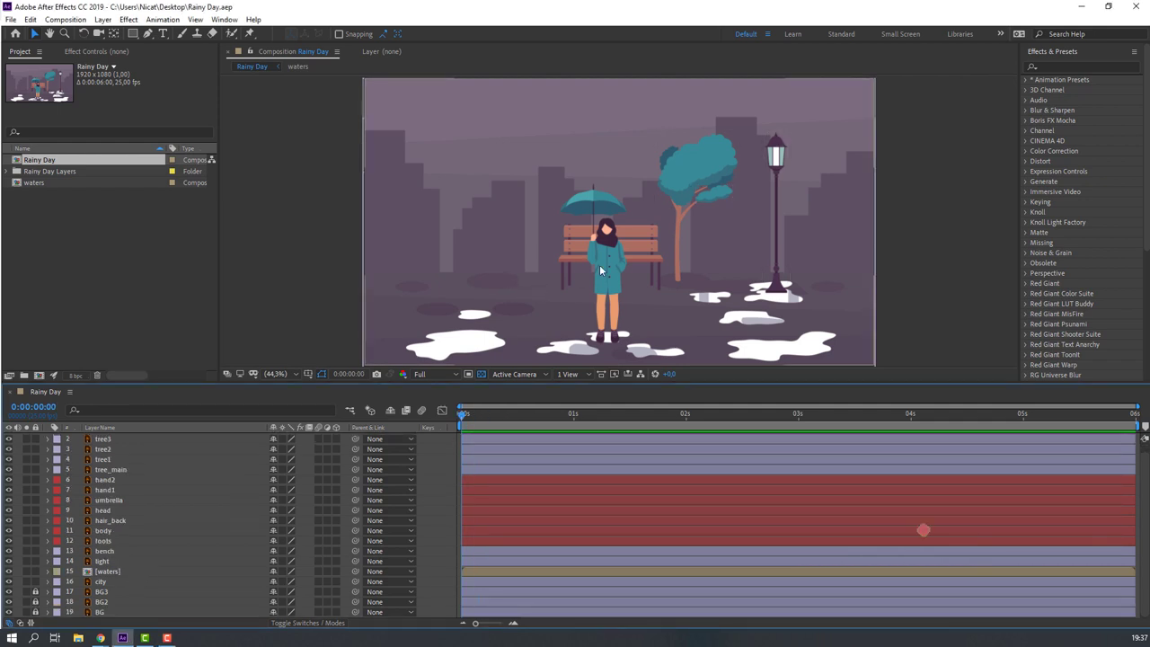
Pre-compose the seven character layers from hand2 through foots into a new composition named CHARACTER.
click(600, 270)
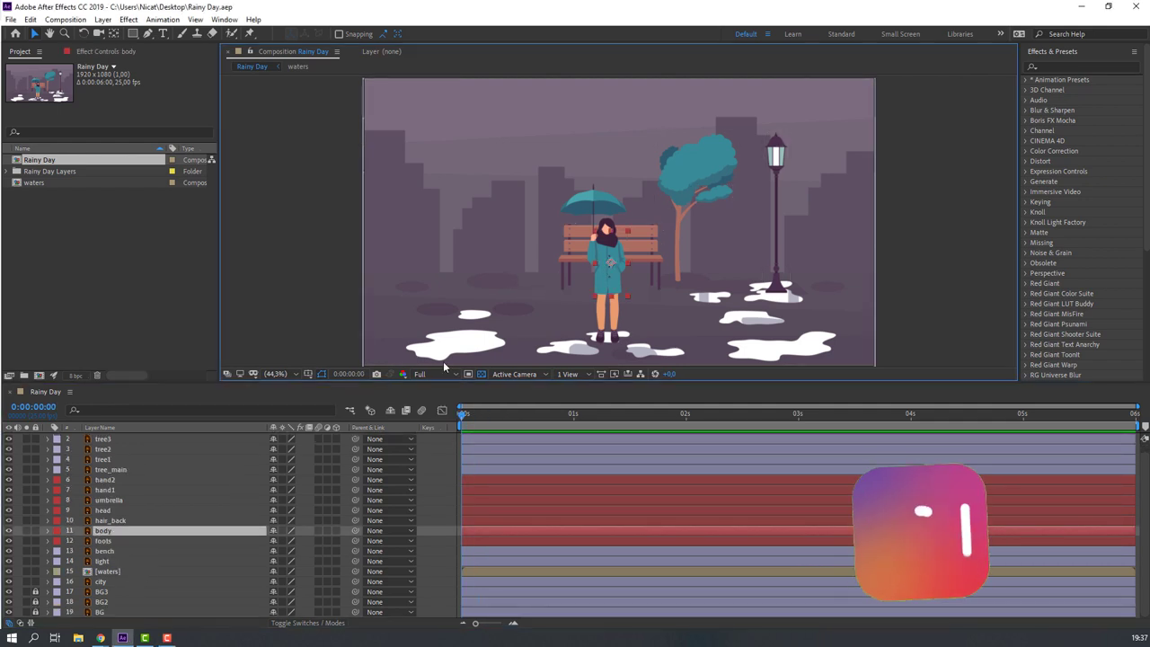
click(492, 540)
shift+click(470, 477)
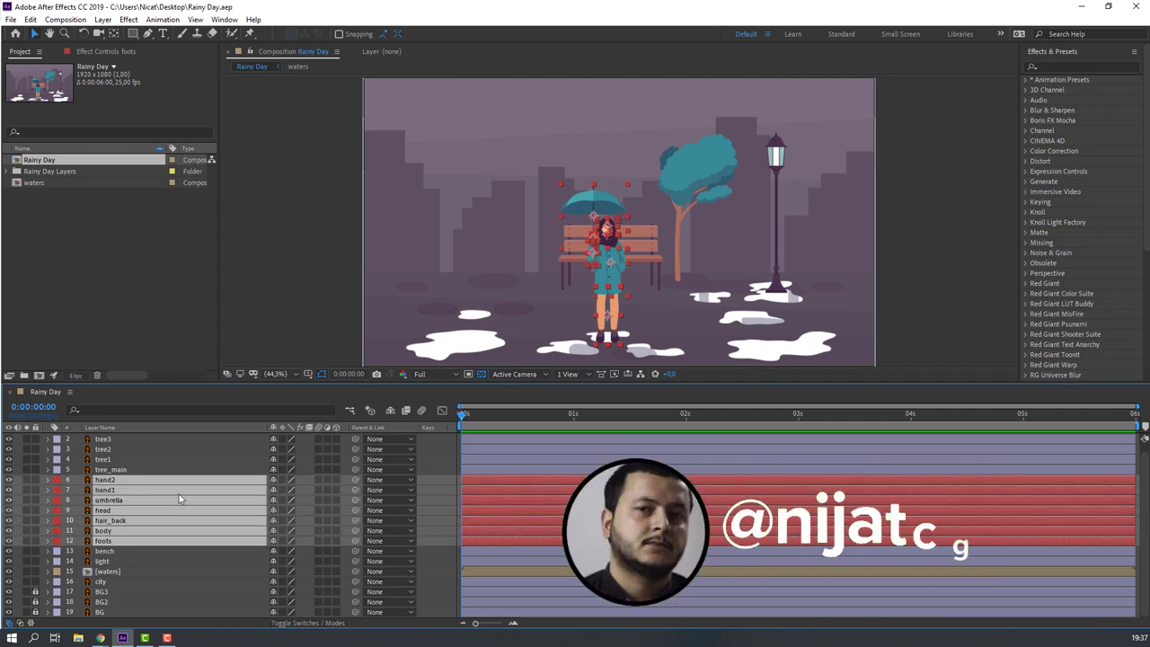
right_click(113, 500)
click(148, 440)
drag(258, 238, 327, 237)
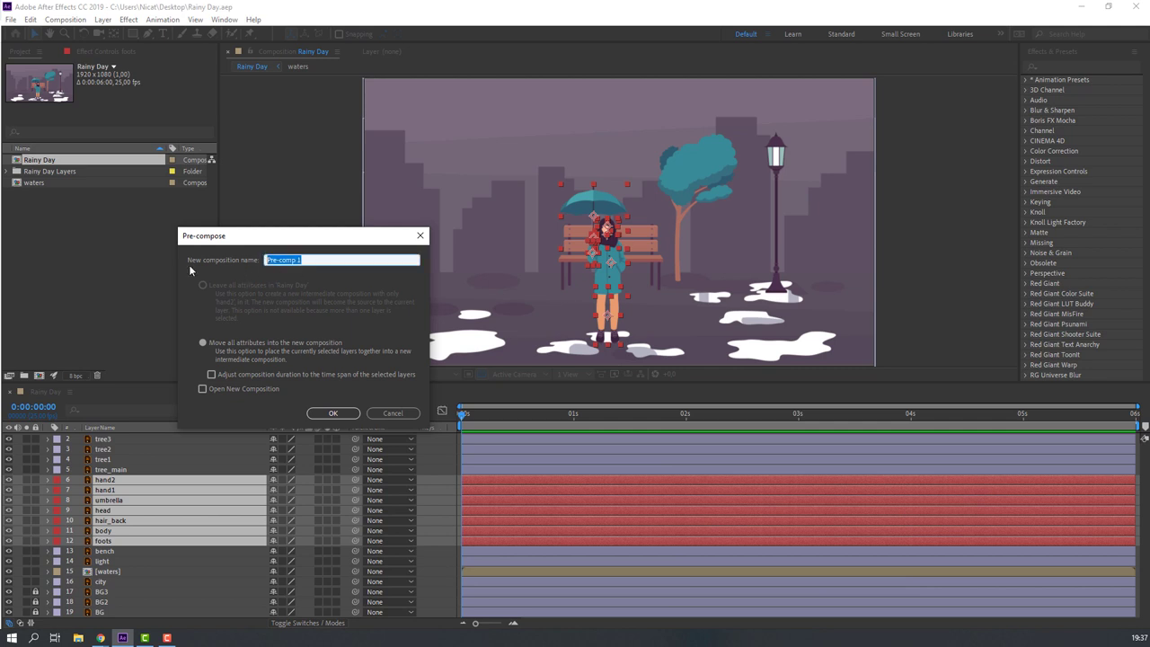
text(CHARACTER)
click(331, 412)
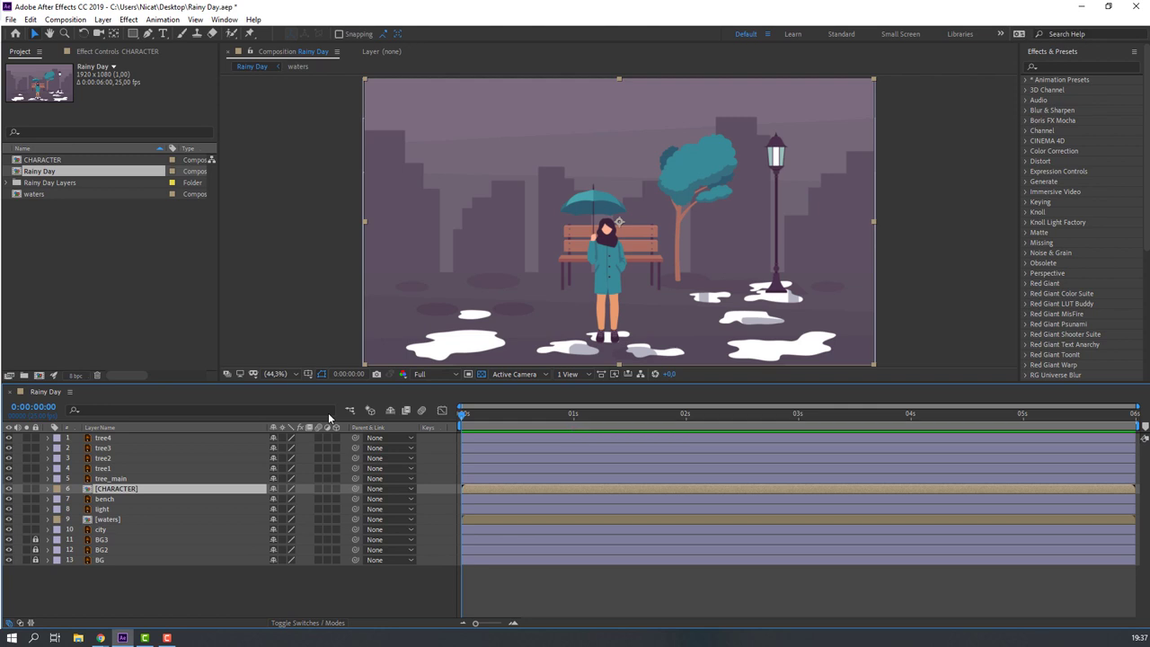
Open the CHARACTER composition and move the hand2 layer's anchor point down to the elbow.
double_click(115, 489)
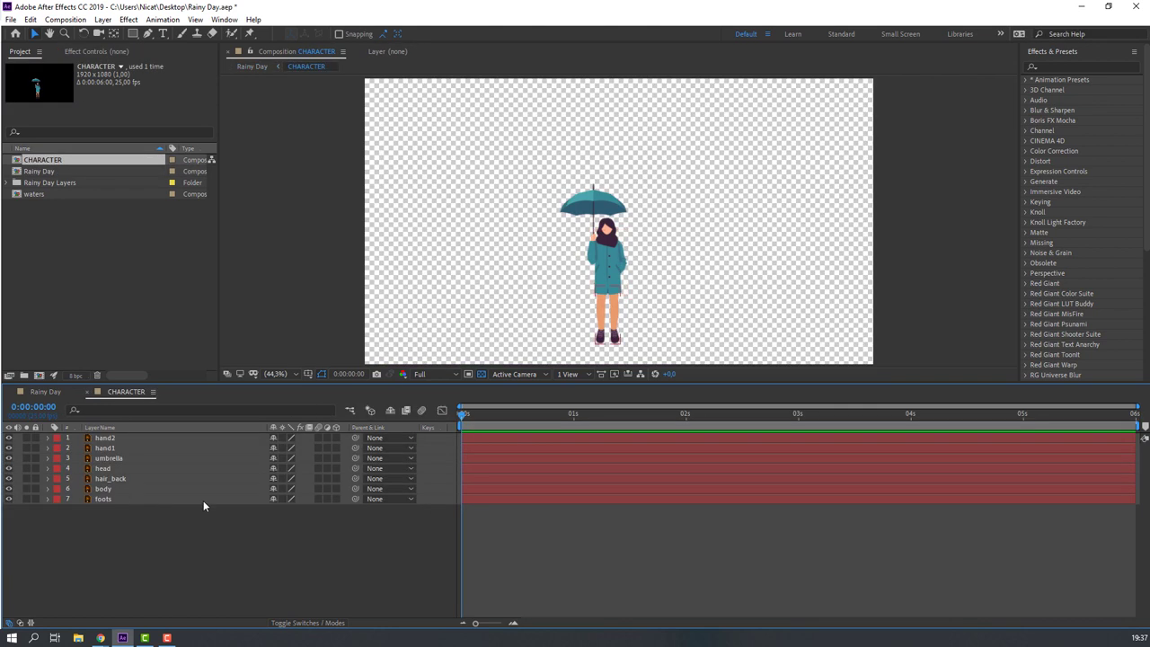
scroll(559, 157, up, 6)
click(515, 182)
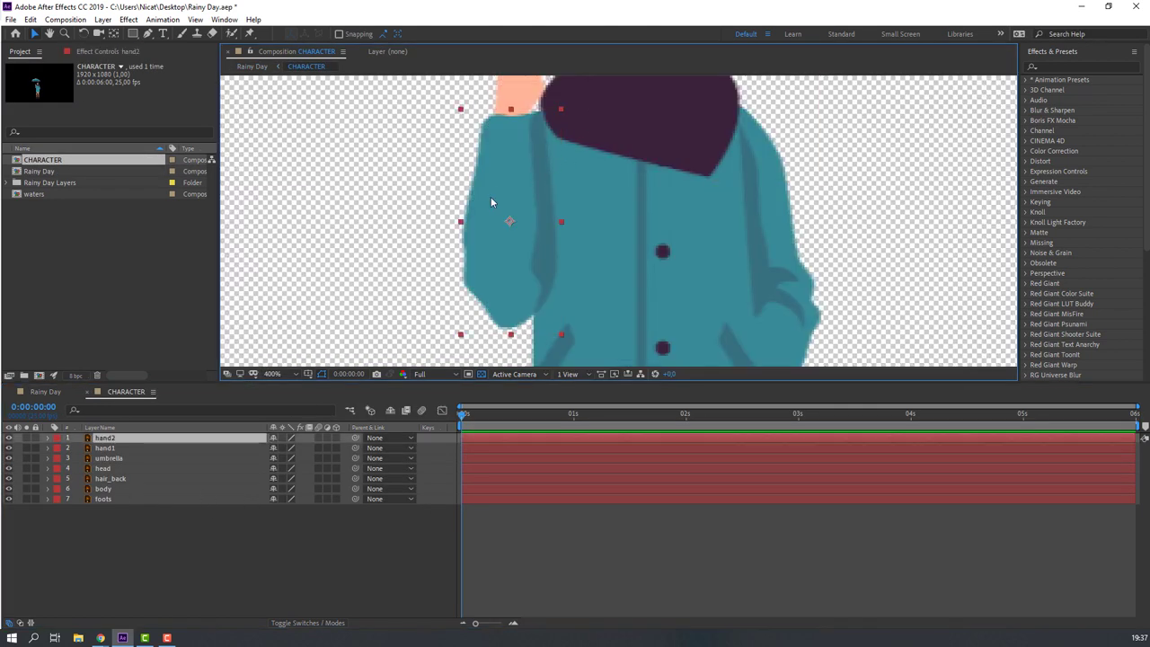
key(y)
drag(487, 273, 465, 236)
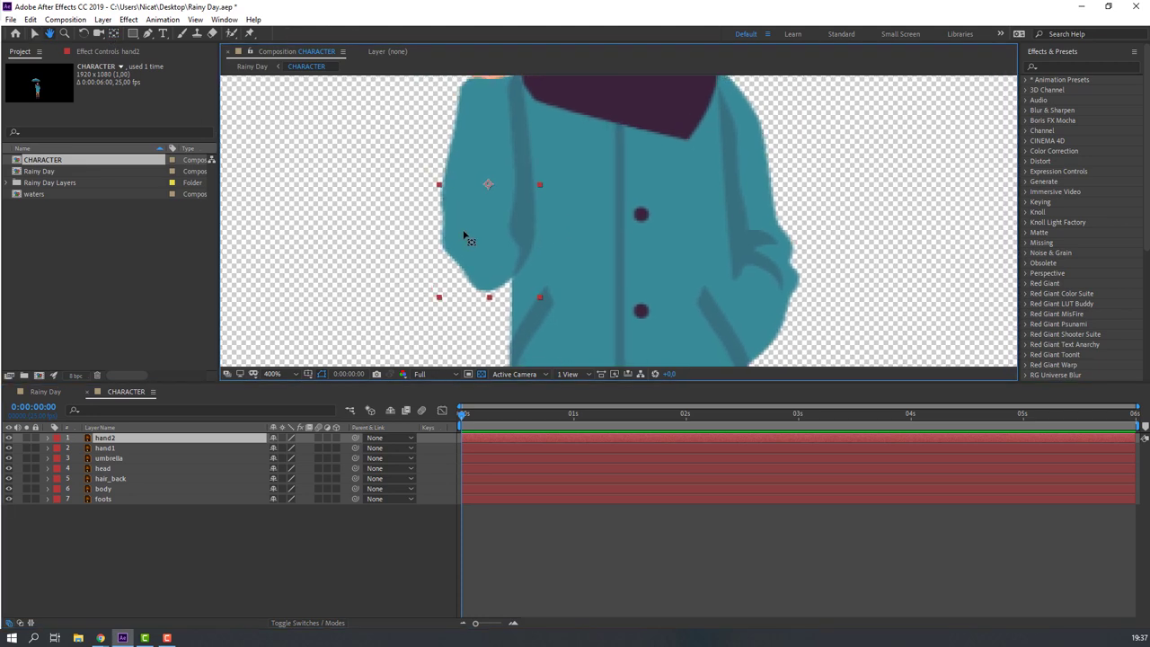
drag(490, 187, 491, 287)
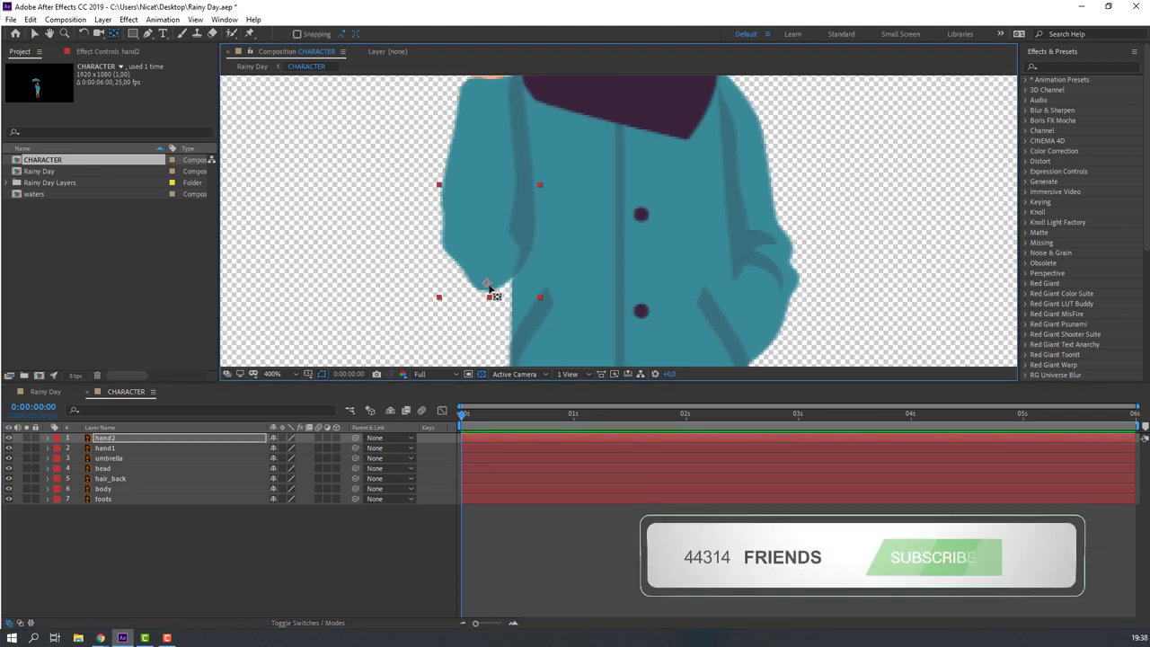
click(34, 34)
Solo the hand1 layer, move its anchor point to the wrist, and turn solo back off.
drag(505, 117, 435, 236)
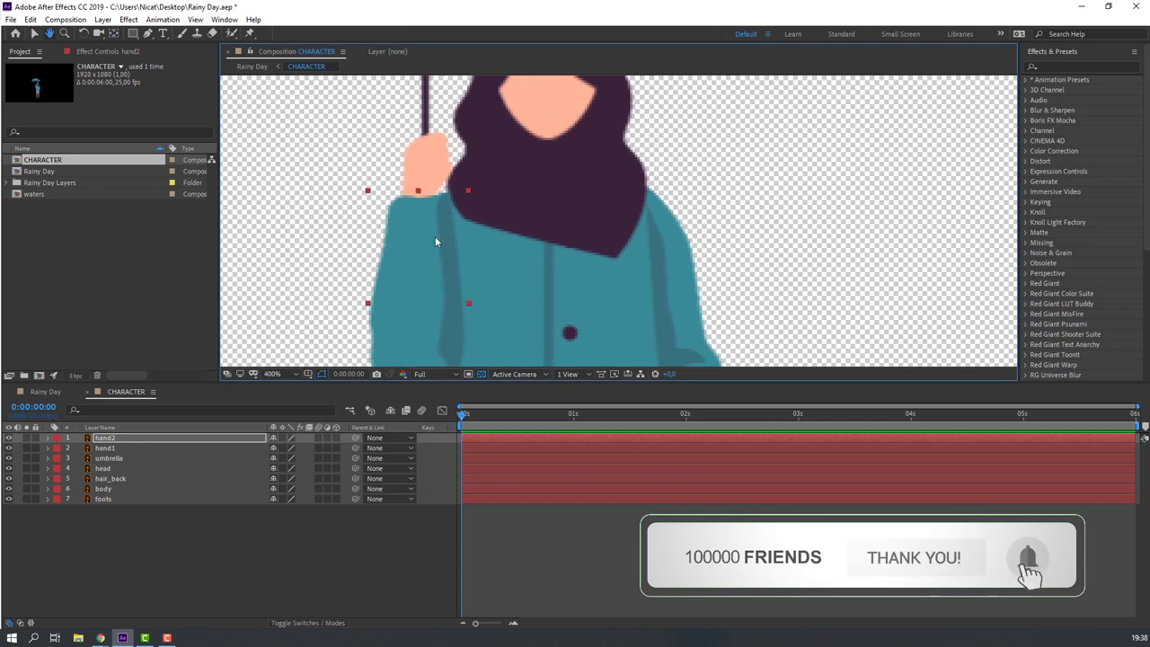
click(114, 451)
drag(561, 181, 538, 206)
key(v)
click(26, 447)
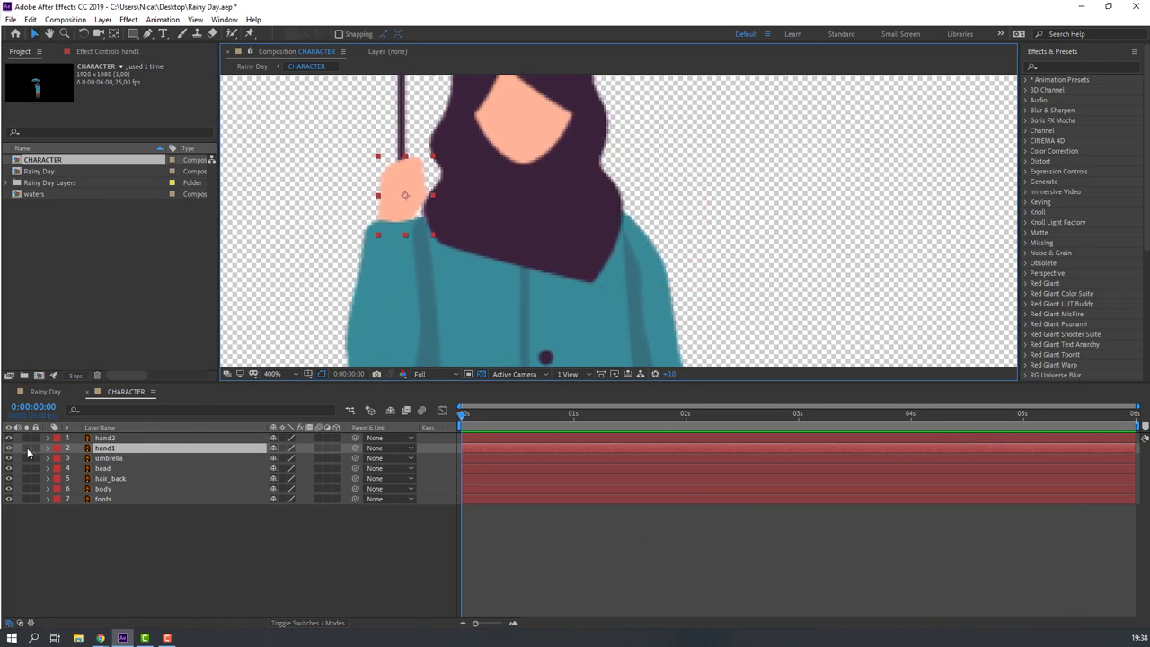
click(112, 34)
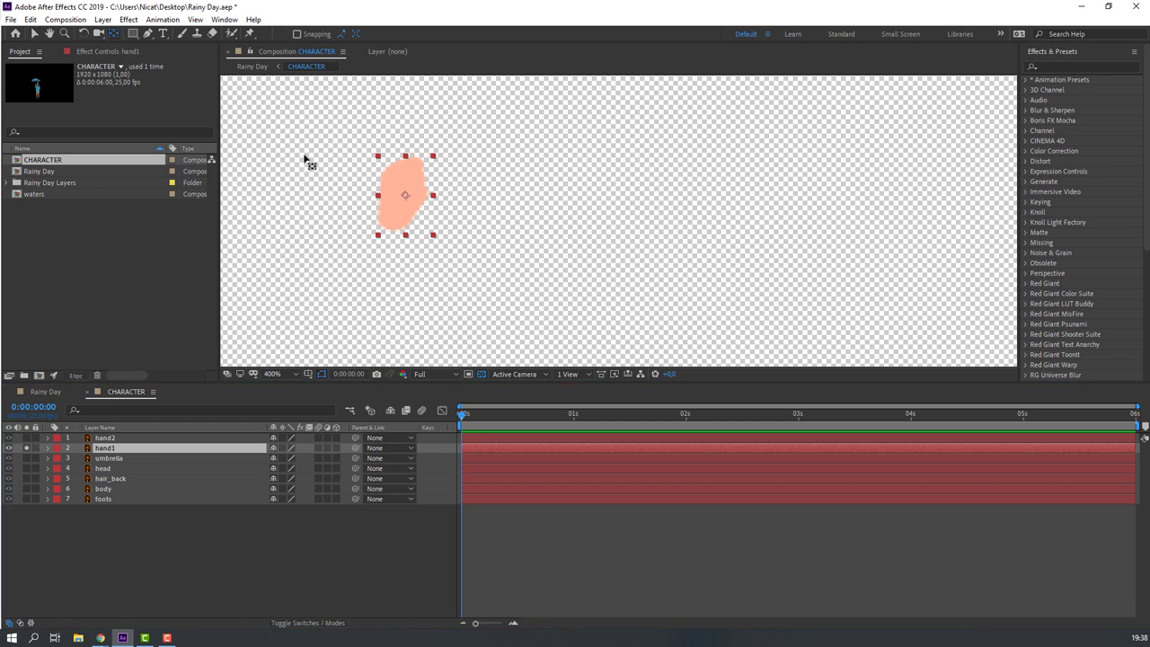
drag(405, 196, 392, 229)
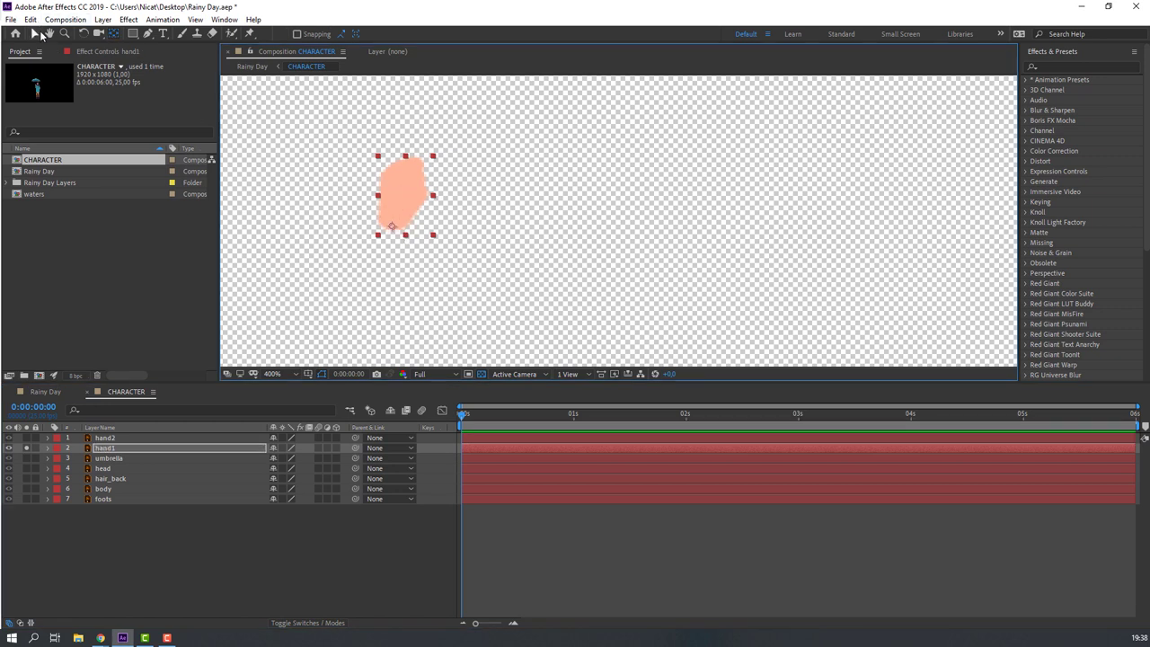
click(36, 34)
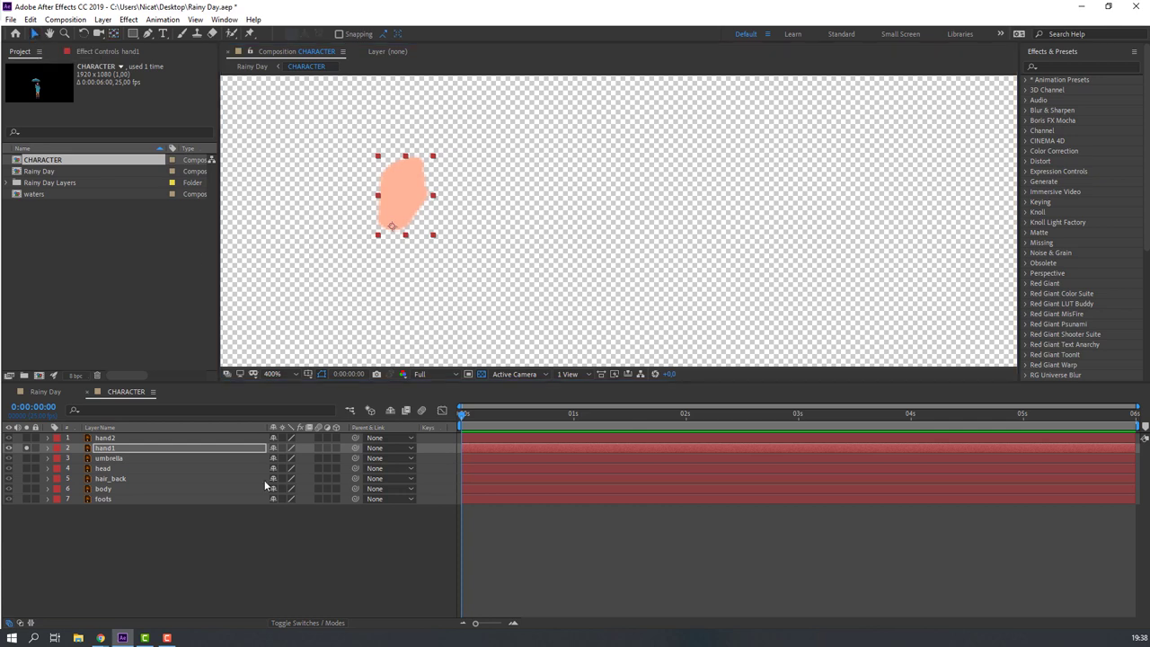
click(27, 448)
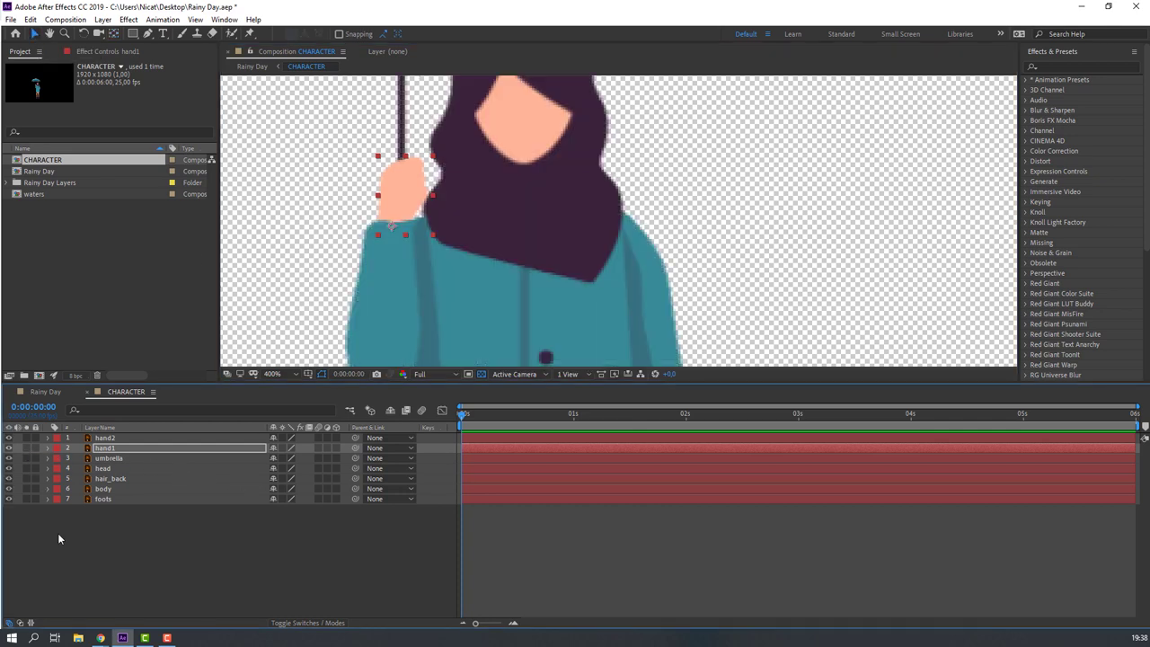
Parent the hand1 layer to hand2.
click(201, 520)
scroll(380, 329, down, 1)
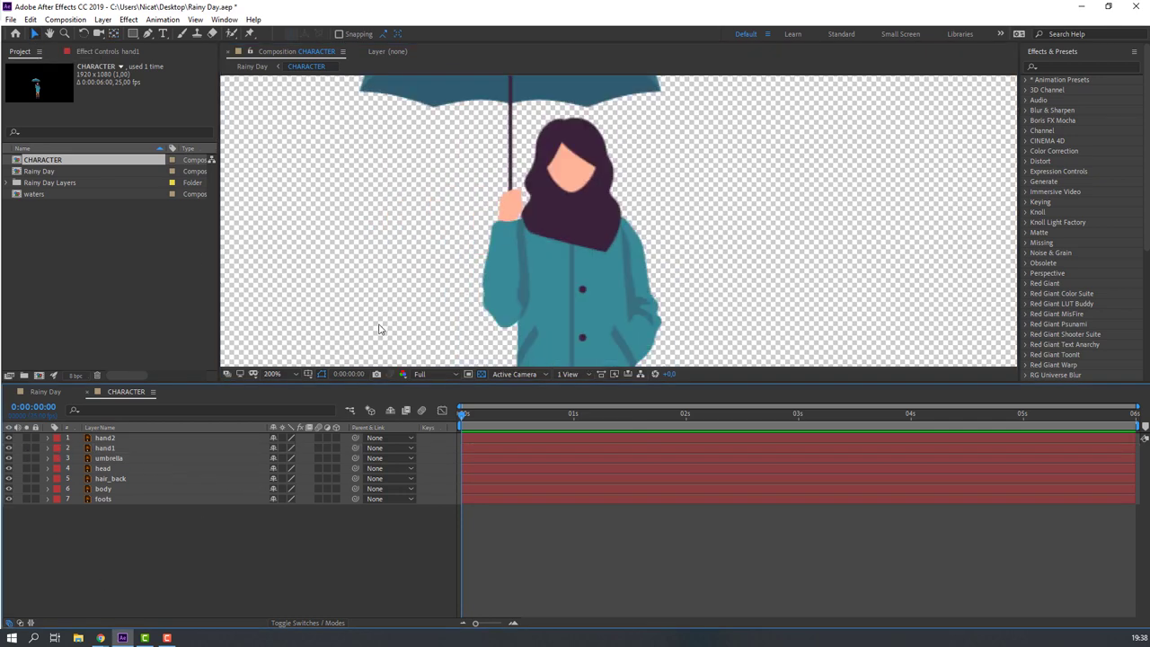
click(100, 449)
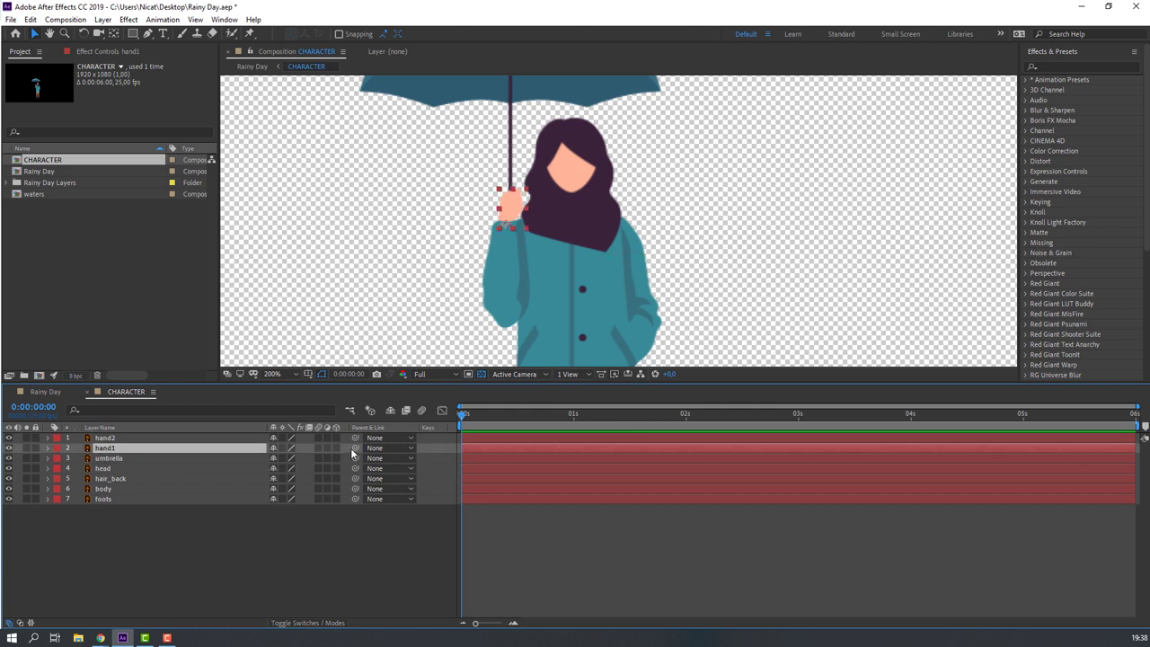
drag(354, 448, 102, 440)
Test the arm joint by rotating hand2, undo the rotation, and collapse the layer's properties.
click(106, 438)
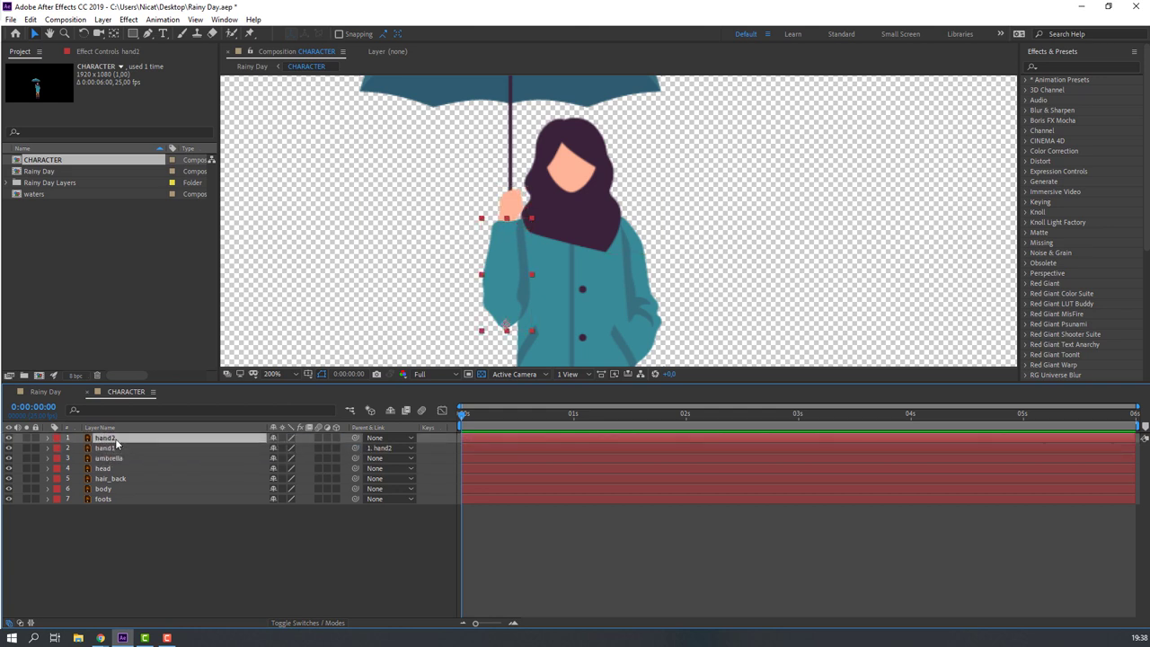
key(r)
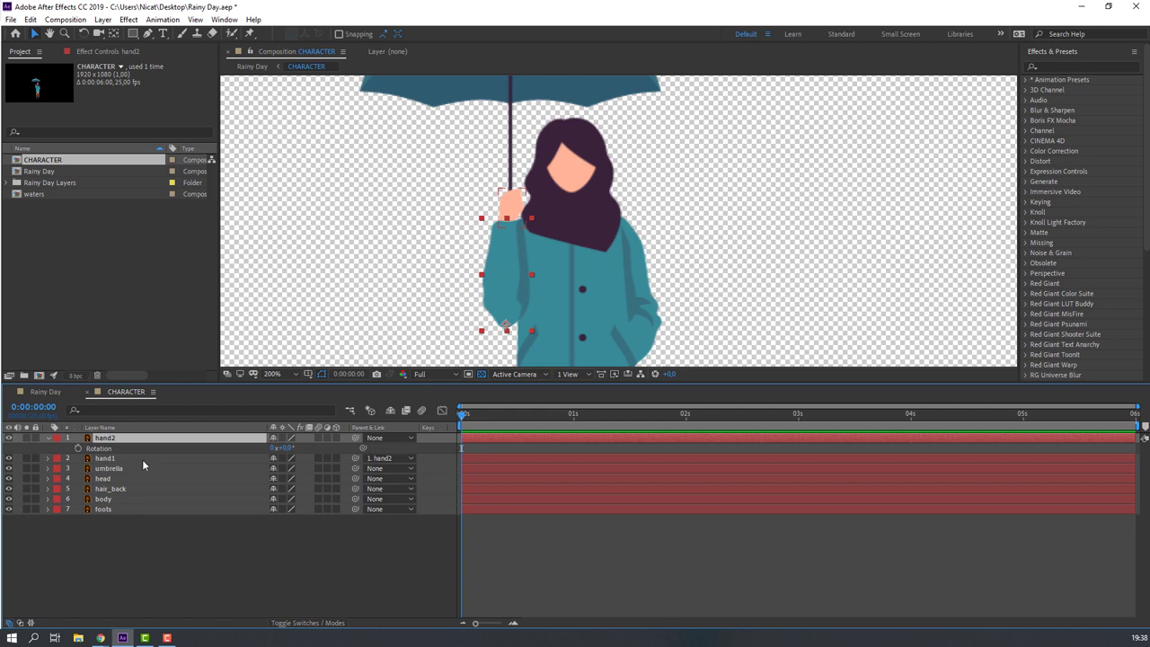
mouse_move(286, 450)
mouse_down()
mouse_move(264, 449)
mouse_move(292, 457)
mouse_up()
key(ctrl+z)
click(48, 438)
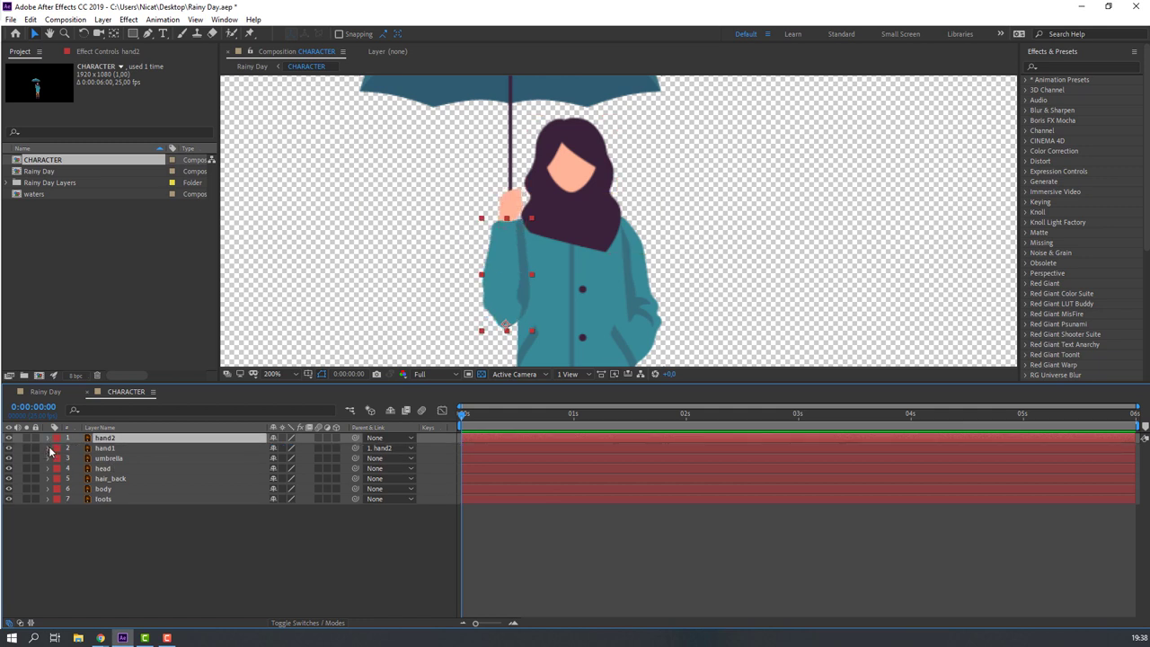
Parent the umbrella layer to hand1.
click(116, 458)
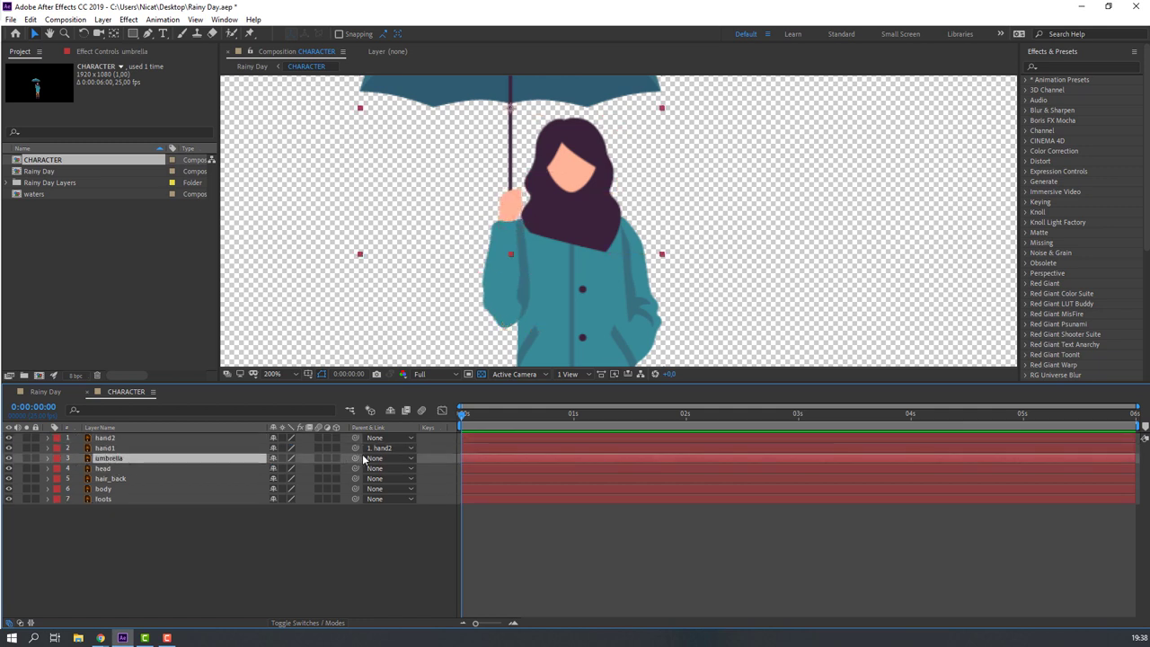
drag(262, 457, 116, 447)
Test the wrist joint by rotating hand1, undo the rotation, and hide its rotation property.
click(116, 447)
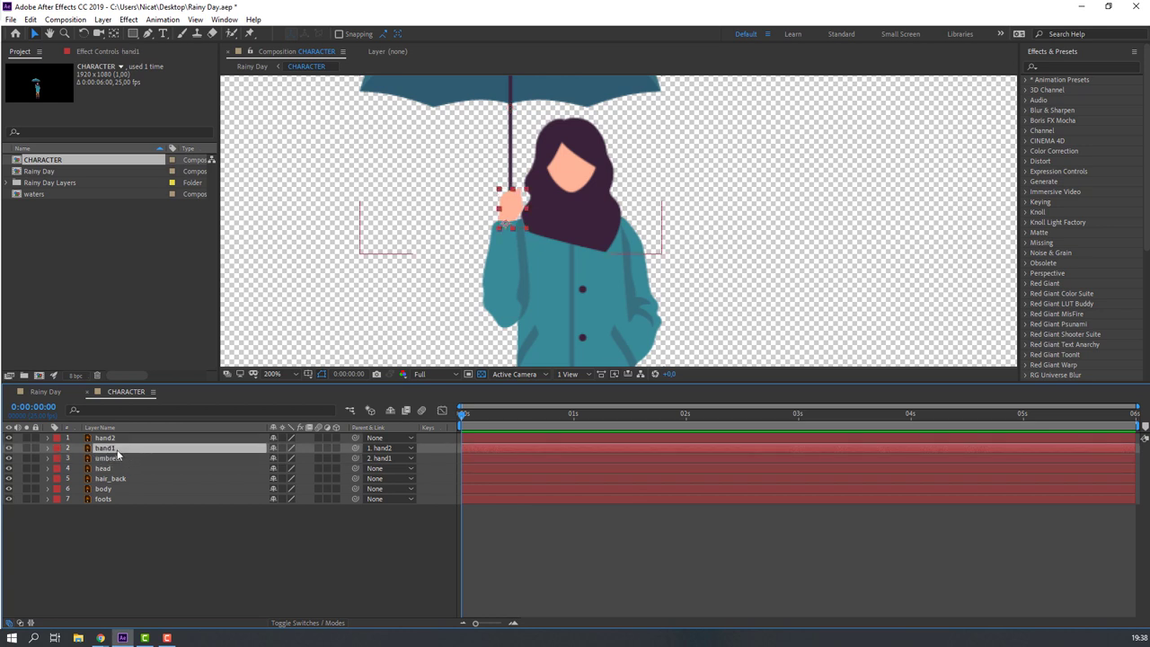
key(r)
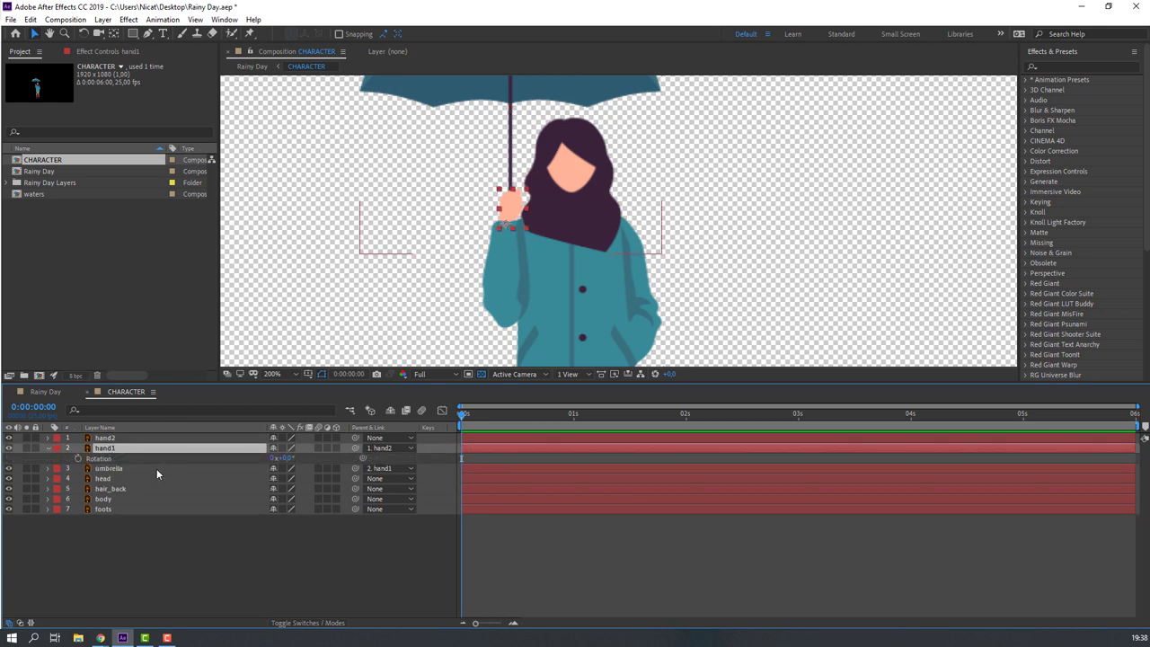
mouse_move(286, 459)
mouse_down()
mouse_move(274, 459)
mouse_move(288, 459)
mouse_up()
key(ctrl+z)
key(r)
click(119, 569)
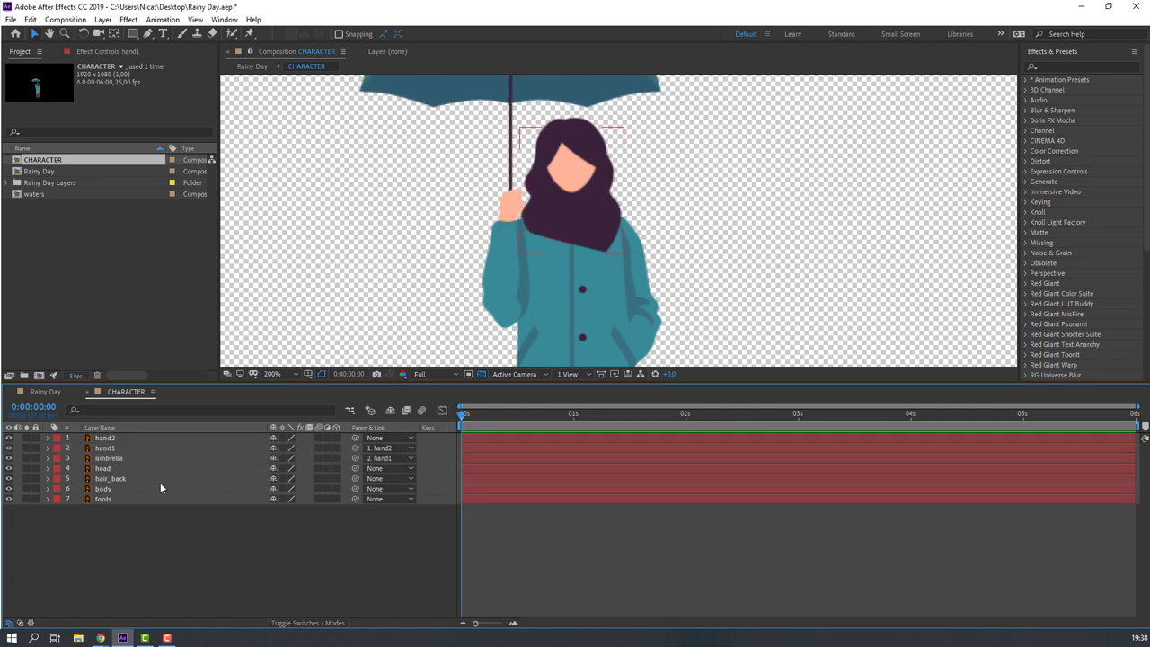
Move the hair_back layer below the body layer in the layer stack.
click(110, 480)
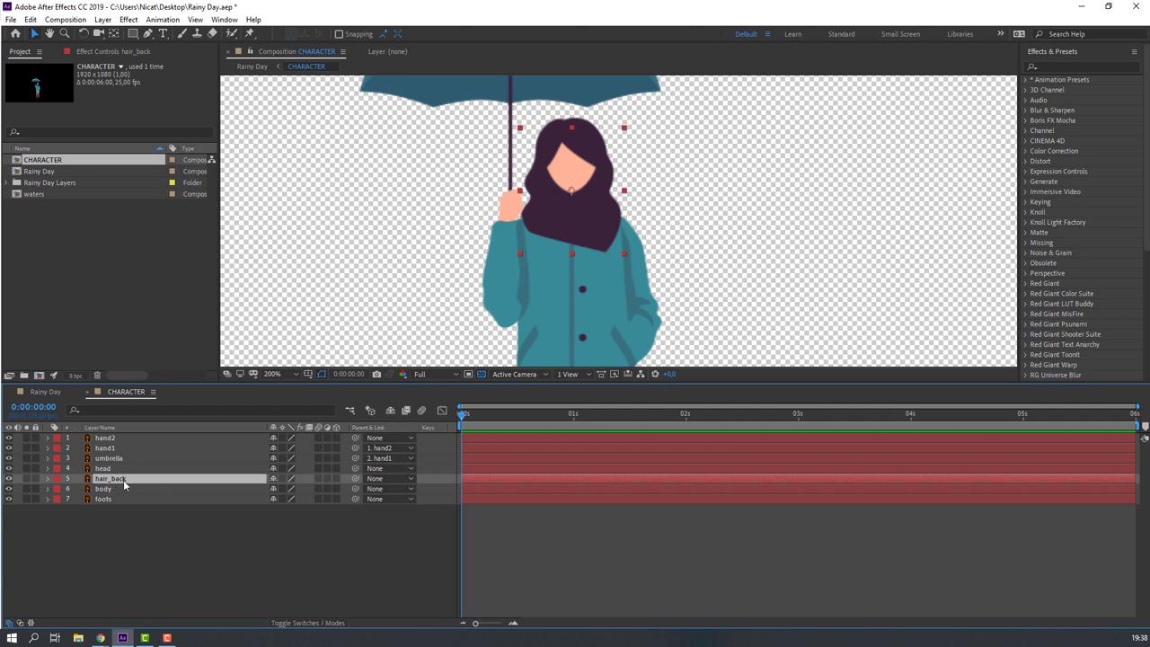
drag(112, 483, 122, 496)
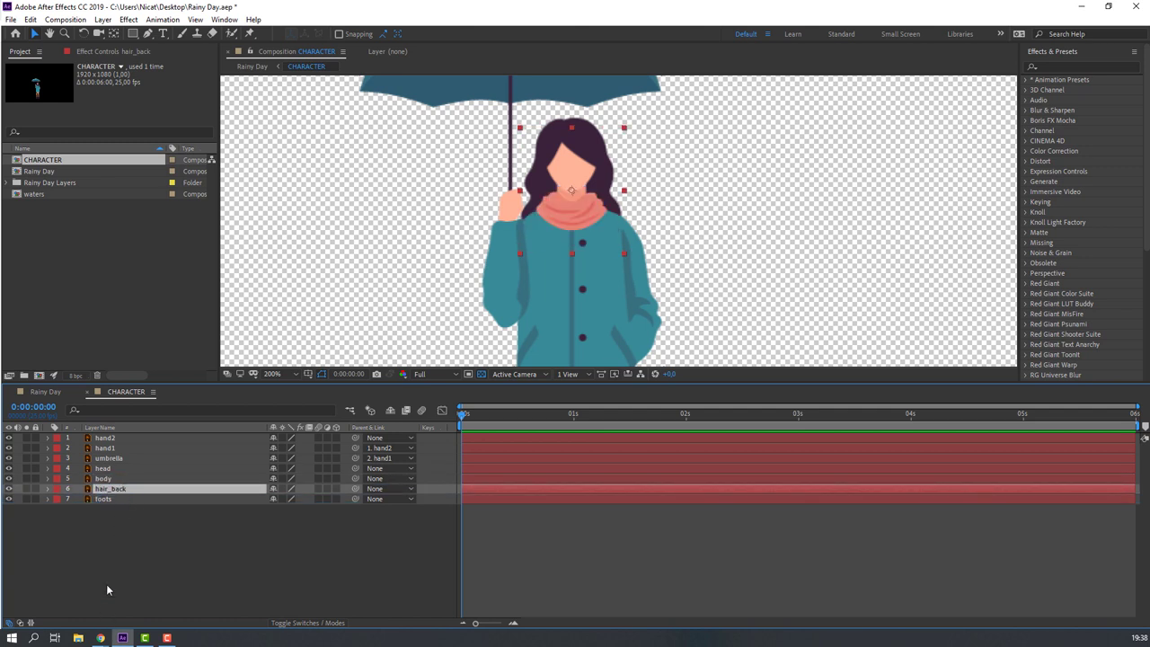
Solo the head layer, move its anchor point down to the chin, and turn solo back off.
click(110, 469)
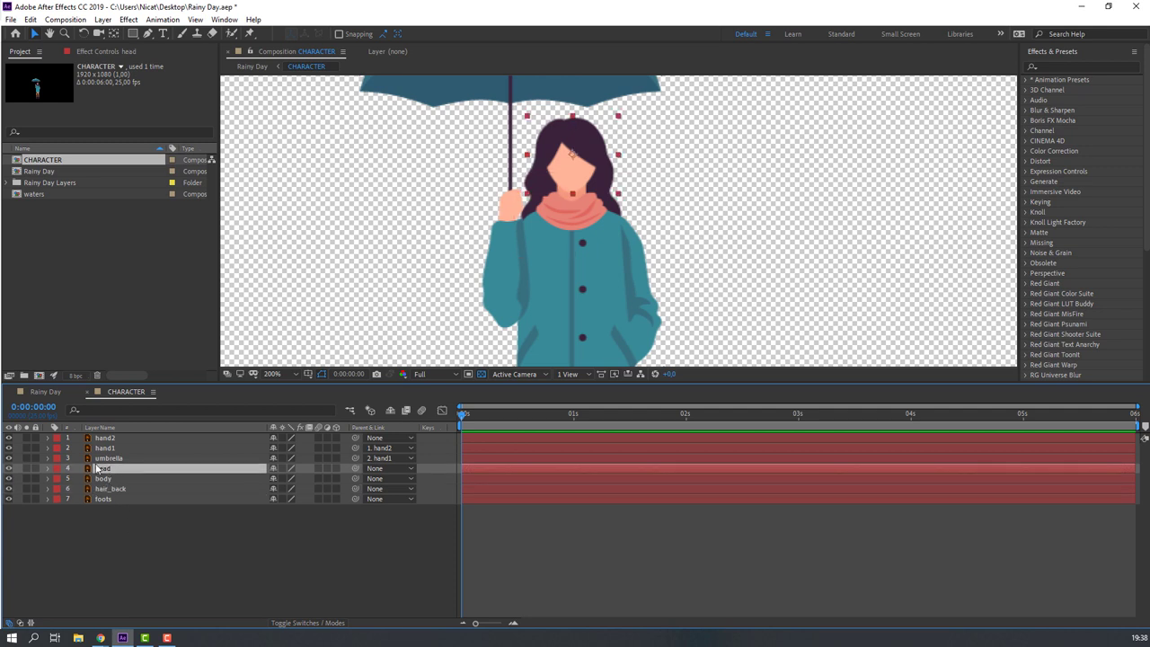
click(27, 469)
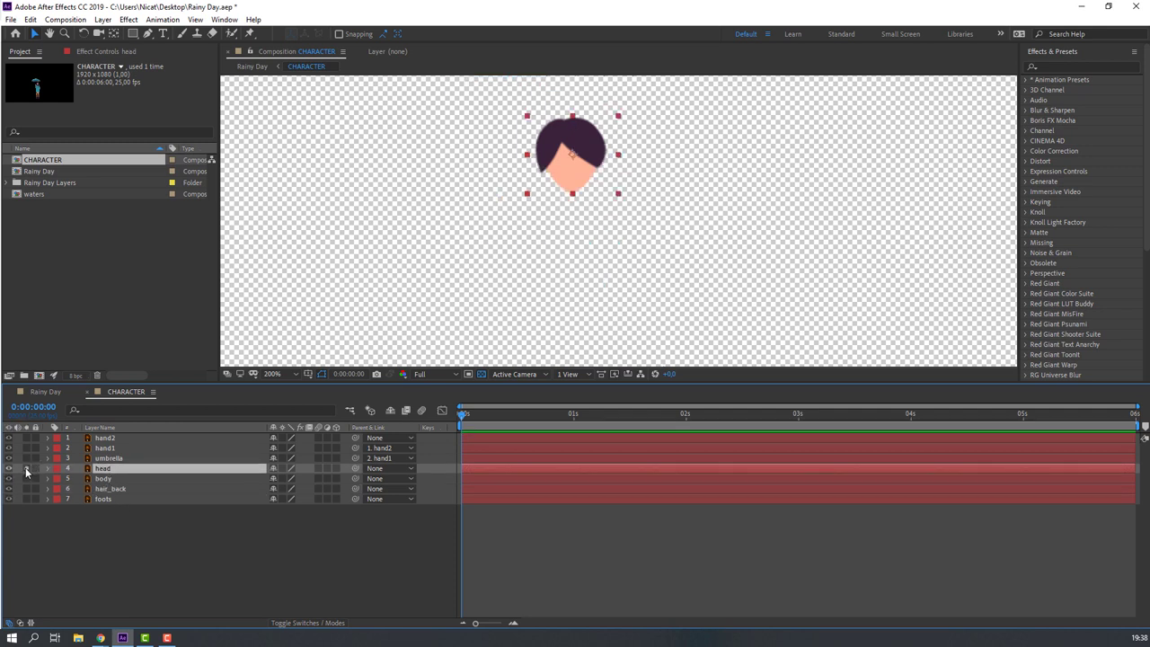
click(113, 34)
drag(568, 161, 573, 192)
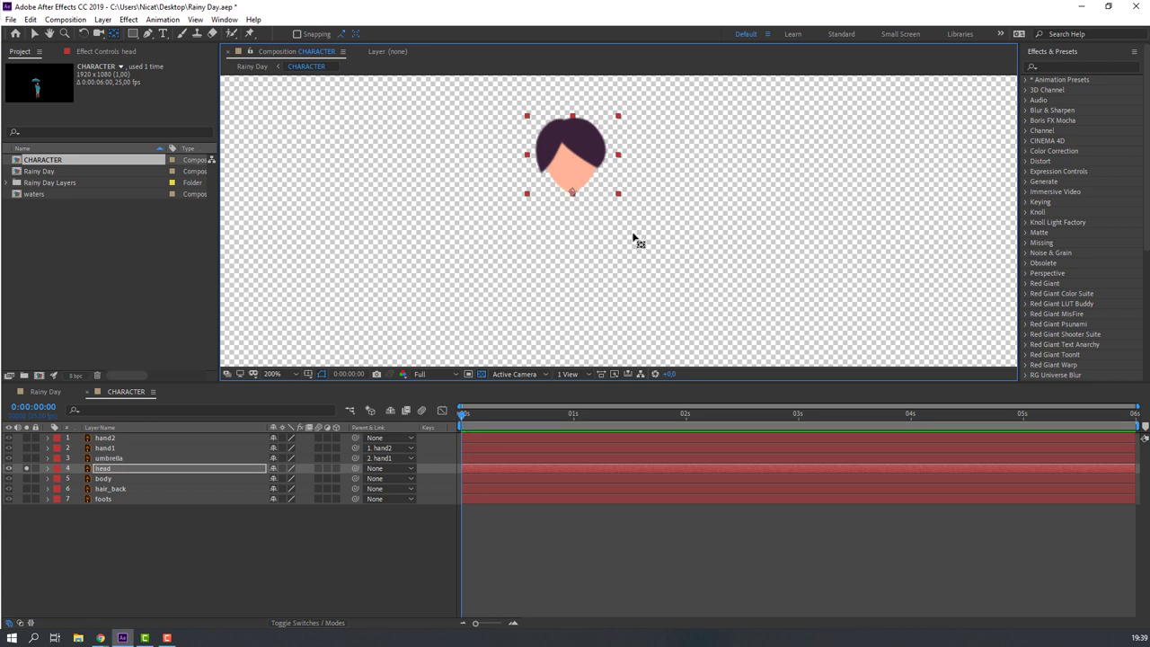
click(33, 35)
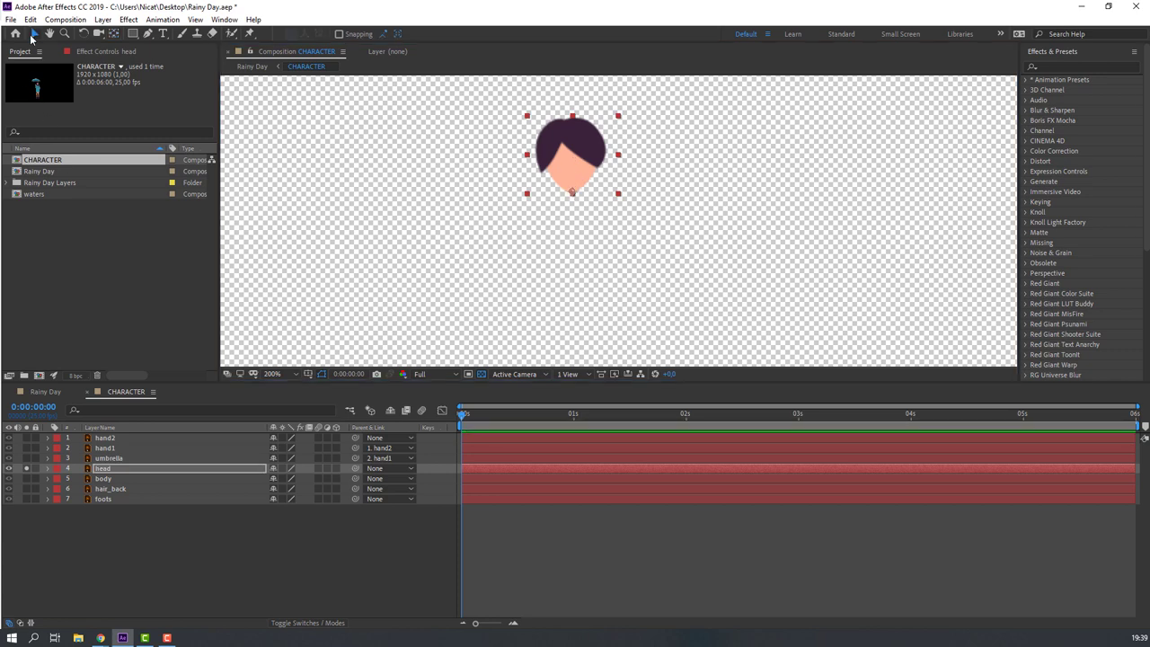
click(27, 468)
click(107, 535)
key(comma)
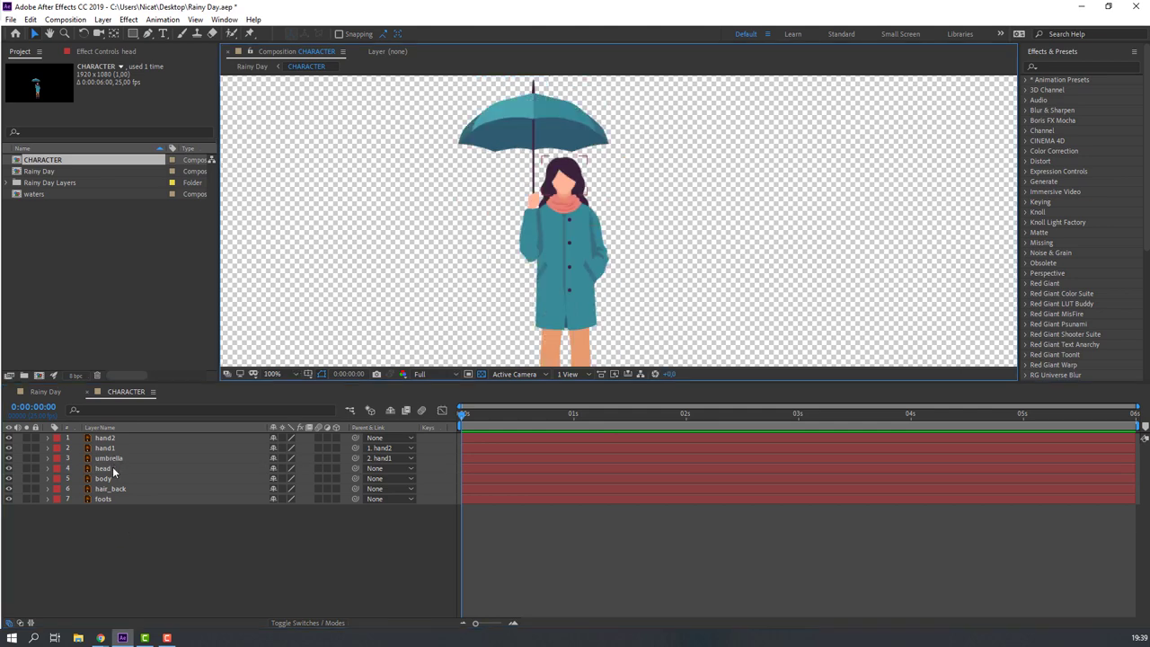
Solo the body layer, move its anchor point down near the coat's hem, and turn solo back off.
click(106, 478)
key(period)
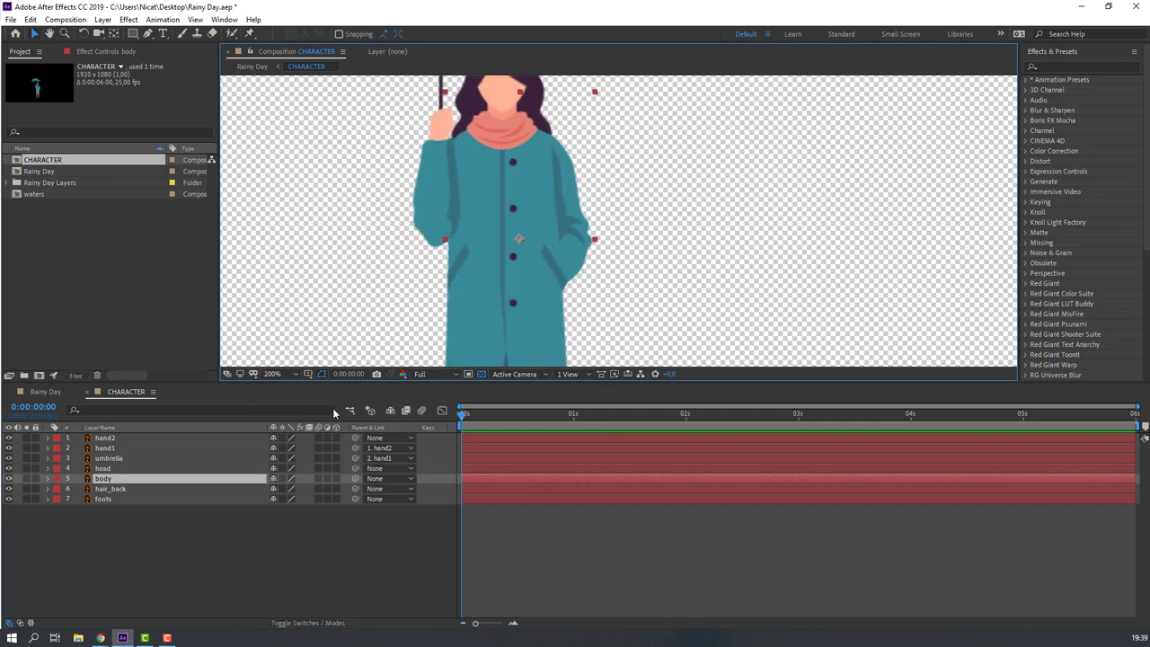
click(27, 478)
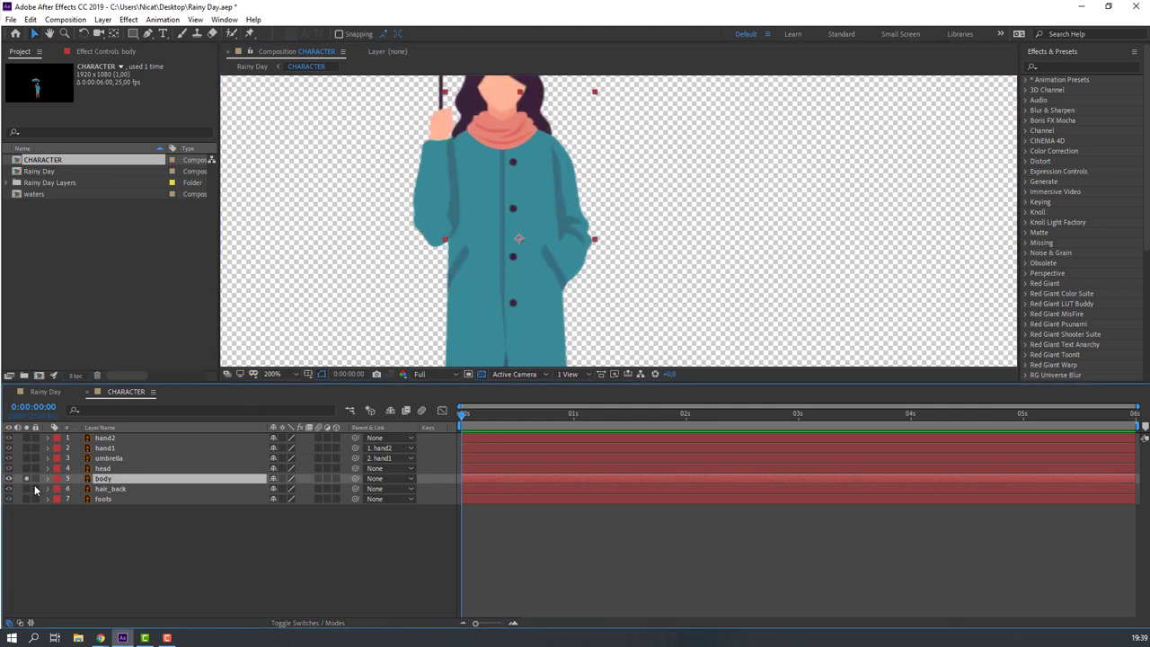
click(113, 35)
drag(581, 257, 547, 192)
drag(484, 173, 468, 300)
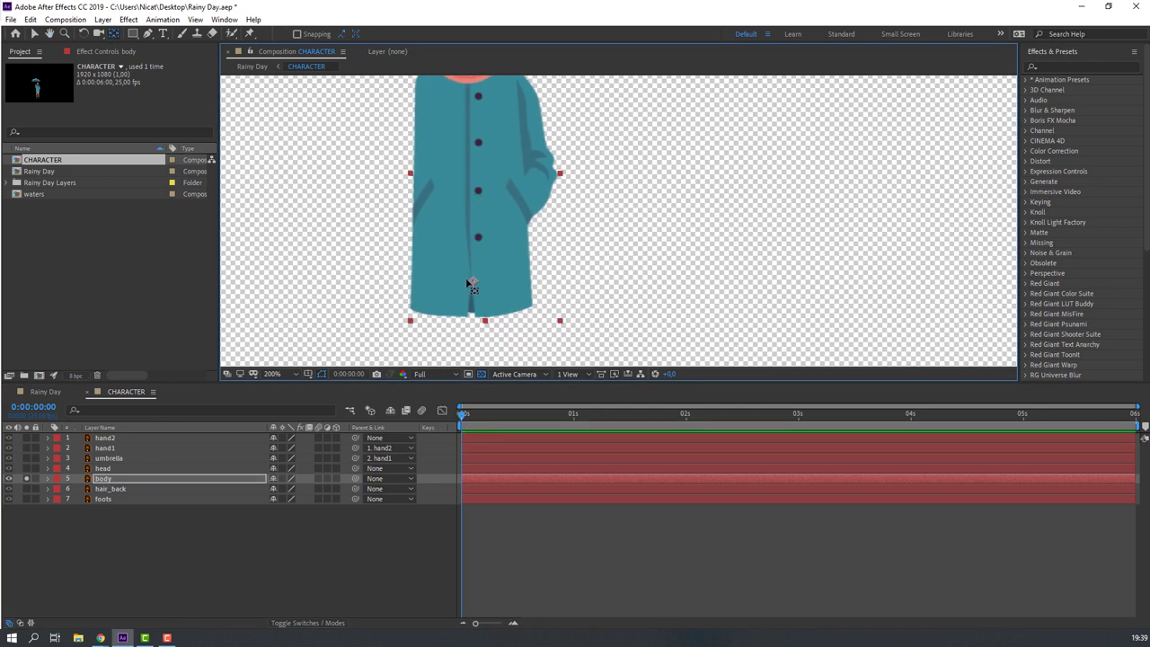
click(36, 34)
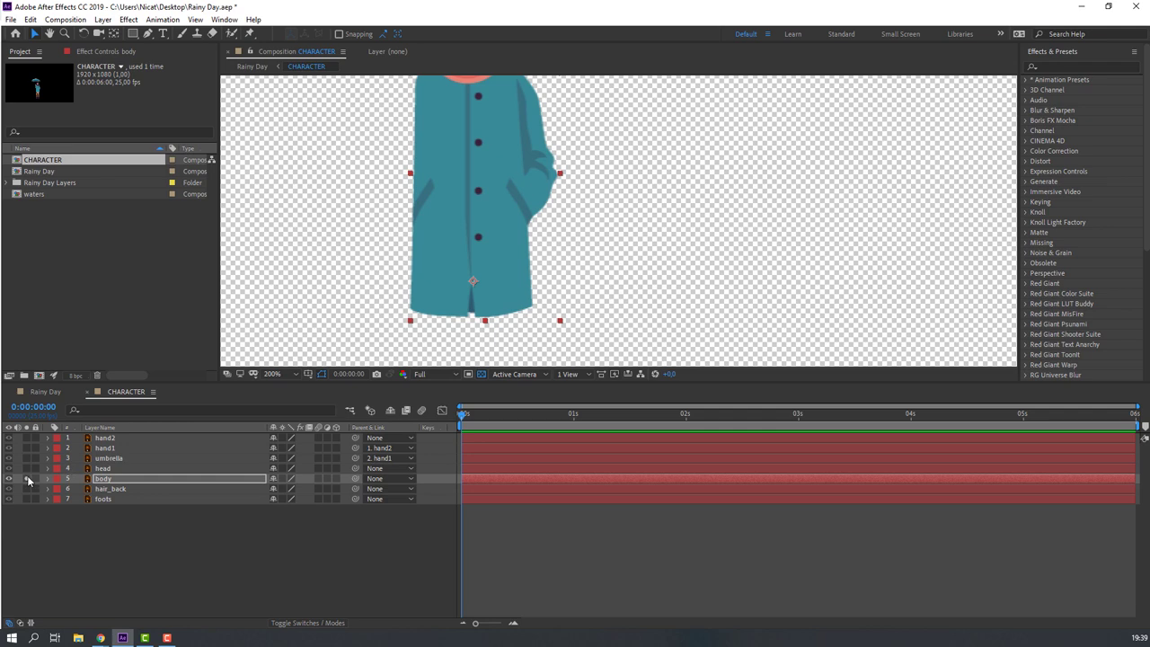
click(27, 479)
click(172, 570)
scroll(633, 214, down, 2)
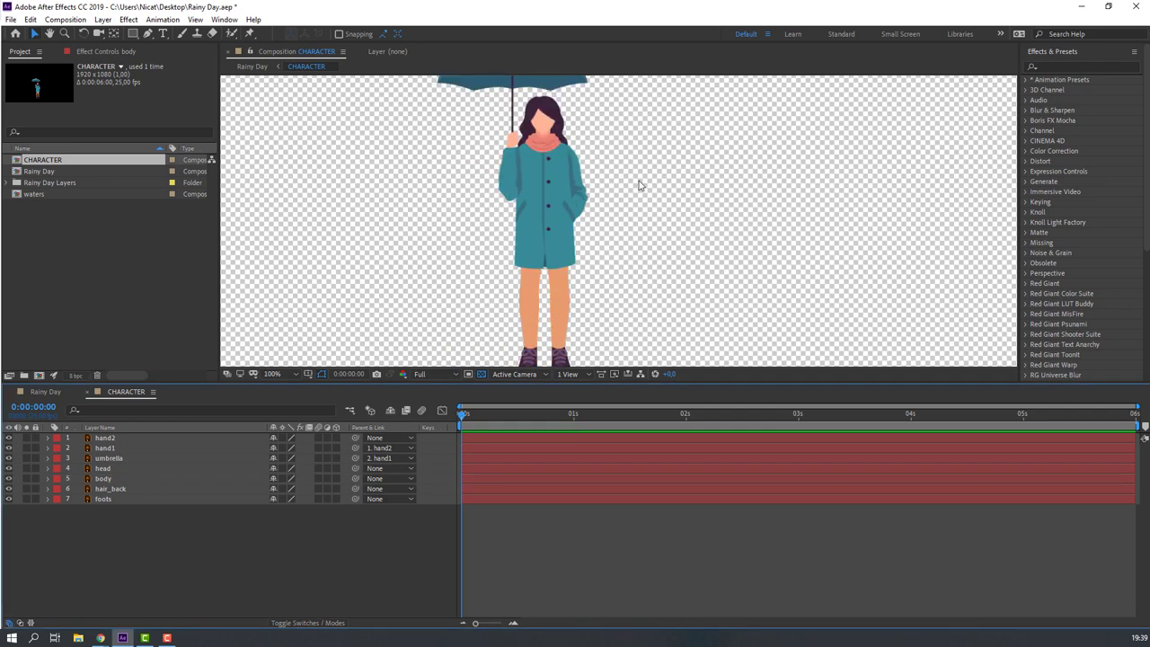
Keyframe hand2's rotation at -3° at the start and 4° at 2 seconds.
drag(633, 159, 620, 197)
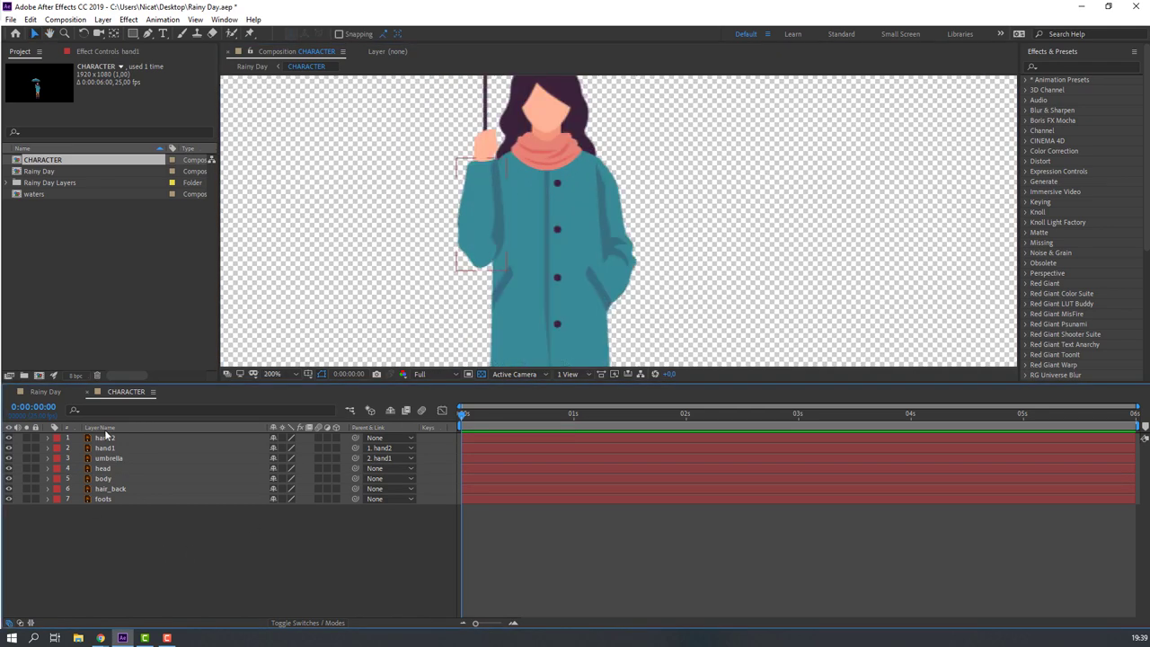
click(105, 437)
key(r)
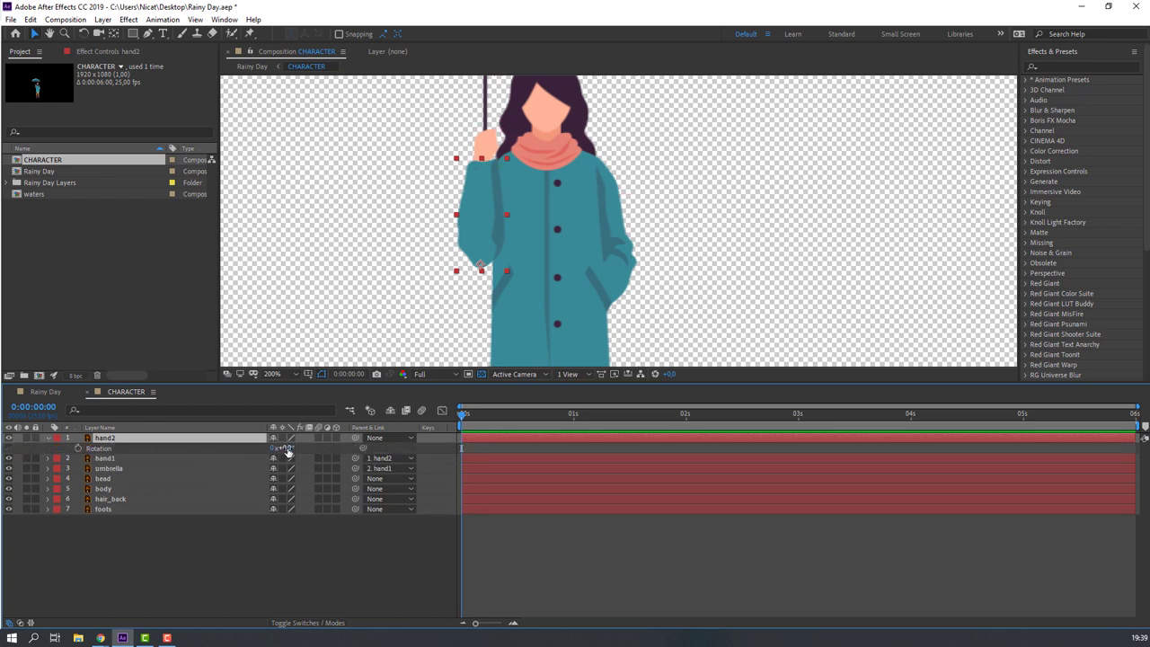
drag(281, 447, 277, 448)
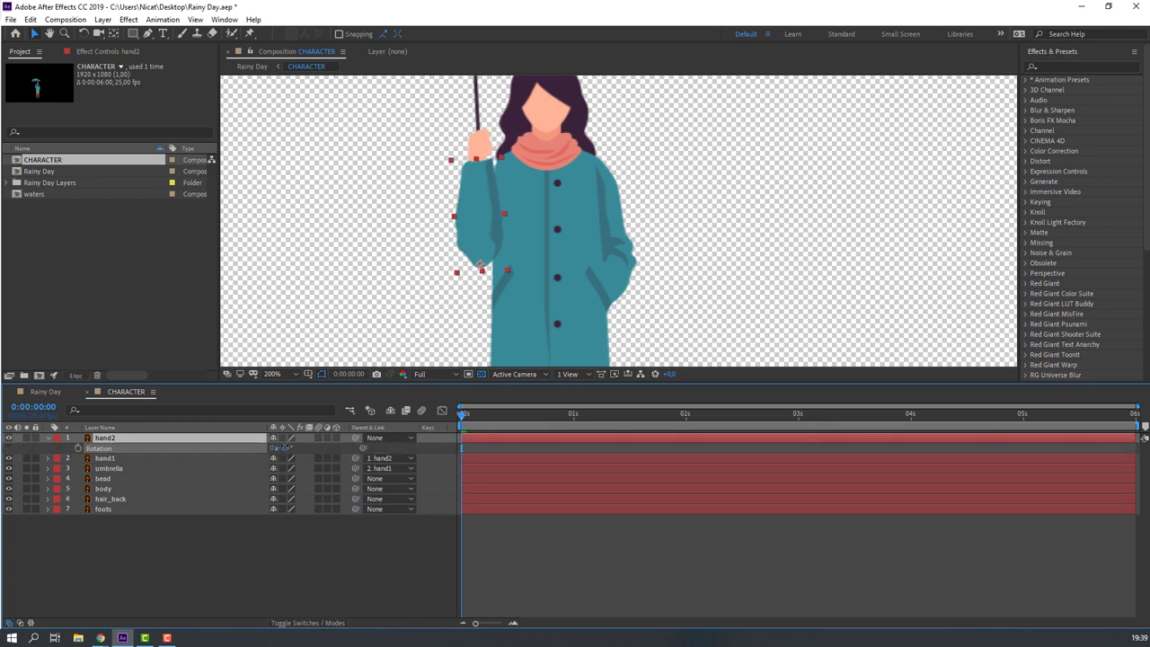
click(77, 447)
drag(493, 415, 685, 413)
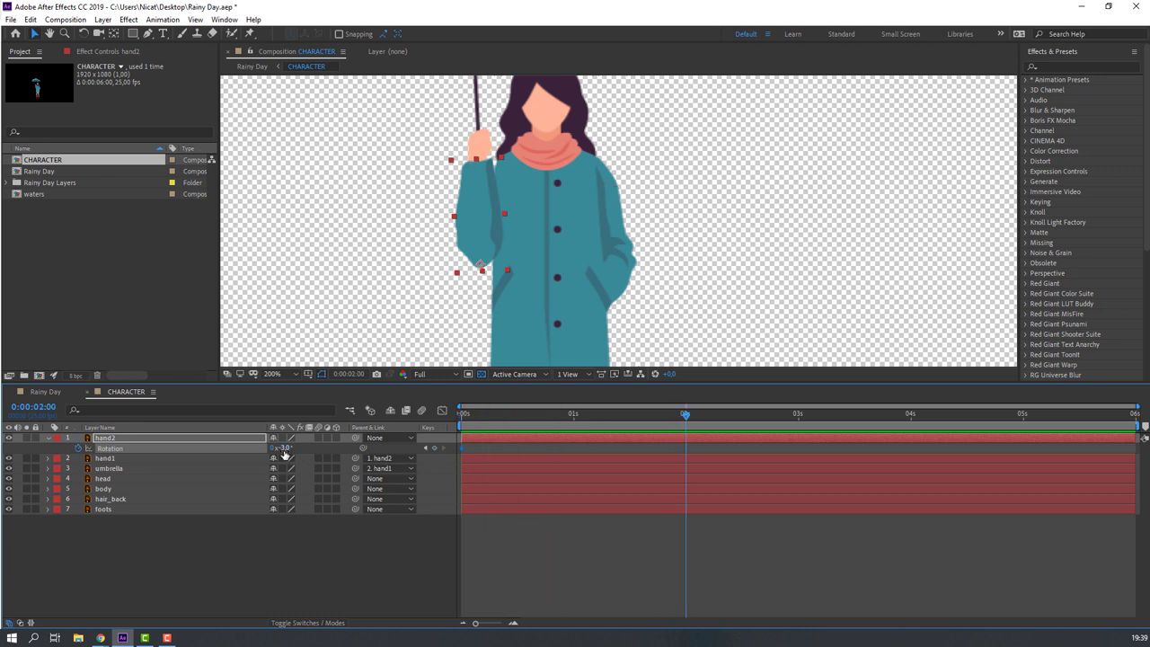
drag(281, 447, 287, 447)
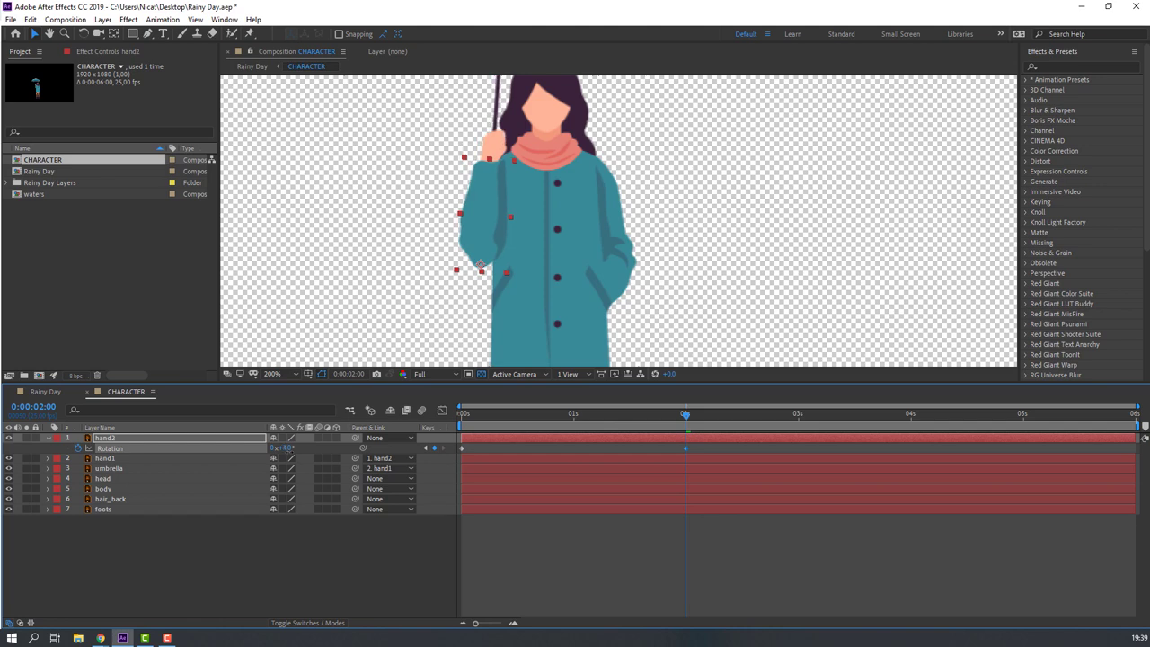
Move hand2's second rotation keyframe to about 1 second and apply Easy Ease to both keyframes.
drag(685, 412, 581, 450)
key(comma)
key(Home)
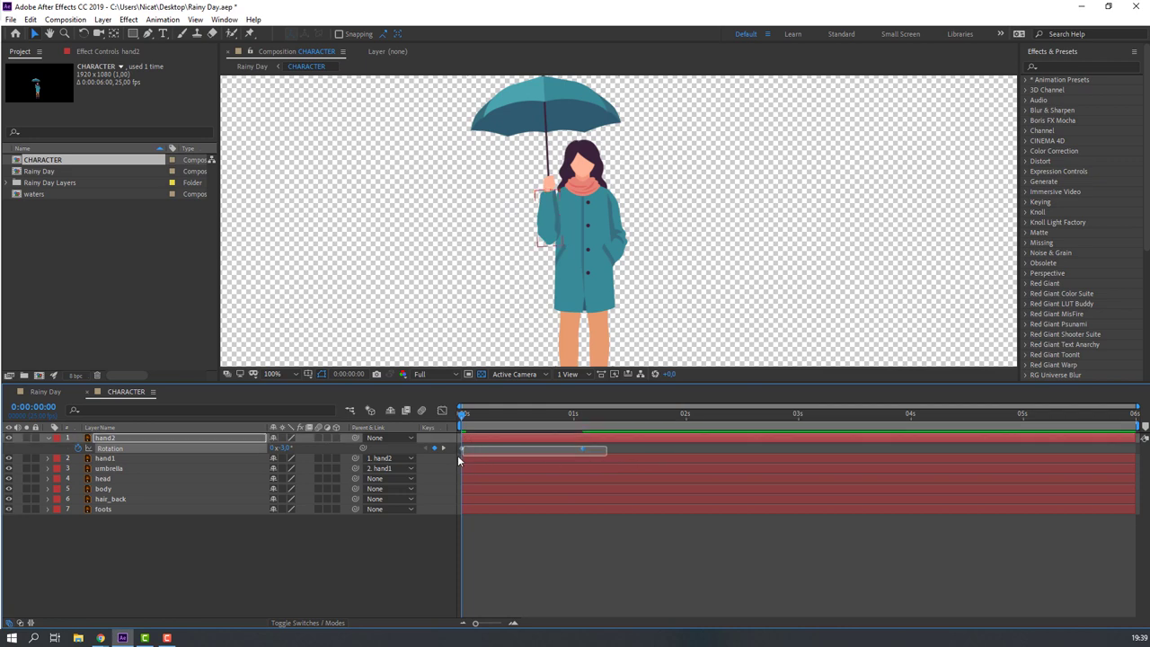
right_click(463, 449)
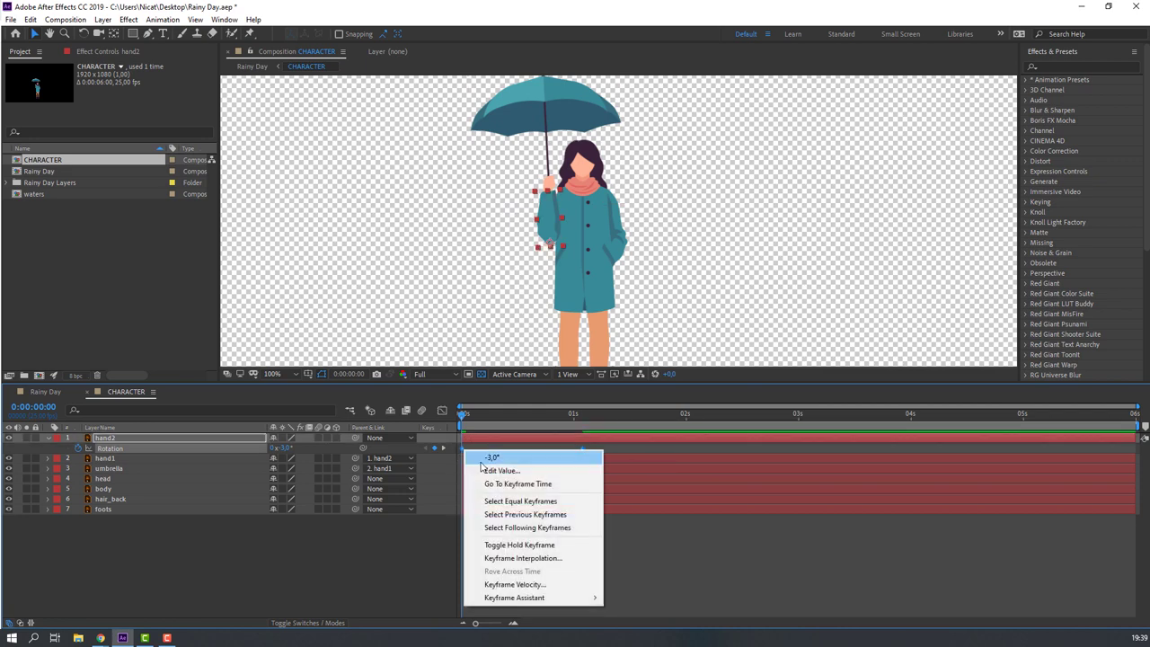
mouse_move(508, 600)
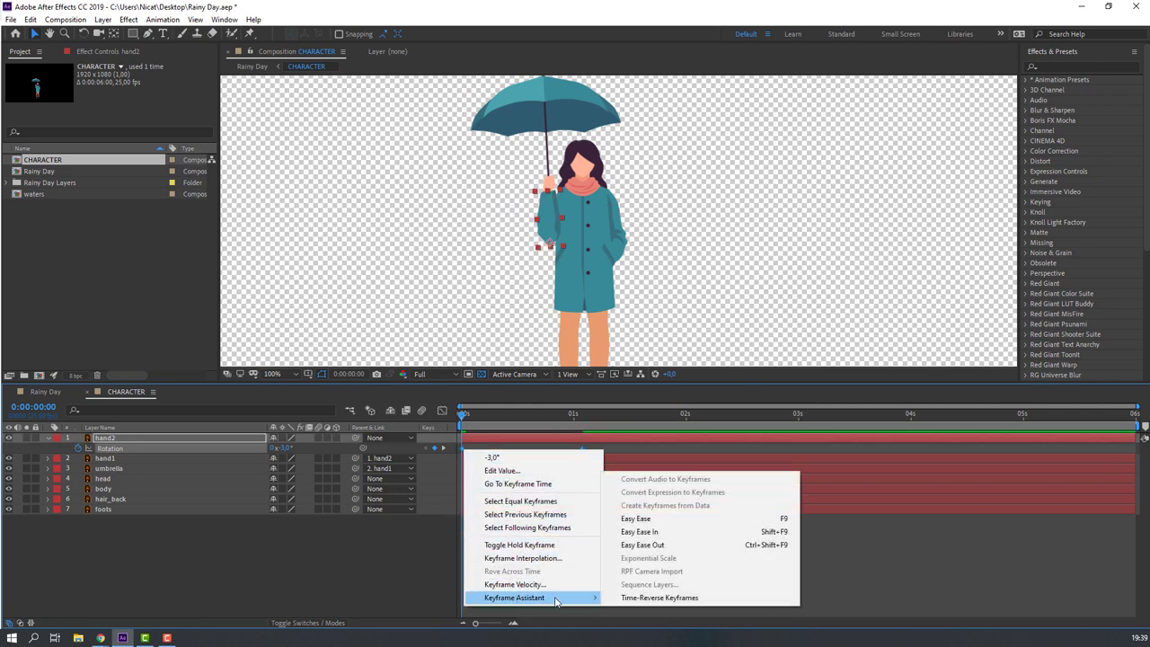
click(656, 518)
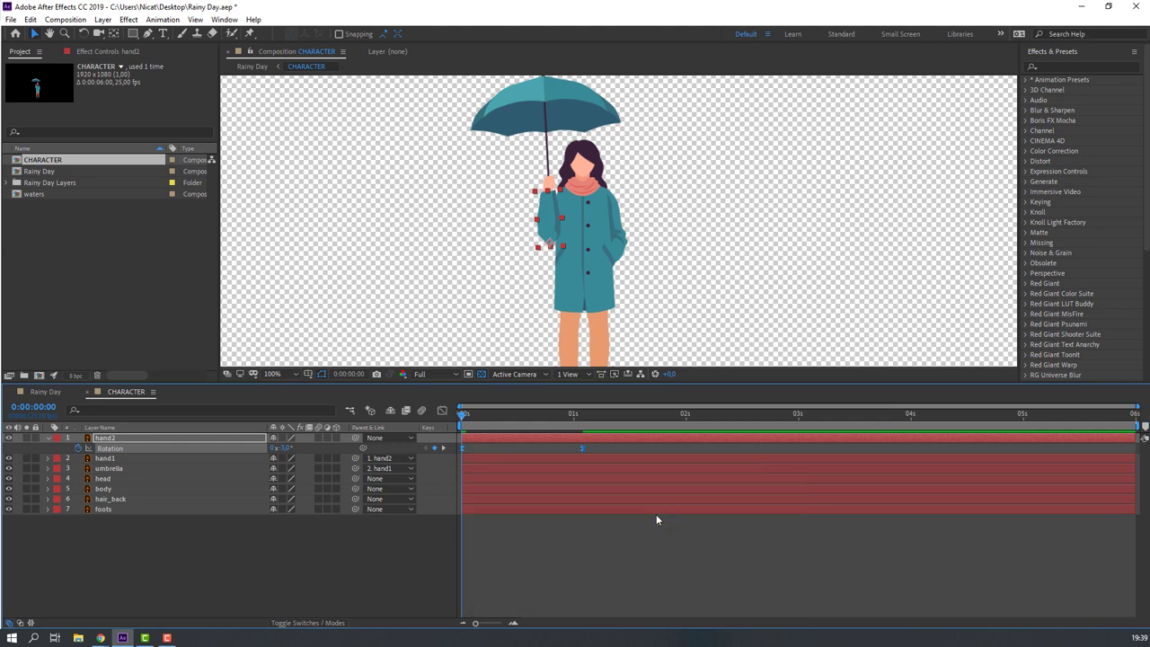
Steepen the middle peak of hand2's rotation speed curve in the Graph Editor and preview the motion.
click(444, 411)
mouse_move(520, 583)
mouse_down()
mouse_move(467, 598)
mouse_move(567, 590)
mouse_move(538, 589)
mouse_up()
key(space)
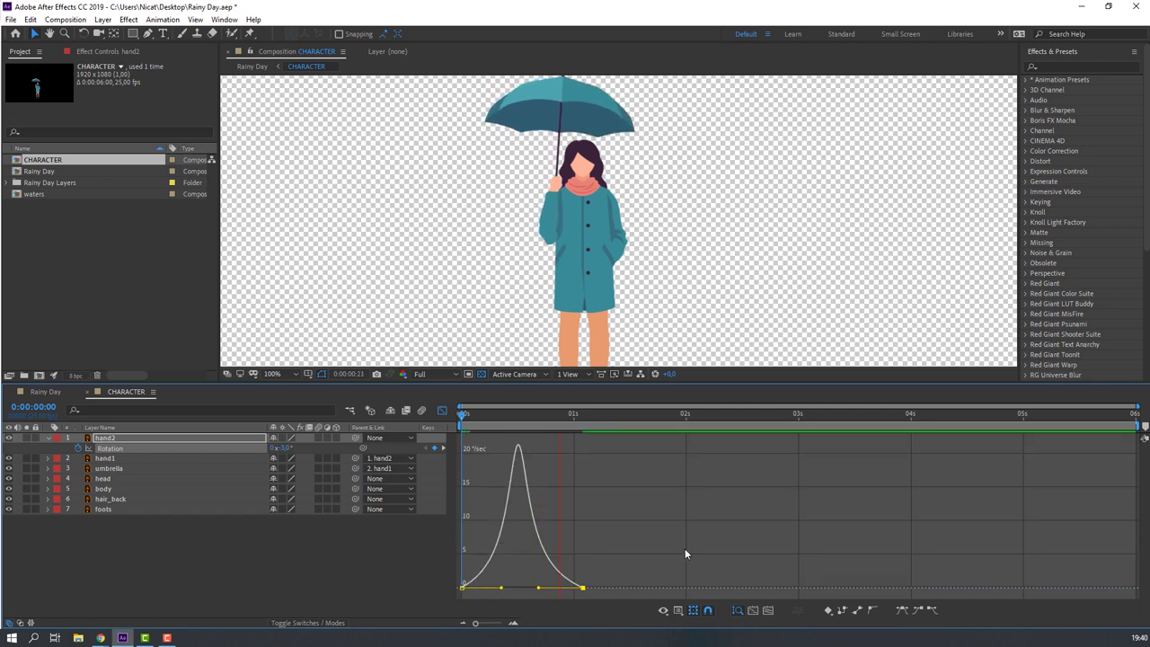
click(441, 409)
Add a rotation keyframe holding hand2's pose at 0:00:02:12, and set its rotation to 1° at 0:00:03:00.
drag(475, 415, 740, 422)
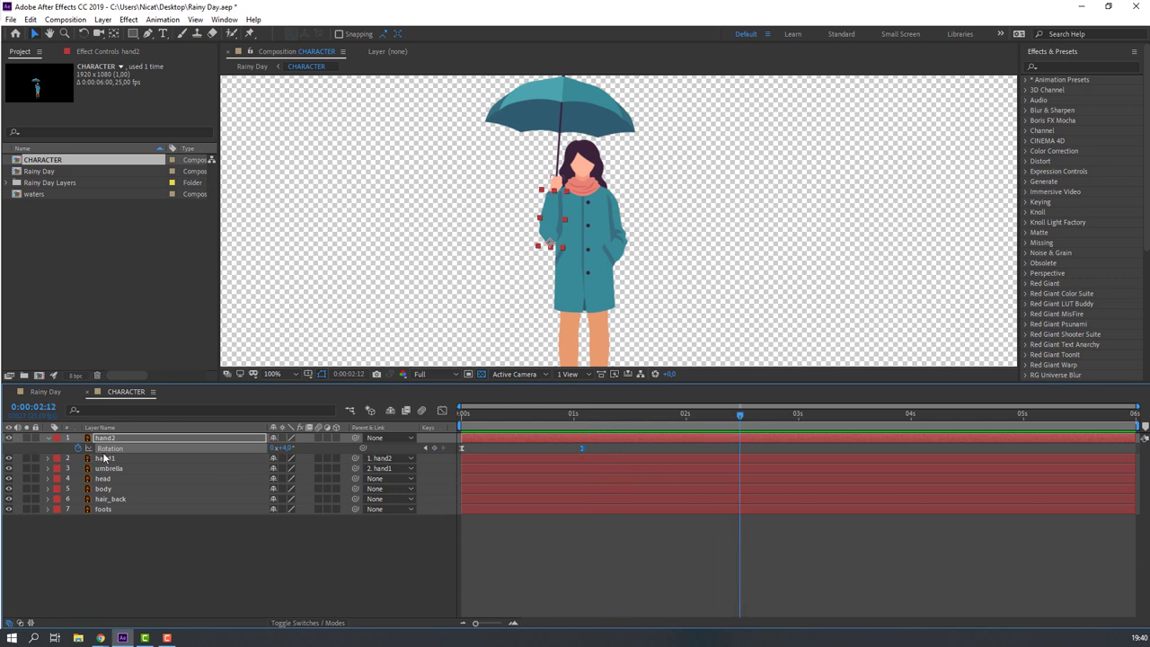
click(434, 447)
drag(762, 417, 799, 422)
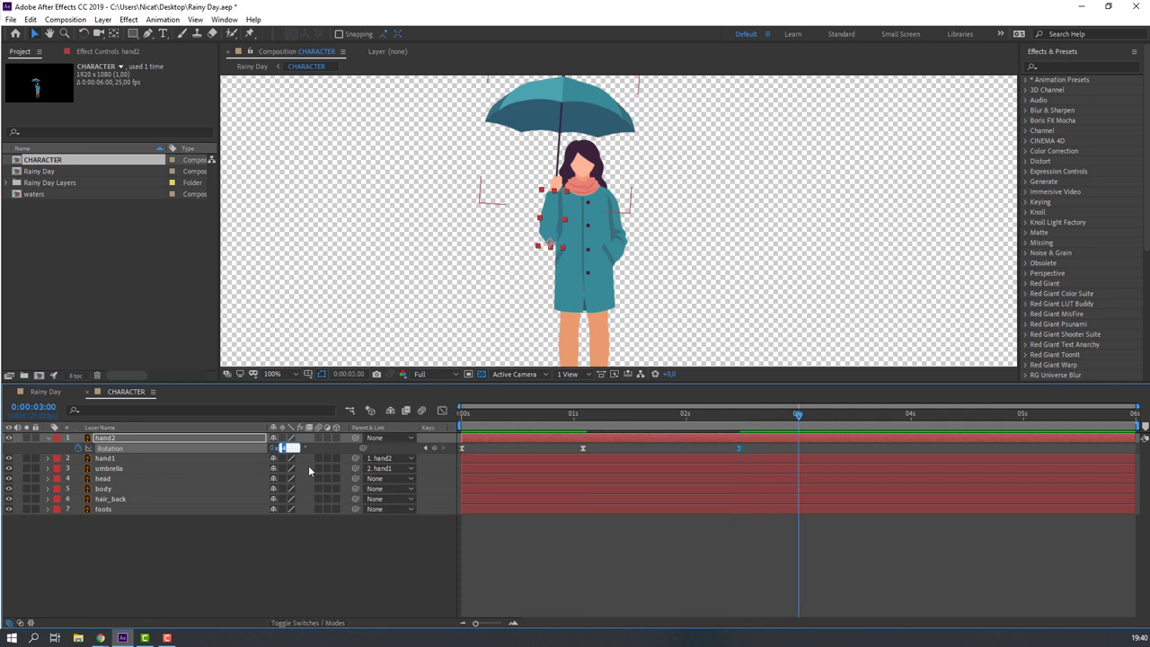
text(1)
key(Return)
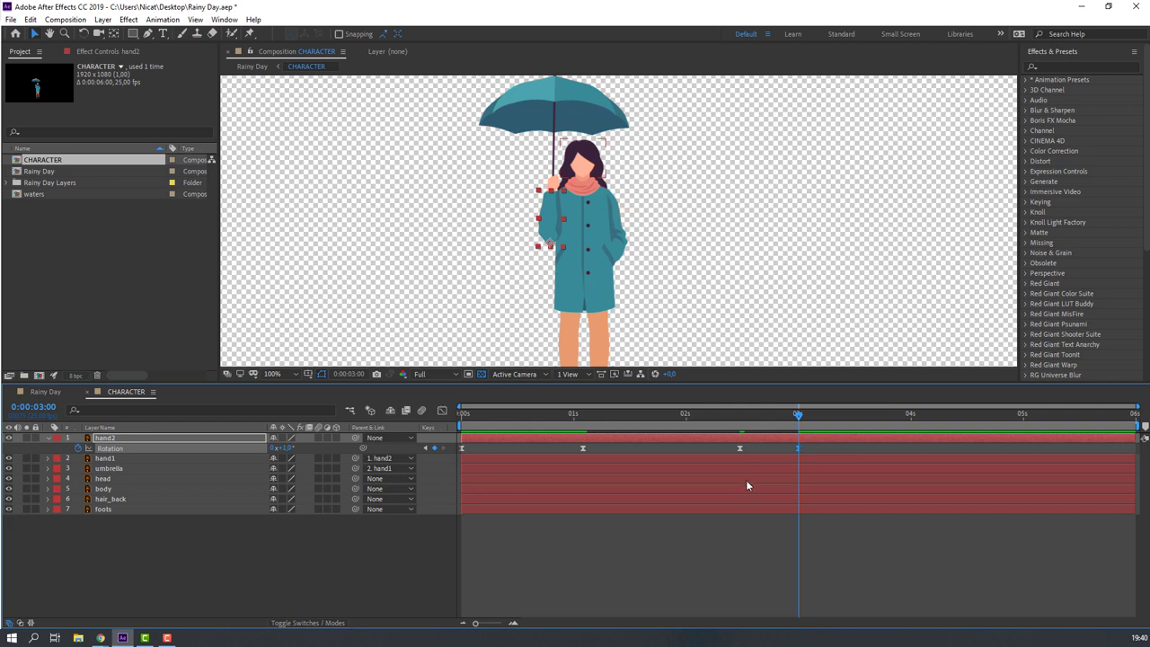
Hold hand2's rotation with a keyframe at 0:00:04:00 and return it to -3° at 0:00:04:24.
key(space)
drag(872, 419, 911, 427)
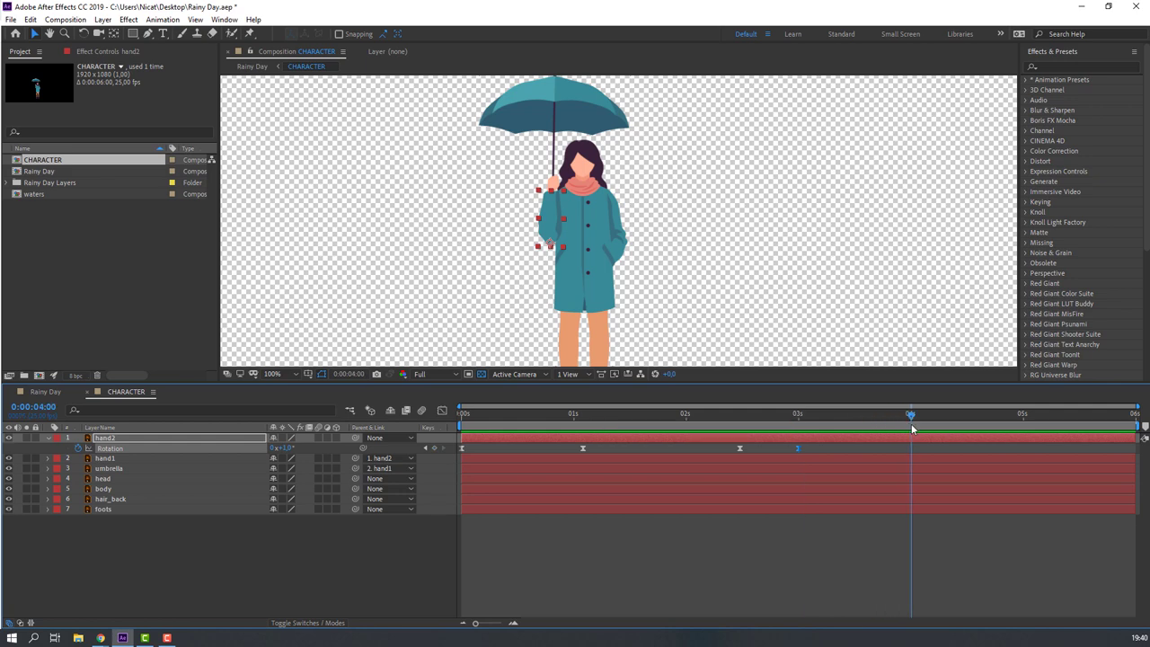
click(435, 449)
drag(991, 419, 1019, 427)
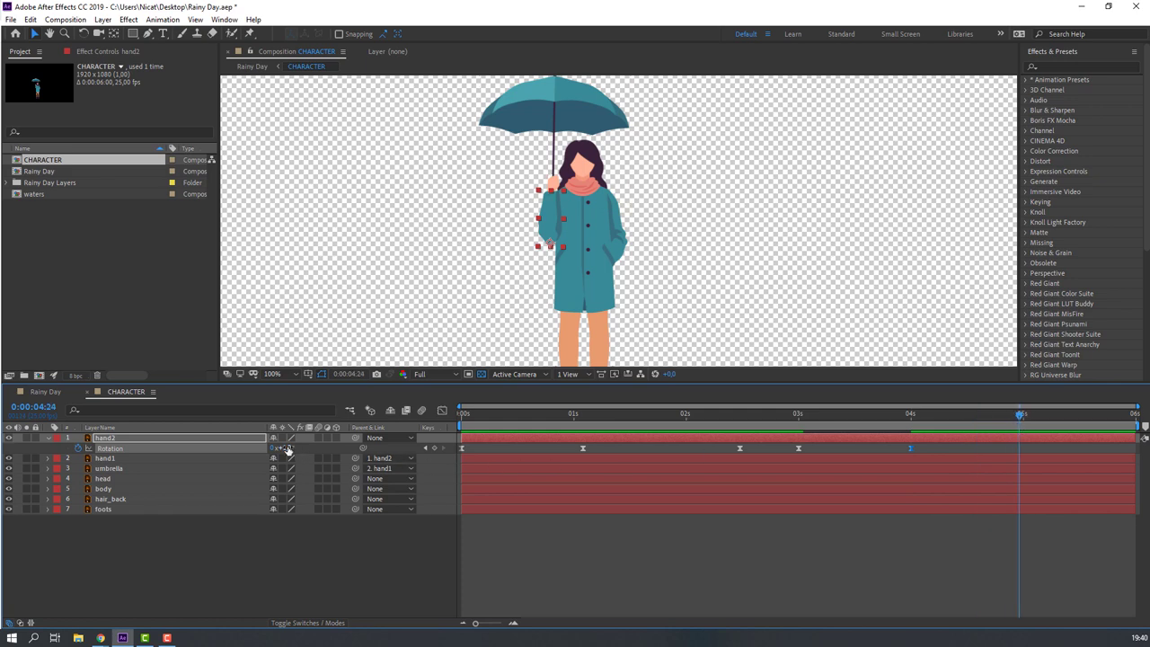
key(Return)
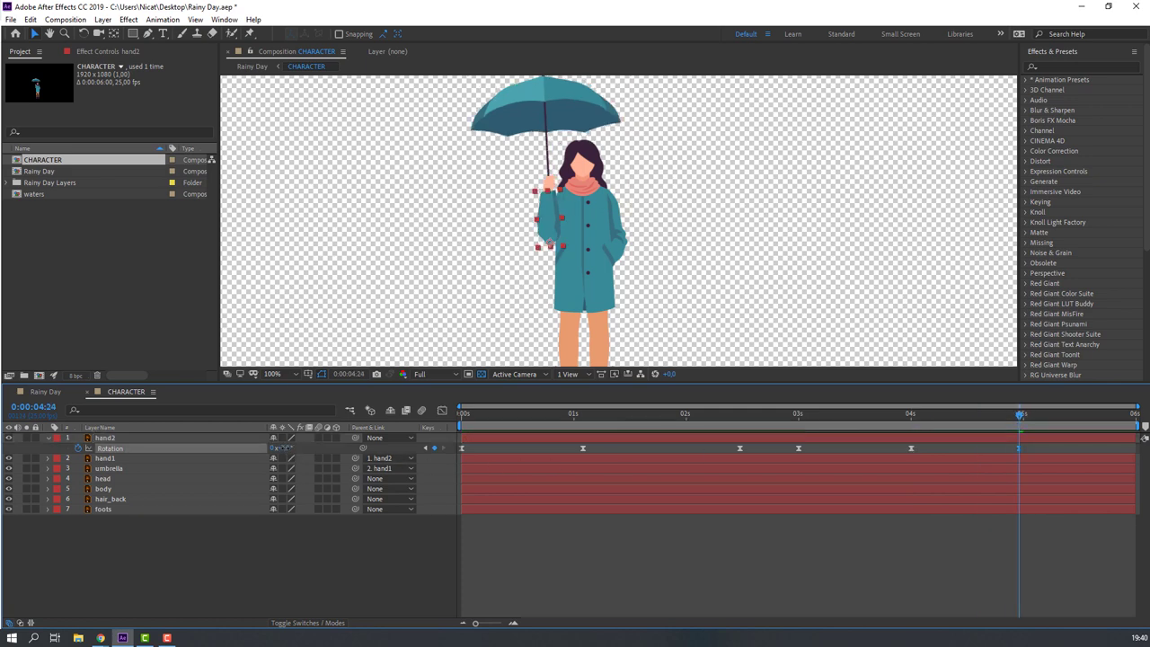
click(653, 567)
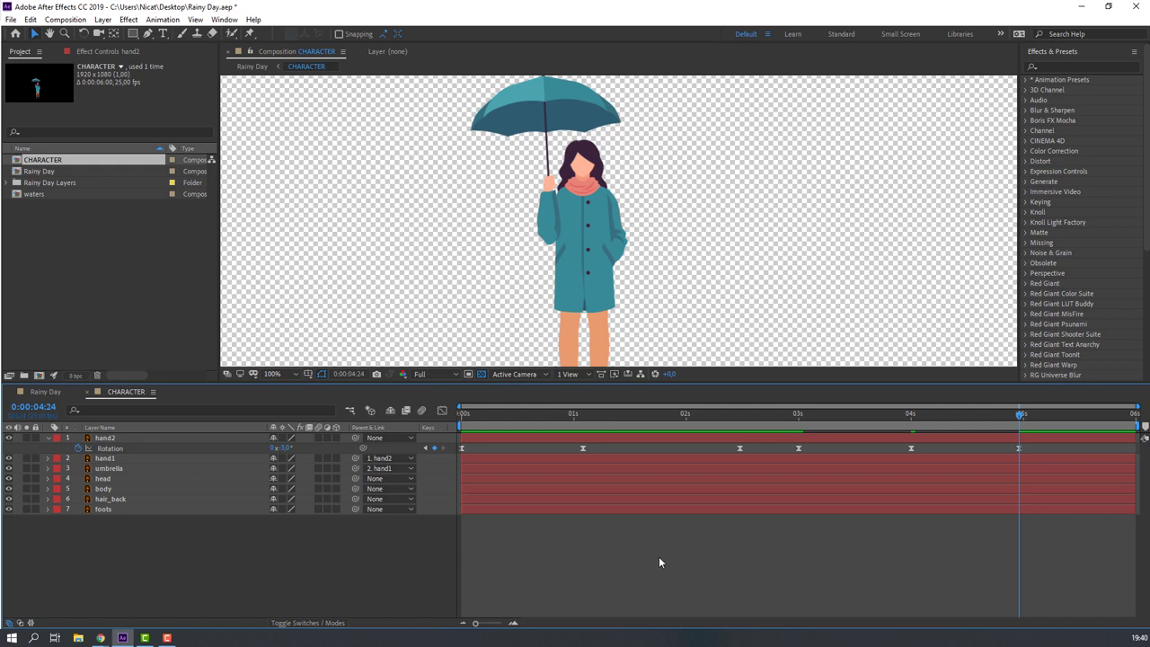
Preview the arm sway and shift hand2's last four rotation keyframes together about 0.8 seconds earlier.
key(space)
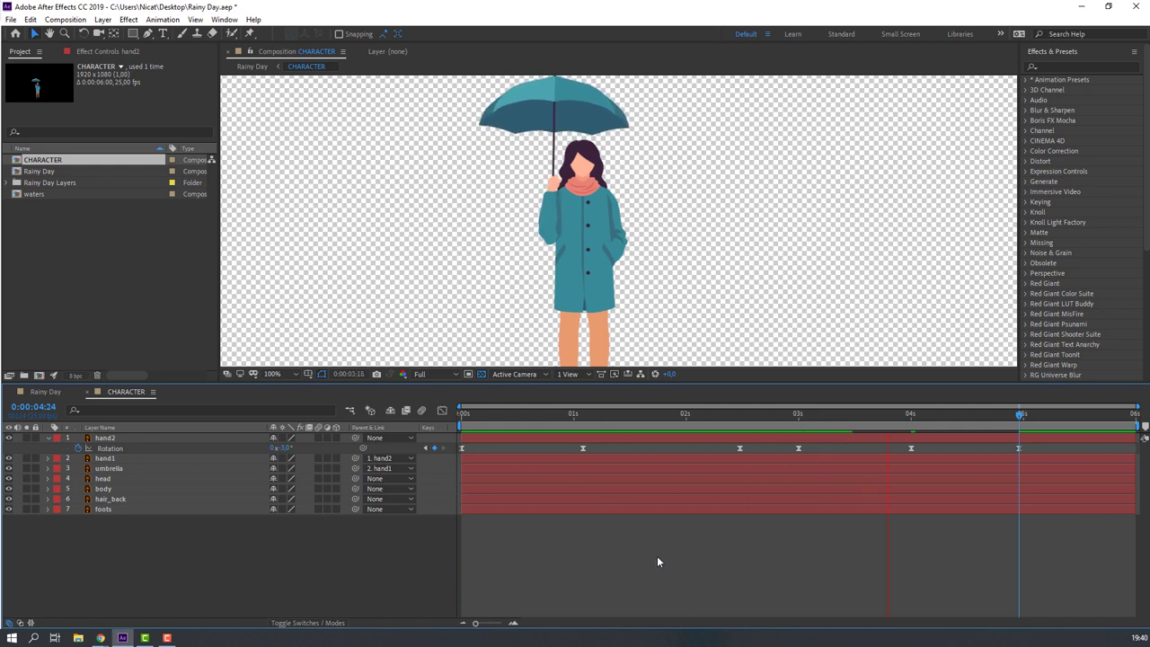
key(space)
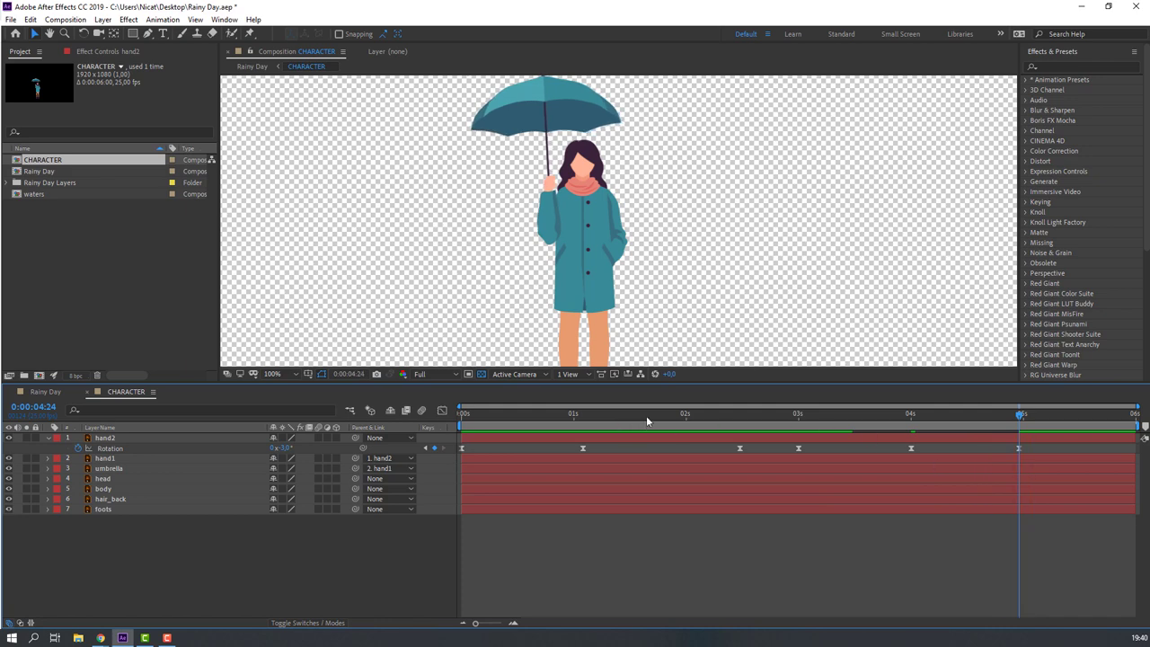
drag(646, 415, 609, 423)
drag(1070, 455, 643, 453)
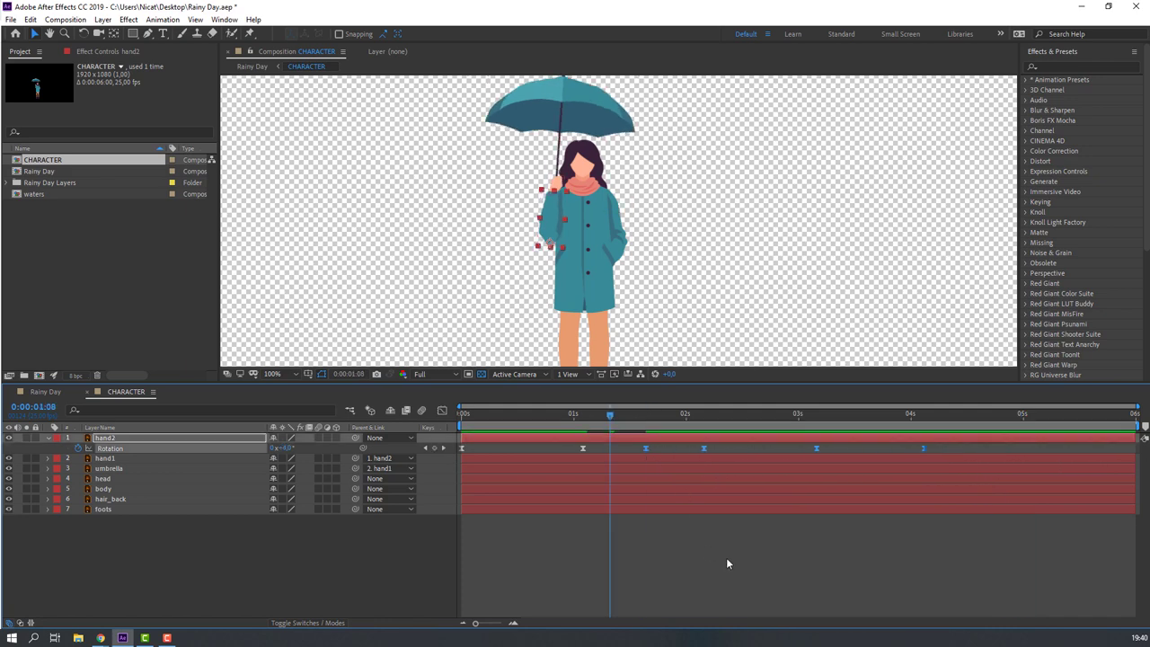
Pull hand2's last rotation keyframe earlier, shift all but the first keyframe so the last lands at 0:00:03:15, and preview.
click(913, 450)
drag(924, 448, 893, 448)
drag(914, 448, 555, 450)
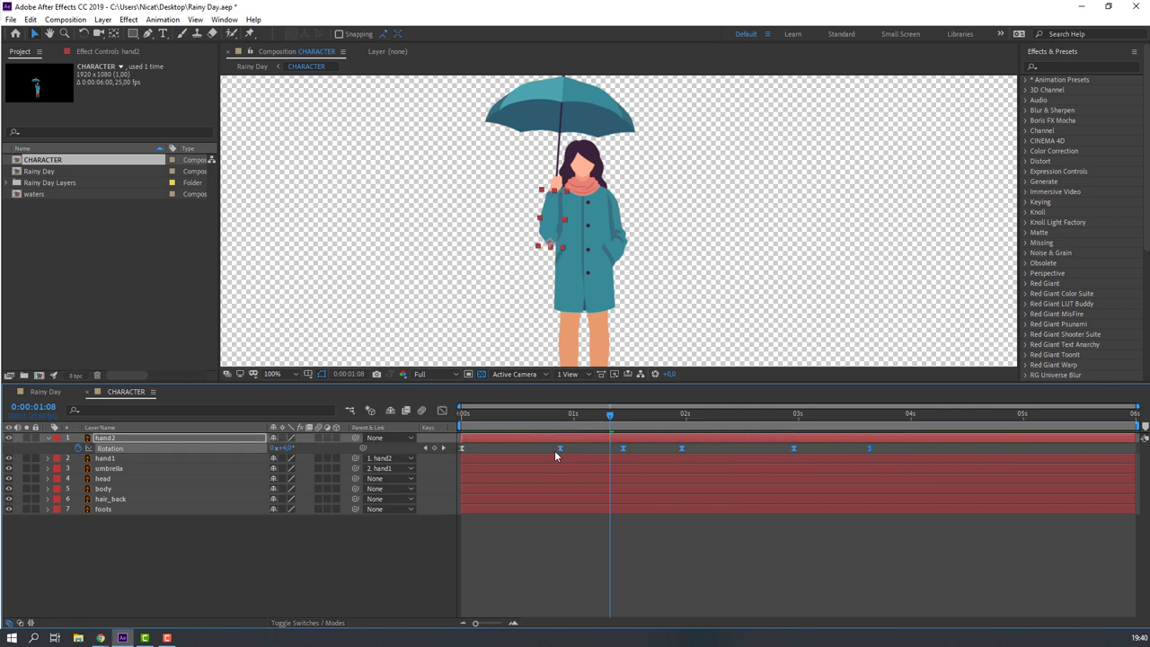
click(552, 595)
key(space)
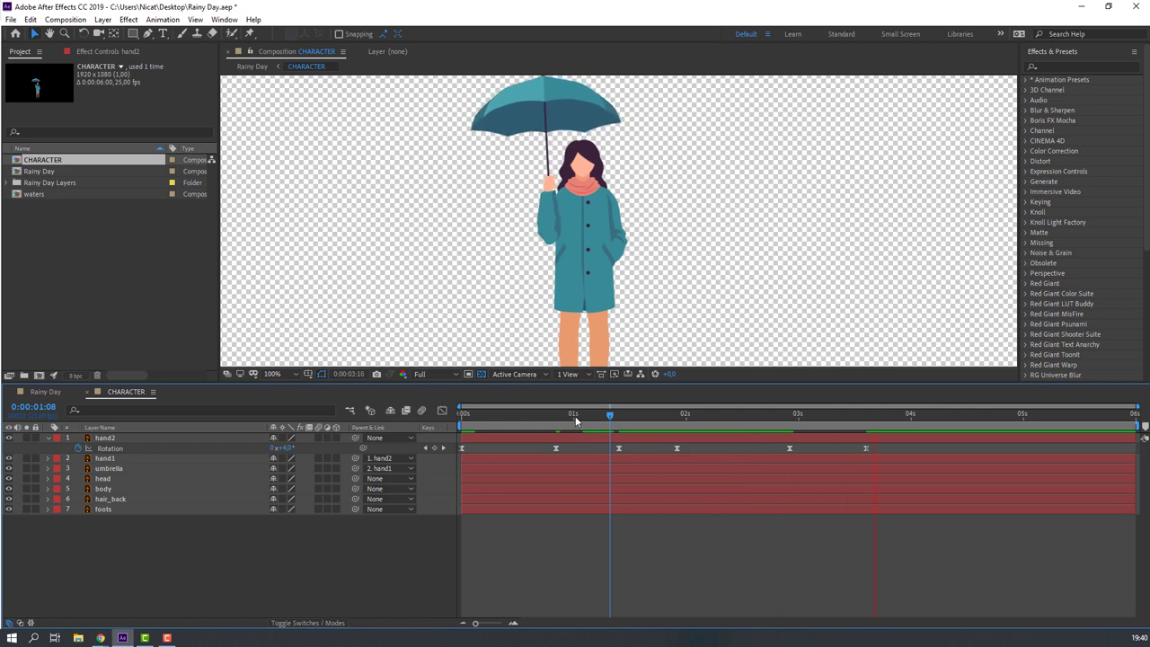
Keyframe hand2's position at the start, lower it to Y 702,3 at the second rotation keyframe, and hold it at 0:00:01:10.
drag(576, 417, 455, 422)
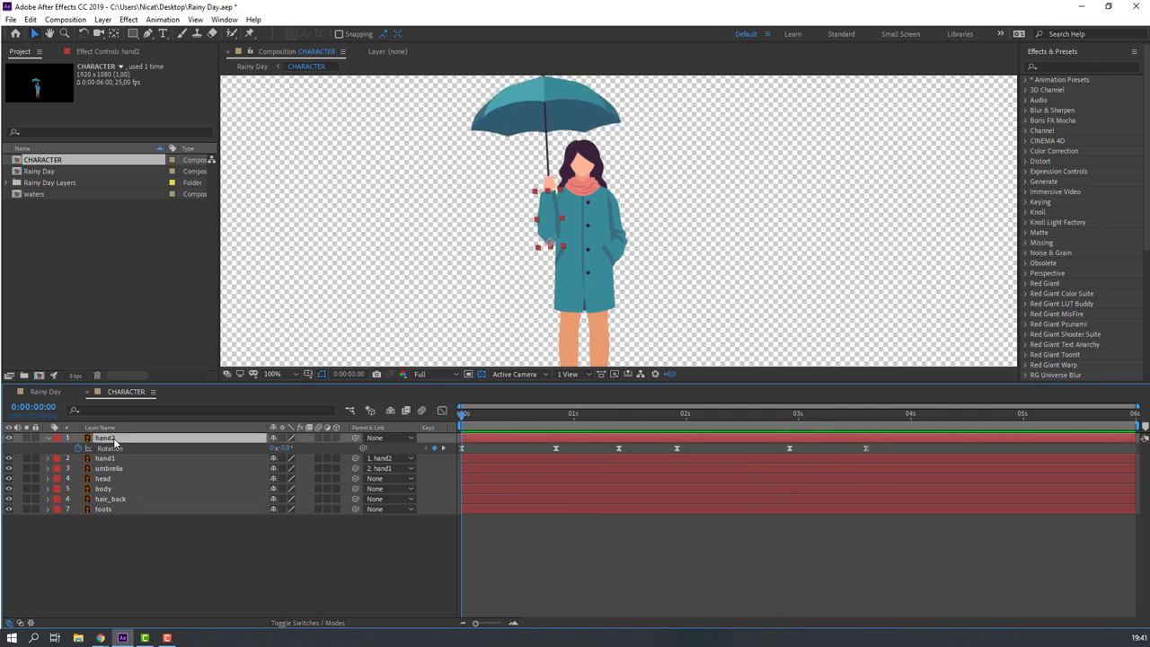
key(shift+p)
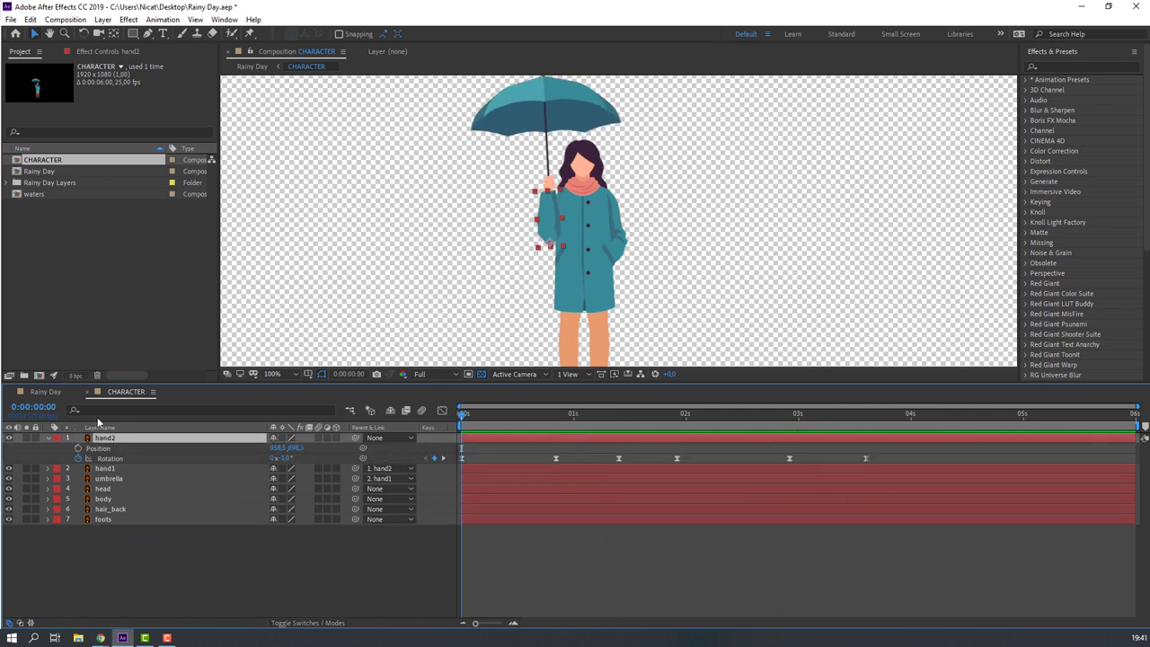
click(77, 449)
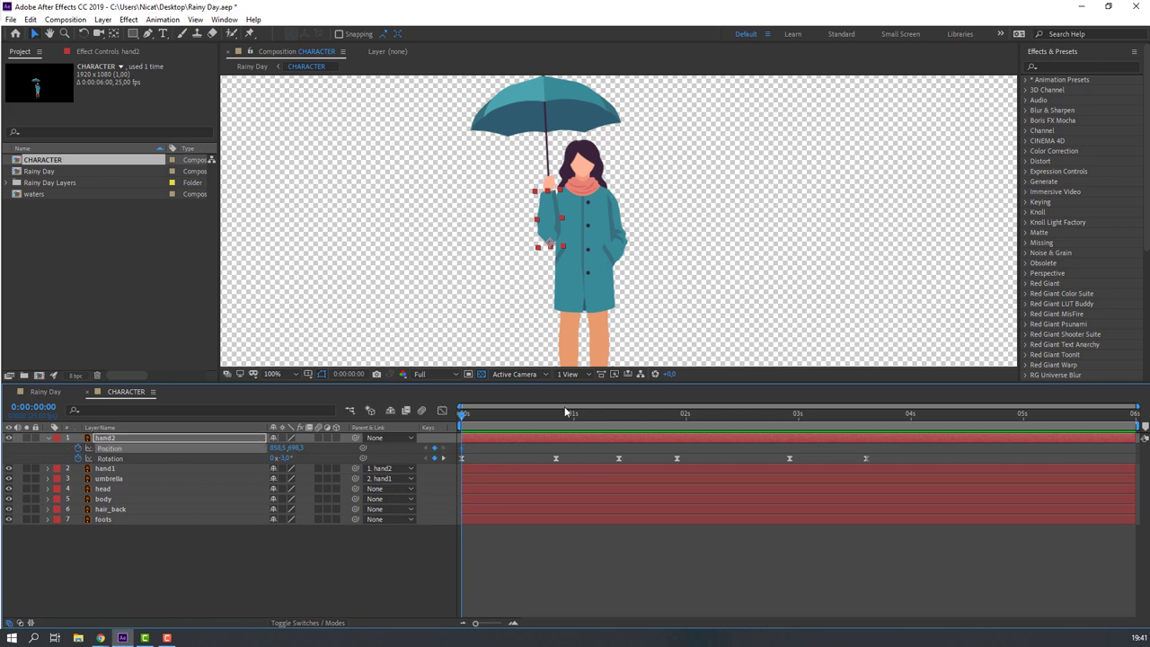
drag(469, 421, 618, 434)
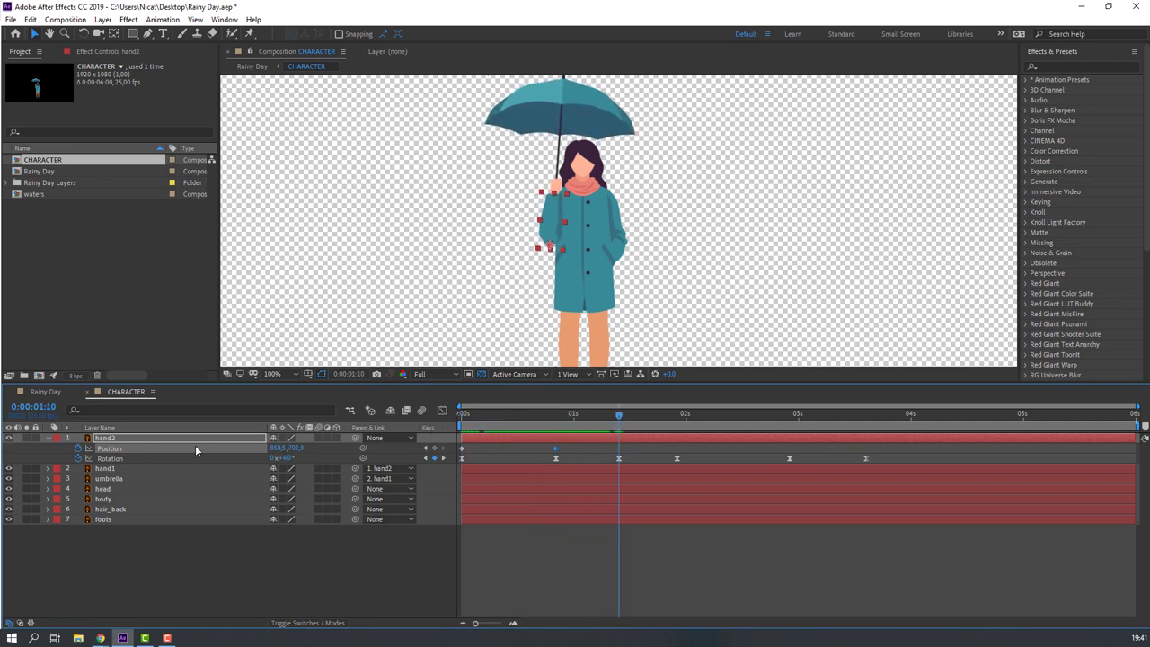
Return hand2's Y position to 698,3 at 0:00:01:23, hold it at 0:00:02:23, and keyframe the starting position at 0:00:03:15.
drag(631, 416, 675, 415)
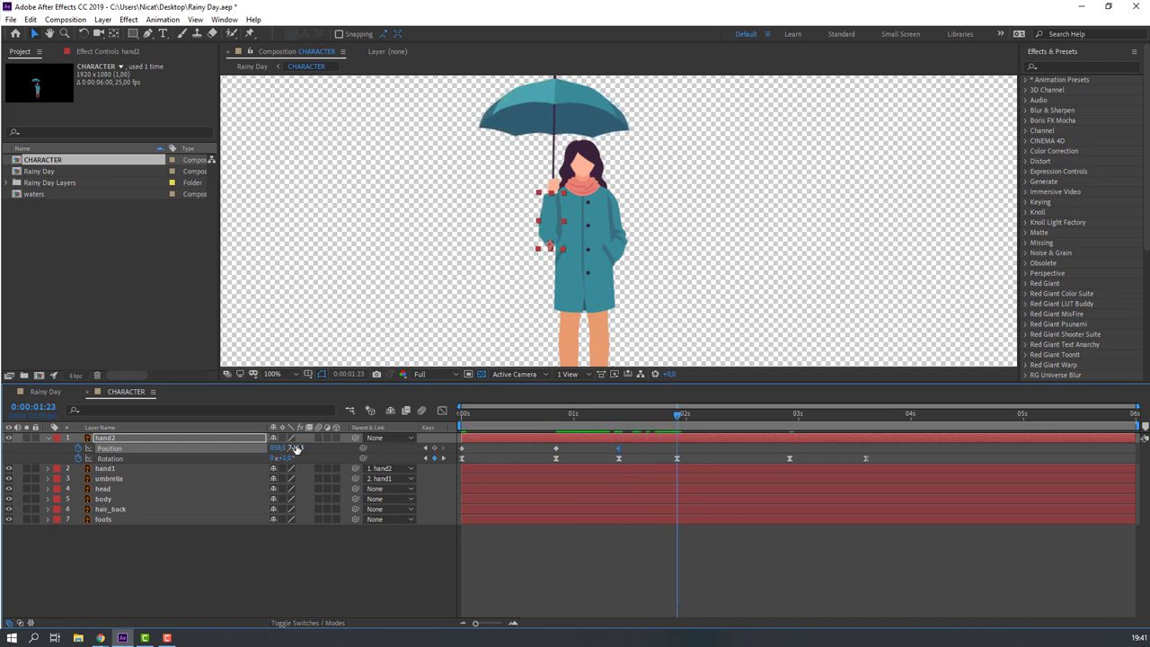
drag(297, 447, 323, 447)
drag(588, 415, 791, 456)
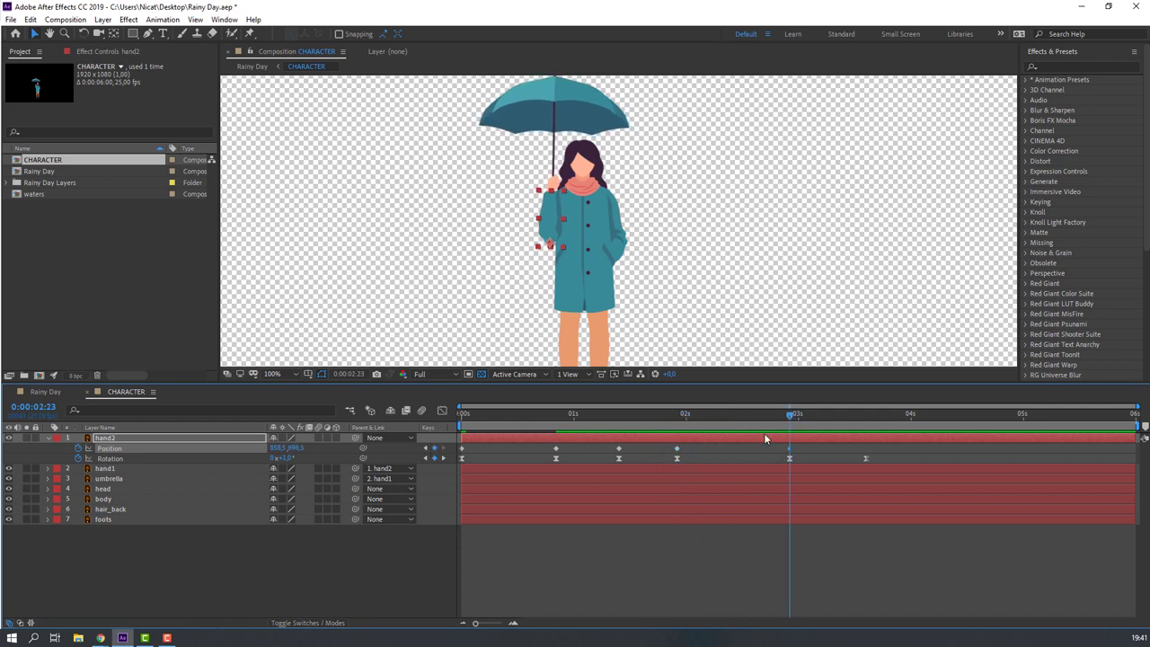
click(867, 420)
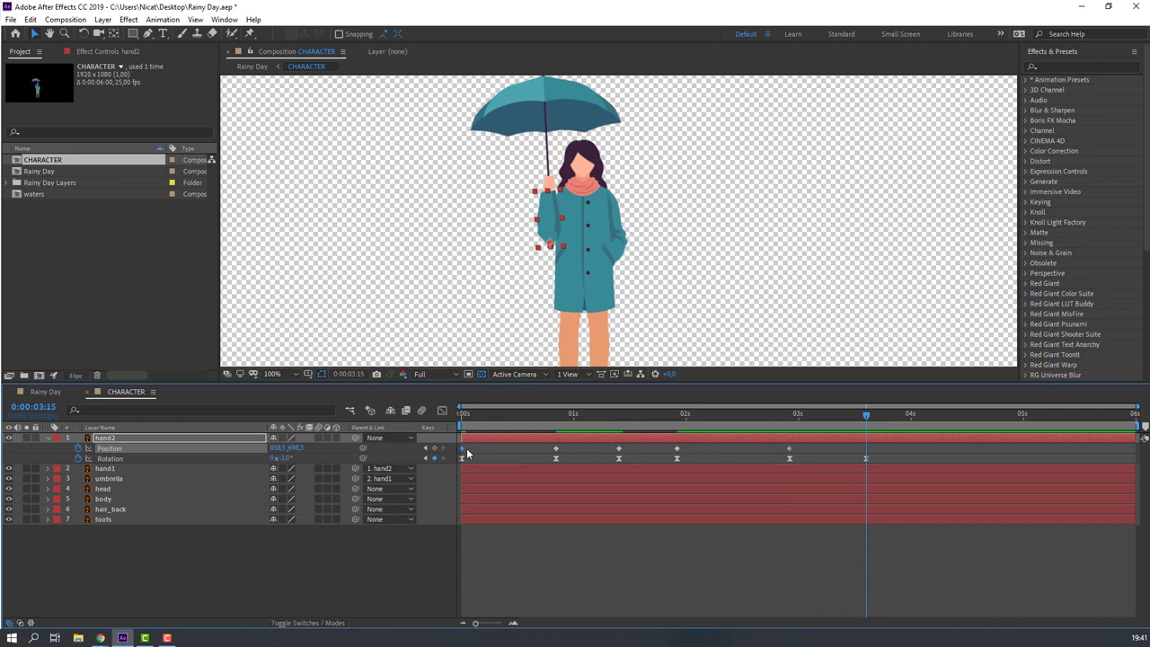
drag(475, 446, 452, 455)
Apply Easy Ease to all of hand2's position keyframes.
drag(891, 445, 449, 453)
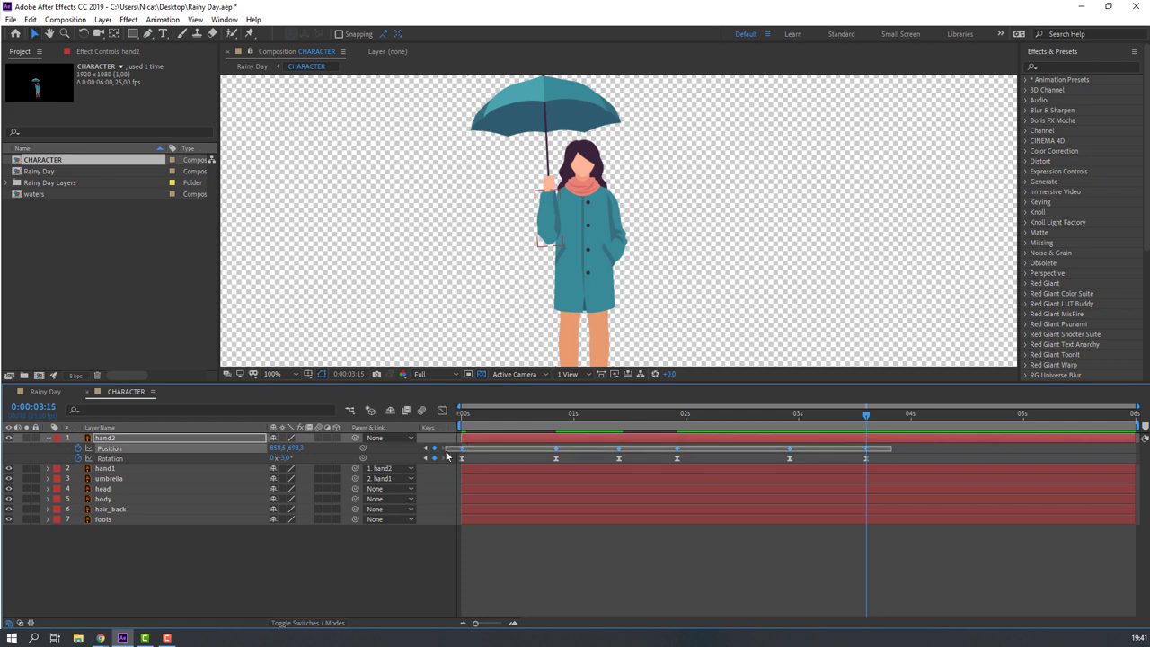
right_click(619, 454)
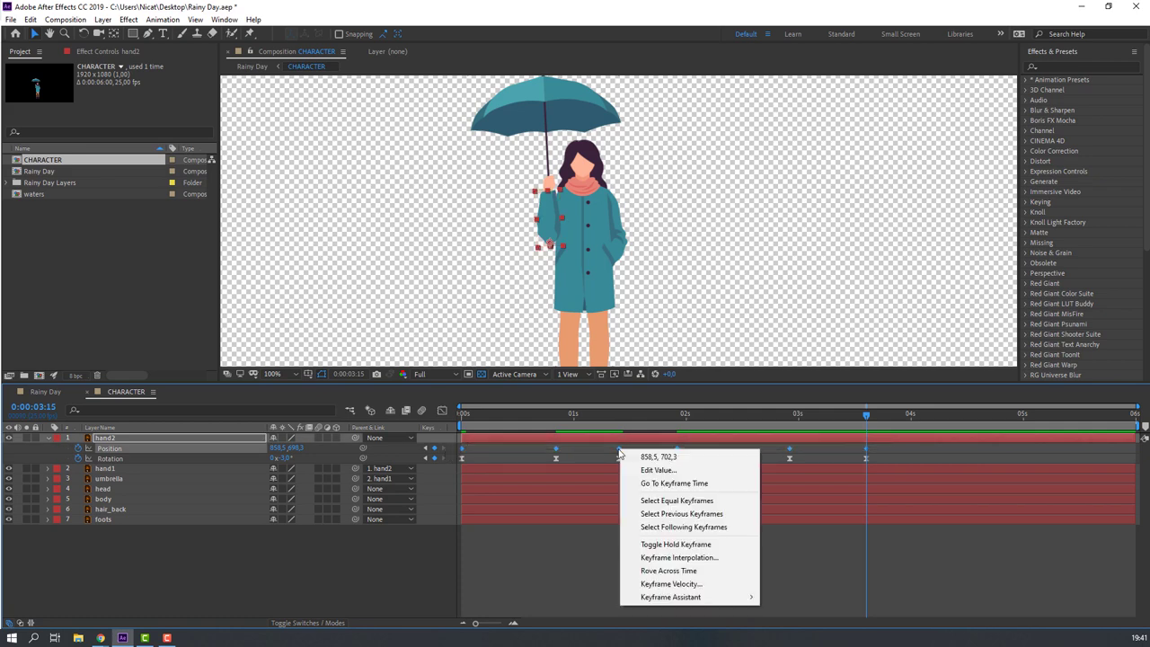
mouse_move(676, 597)
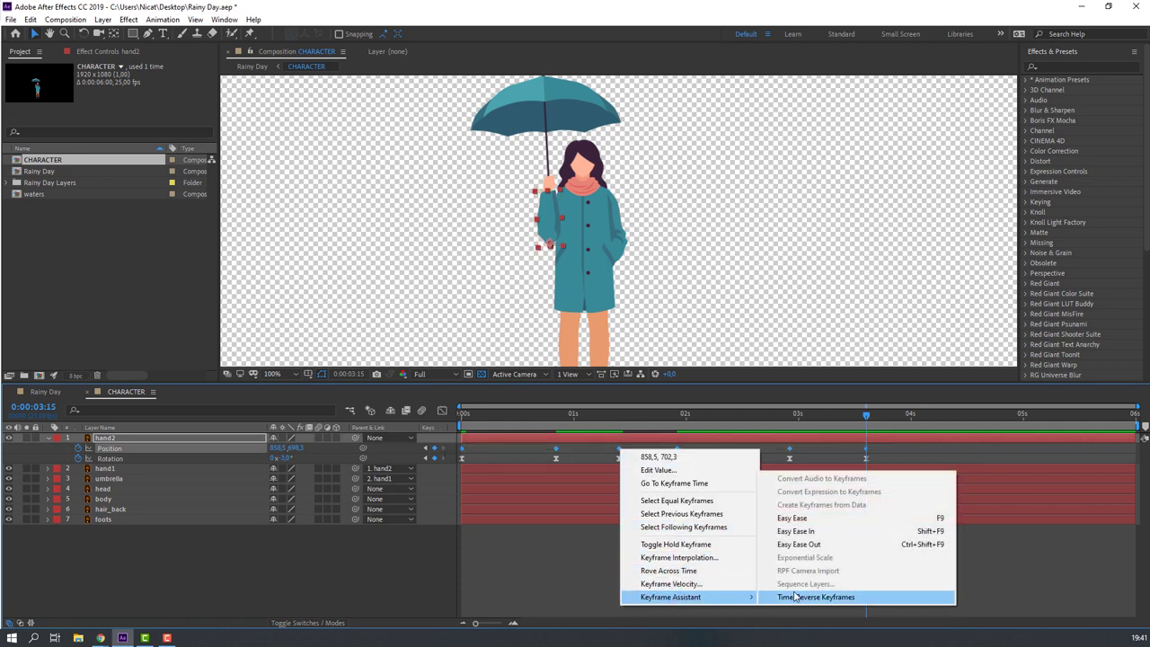
click(802, 518)
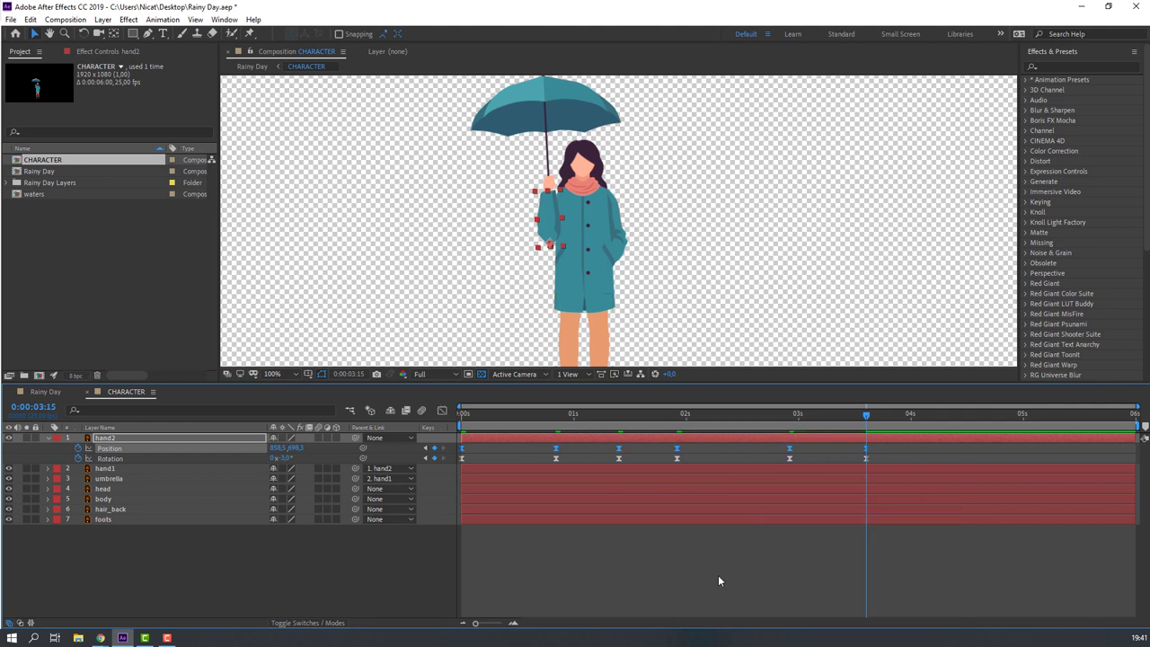
End the work area at 0:00:03:15 and preview the arm animation.
key(n)
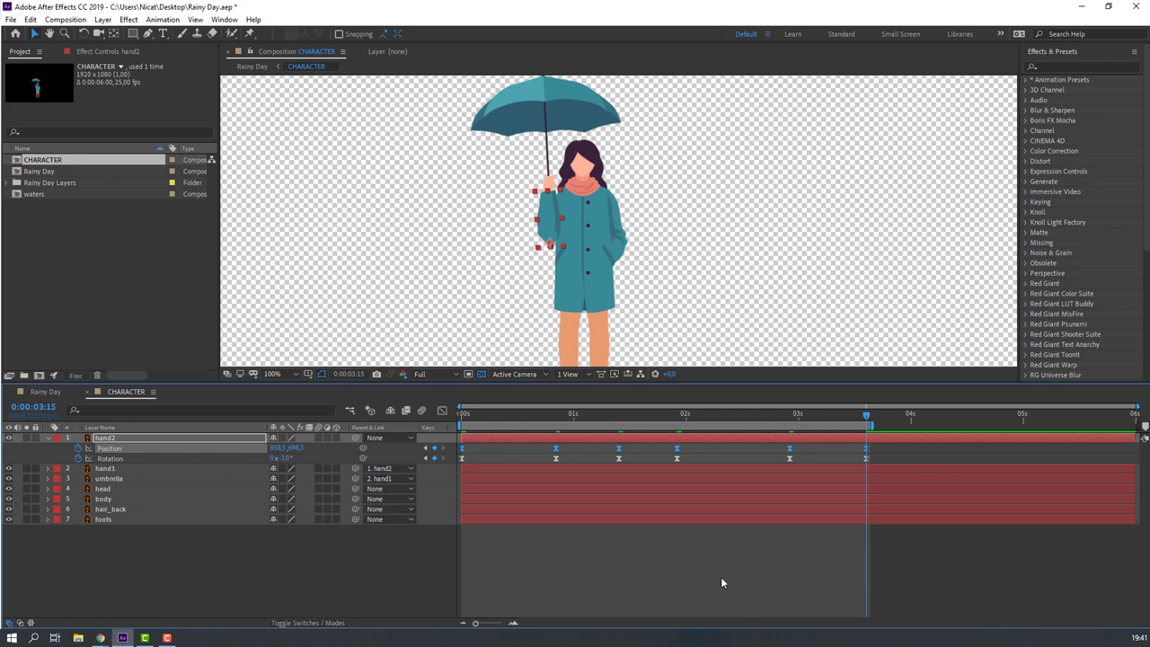
key(space)
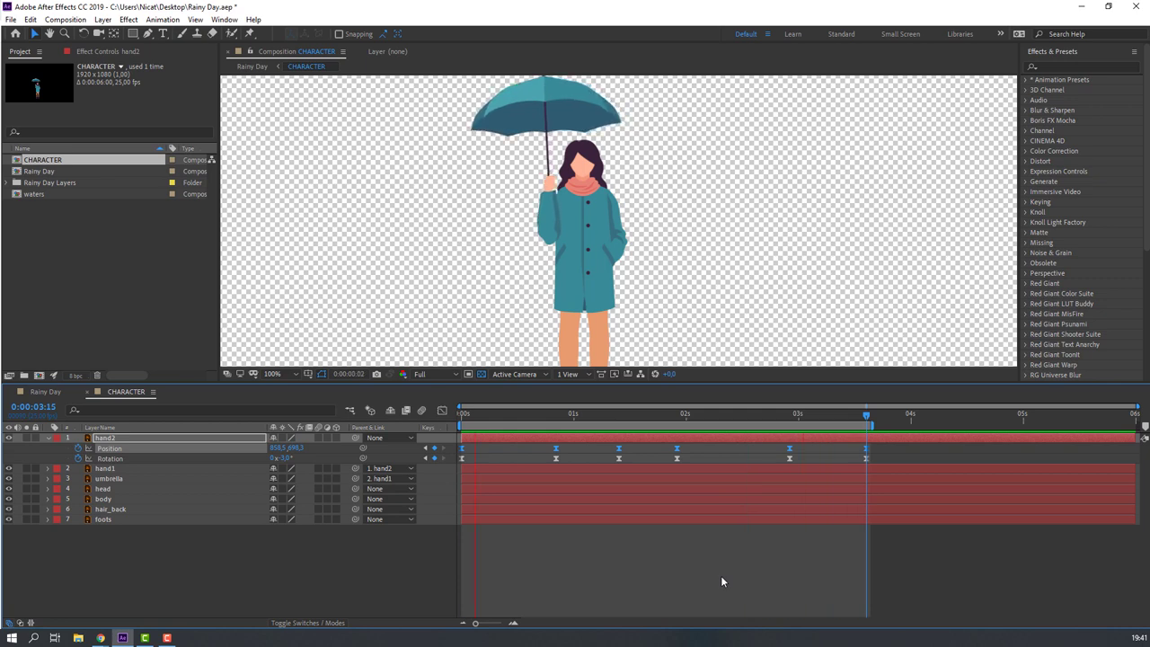
Stop the preview and trim the CHARACTER composition to its work area.
key(space)
key(Home)
right_click(543, 424)
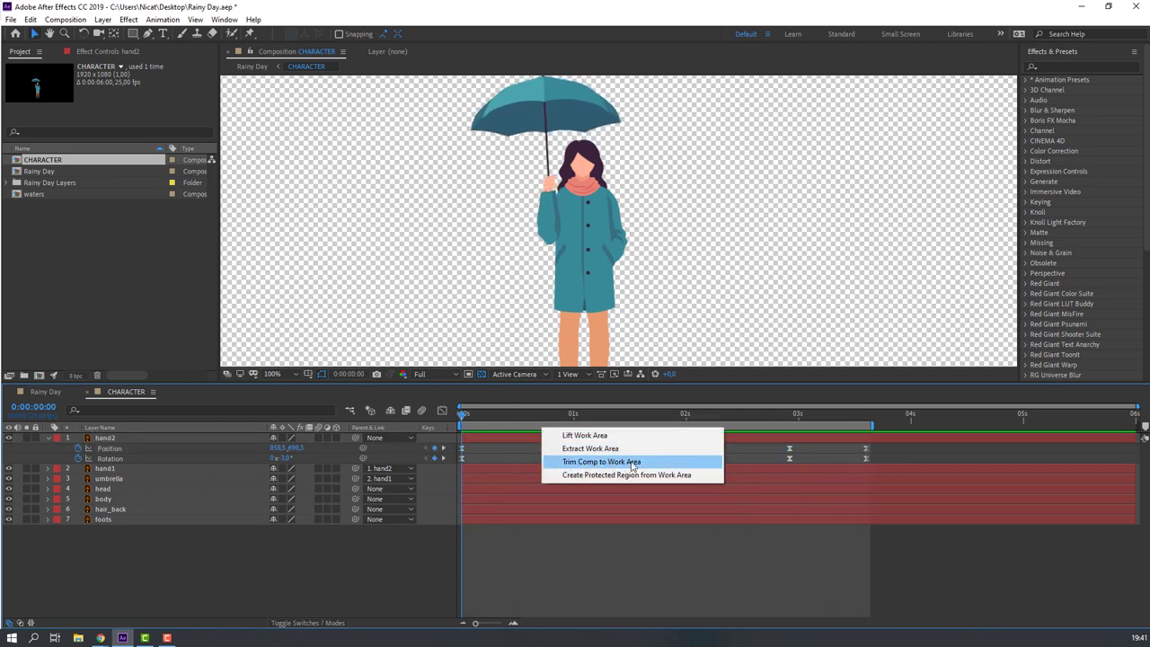
click(632, 464)
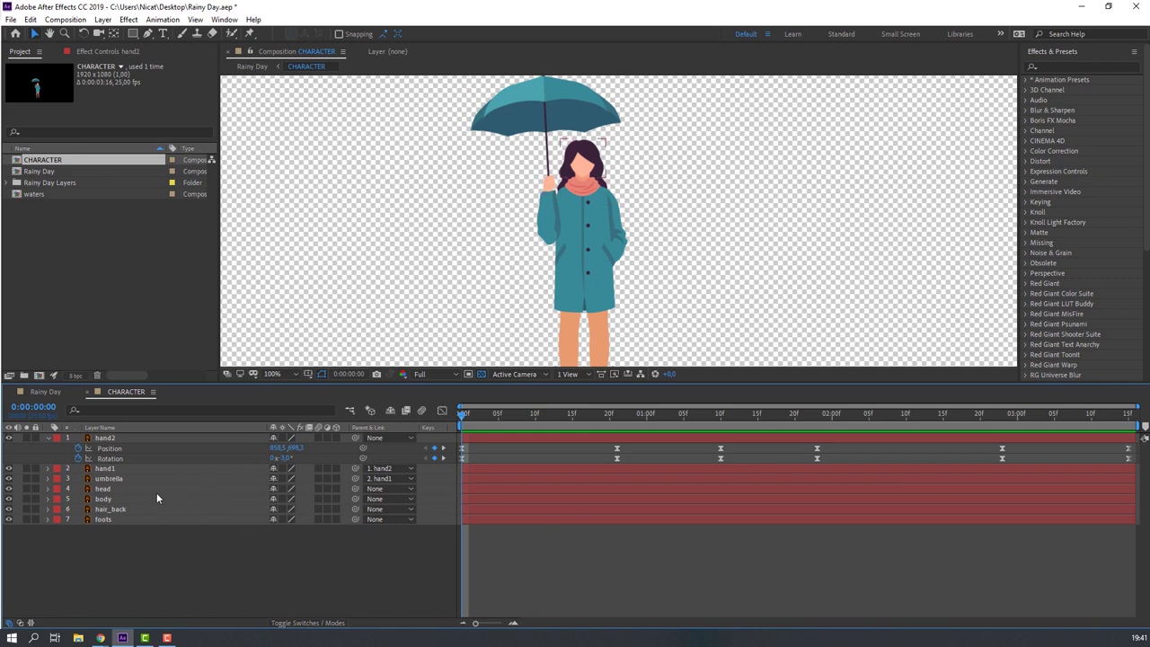
Keyframe the head layer's rotation at -9° at the start and 4° at 0:00:00:21, and preview the motion.
click(104, 489)
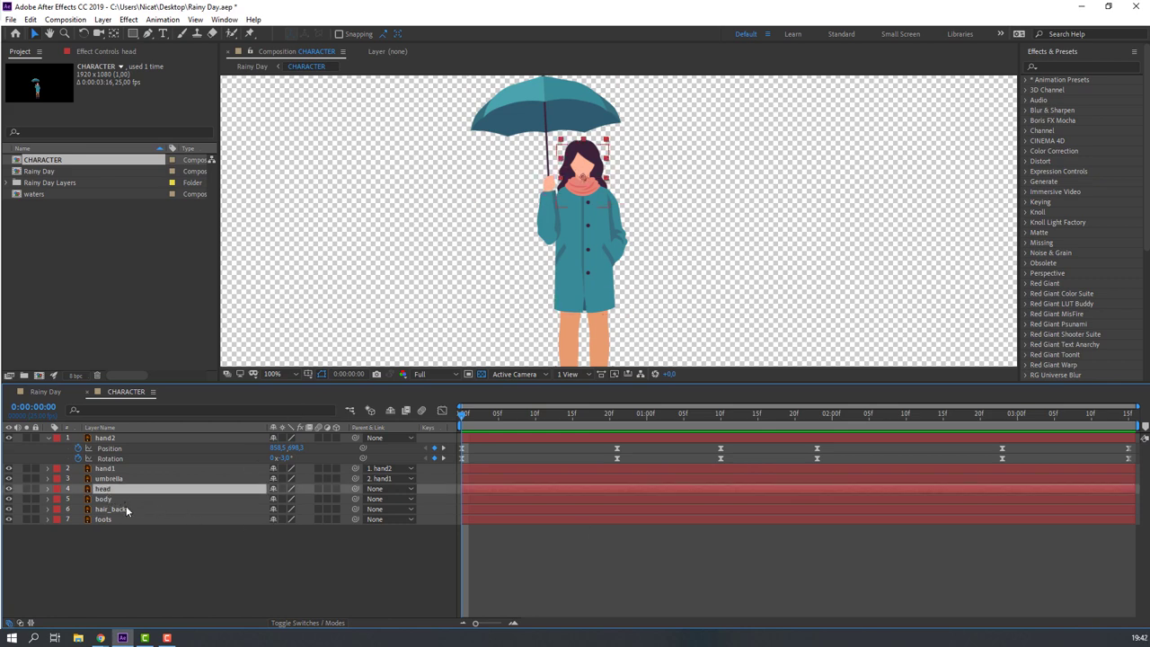
key(r)
click(78, 499)
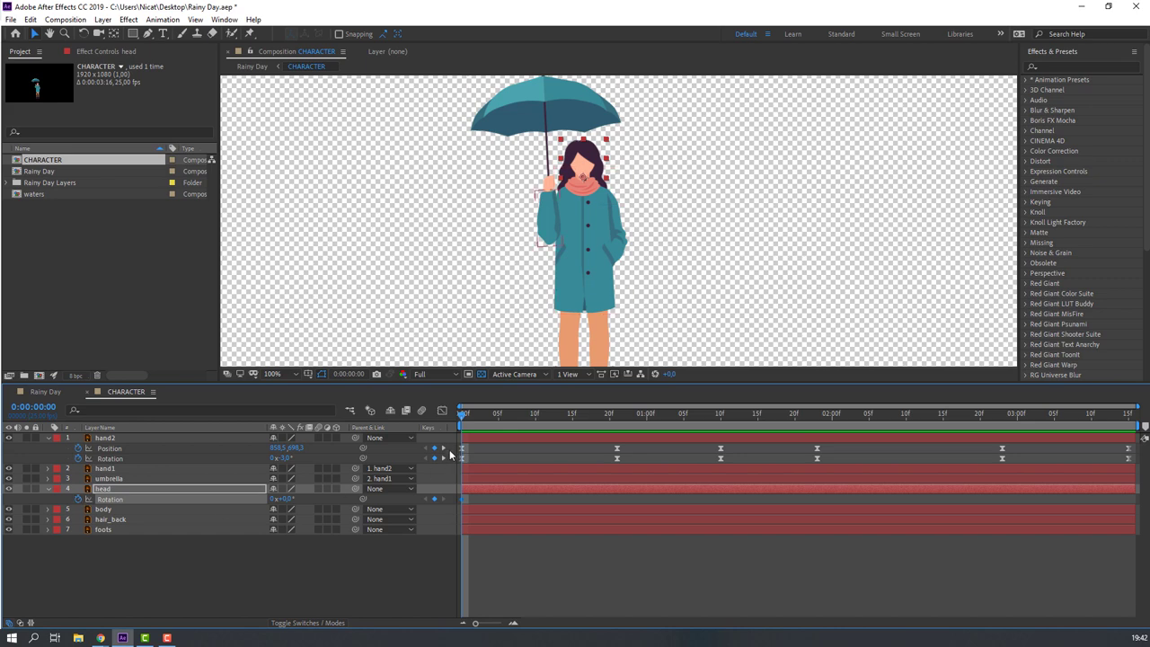
mouse_move(289, 502)
mouse_down()
mouse_move(278, 502)
mouse_move(288, 501)
mouse_up()
drag(465, 415, 616, 415)
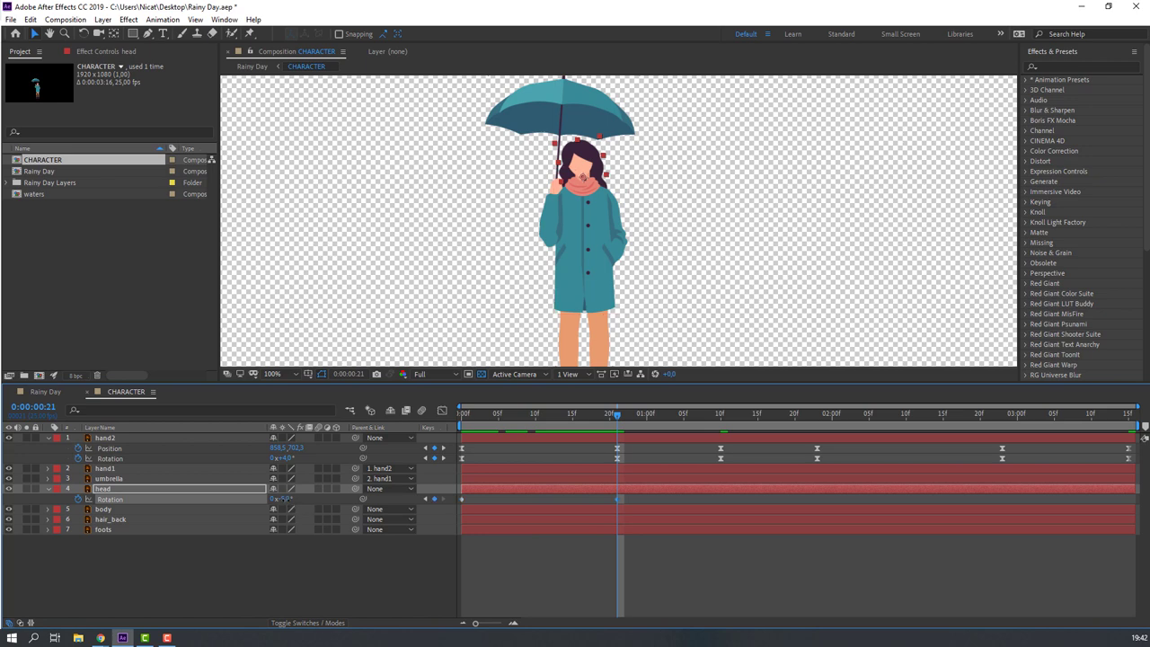
click(283, 500)
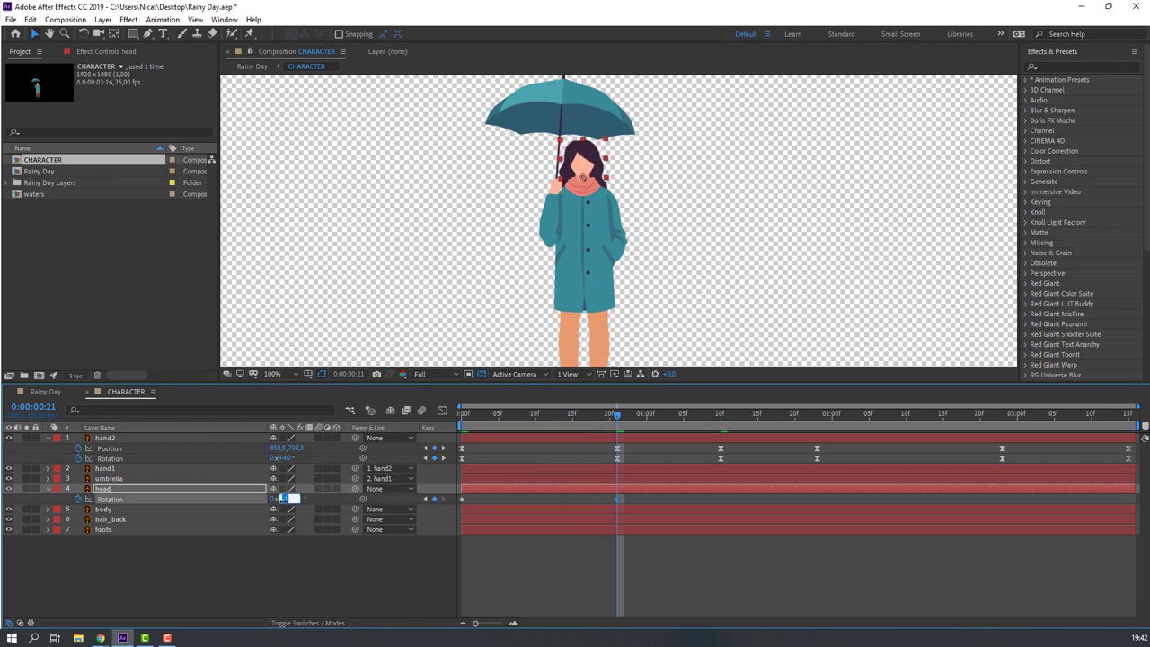
key(Return)
key(space)
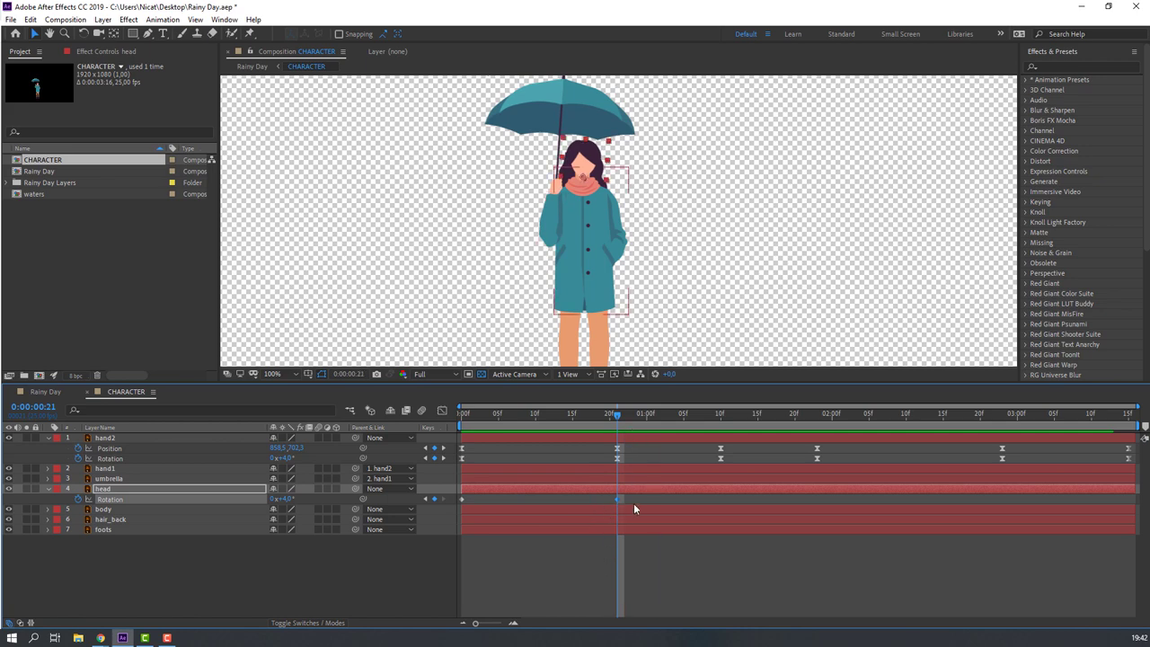
Hold the head's rotation at 4° at 0:00:01:10 and set it to 0° at 0:00:01:23.
click(722, 417)
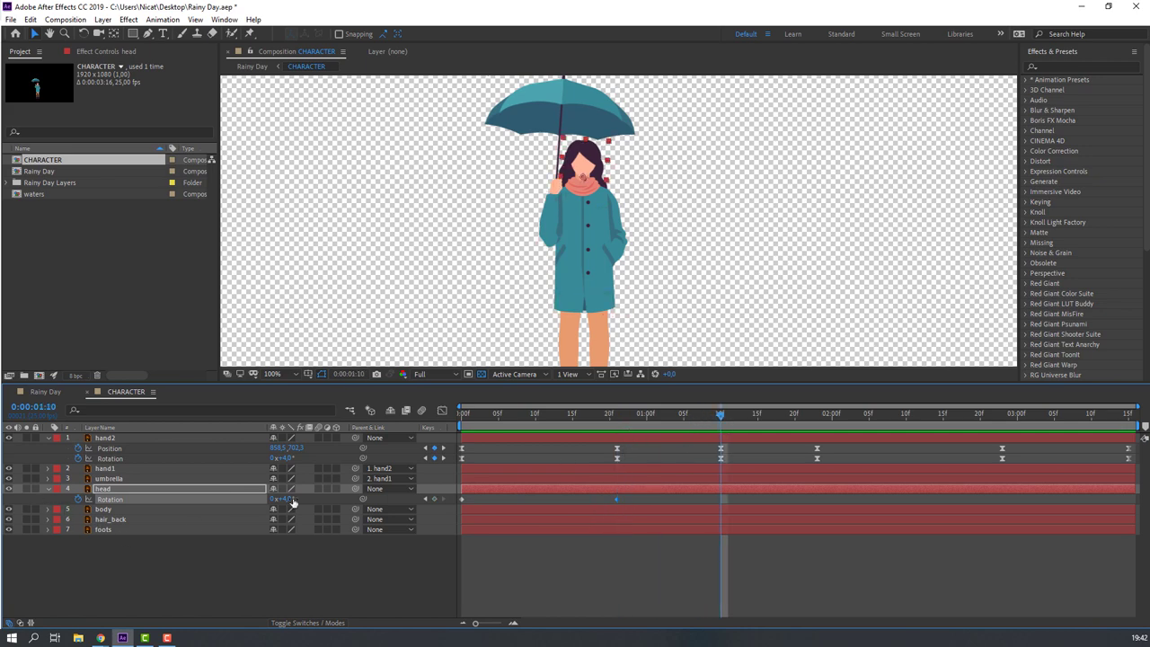
click(434, 499)
drag(723, 419, 817, 419)
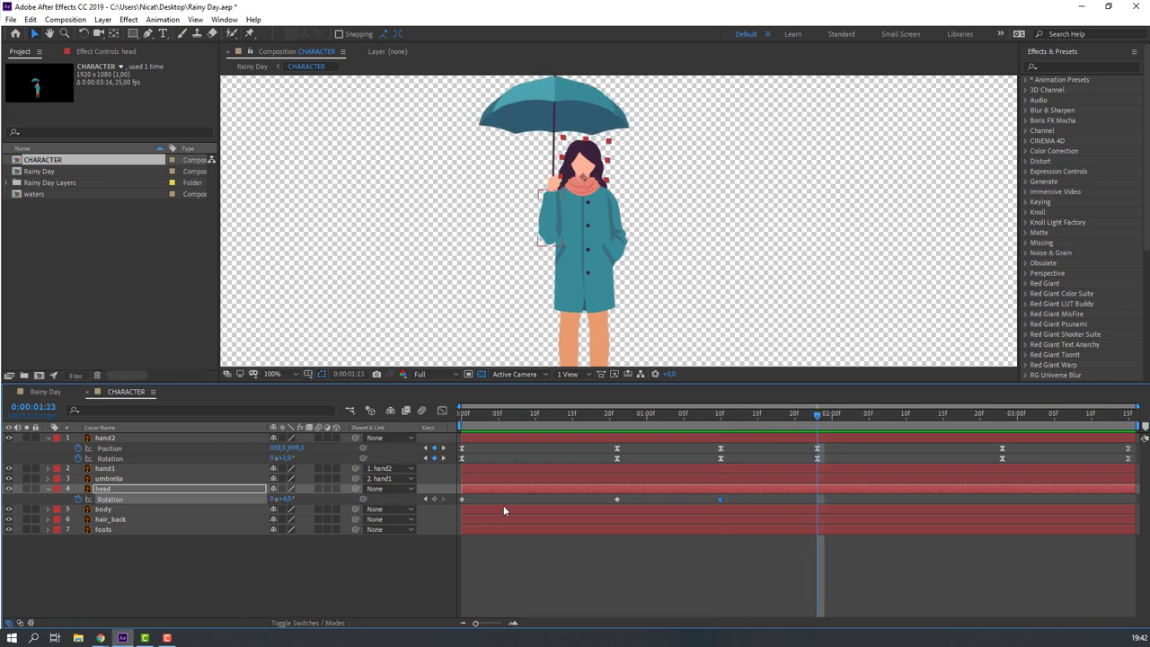
click(282, 500)
text(0)
key(Return)
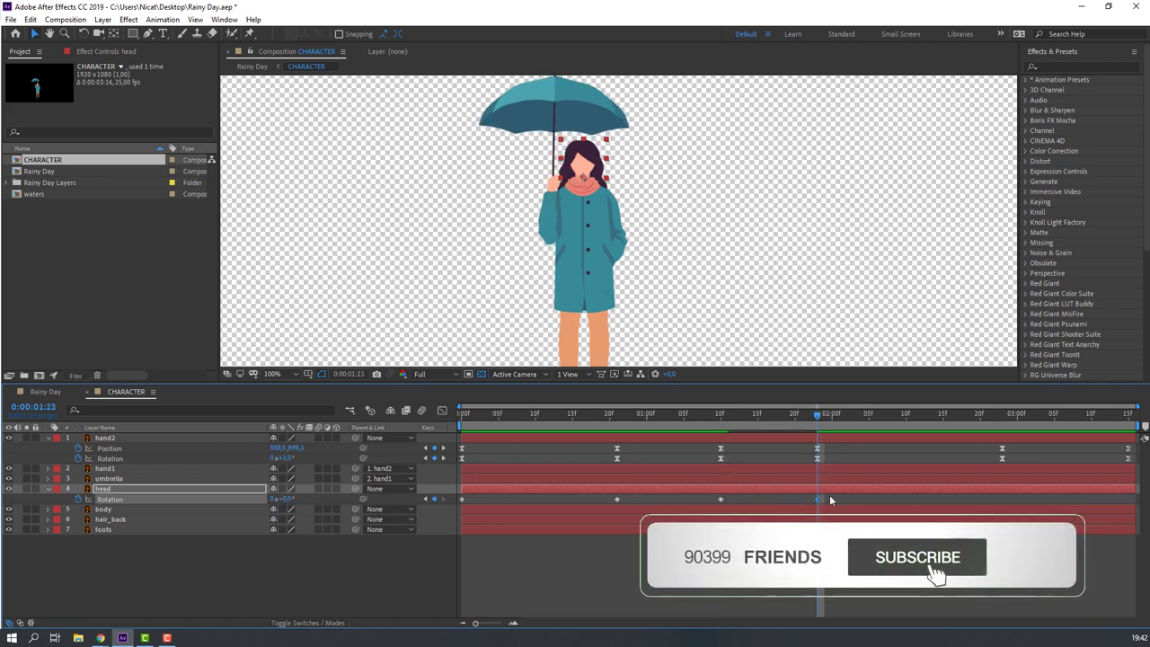
Apply Easy Ease to all of the head's rotation keyframes and preview the motion.
drag(829, 500, 455, 493)
right_click(461, 498)
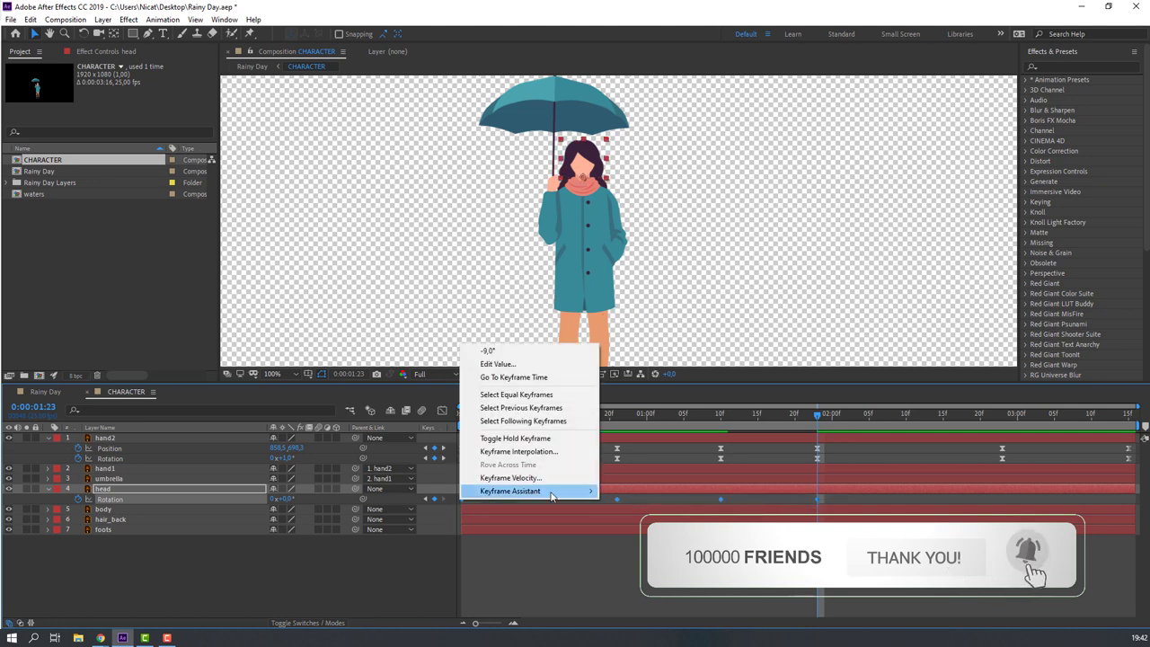
mouse_move(551, 492)
click(629, 528)
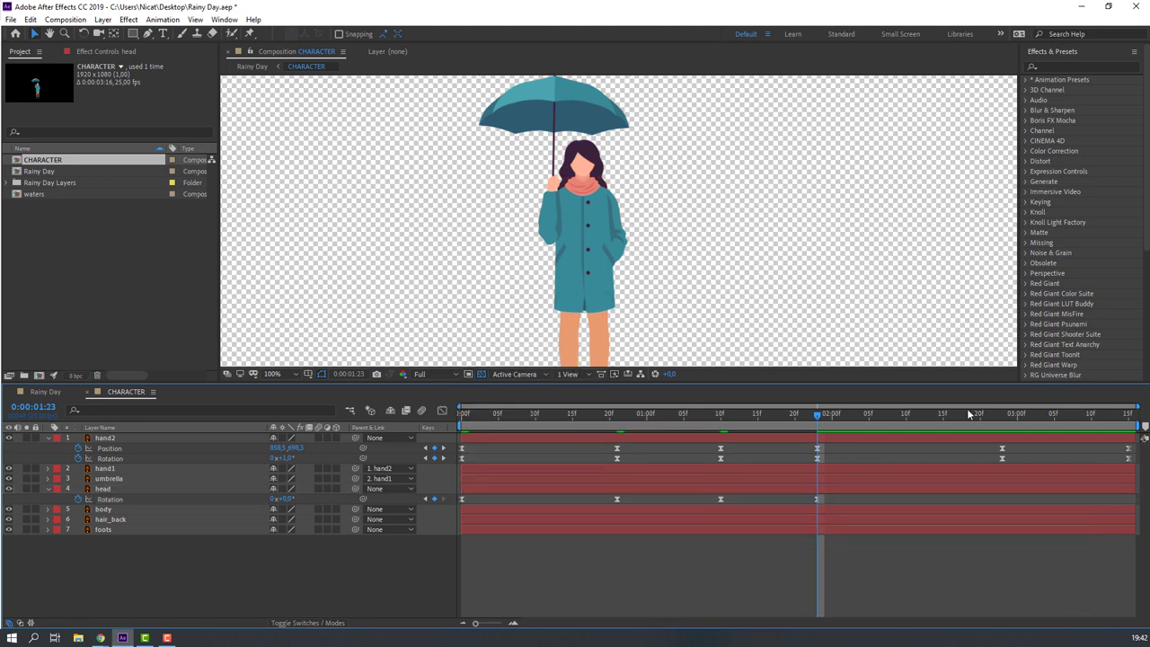
key(space)
Hold the head's rotation at 0° at 0:00:02:23 and copy its starting rotation keyframe to 0:00:03:15.
drag(831, 417, 1002, 420)
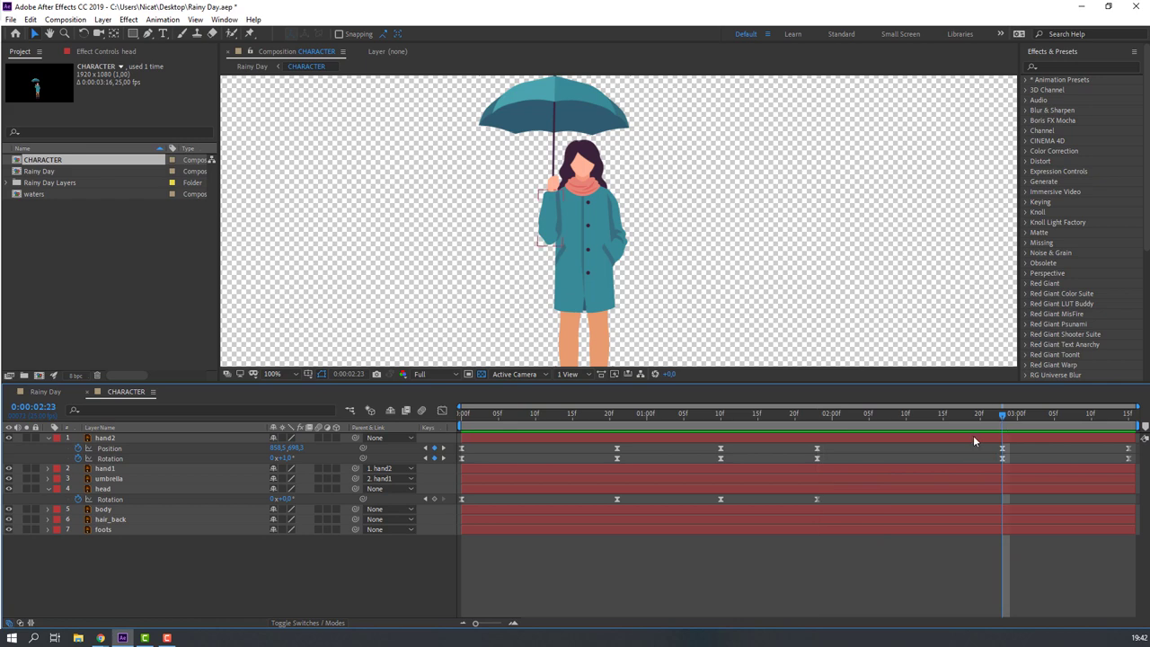
click(48, 496)
click(436, 499)
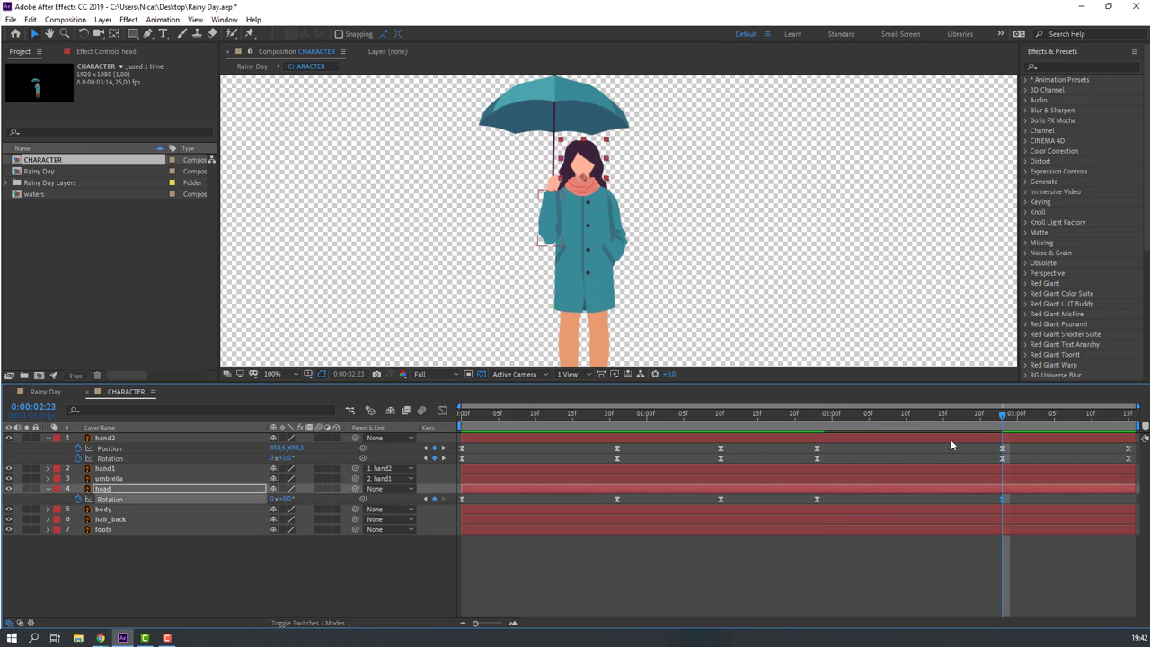
drag(1069, 415, 1130, 415)
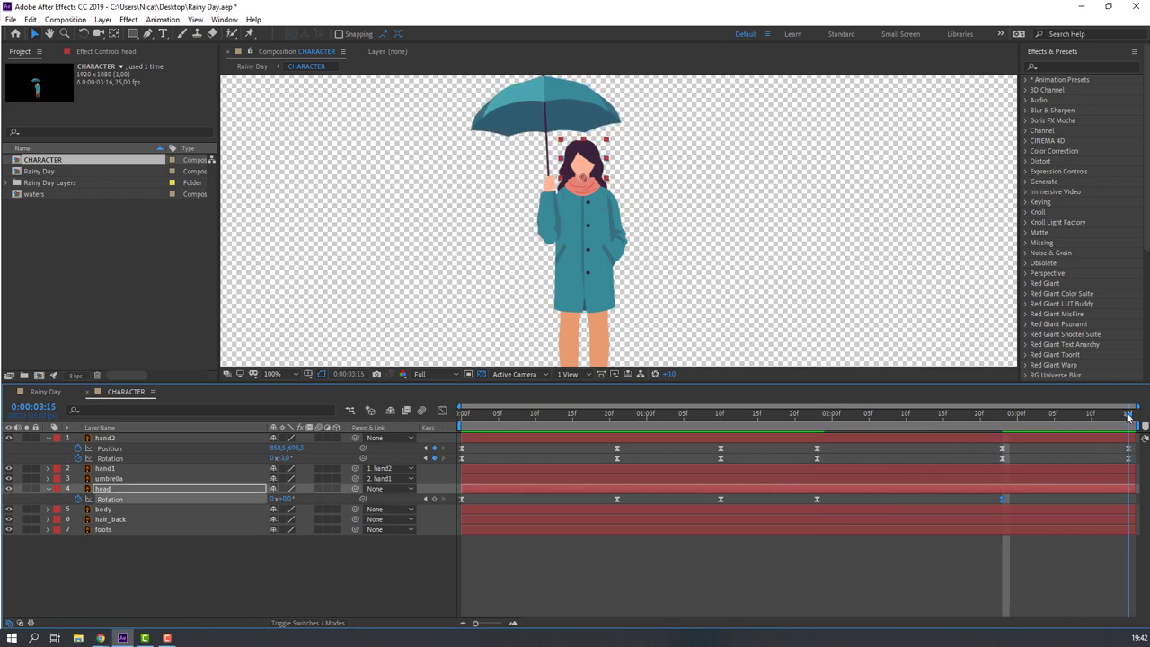
click(461, 499)
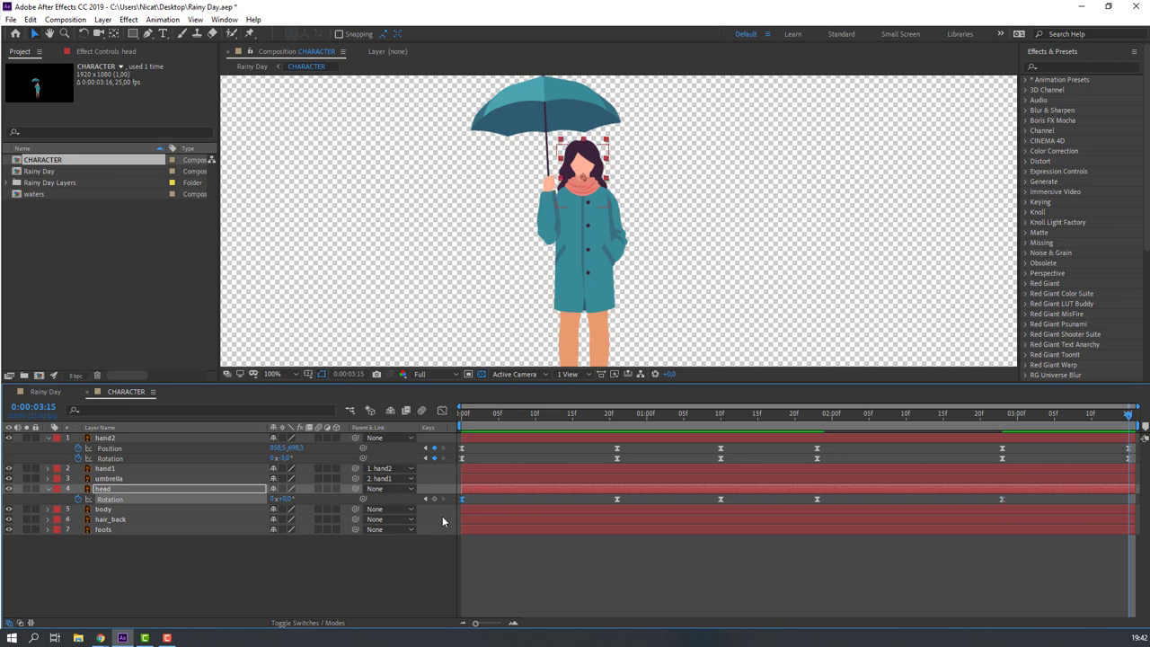
key(ctrl+v)
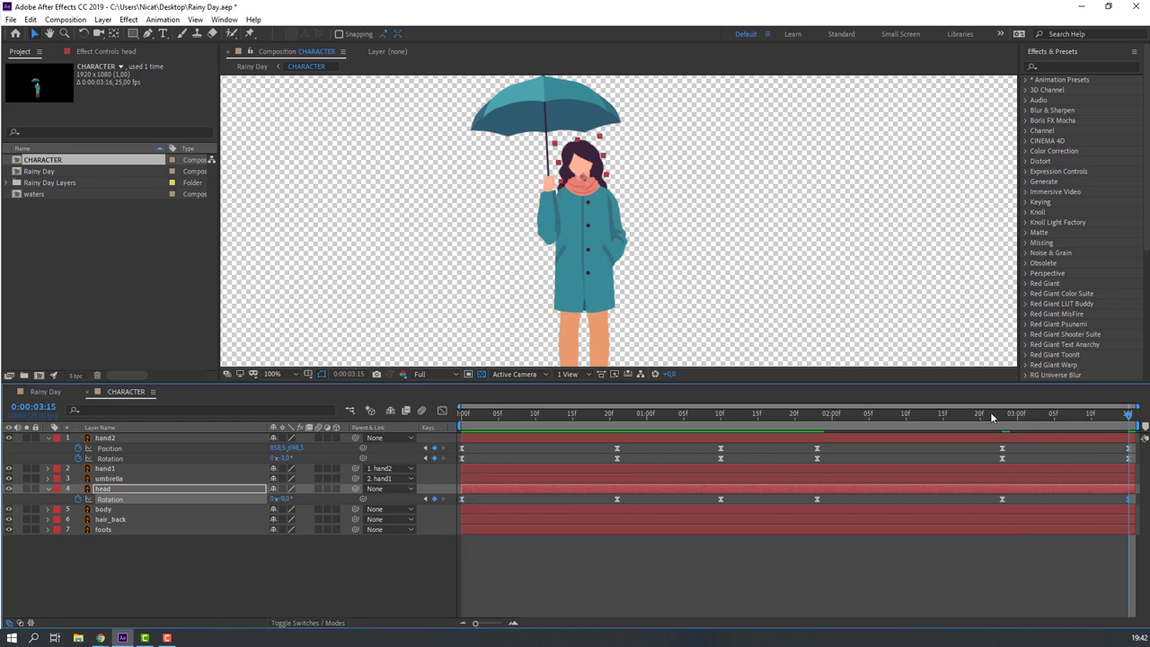
Keyframe the head's position at the start and lower it to Y 590,5 at 0:00:00:10.
drag(991, 415, 442, 448)
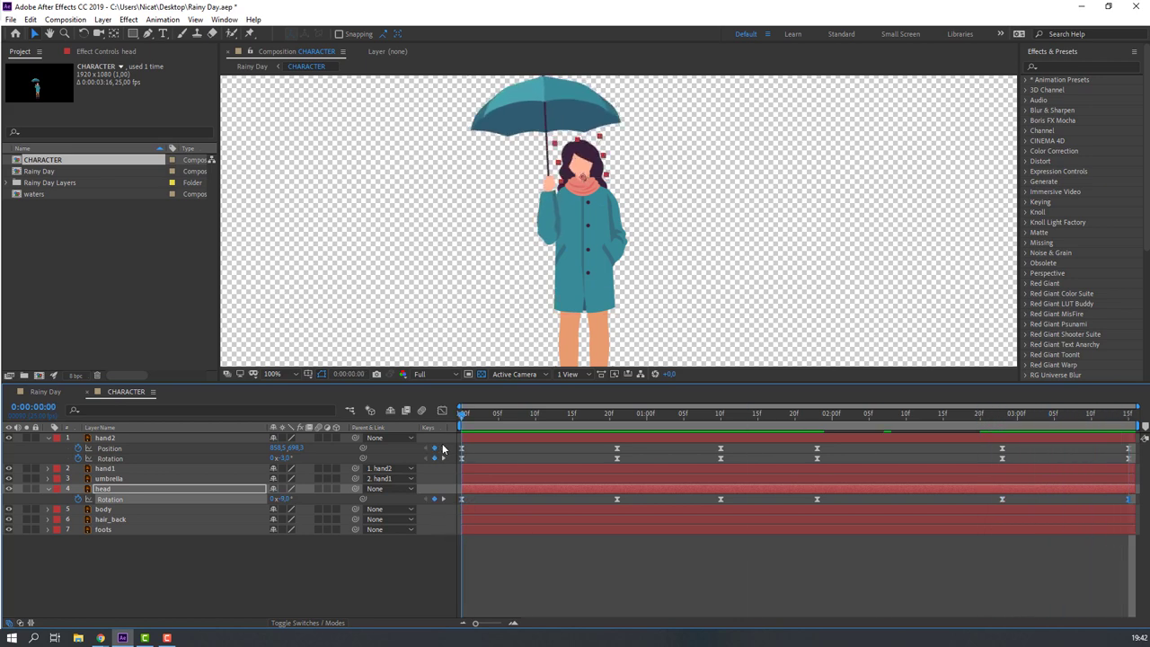
click(154, 492)
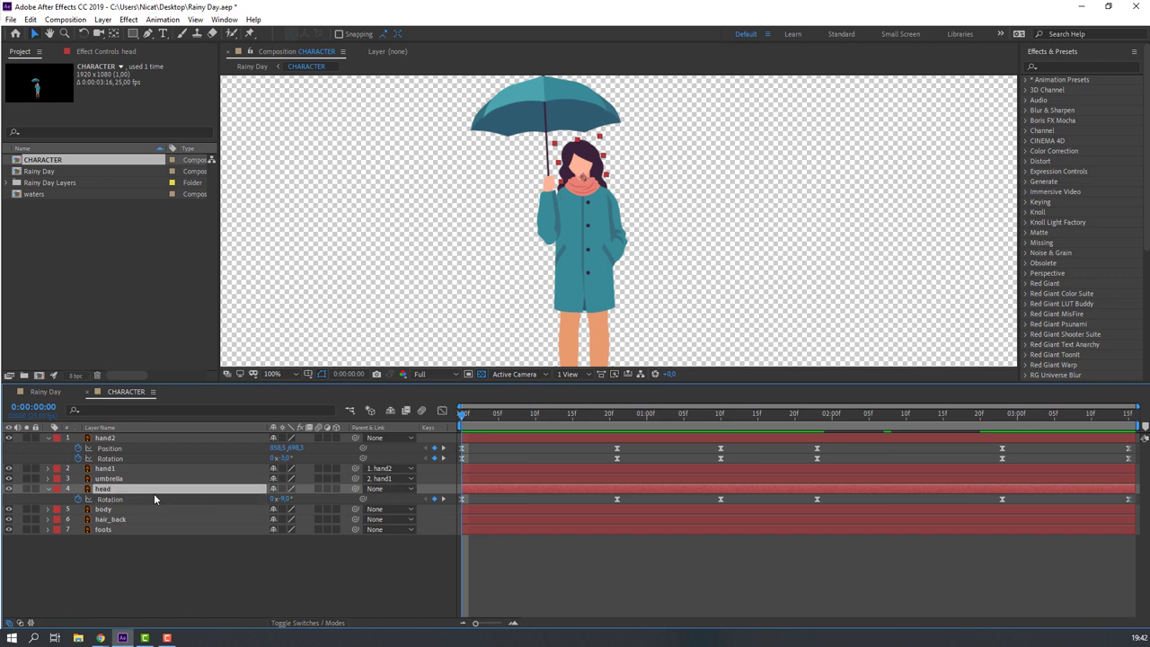
key(shift+p)
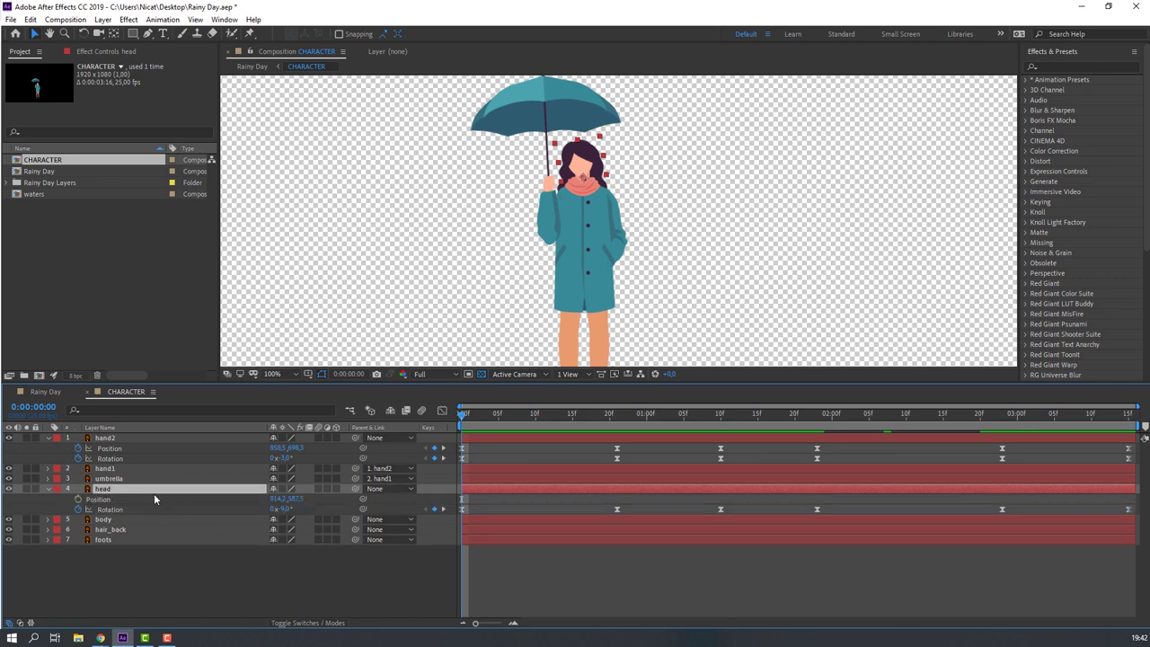
click(77, 500)
key(Page_Down)
key(Page_Down)
key(Page_Down)
key(Page_Down)
key(Page_Down)
key(Page_Down)
key(Page_Down)
key(Page_Down)
key(Page_Down)
key(Page_Down)
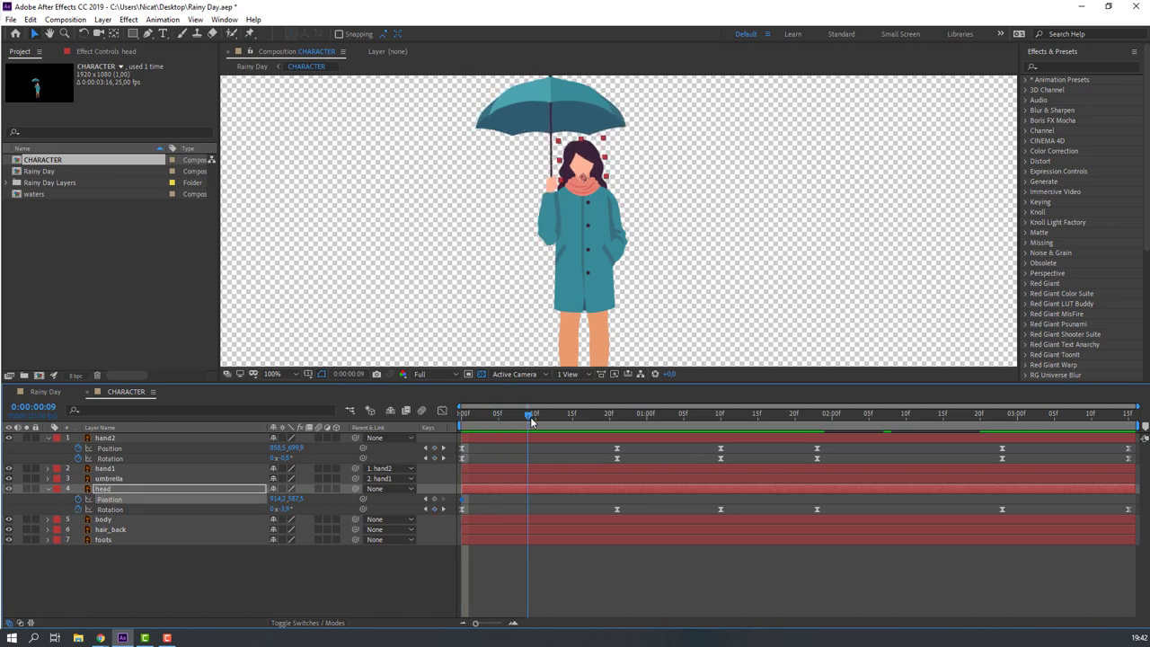
drag(297, 499, 321, 505)
Copy the head's starting position keyframe to 0:00:00:21, apply Easy Ease to all three position keyframes, and preview.
drag(494, 412, 616, 422)
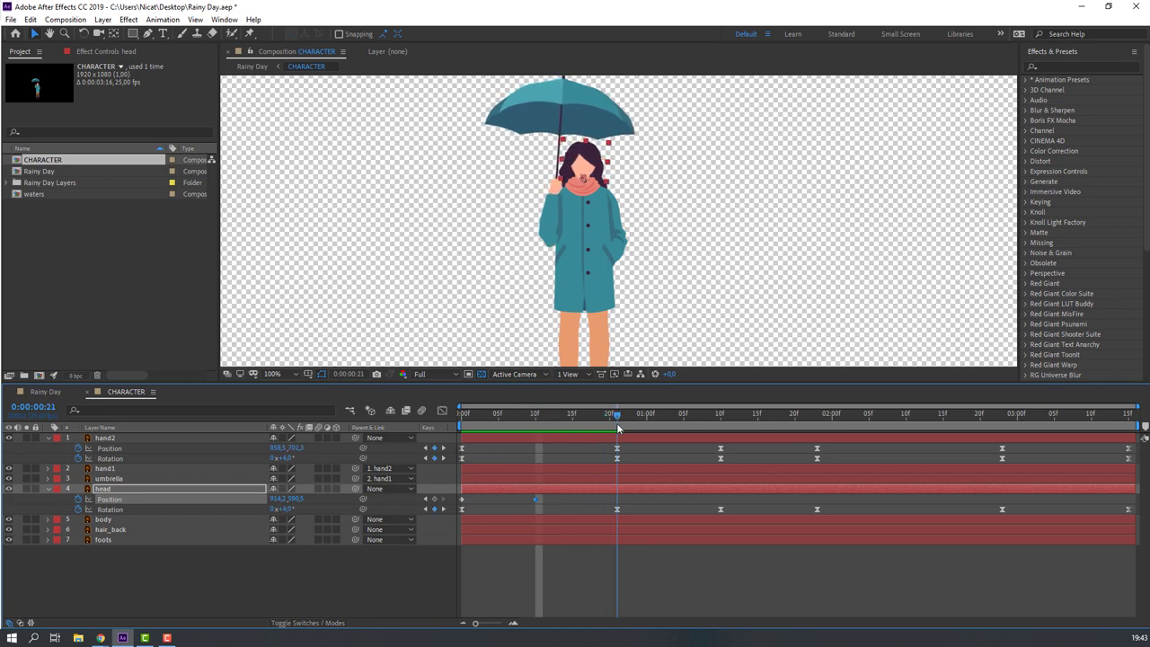
click(462, 499)
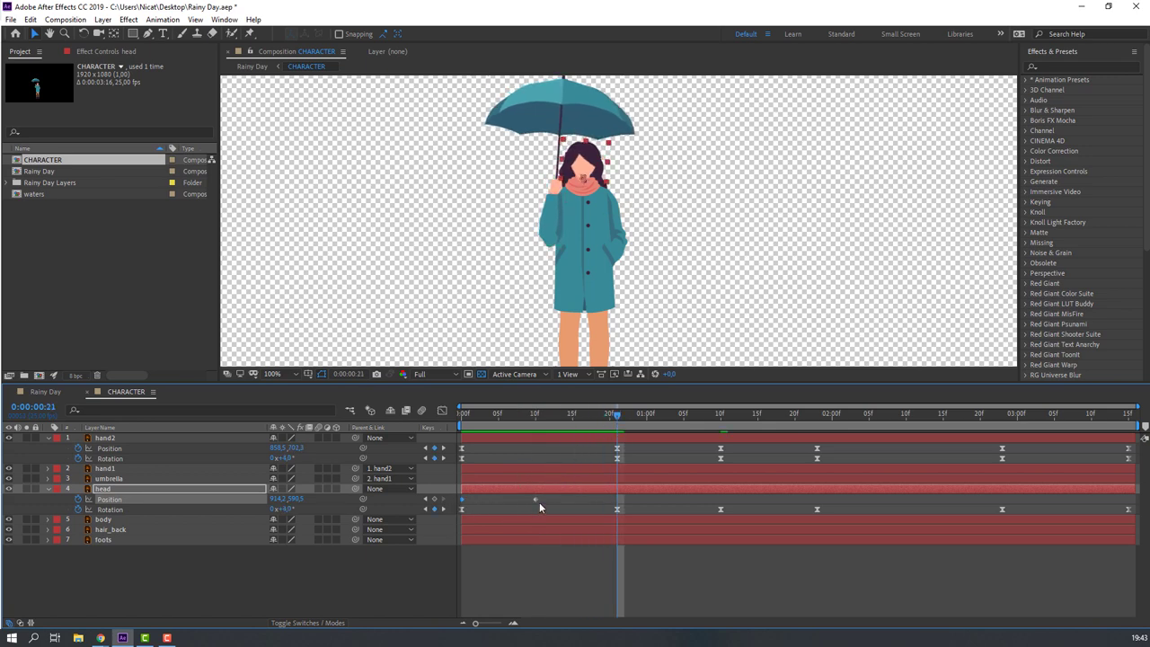
drag(631, 495, 461, 503)
right_click(462, 500)
mouse_move(605, 498)
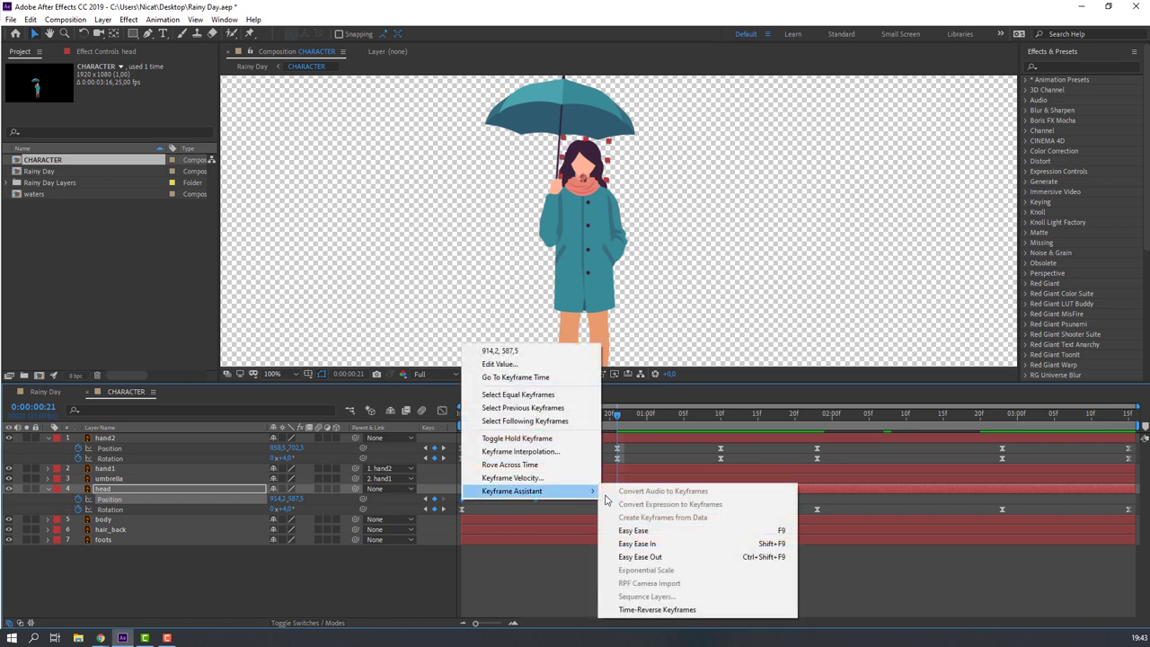
click(633, 530)
drag(630, 495, 458, 508)
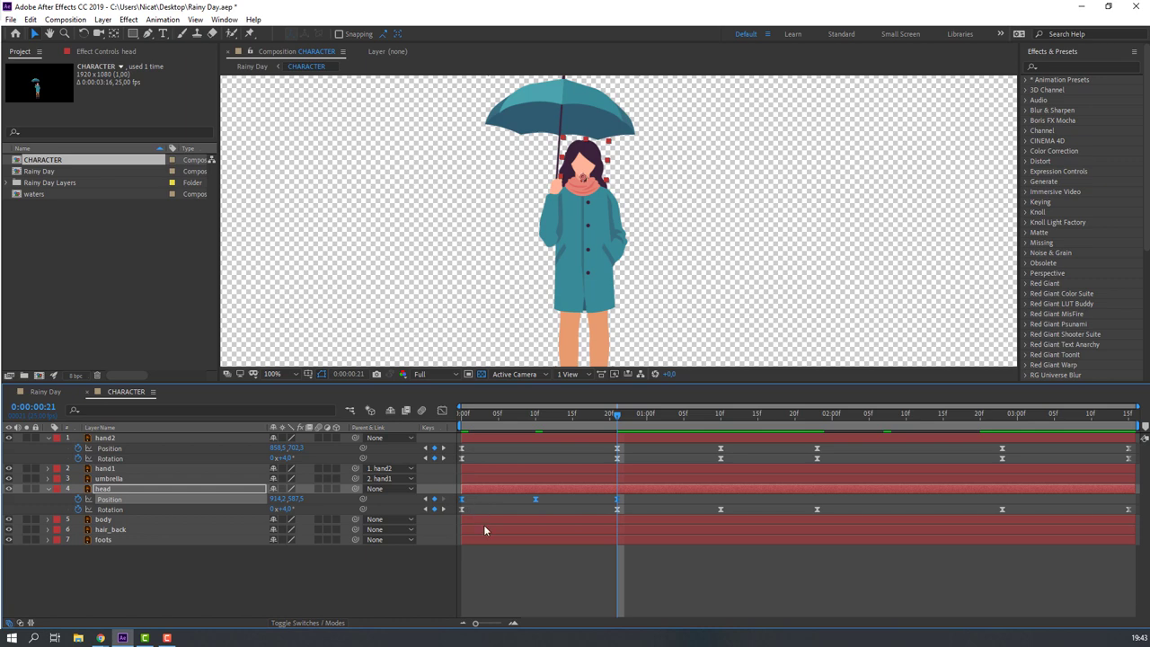
key(space)
key(space)
Paste the head's three position keyframes at 0:00:01:10, compress them to end at 0:00:01:23, and preview.
drag(626, 497, 462, 509)
drag(645, 415, 720, 415)
key(ctrl+v)
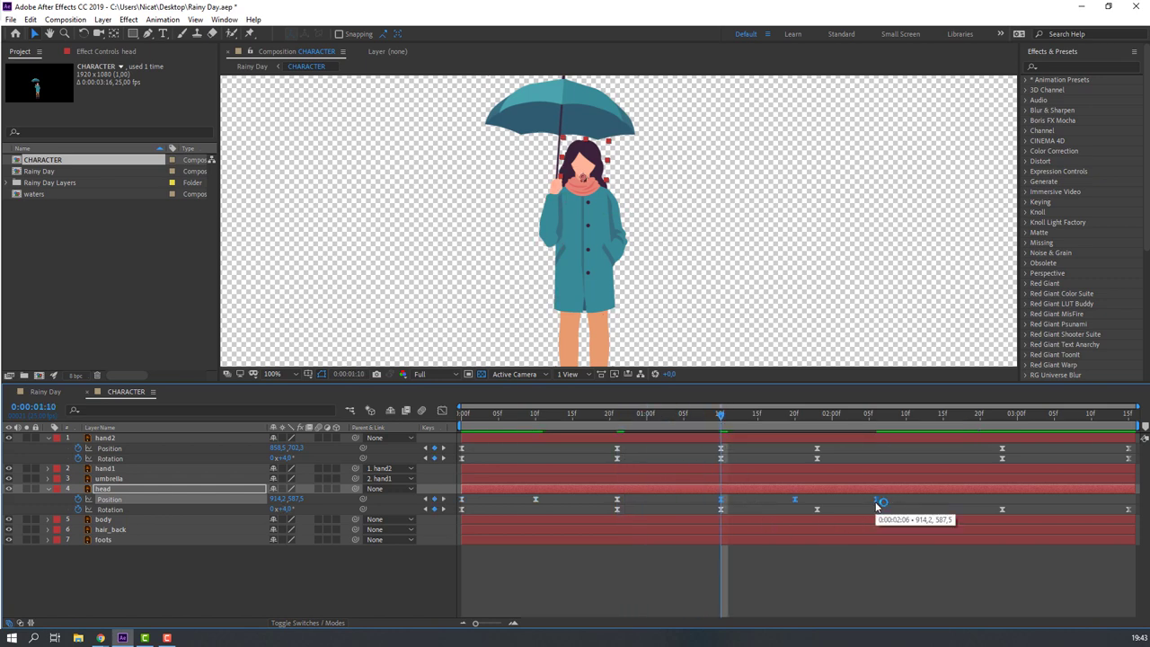
drag(875, 500, 816, 509)
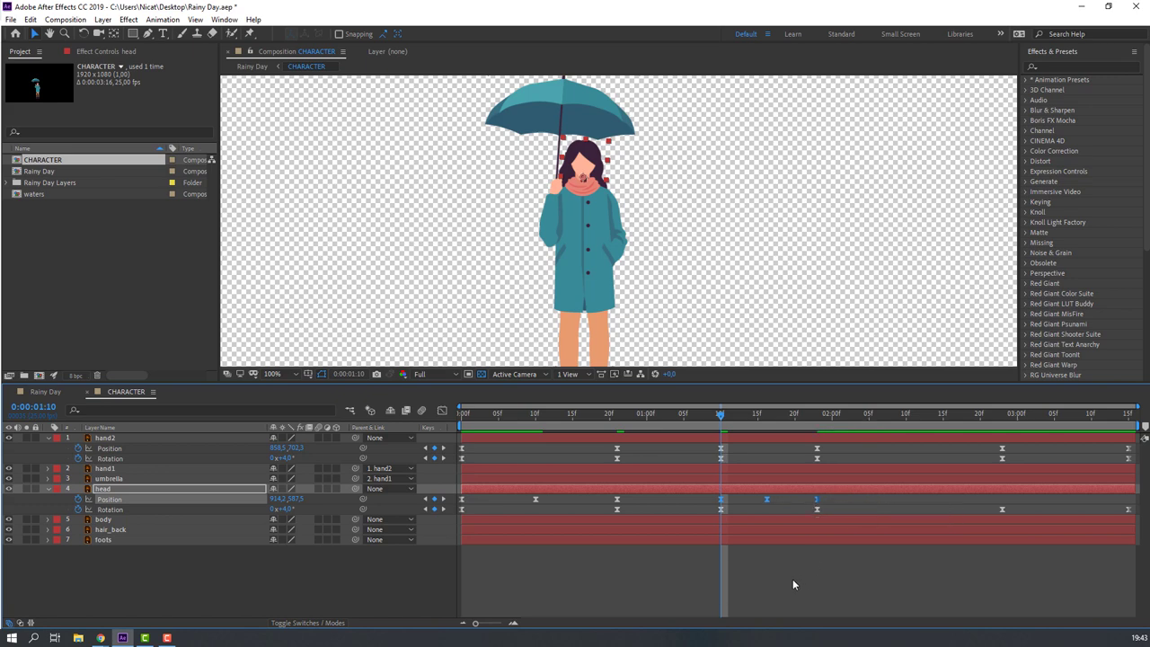
key(space)
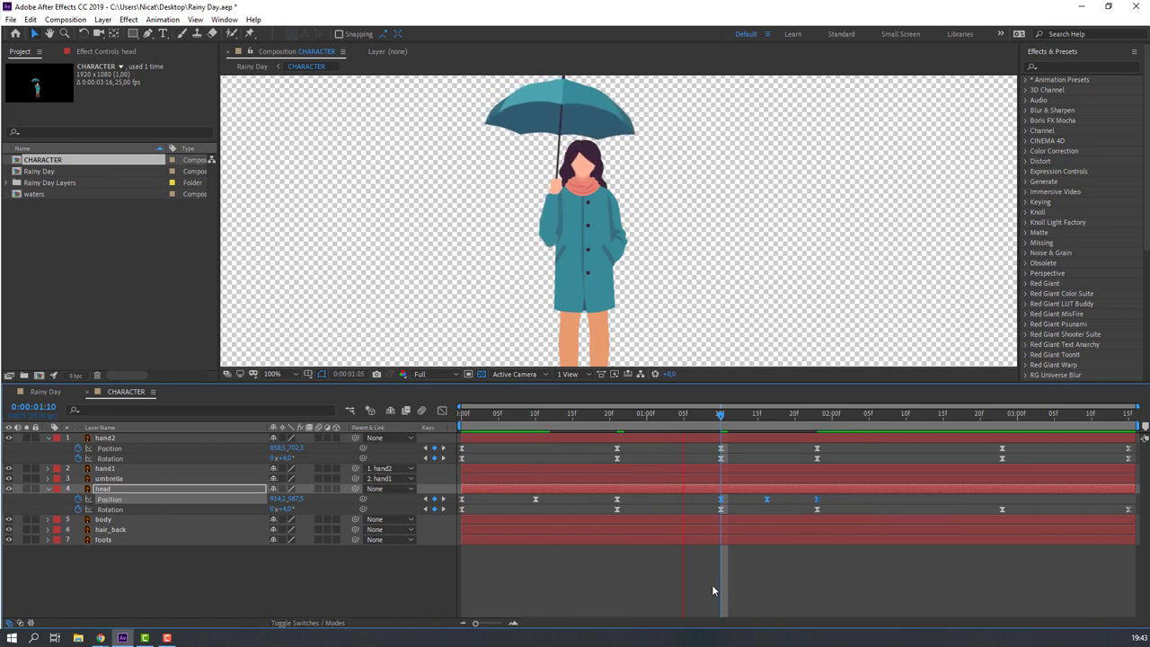
key(space)
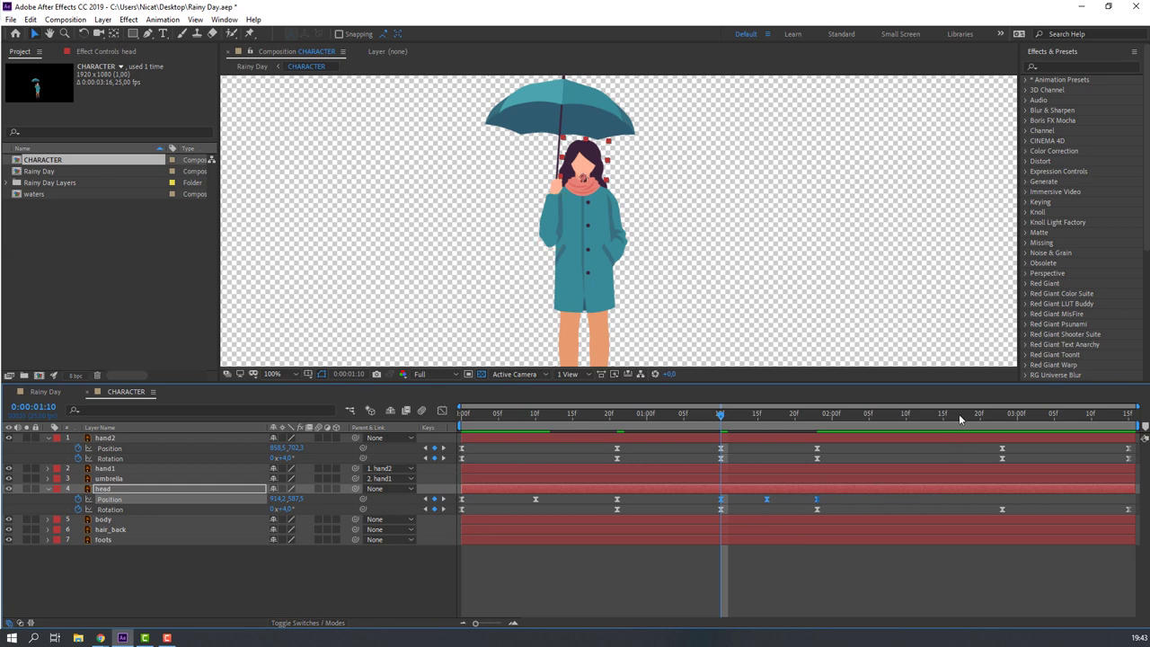
Paste the head's position keyframes at 0:00:02:23, compress and shift them to fit just before 0:00:03:15, and preview.
drag(959, 418, 1001, 423)
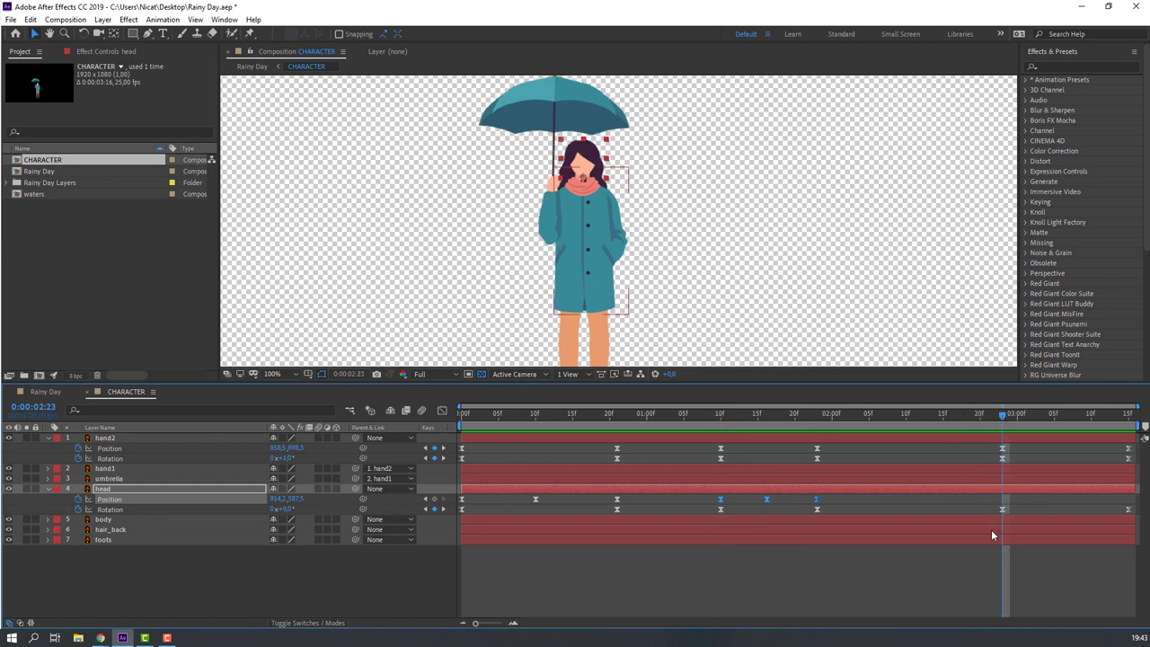
key(ctrl+v)
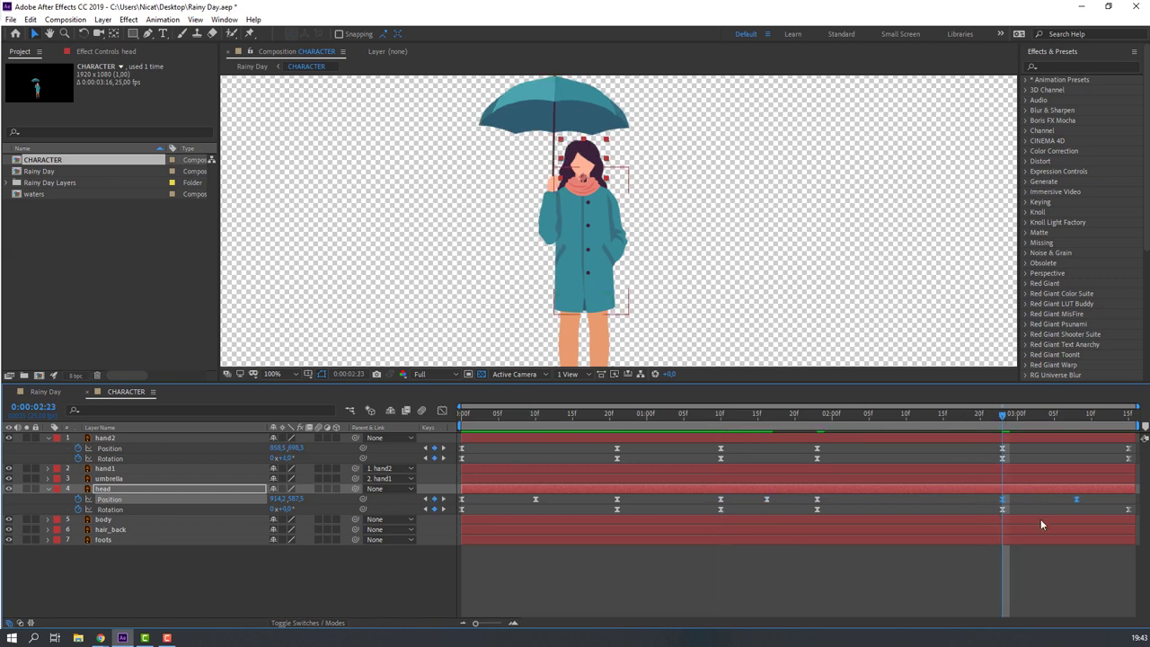
drag(991, 498, 943, 503)
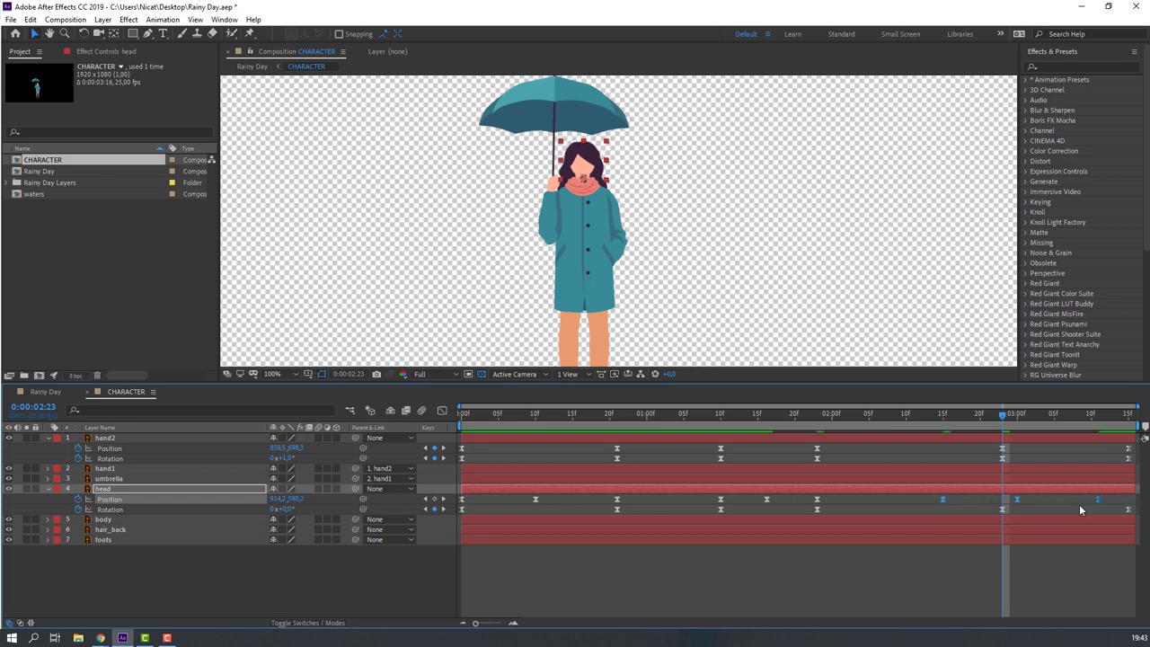
drag(1097, 498, 1063, 504)
key(space)
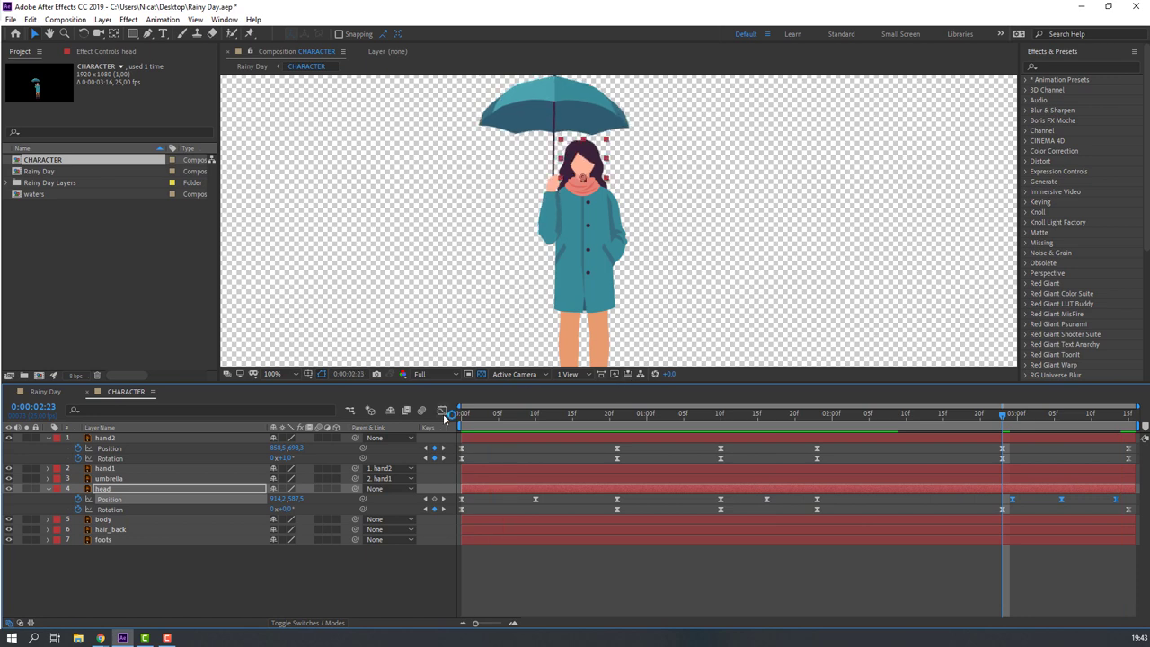
key(space)
Parent the hand2 and head layers to the body layer.
click(98, 490)
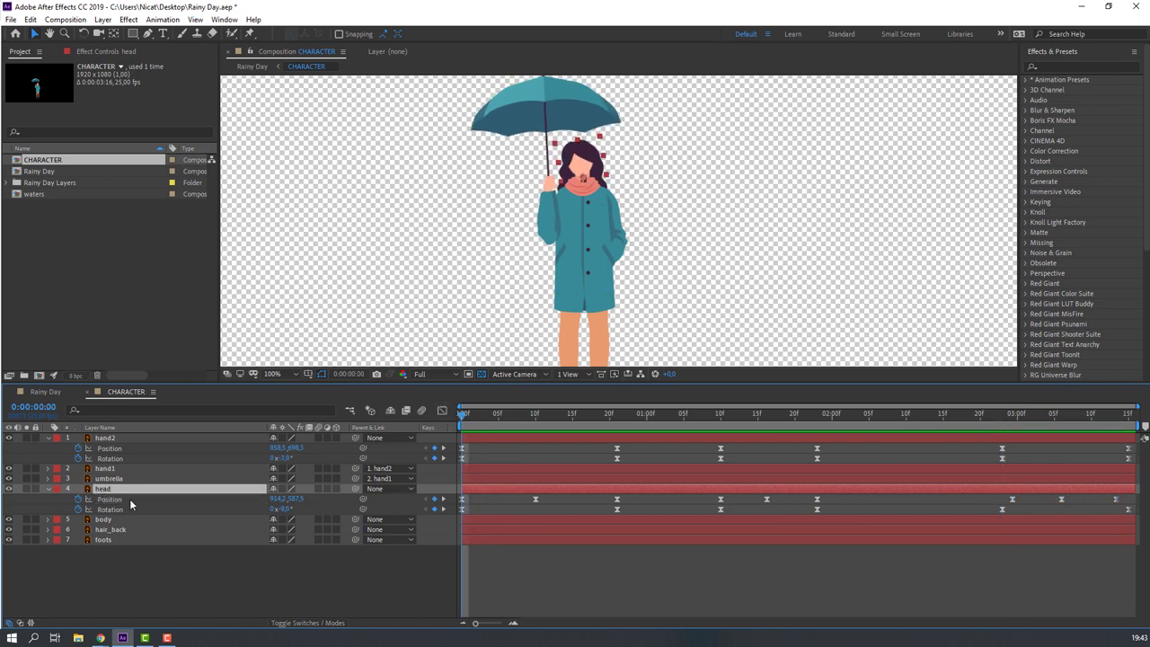
ctrl+click(105, 438)
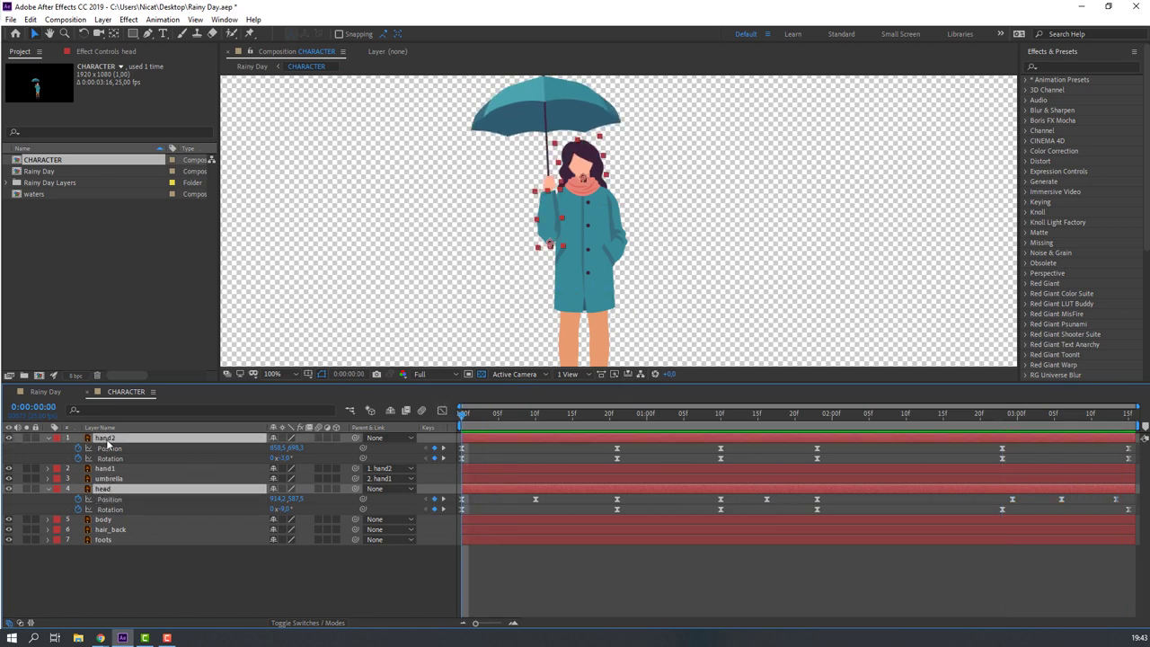
drag(363, 438, 97, 528)
Keyframe the body's rotation at the start and set it to 2° at 0:00:00:10.
click(97, 521)
key(r)
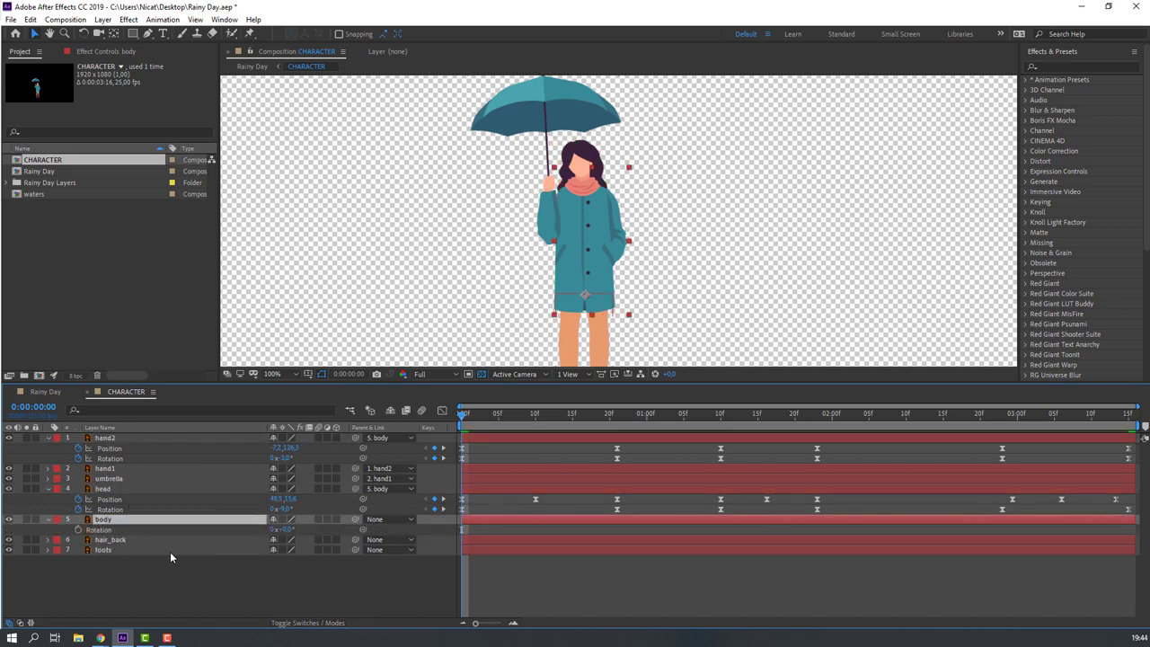
click(78, 530)
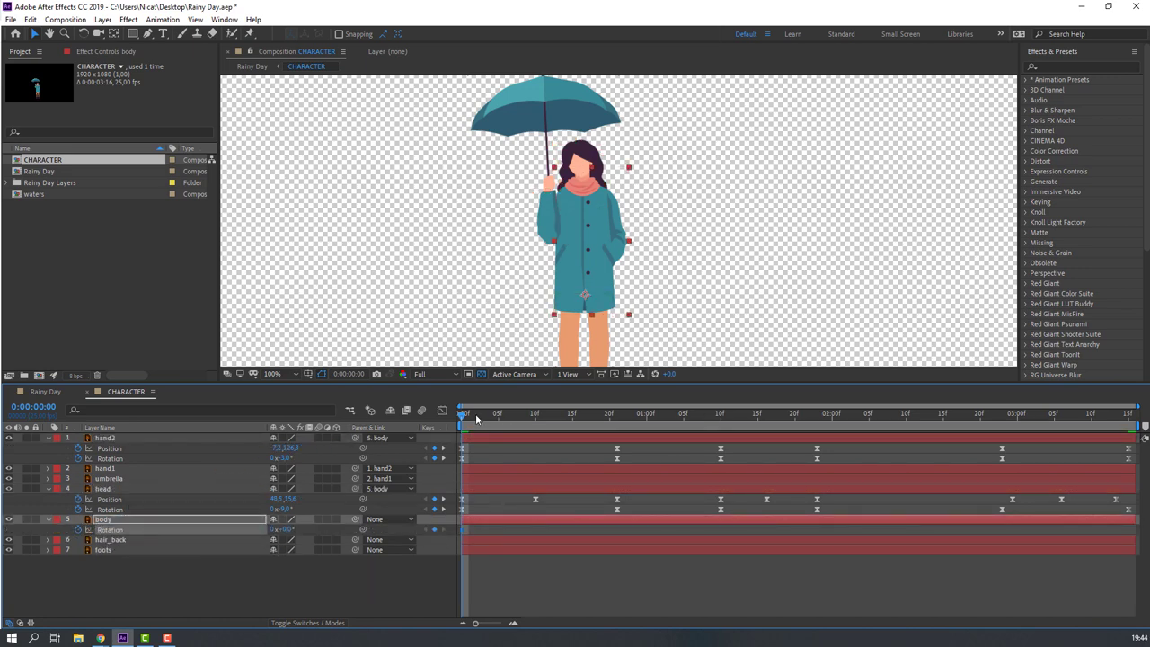
drag(476, 419, 535, 415)
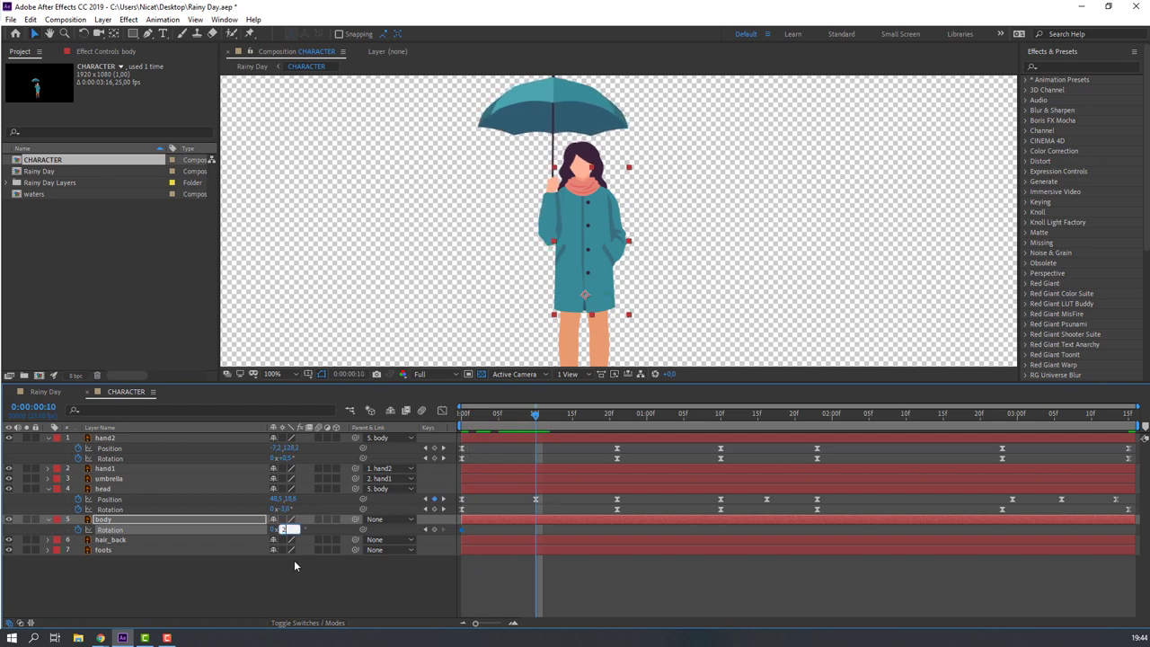
text(2)
key(Return)
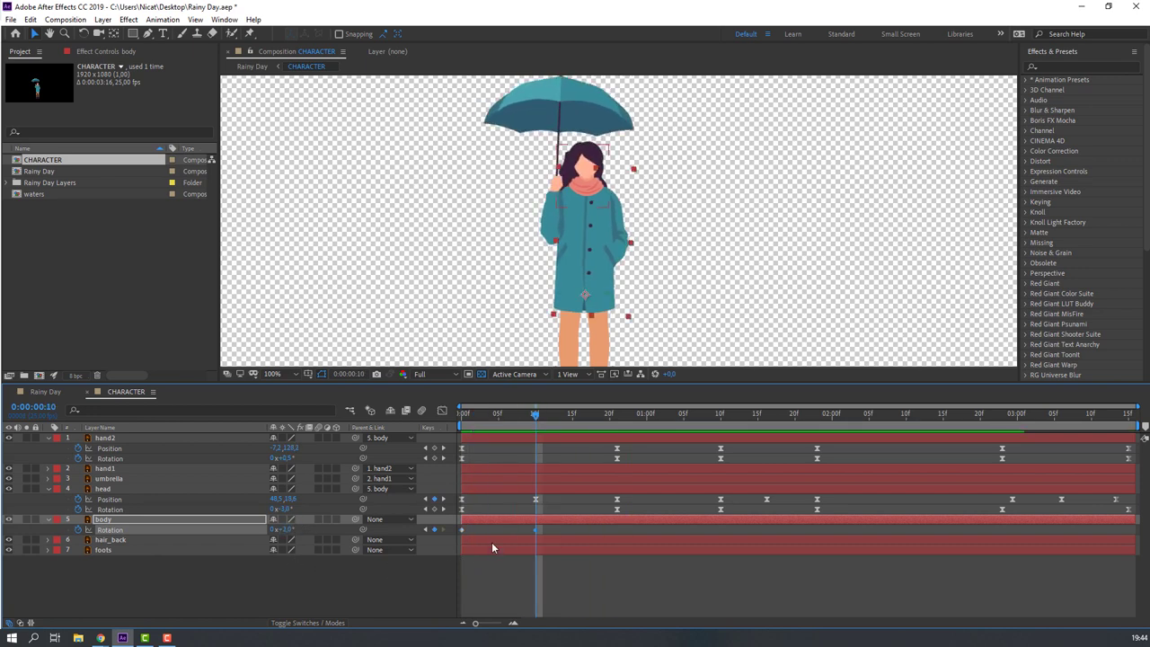
Shift both body rotation keyframes 8 frames later, preview the motion, and return to the start.
click(538, 529)
drag(460, 531, 521, 530)
key(space)
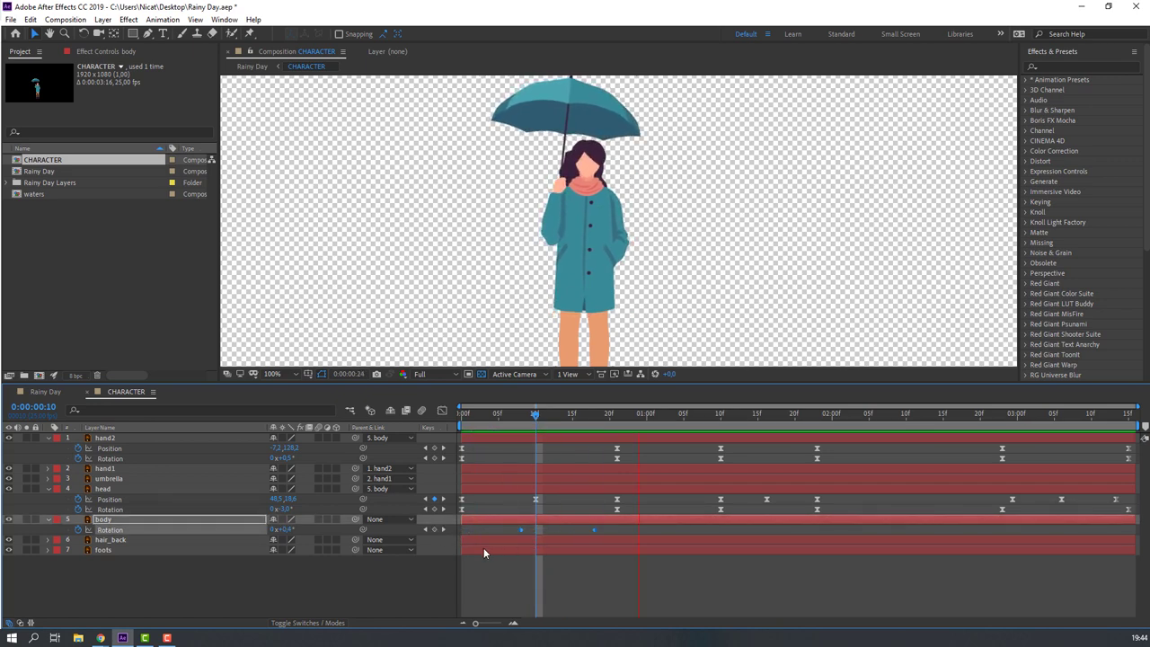
key(space)
drag(521, 420, 323, 458)
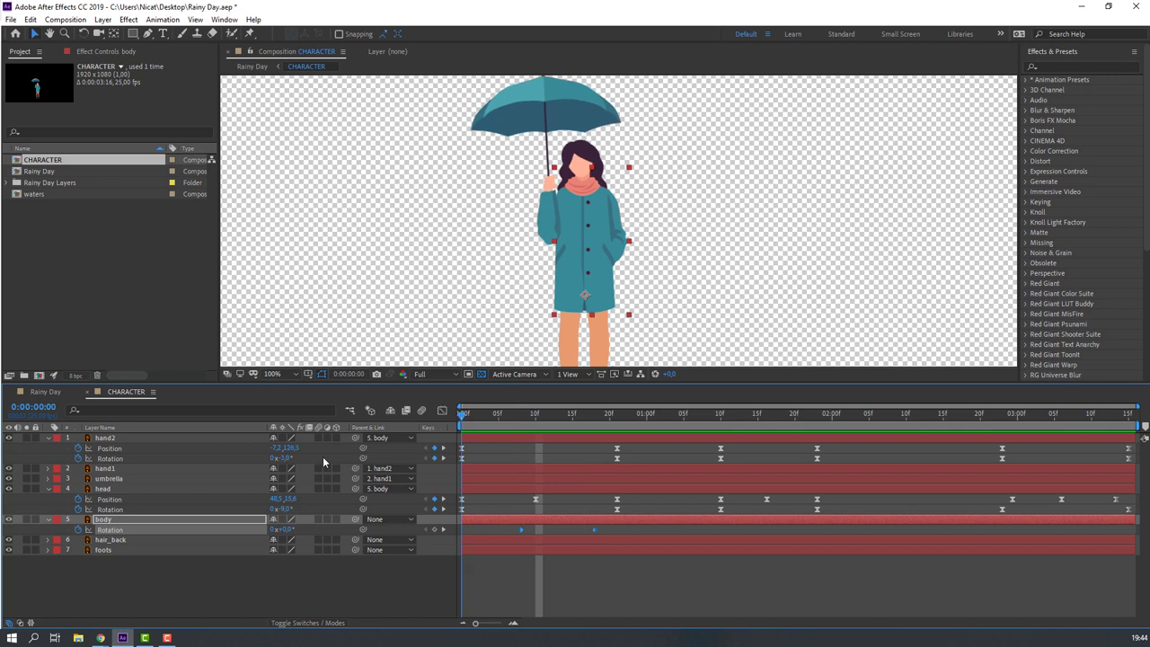
Parent the hair_back layer to the head layer.
click(112, 539)
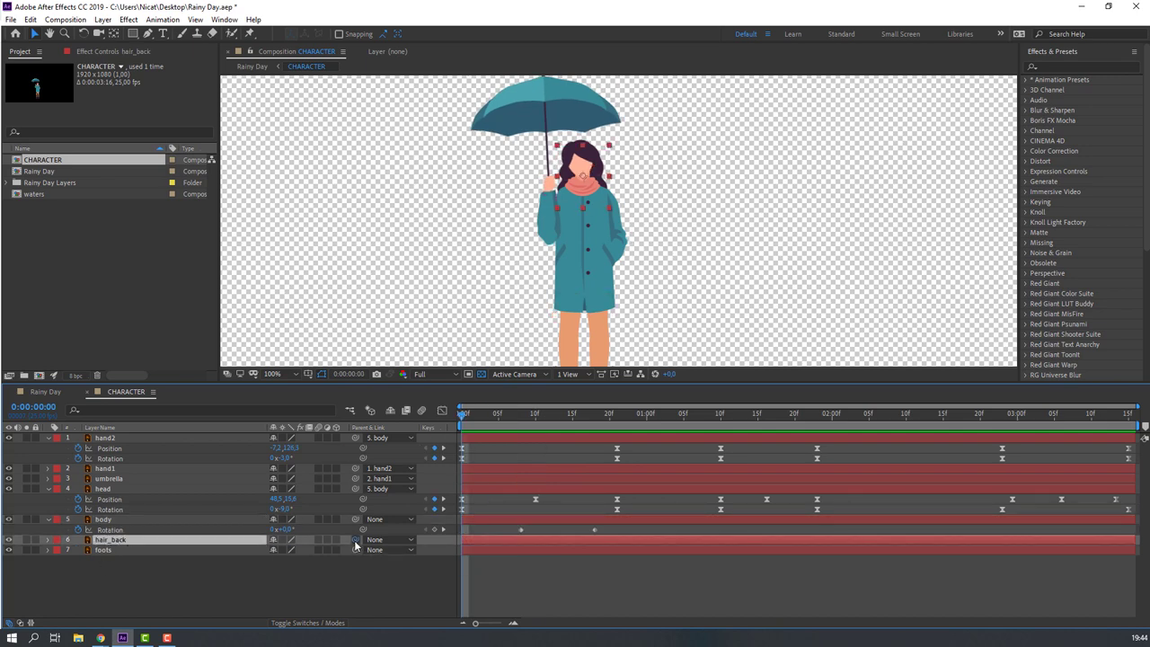
drag(355, 545, 106, 489)
click(201, 603)
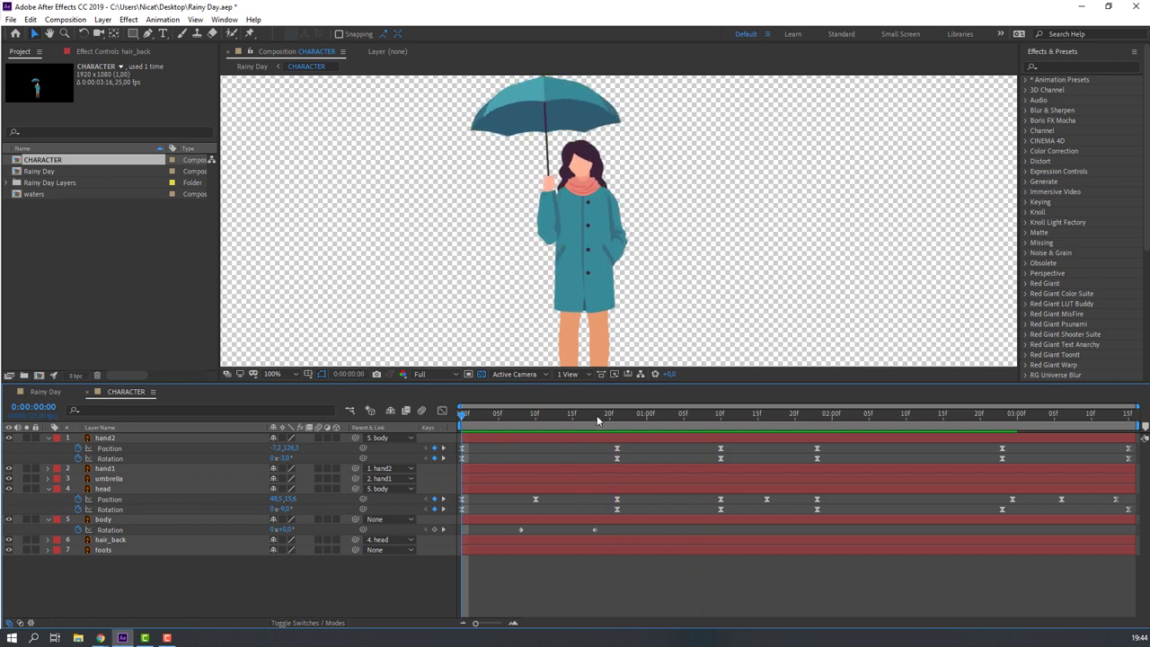
Add a body rotation hold keyframe at 0:00:00:23, copy the first rotation keyframe to 0:00:01:06, and preview.
drag(597, 419, 632, 419)
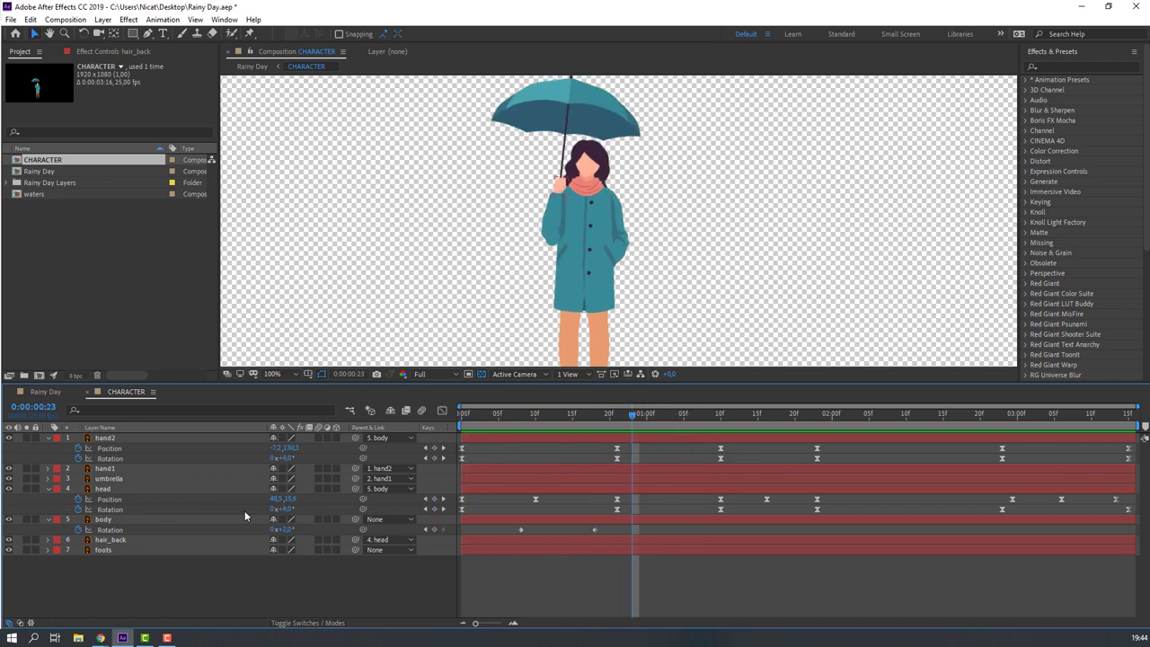
click(244, 516)
click(434, 529)
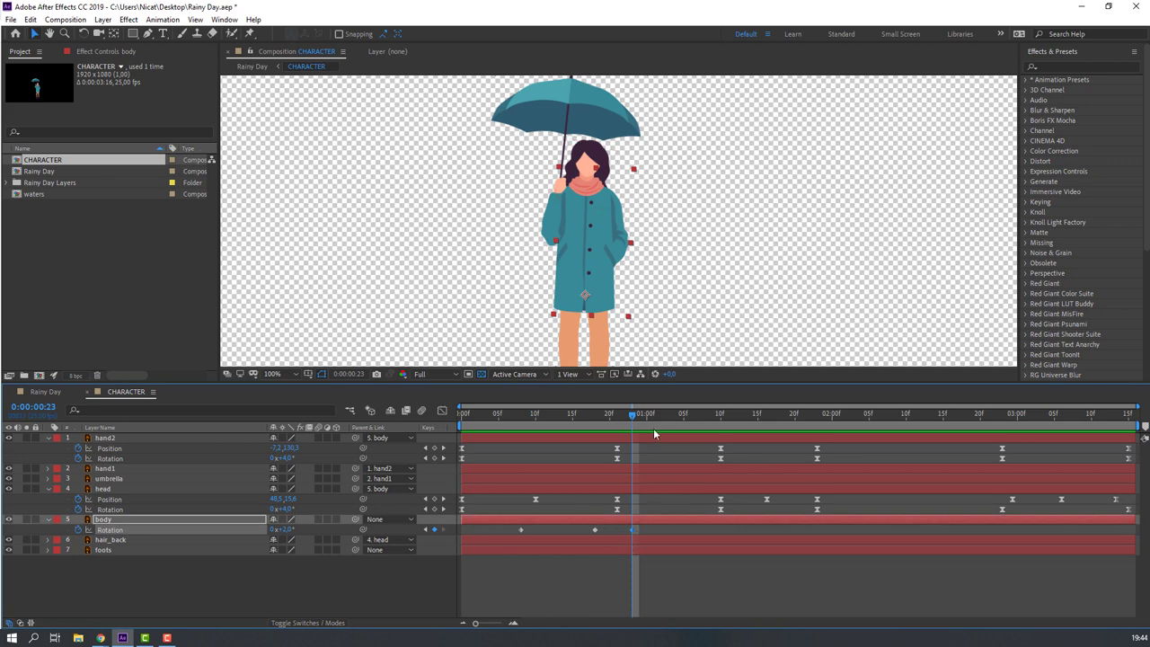
drag(655, 419, 690, 419)
drag(525, 525, 509, 534)
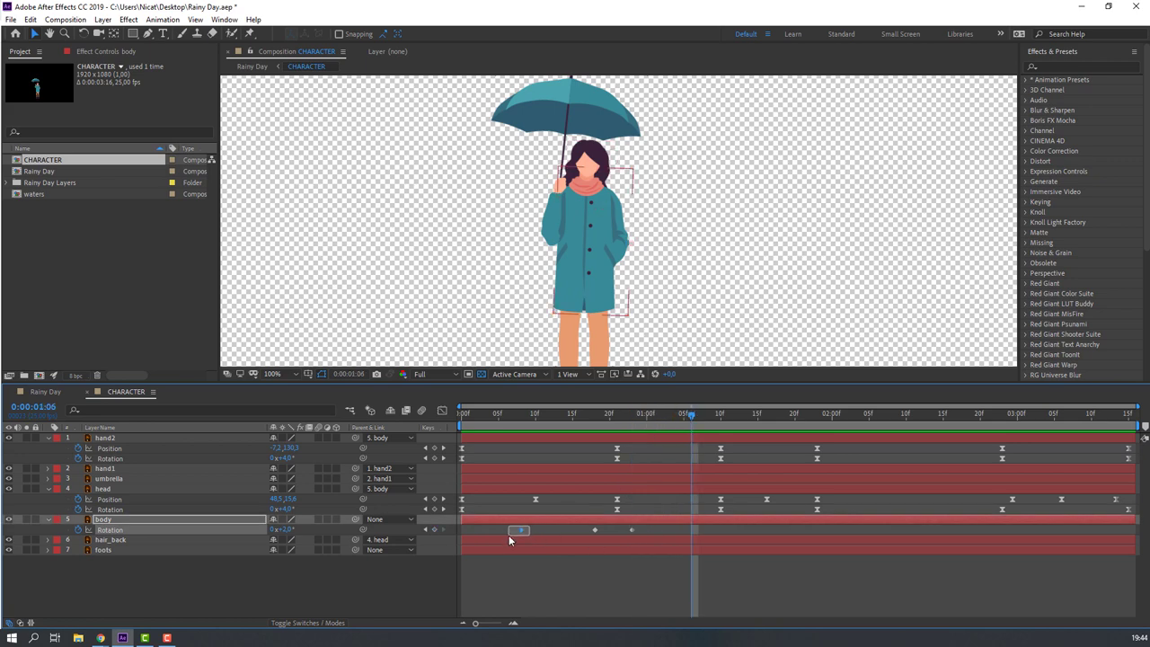
key(ctrl+c)
key(ctrl+v)
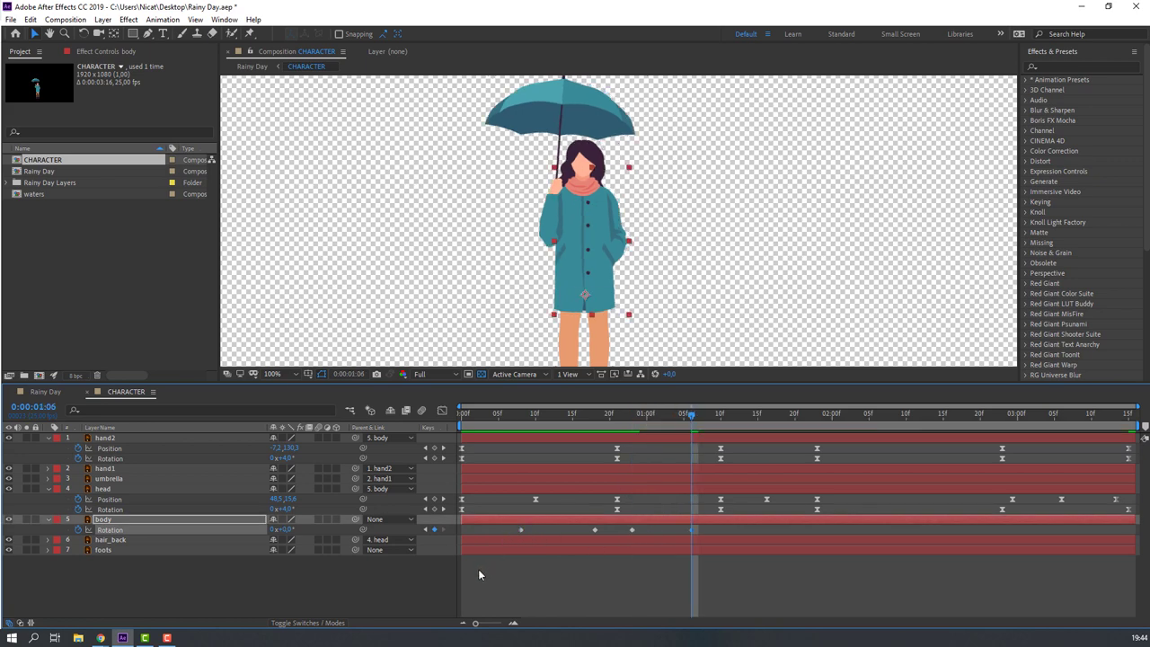
key(space)
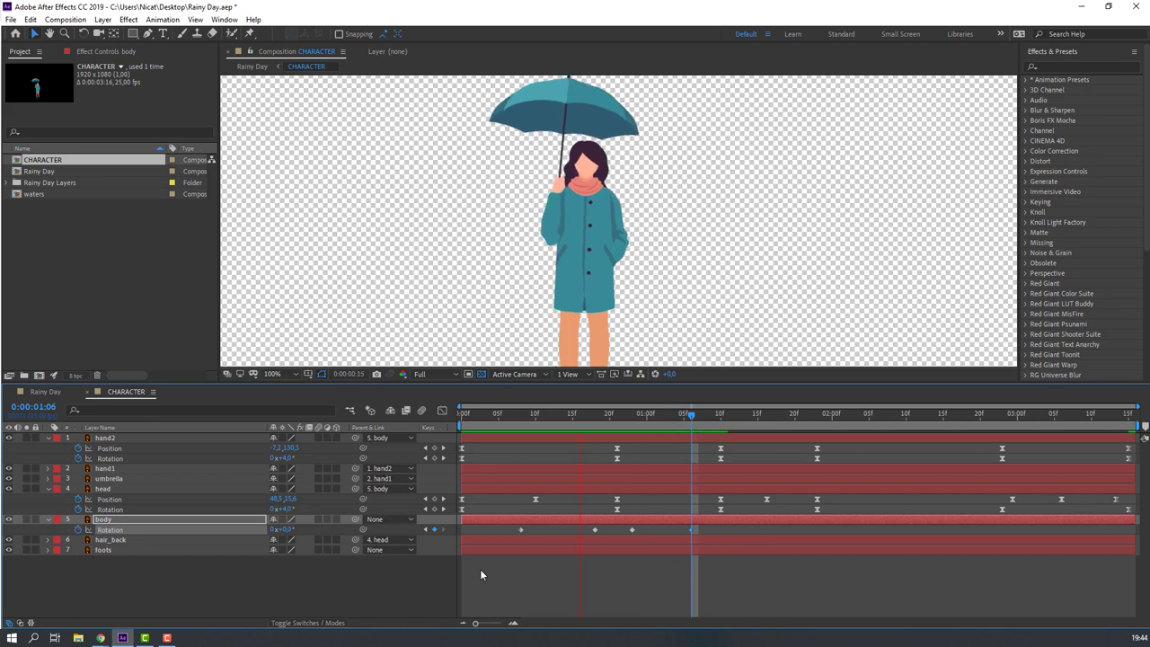
key(space)
Apply Easy Ease to all four body rotation keyframes.
drag(687, 530, 519, 531)
right_click(519, 532)
mouse_move(643, 529)
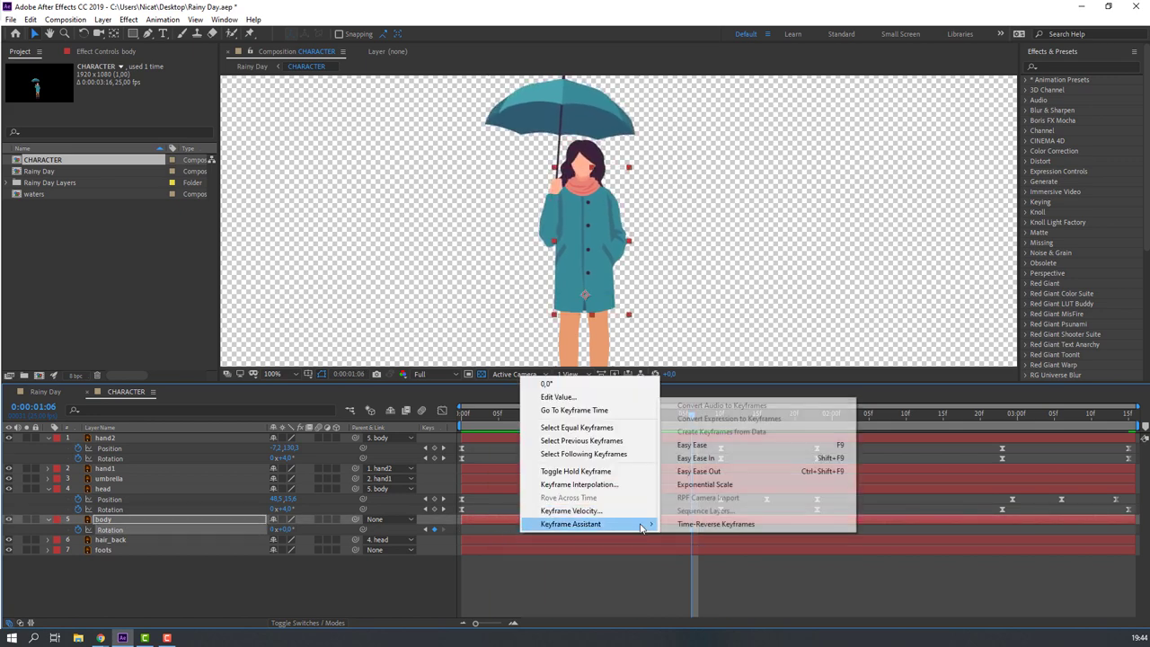
click(682, 445)
Move the first two body rotation keyframes to 0:00:00:04 and 0:00:00:14, the last to about 0:00:01:09, and preview.
drag(521, 529, 490, 529)
drag(588, 529, 558, 530)
key(space)
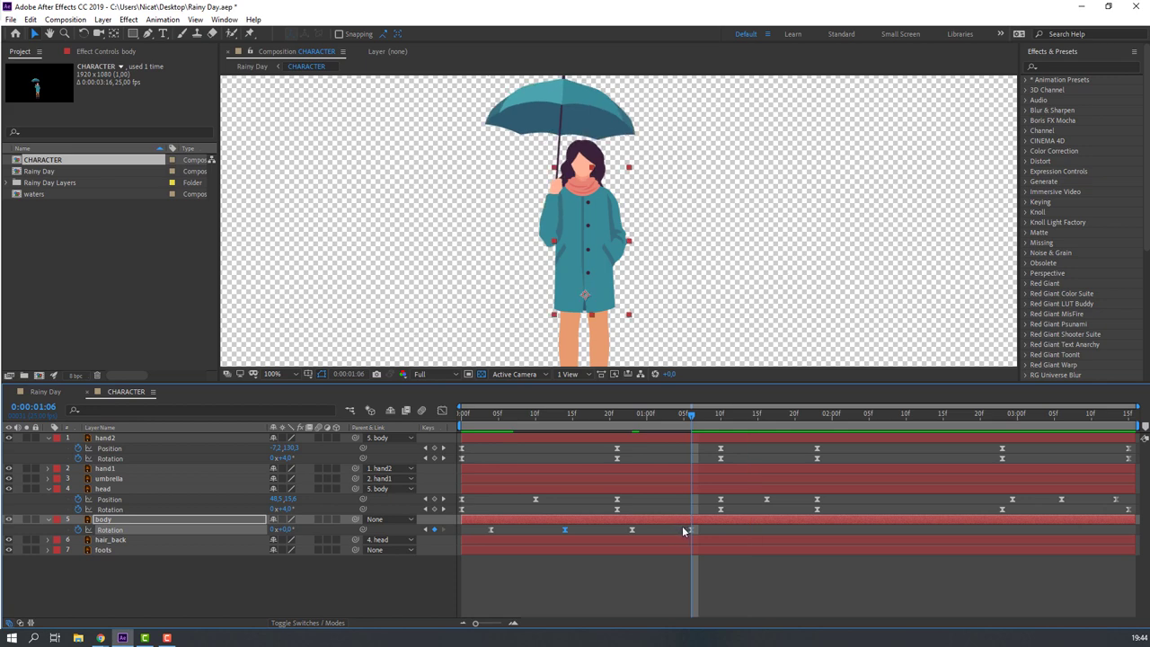
drag(688, 529, 712, 530)
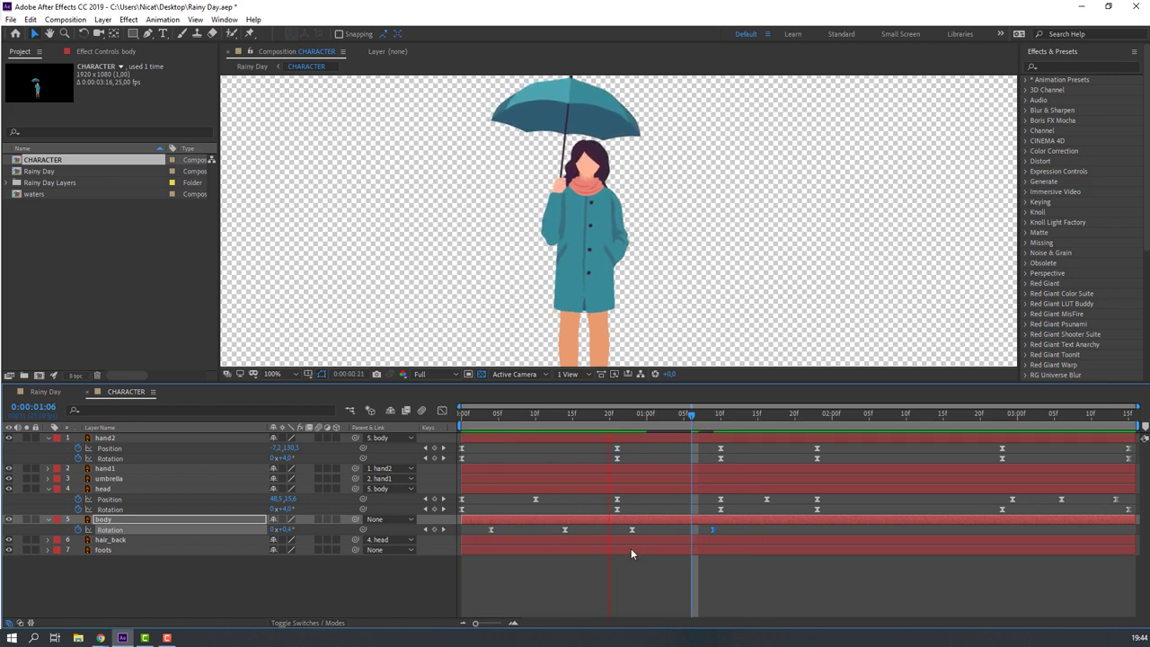
key(space)
Copy the body's four rotation keyframes to 0:00:01:22 and return to the start of the timeline.
drag(706, 416, 811, 415)
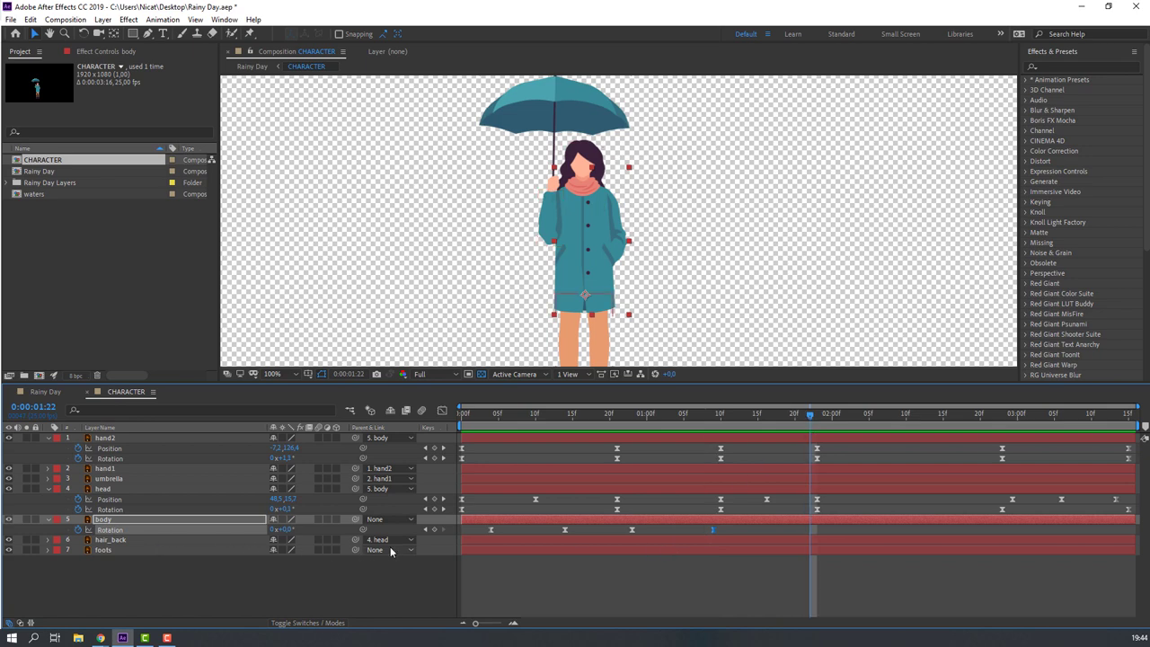
drag(735, 526, 469, 536)
key(ctrl+c)
key(ctrl+v)
drag(823, 413, 380, 493)
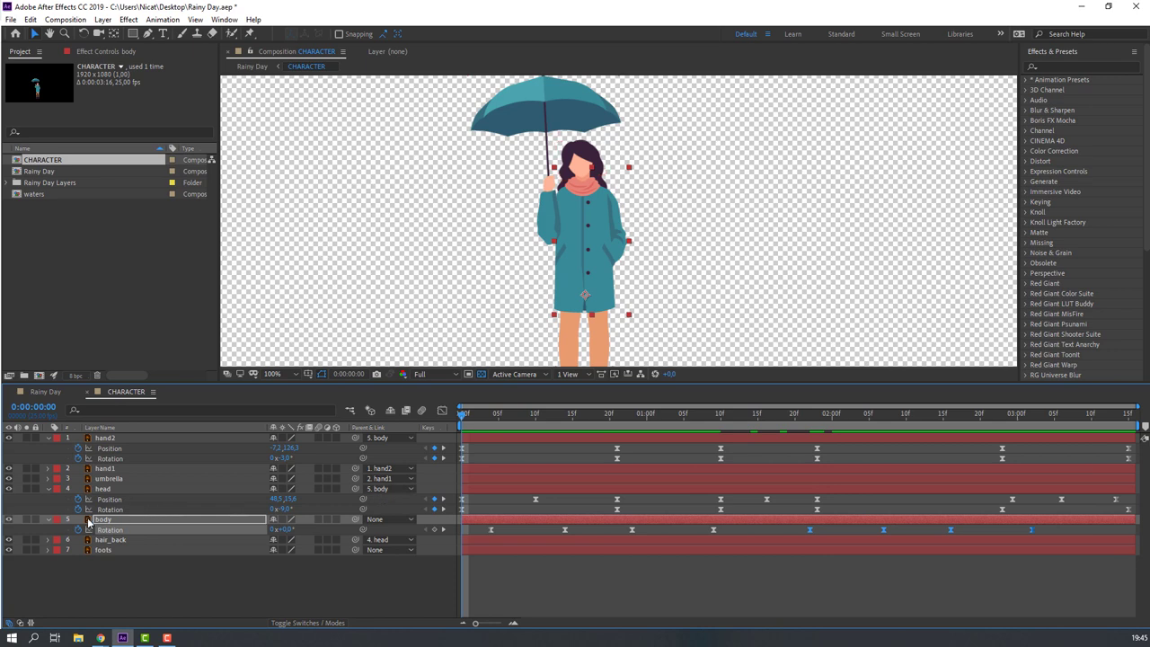
Keyframe the body's position at 0:00:00:04 and lower it to Y 789,2 at 0:00:00:09.
click(119, 520)
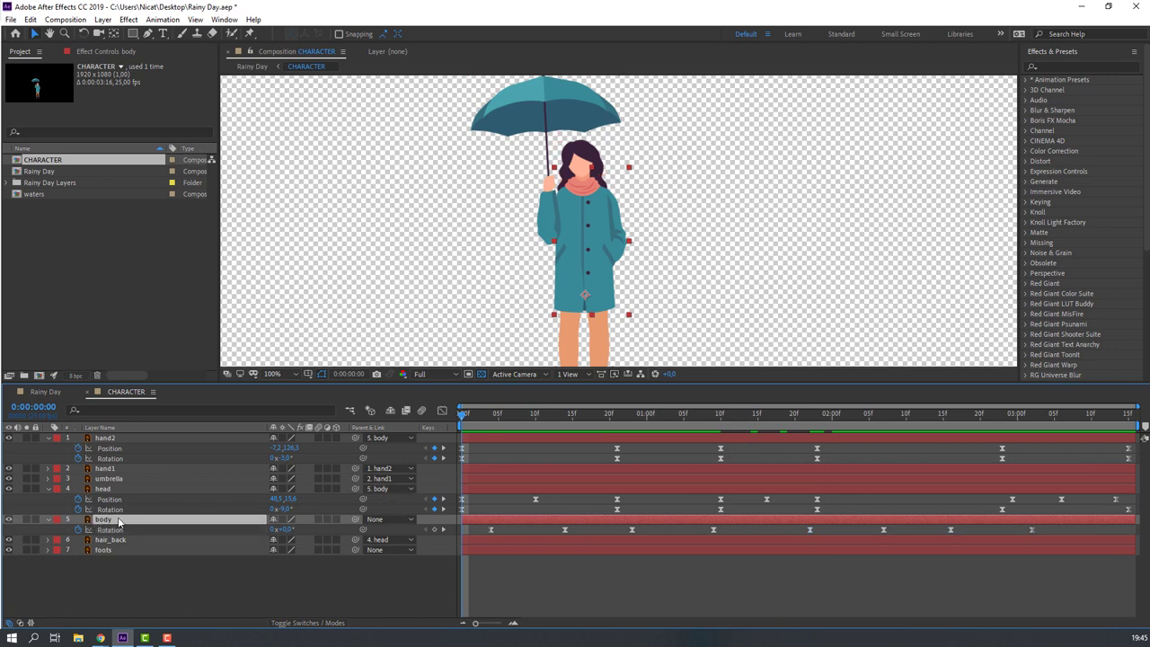
key(shift+p)
drag(464, 415, 491, 417)
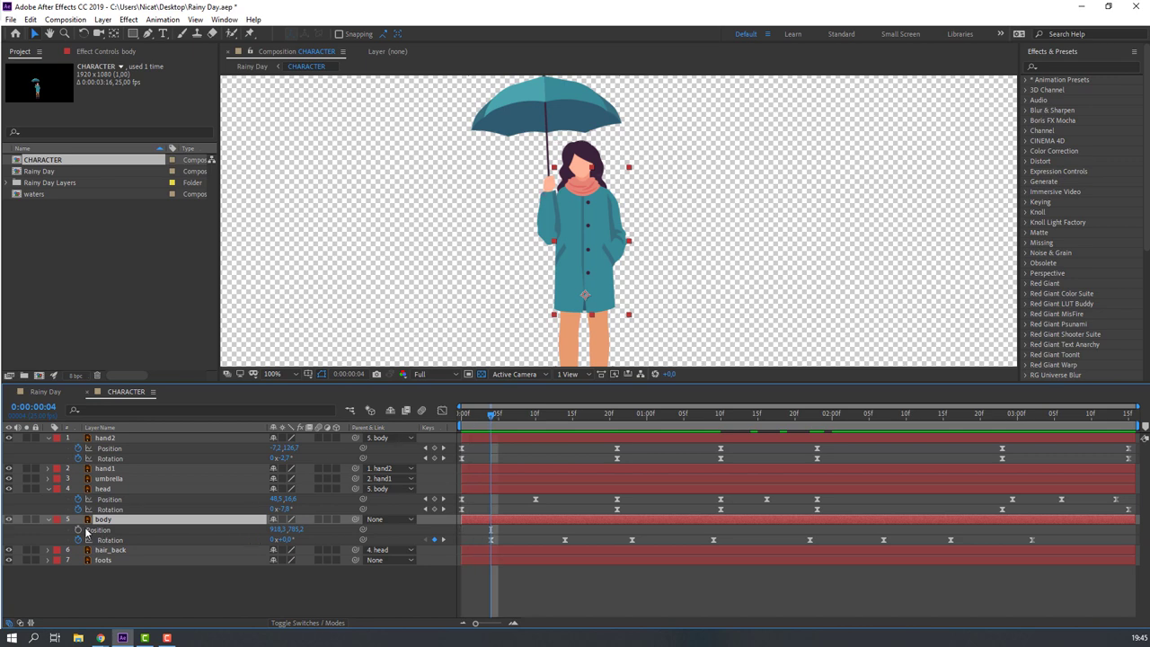
click(80, 530)
click(528, 414)
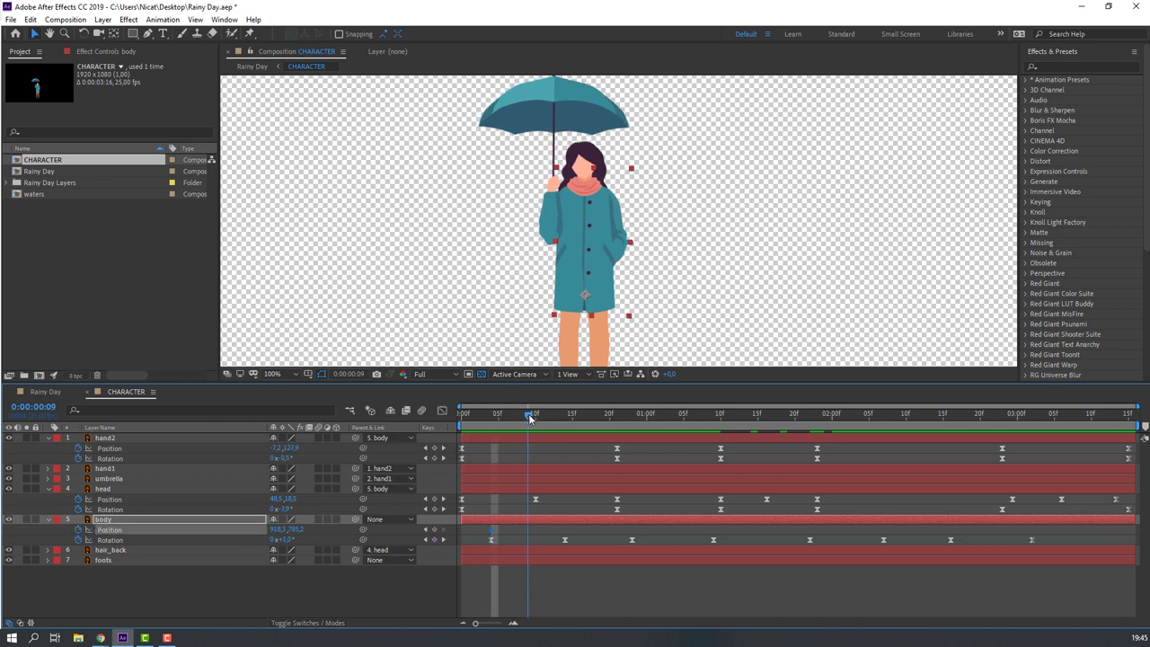
key(Down)
key(Down)
key(Down)
key(Down)
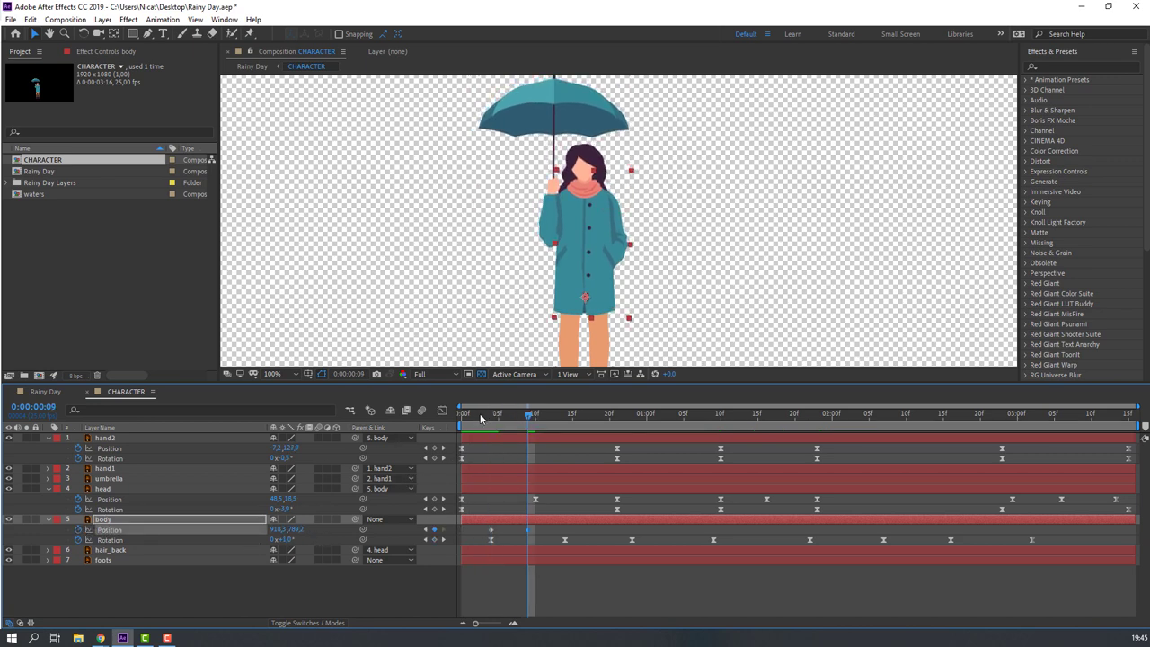
Copy the body's first position keyframe to 0:00:00:14 and apply Easy Ease to all three position keyframes.
drag(484, 416, 567, 424)
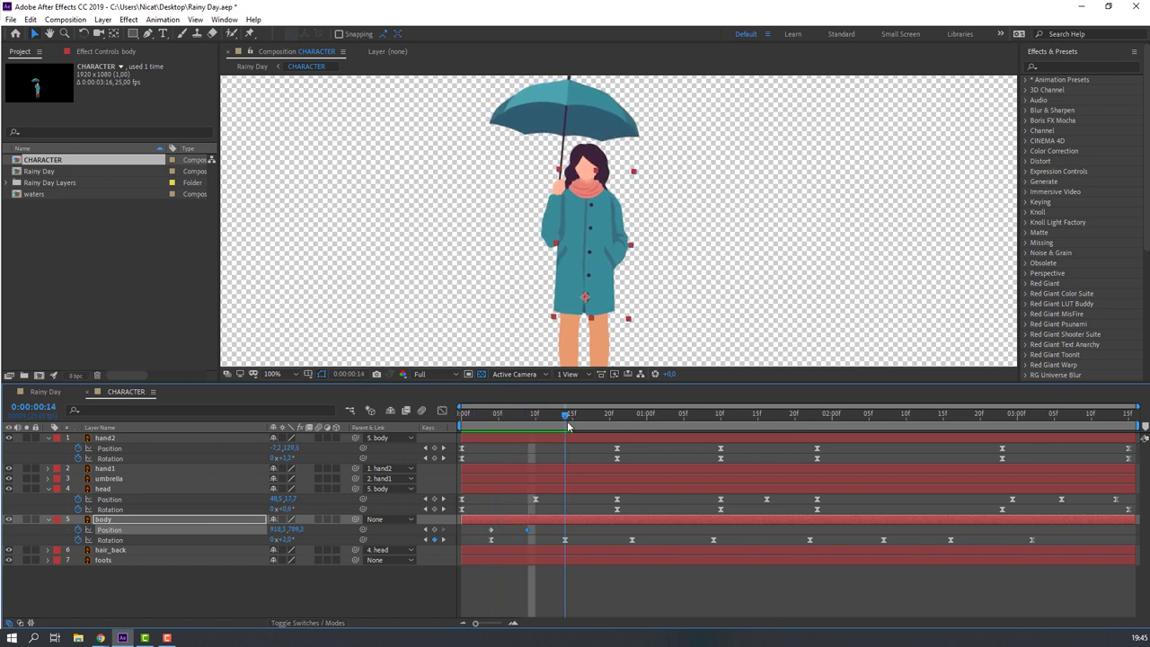
click(490, 529)
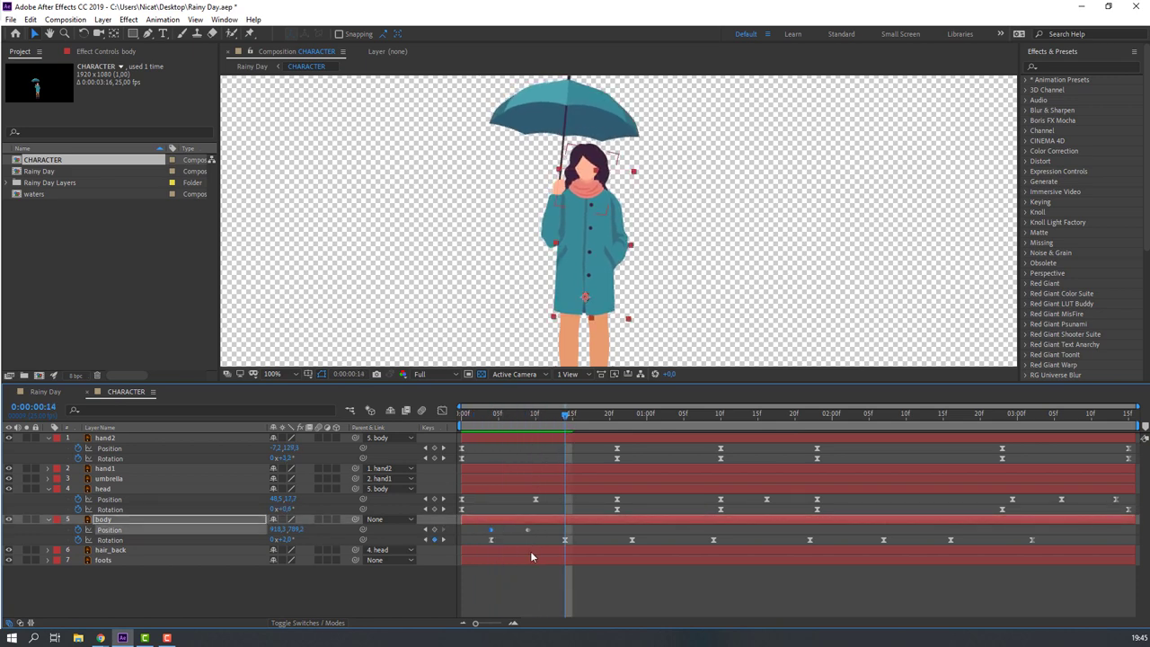
key(ctrl+v)
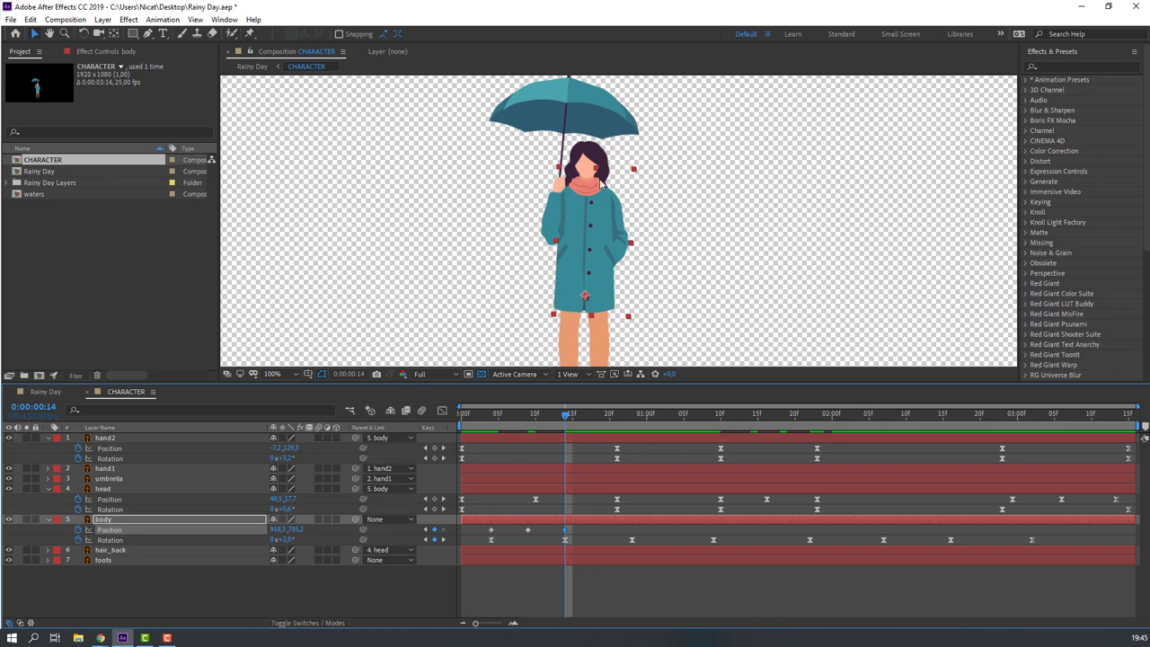
drag(577, 534, 490, 537)
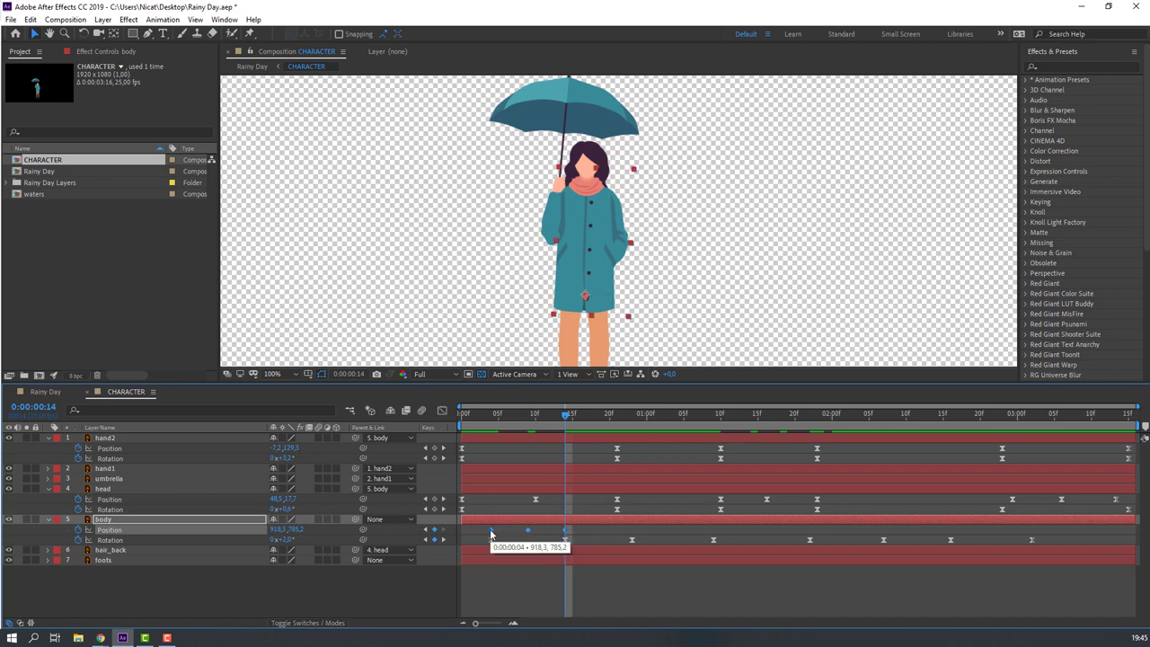
right_click(490, 531)
mouse_move(557, 521)
click(664, 443)
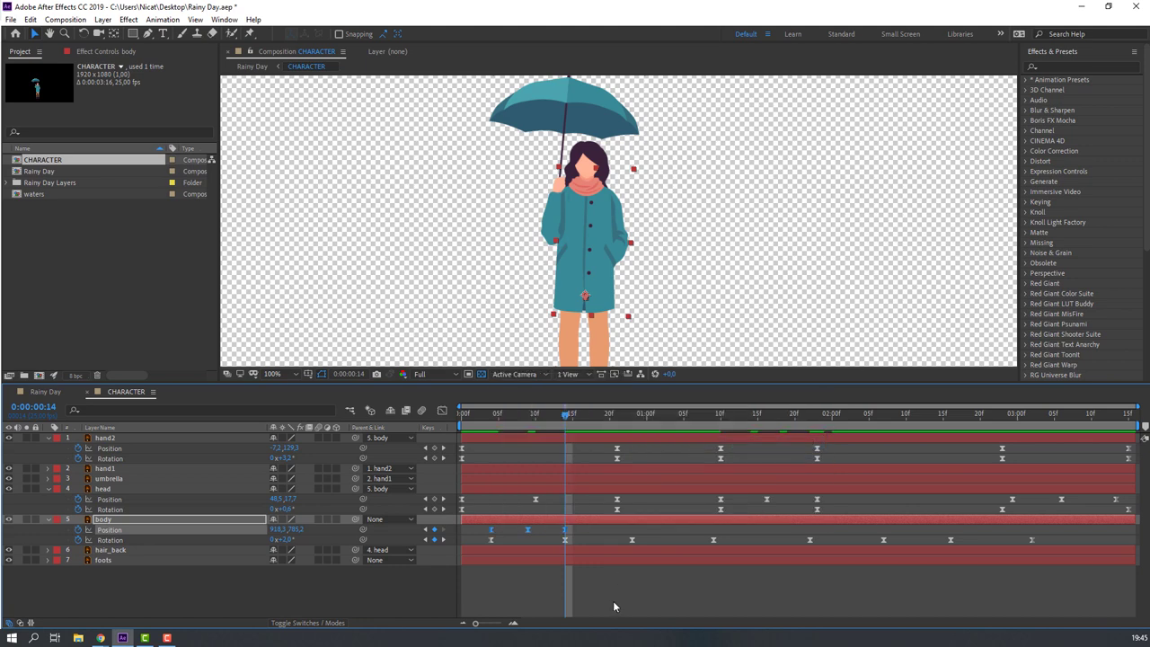
Copy the body's three position keyframes to 0:00:00:23 and preview from the start.
drag(576, 526, 496, 544)
drag(618, 415, 704, 435)
key(ctrl+v)
key(Home)
key(space)
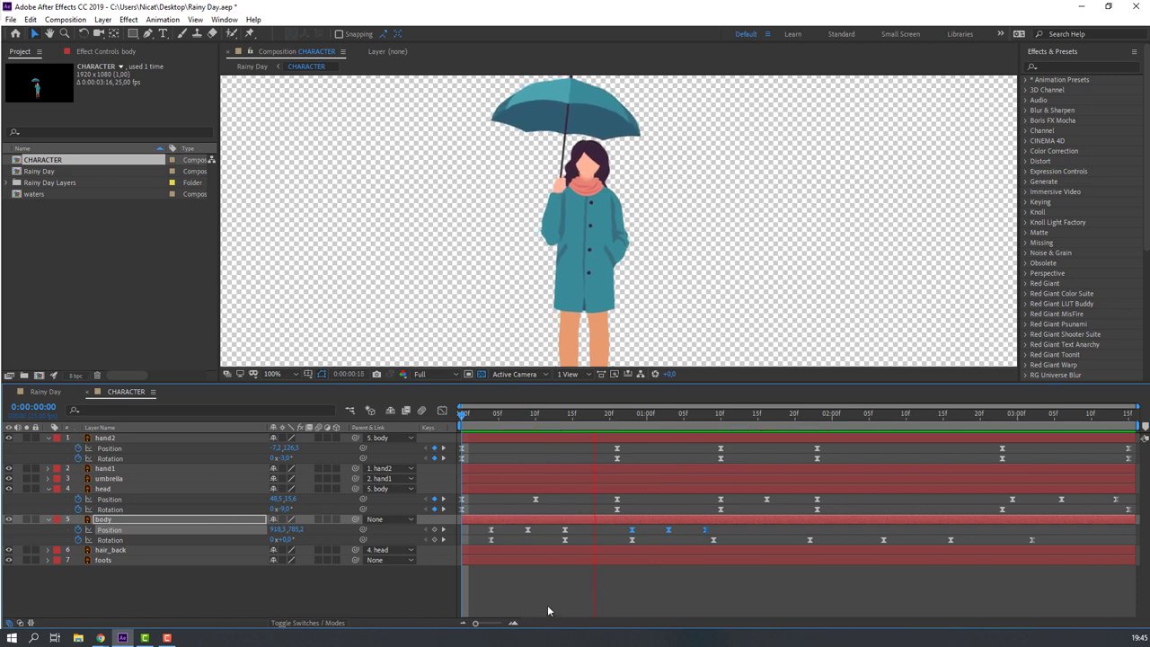
Soften the body's dip by raising its position to Y 787,2 at 0:00:00:09 and 0:00:01:03.
drag(496, 414, 527, 413)
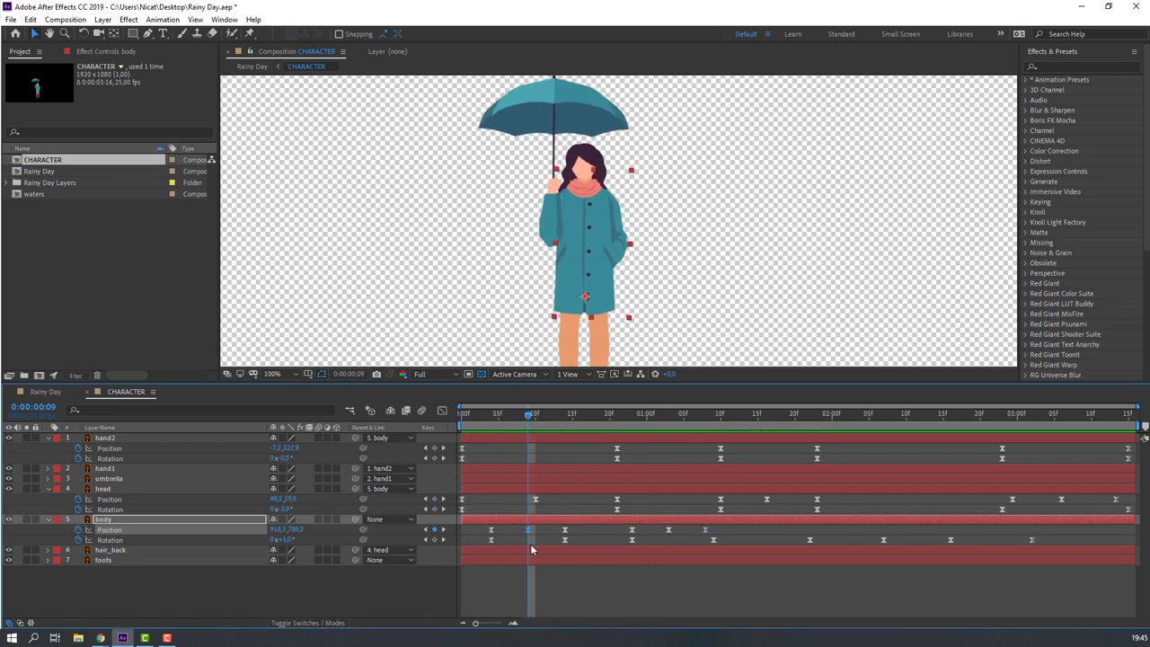
key(space)
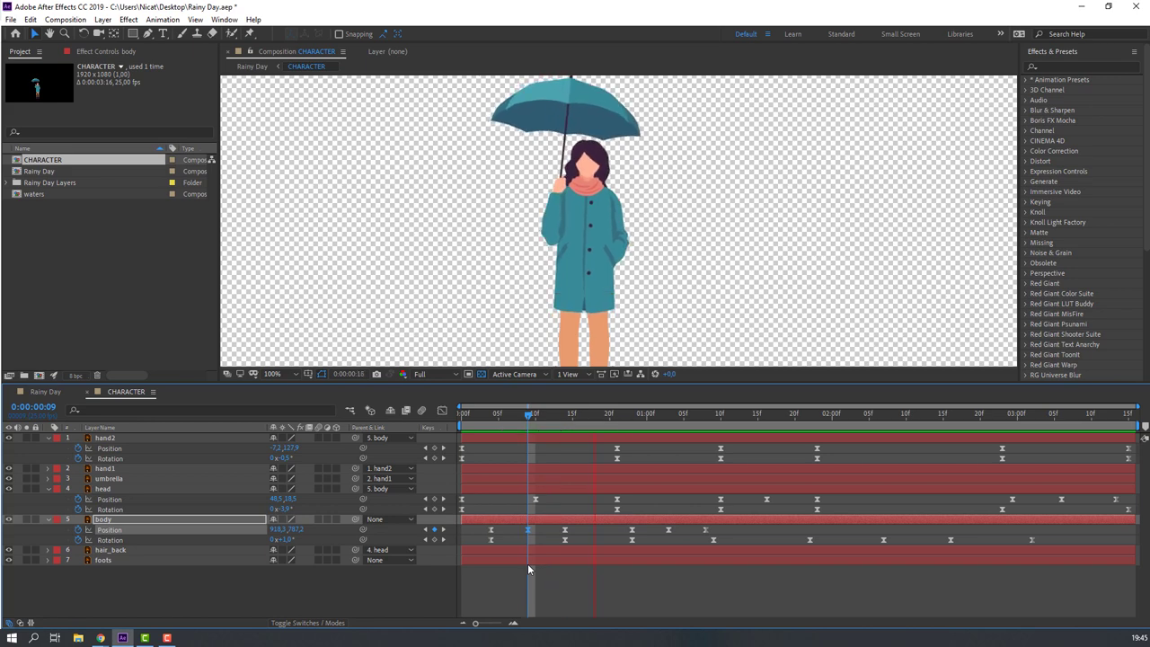
drag(662, 415, 669, 424)
key(Up)
key(Up)
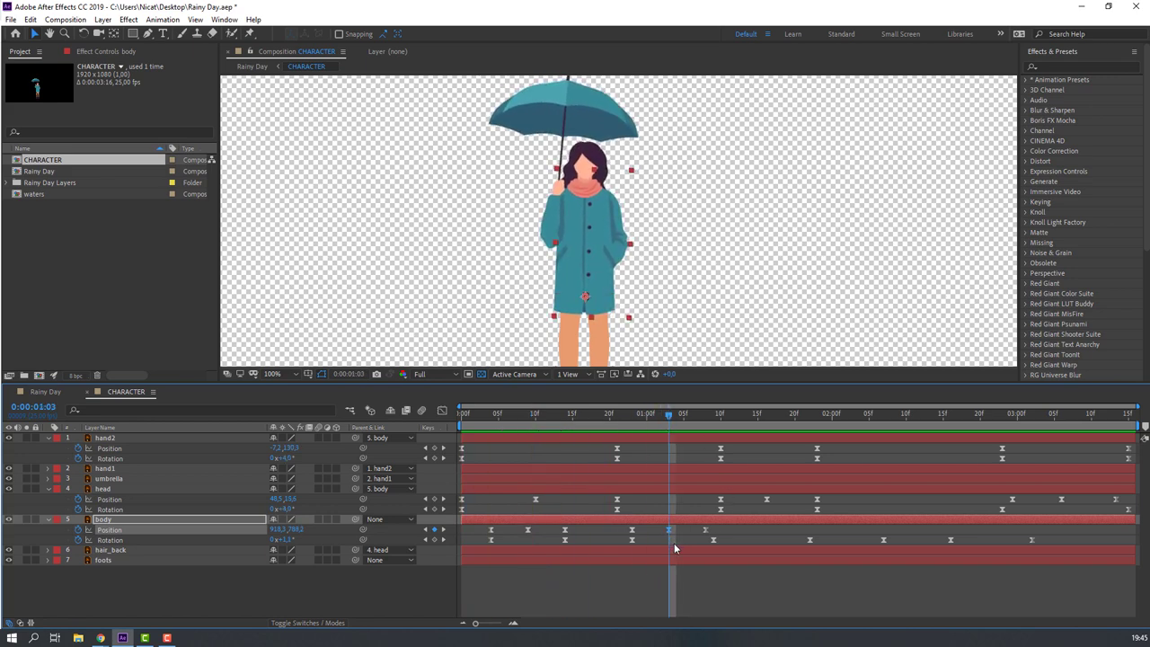
Copy the body's second set of three position keyframes to 0:00:01:22 and 0:00:02:16, and preview.
drag(714, 528, 620, 540)
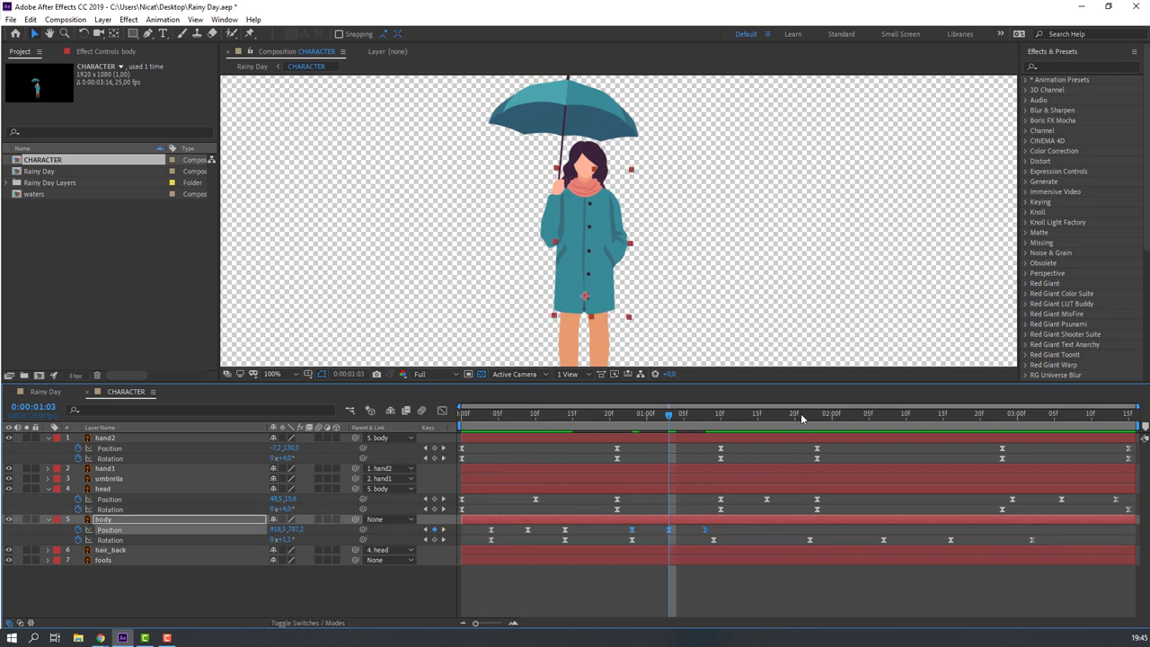
drag(800, 414, 949, 424)
key(ctrl+v)
key(ctrl+v)
key(space)
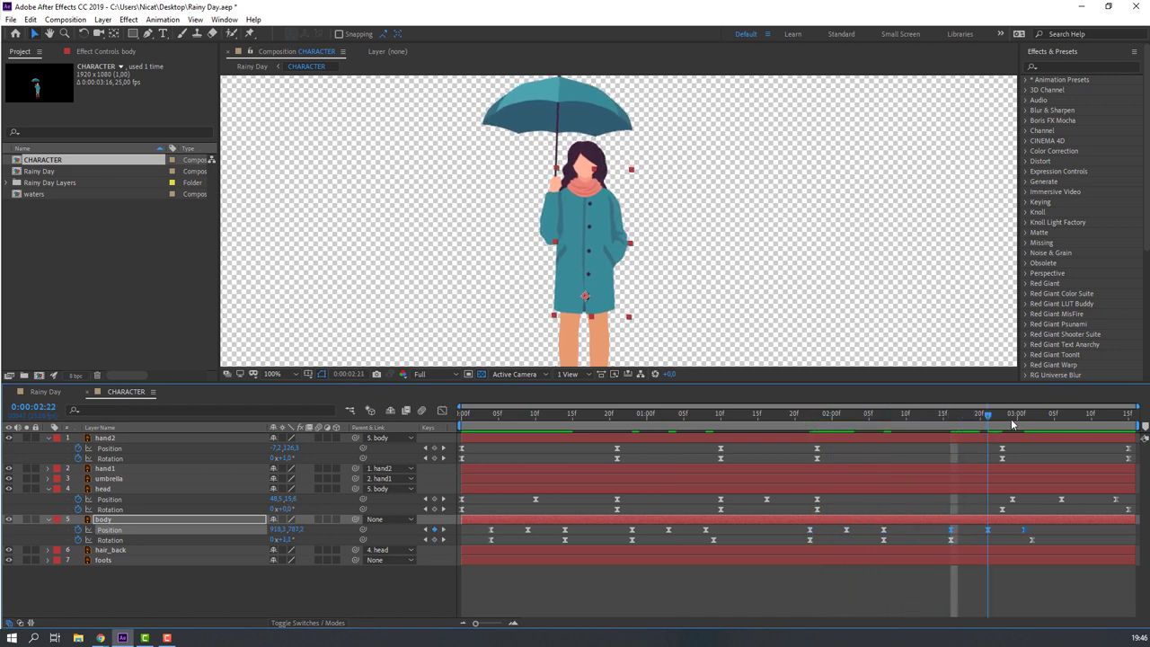
Collapse the keyframe properties of the body, head and hand2 layers and preview the sway from the start.
click(47, 519)
click(47, 489)
click(48, 439)
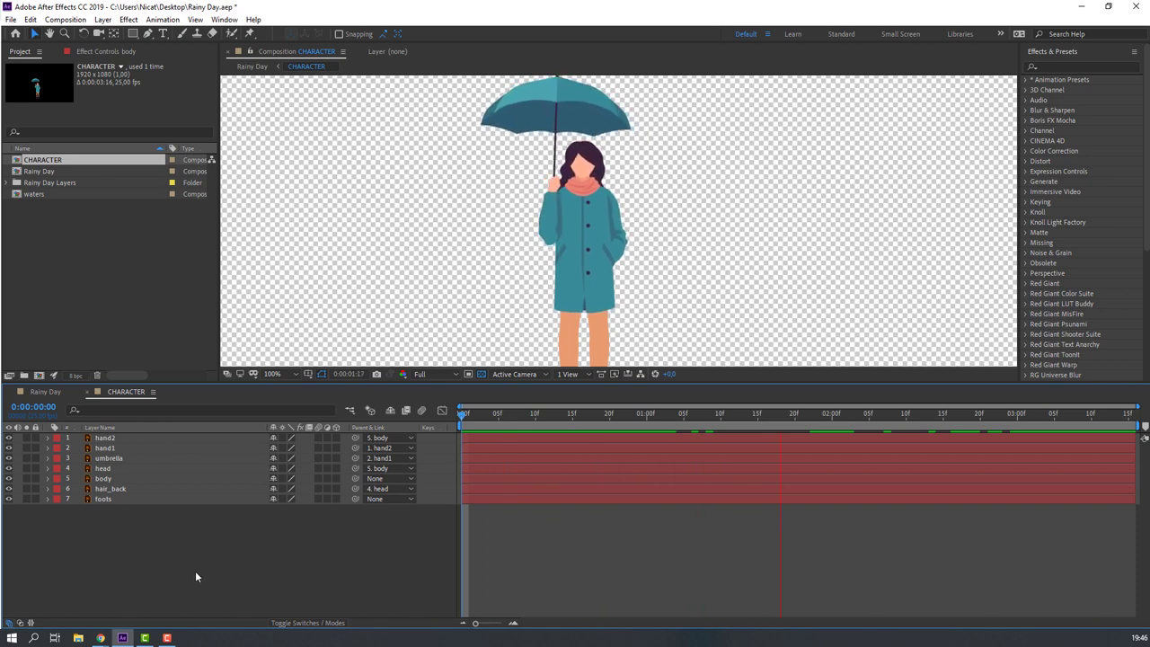
key(space)
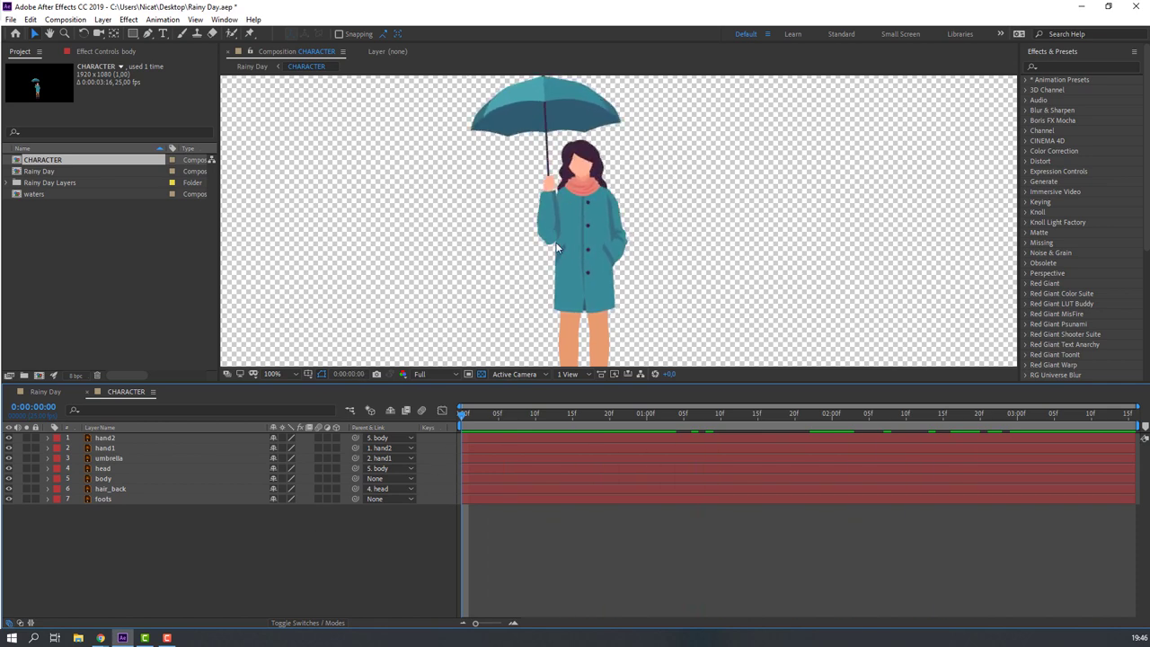
Spread the body's first position and rotation keyframe groups to span roughly 0:00:00:00 to 0:00:00:15, and preview the timing.
click(106, 478)
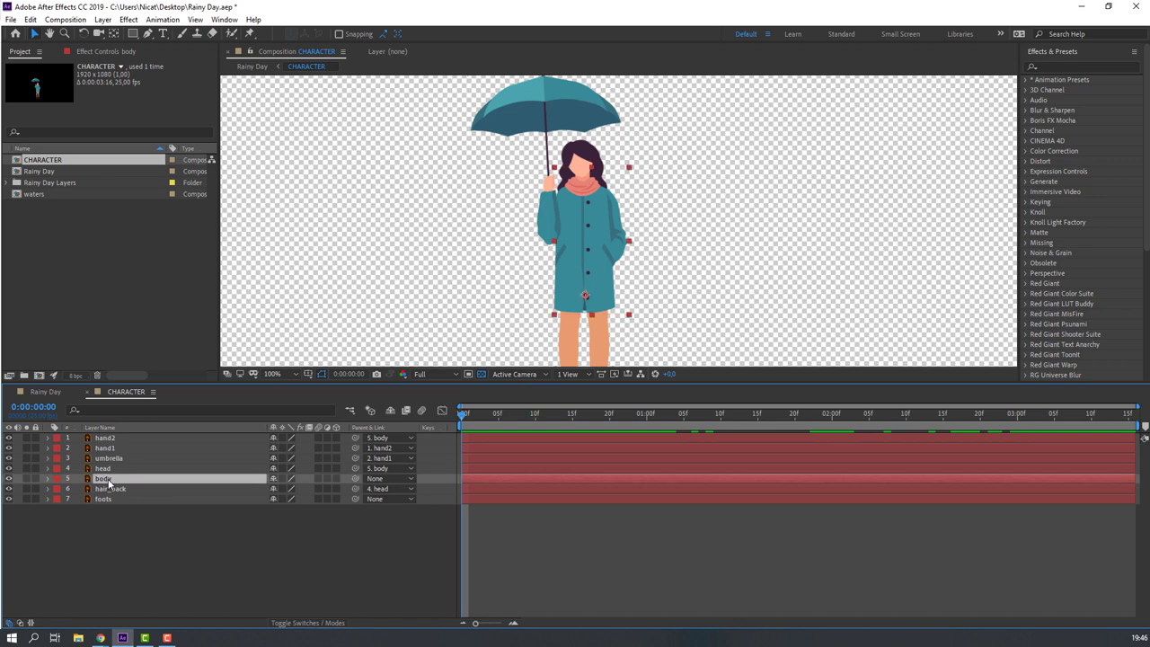
key(u)
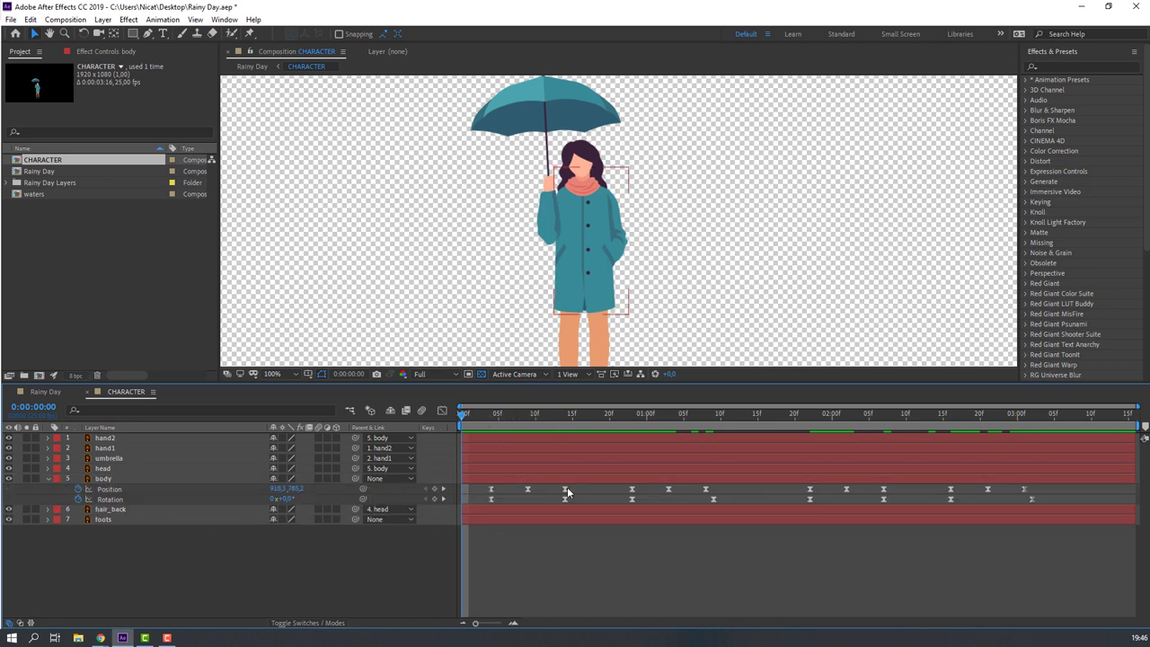
drag(581, 484, 479, 494)
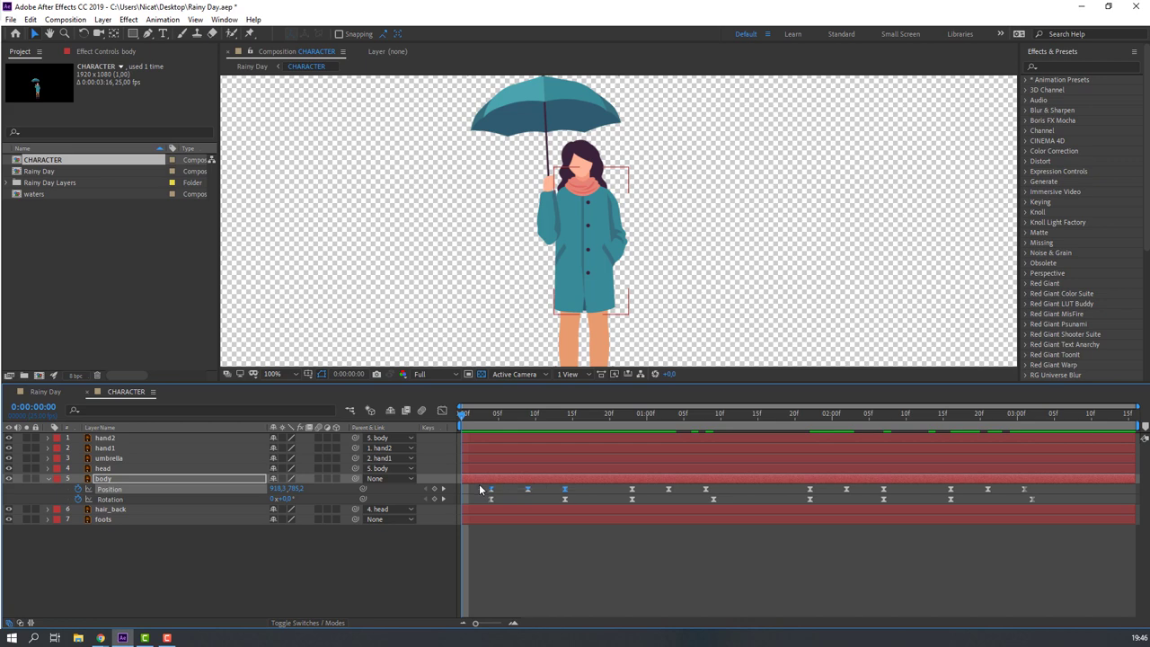
mouse_move(566, 487)
mouse_down()
mouse_move(606, 488)
mouse_move(520, 489)
mouse_move(577, 501)
mouse_up()
key(space)
key(space)
click(566, 498)
drag(485, 499, 481, 499)
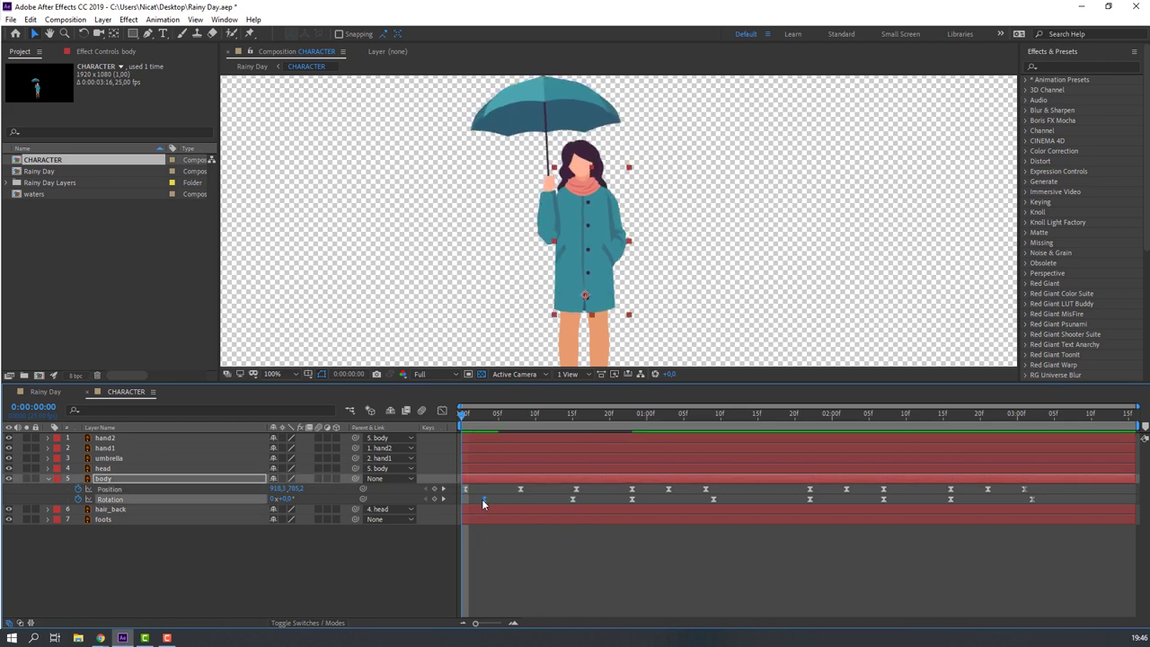
key(space)
key(space)
Stretch the body's remaining position and rotation keyframe groups to narrow the pauses between them, with the last ending near 0:00:03:08, and preview.
click(656, 491)
drag(626, 485, 1077, 491)
click(889, 499)
click(890, 499)
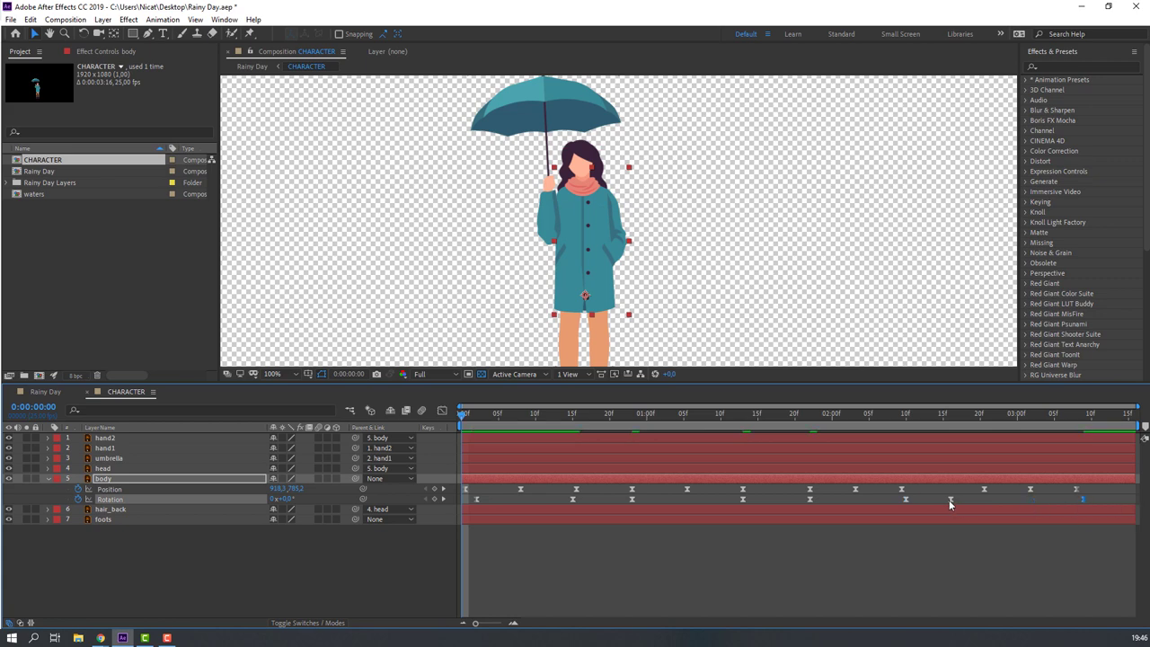
click(821, 563)
key(space)
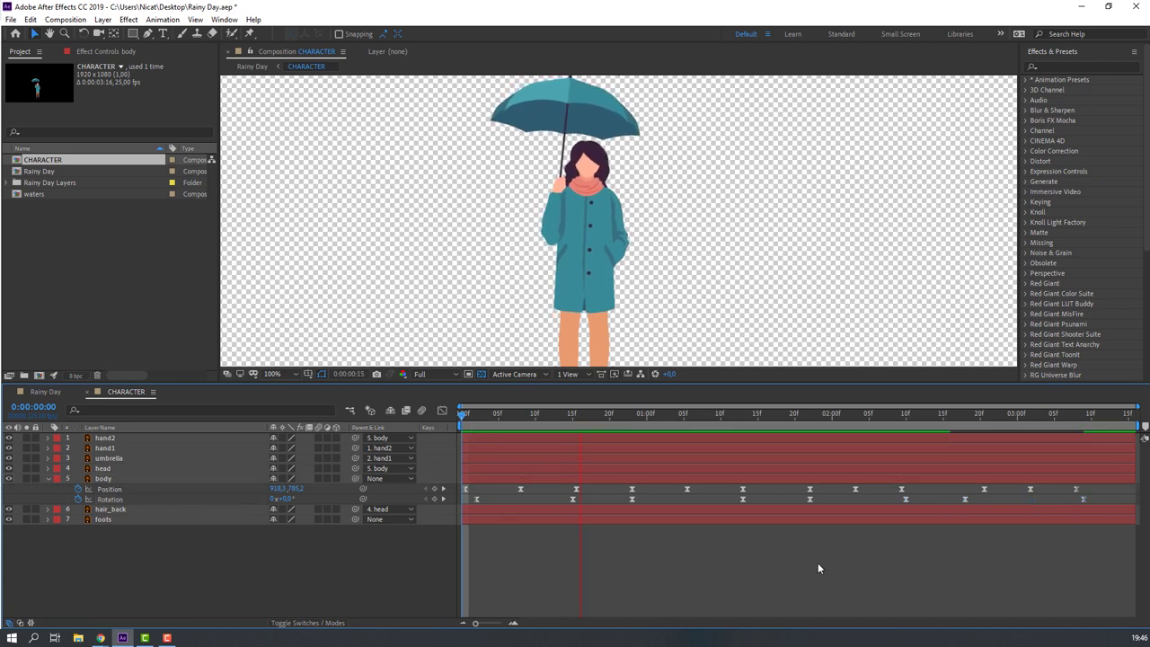
Show hand2's keyframes for reference and start keyframing hand1's rotation at 0° at 0:00:00:00.
scroll(337, 235, down, 2)
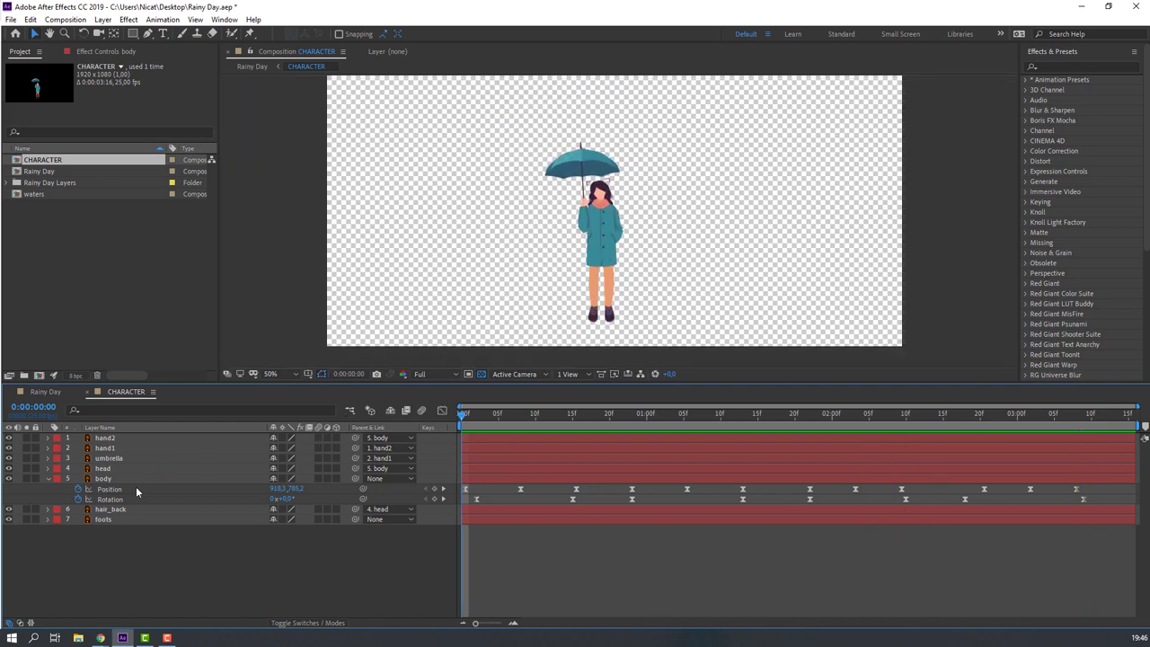
scroll(477, 332, up, 3)
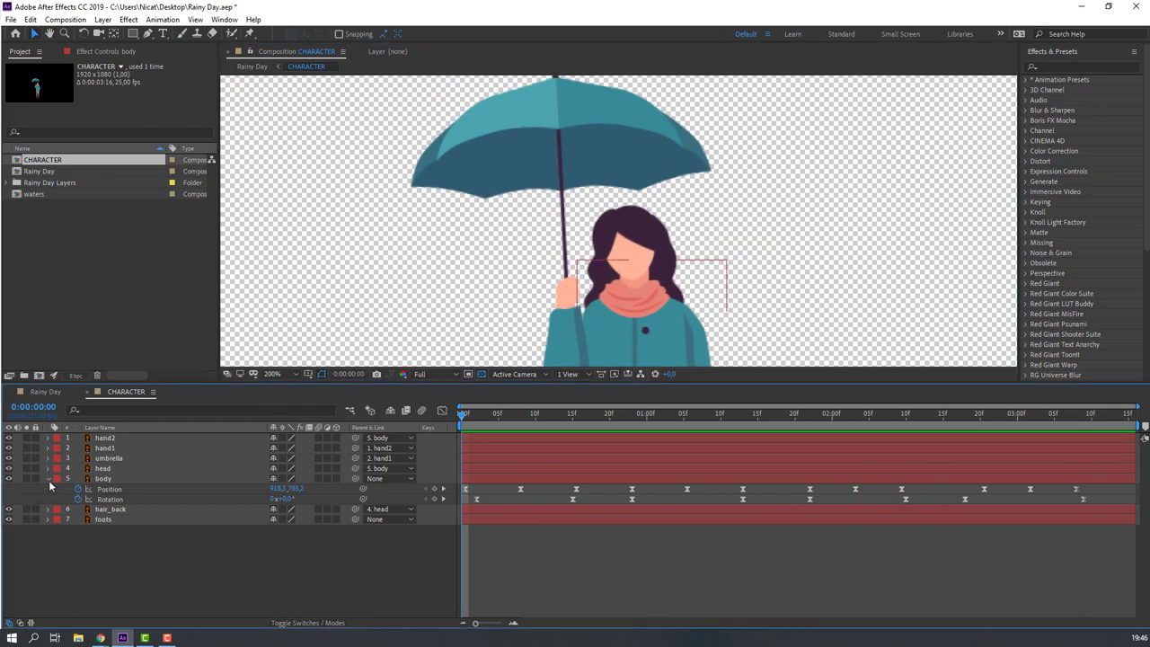
click(48, 481)
click(99, 448)
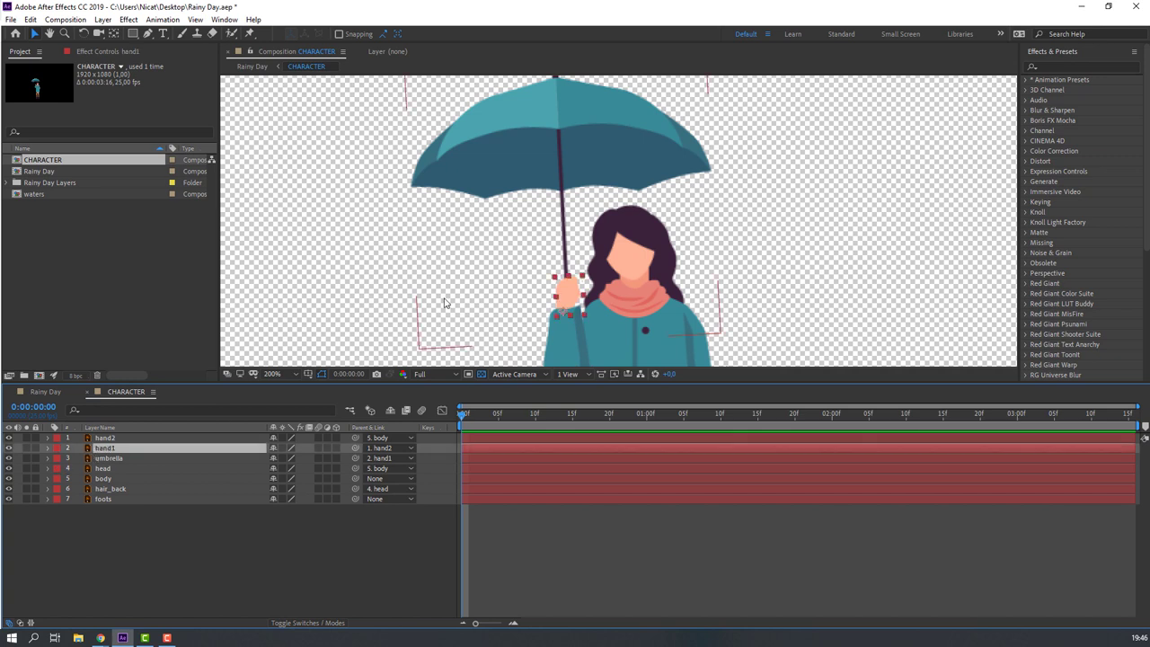
key(r)
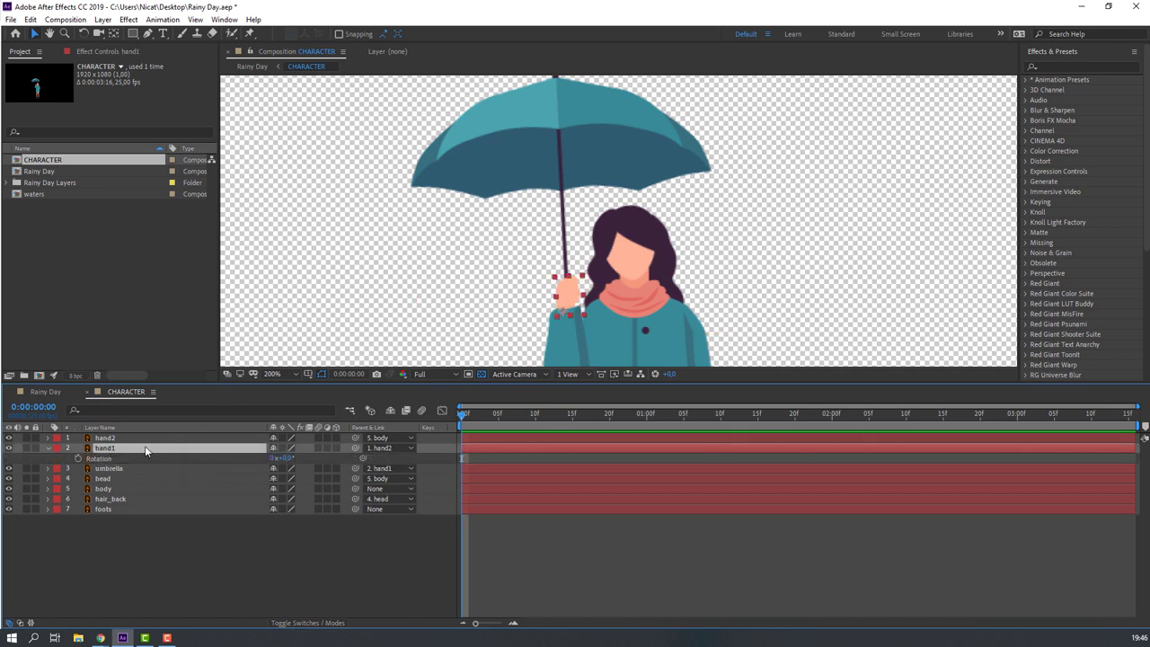
click(119, 438)
key(u)
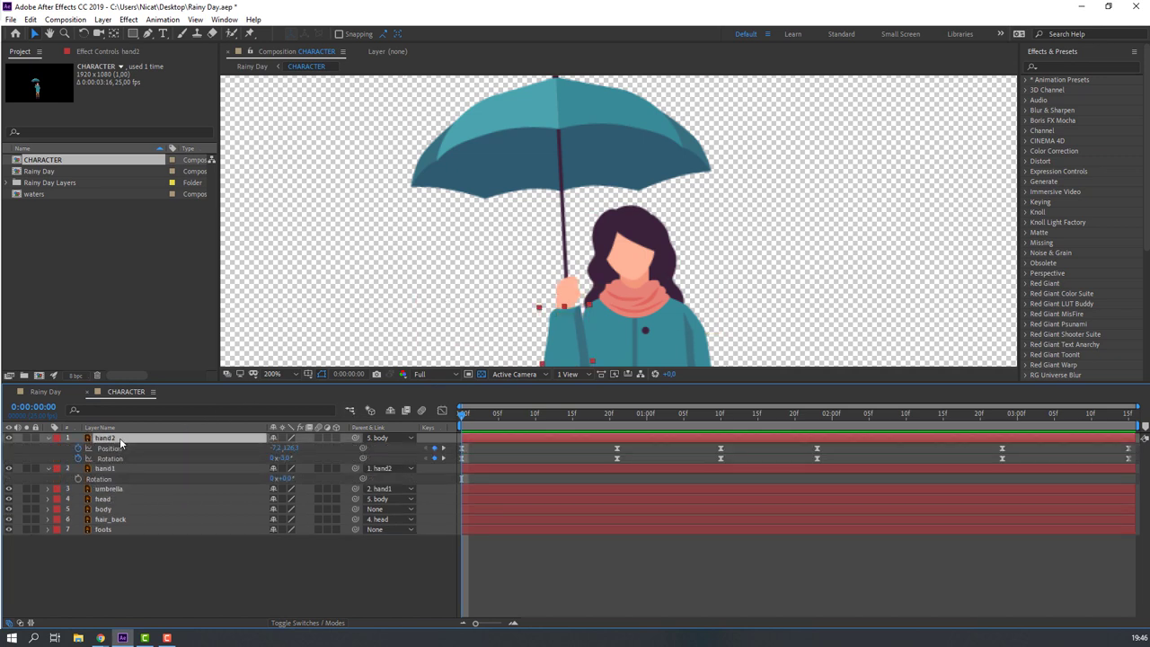
click(78, 478)
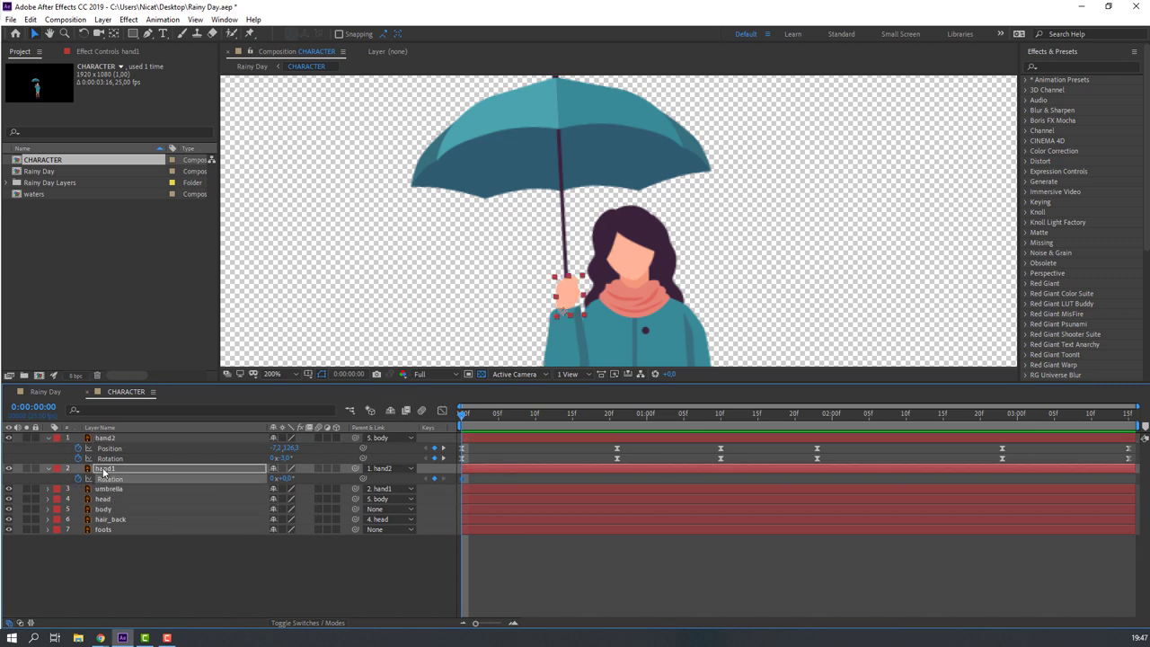
Keyframe hand1's rotation to 5° at 0:00:00:21, a smaller angle at 0:00:01:02 and 4° at 0:00:01:07, and preview.
drag(441, 311, 415, 278)
drag(471, 424, 617, 424)
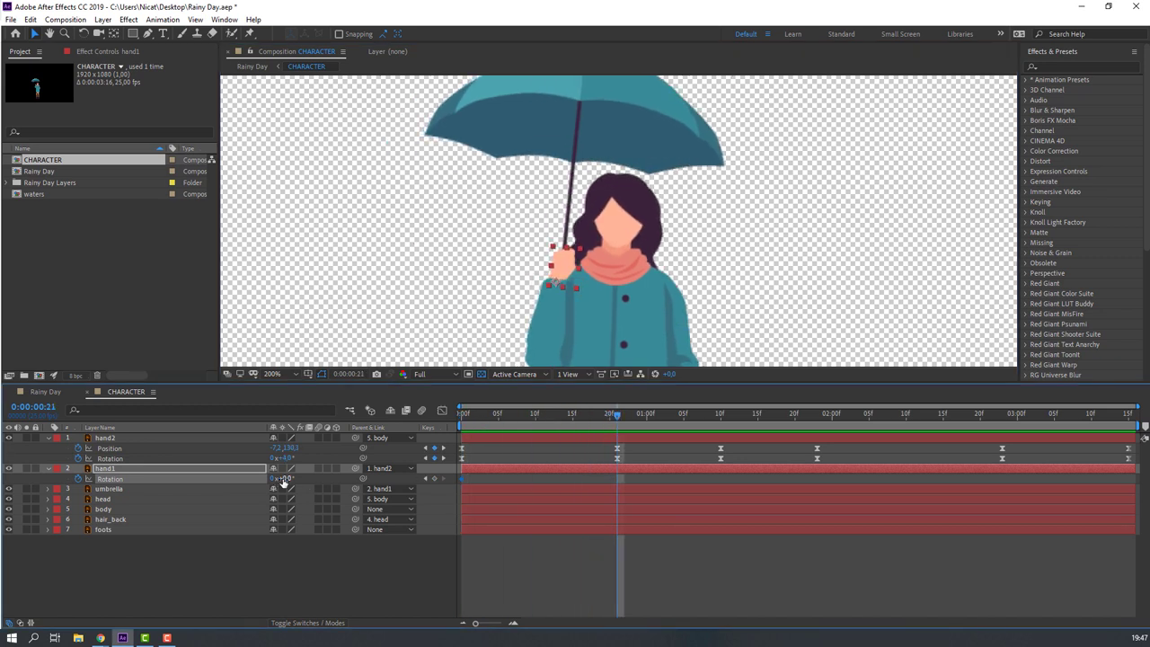
drag(285, 478, 289, 478)
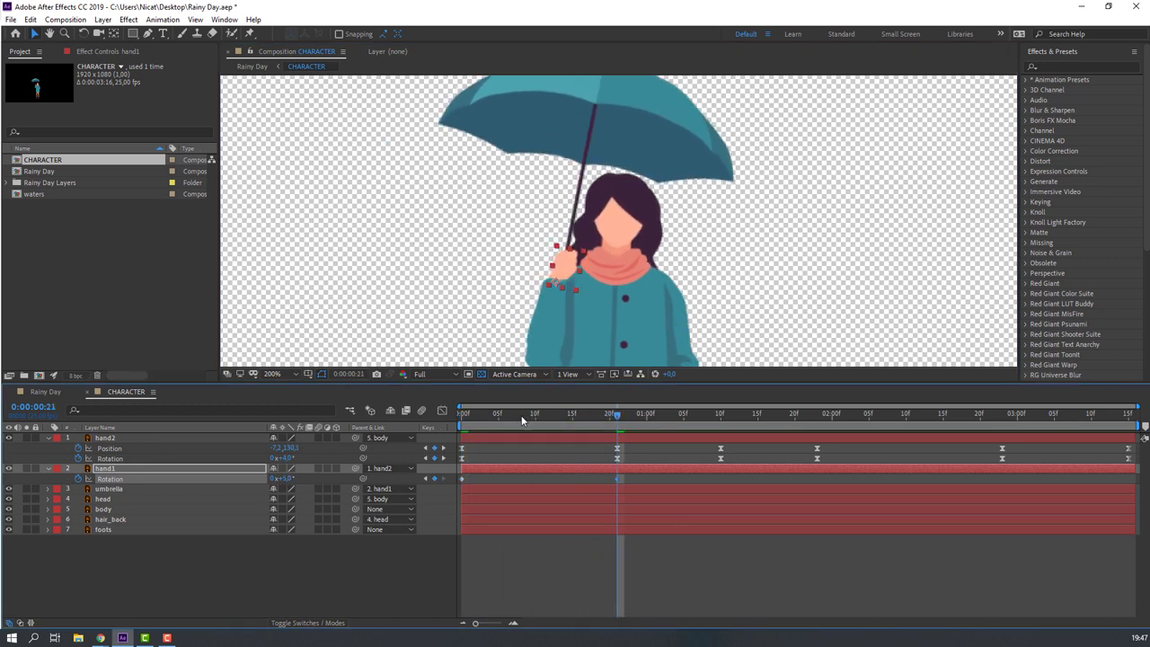
drag(521, 417, 663, 421)
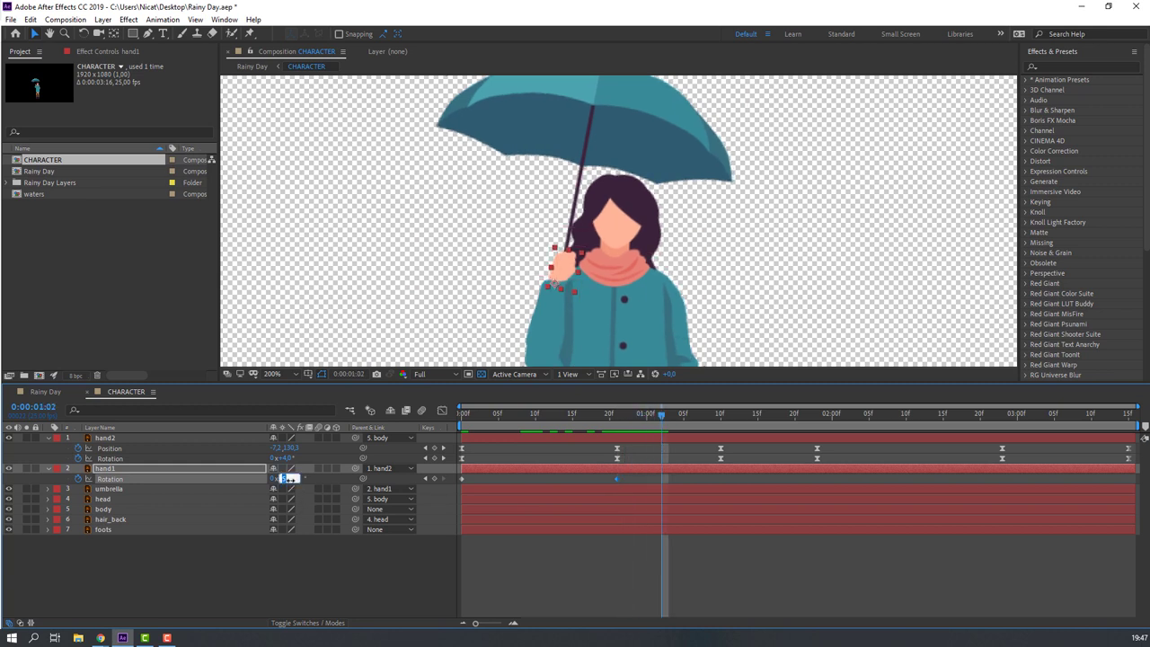
drag(289, 479, 294, 483)
key(space)
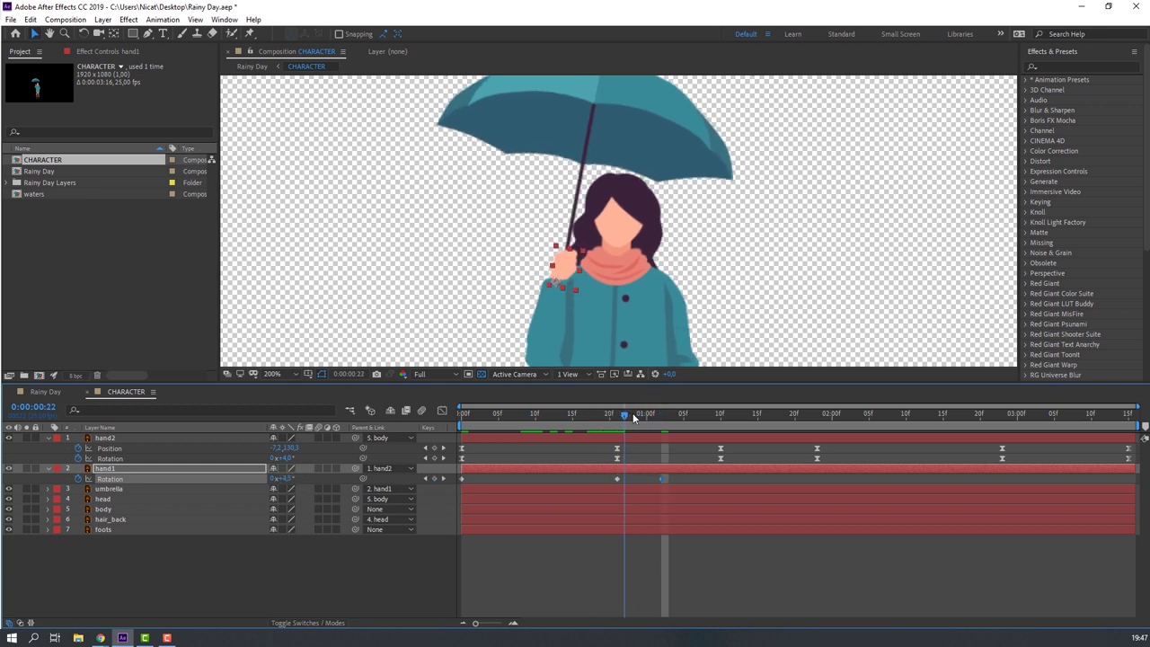
click(288, 479)
text(3)
key(Return)
key(space)
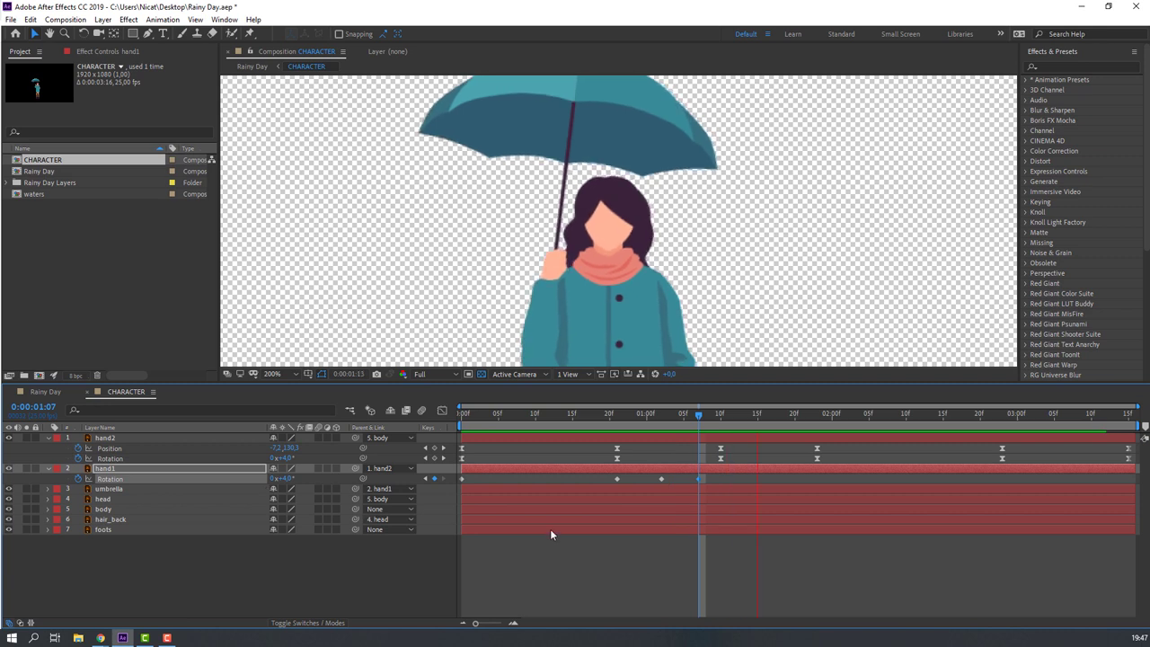
Apply Easy Ease to all four hand1 rotation keyframes and preview the wrist motion.
drag(709, 474, 463, 486)
right_click(464, 486)
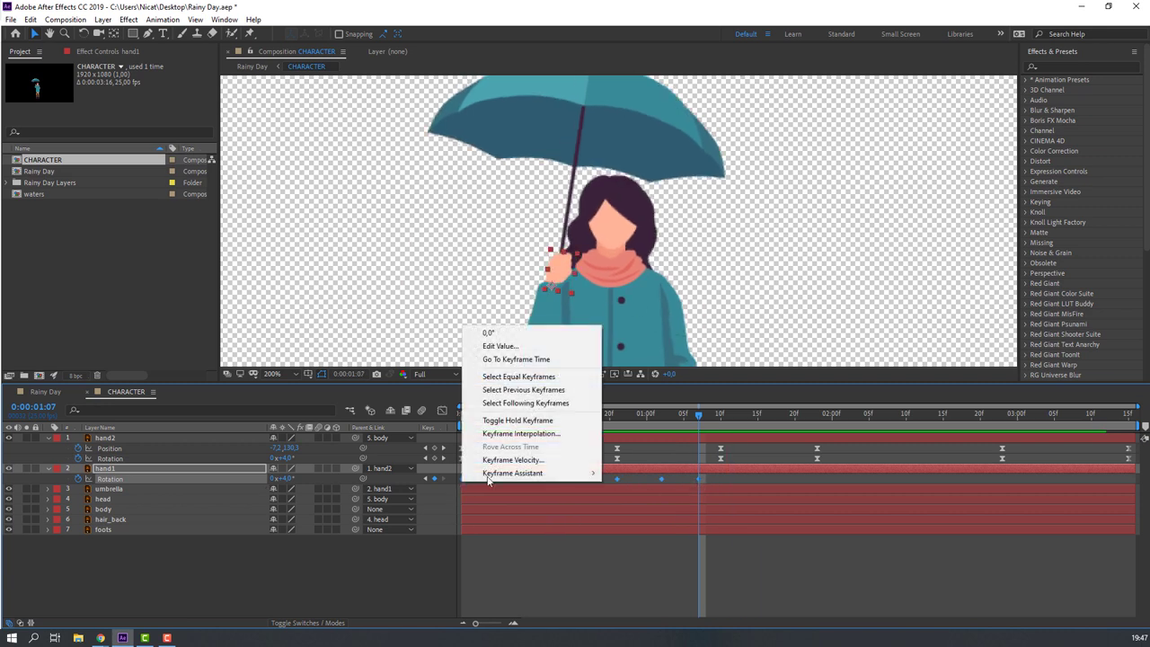
mouse_move(539, 479)
click(655, 513)
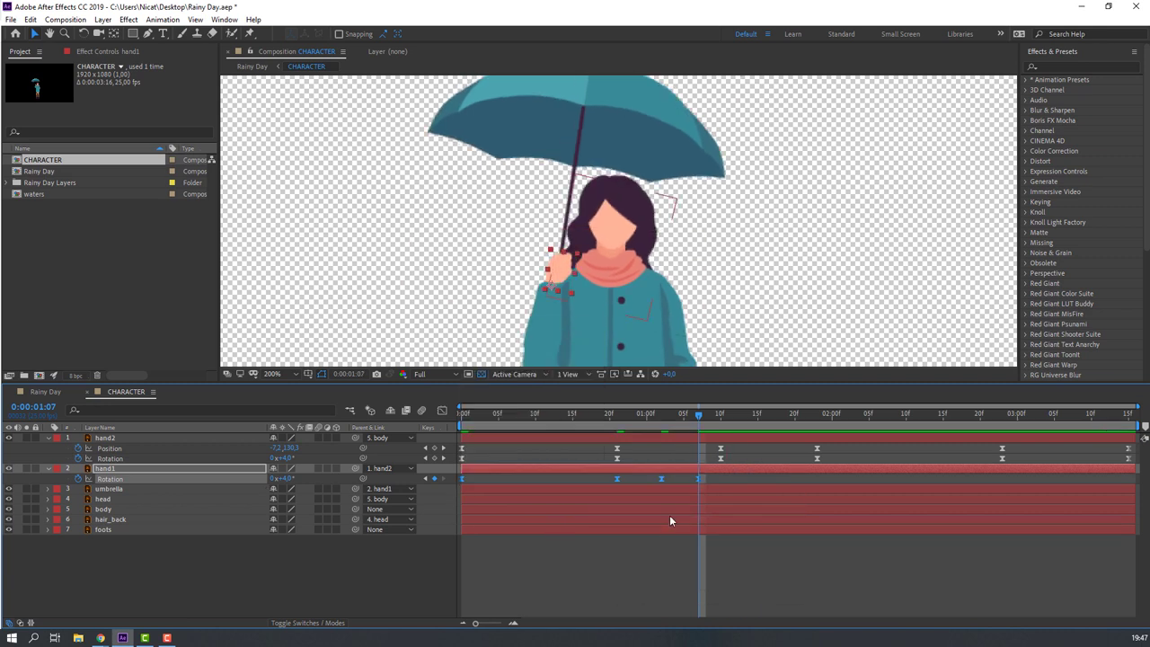
key(space)
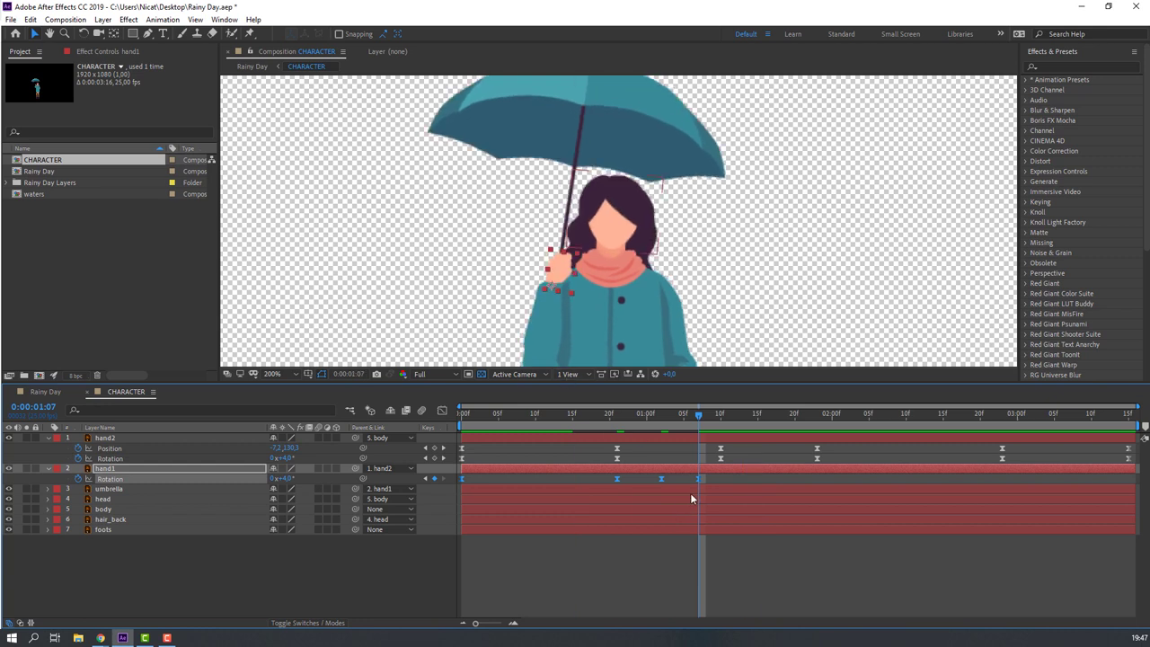
Retime hand1's last three rotation keyframes to 0:00:00:16, about 0:00:01:00 and 0:00:01:07, previewing the result.
drag(706, 474, 579, 478)
scroll(462, 219, down, 1)
key(space)
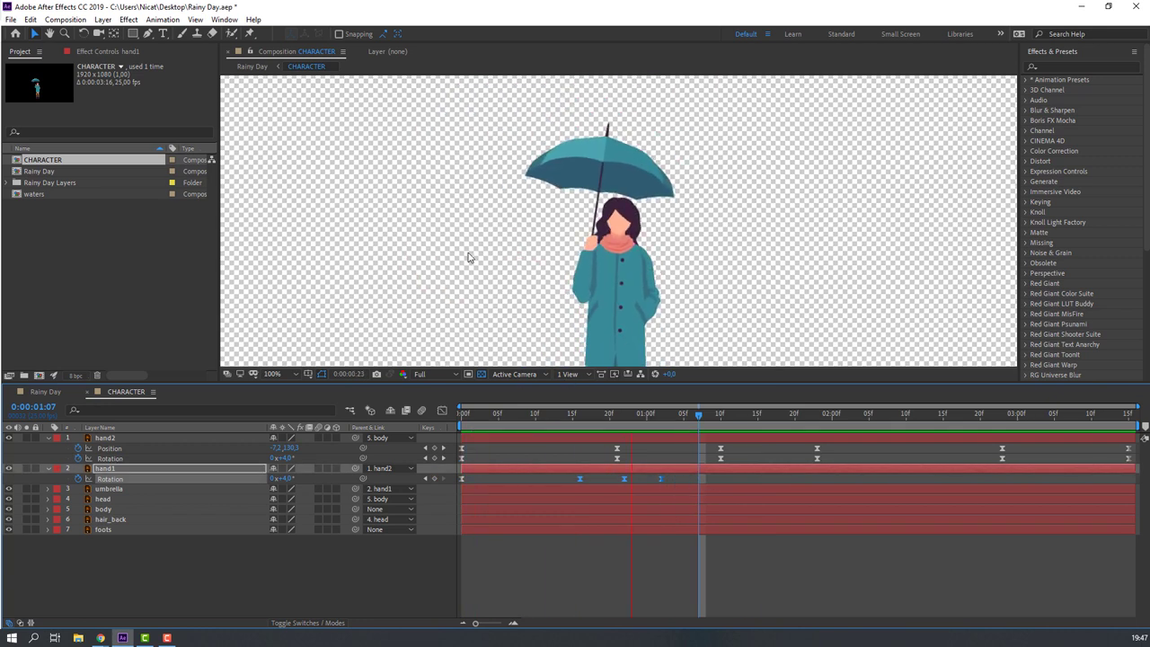
key(space)
drag(661, 477, 700, 478)
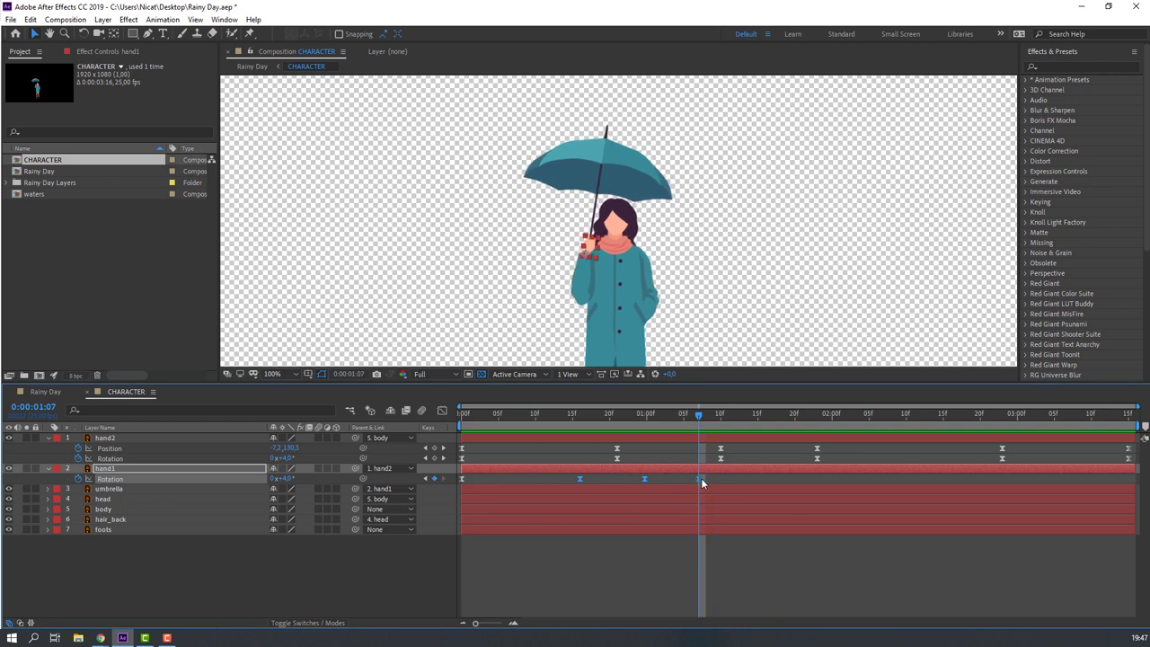
key(space)
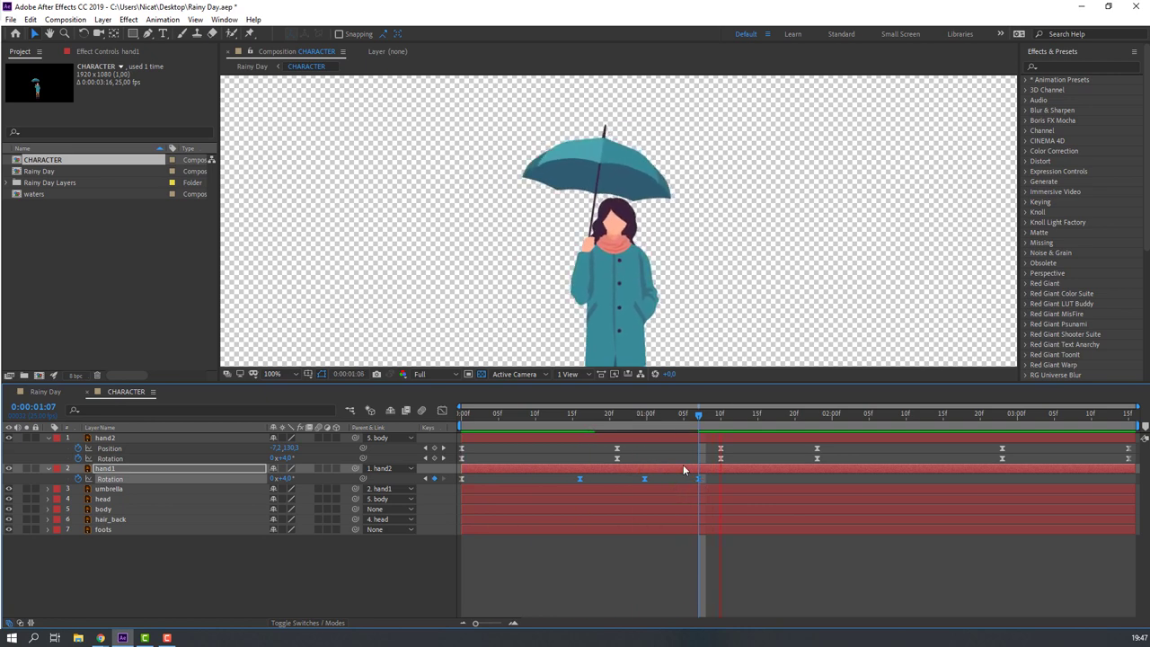
key(space)
Hold hand1's rotation at 4° with a keyframe at 0:00:01:10 and set it to 0° at 0:00:01:23.
drag(699, 414, 725, 412)
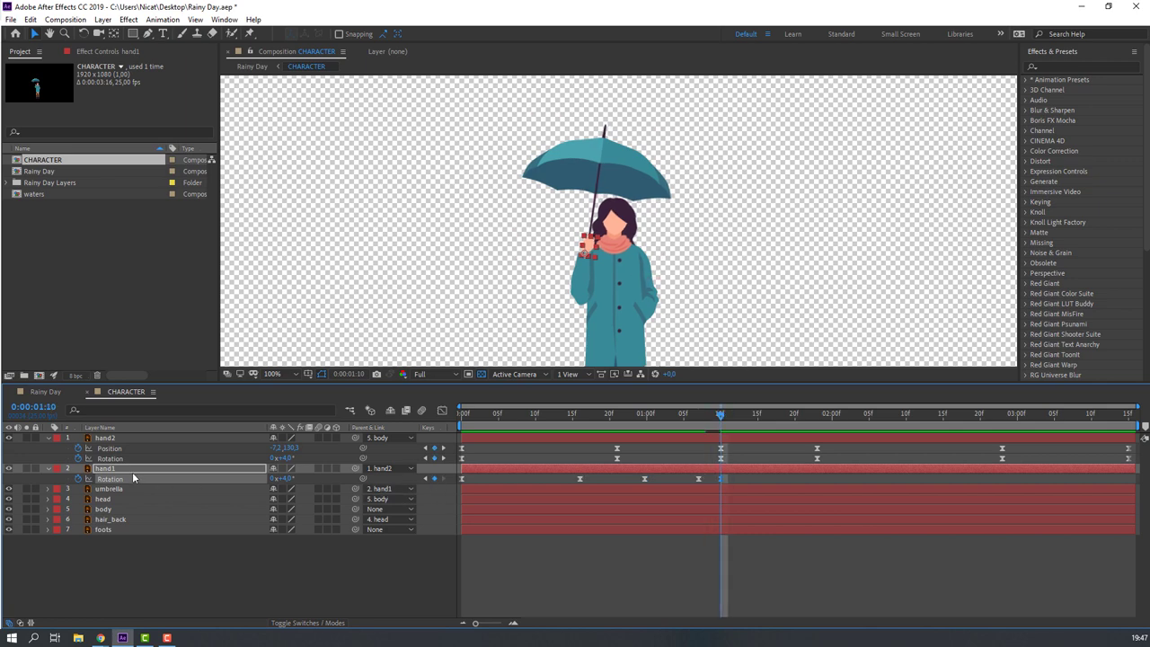
drag(732, 420, 818, 422)
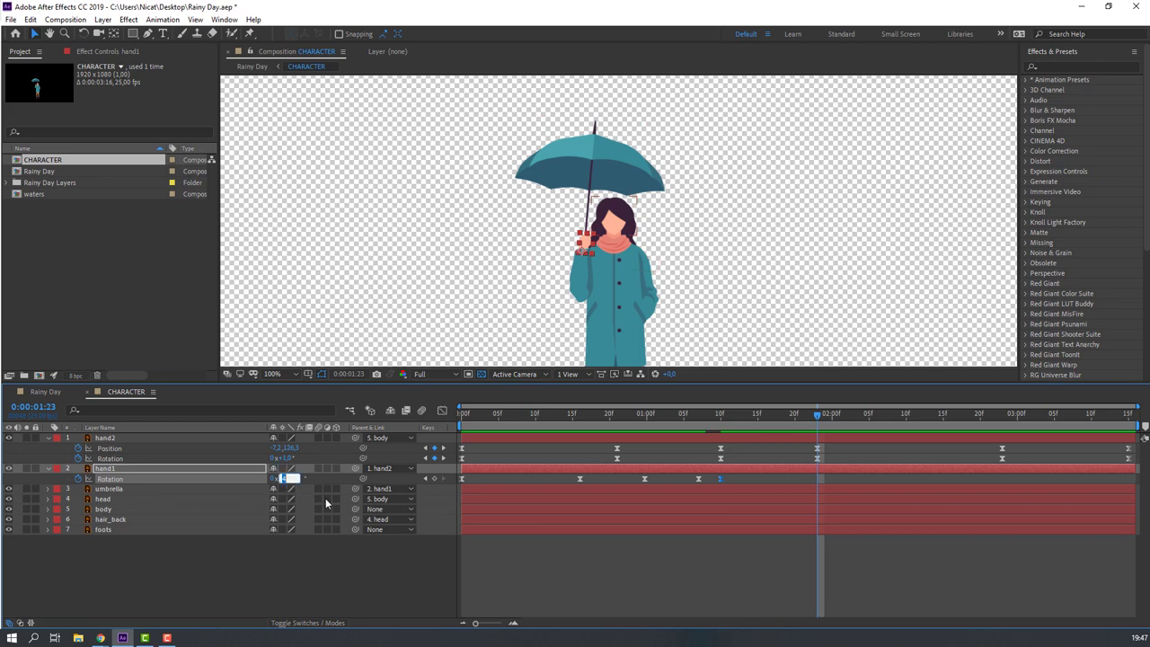
key(Return)
Hold hand1's rotation at 0° with a keyframe at 0:00:02:23 and copy its first rotation keyframe to 0:00:03:15.
drag(702, 415, 1002, 417)
click(435, 477)
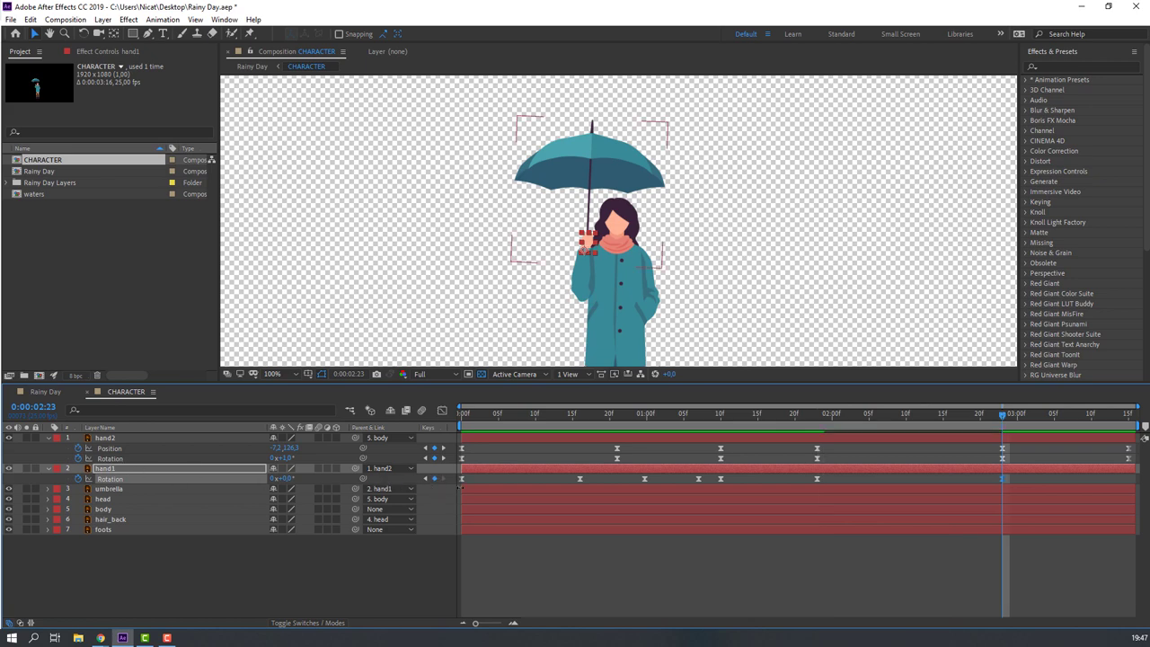
click(1109, 425)
drag(1108, 425, 1128, 424)
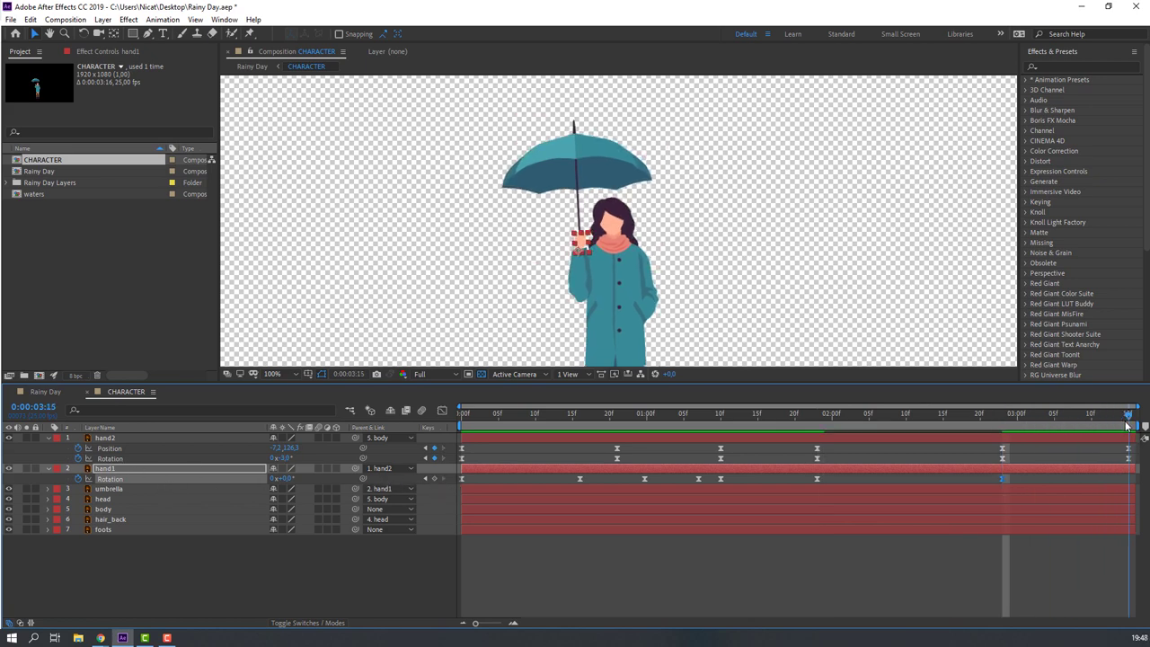
click(462, 479)
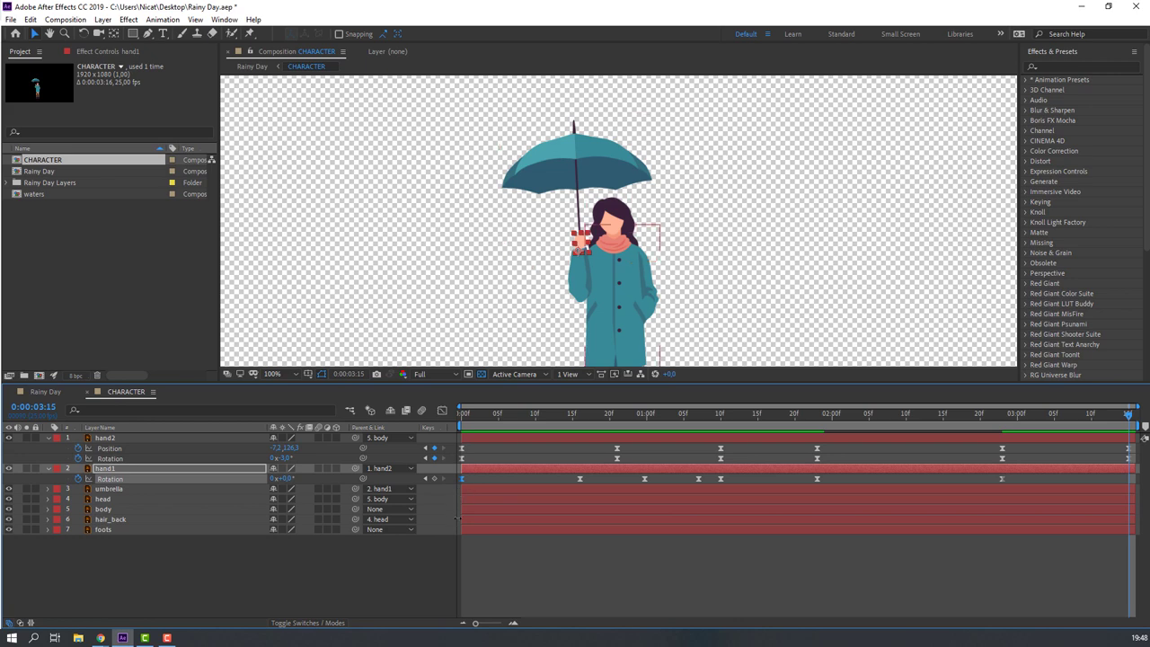
key(ctrl+v)
Preview the sway with the whole frame fitted in view and close the CHARACTER composition.
click(272, 373)
click(301, 549)
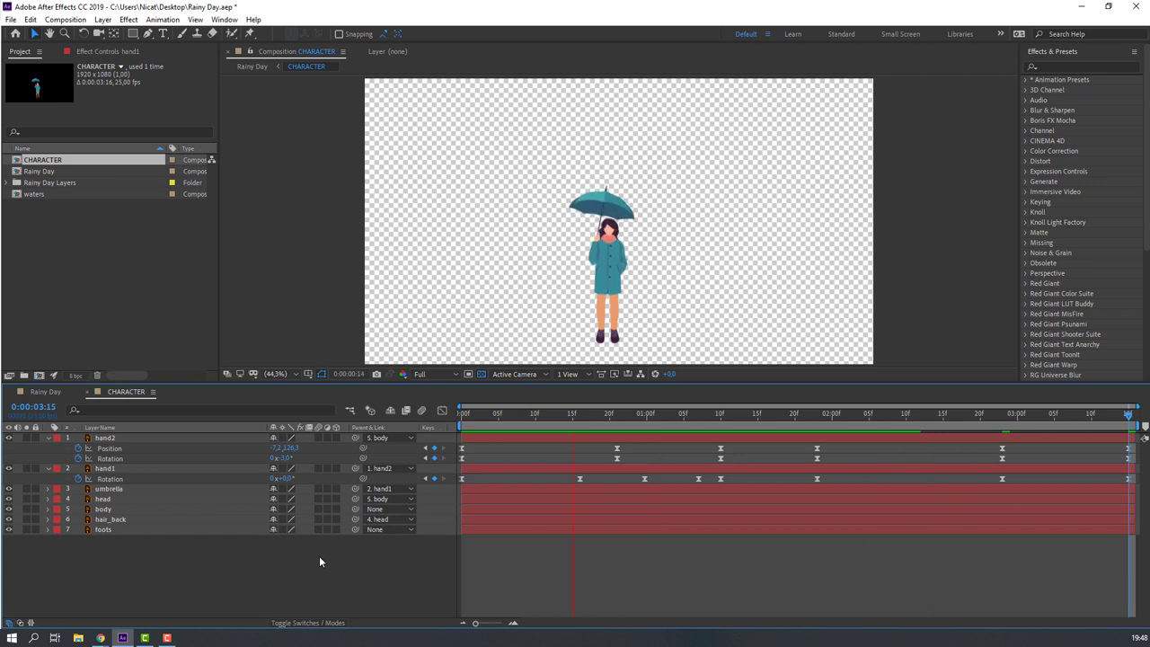
click(96, 392)
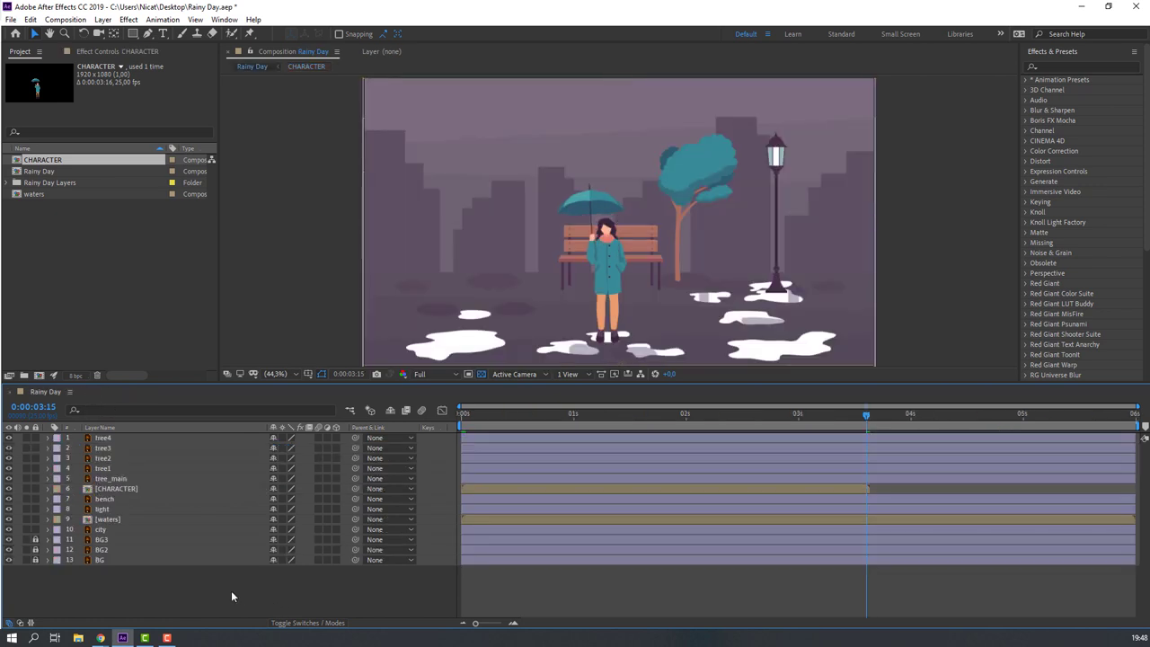
Return to 0:00:00:00 in the Rainy Day composition and add a new adjustment layer above all layers.
drag(513, 420, 435, 416)
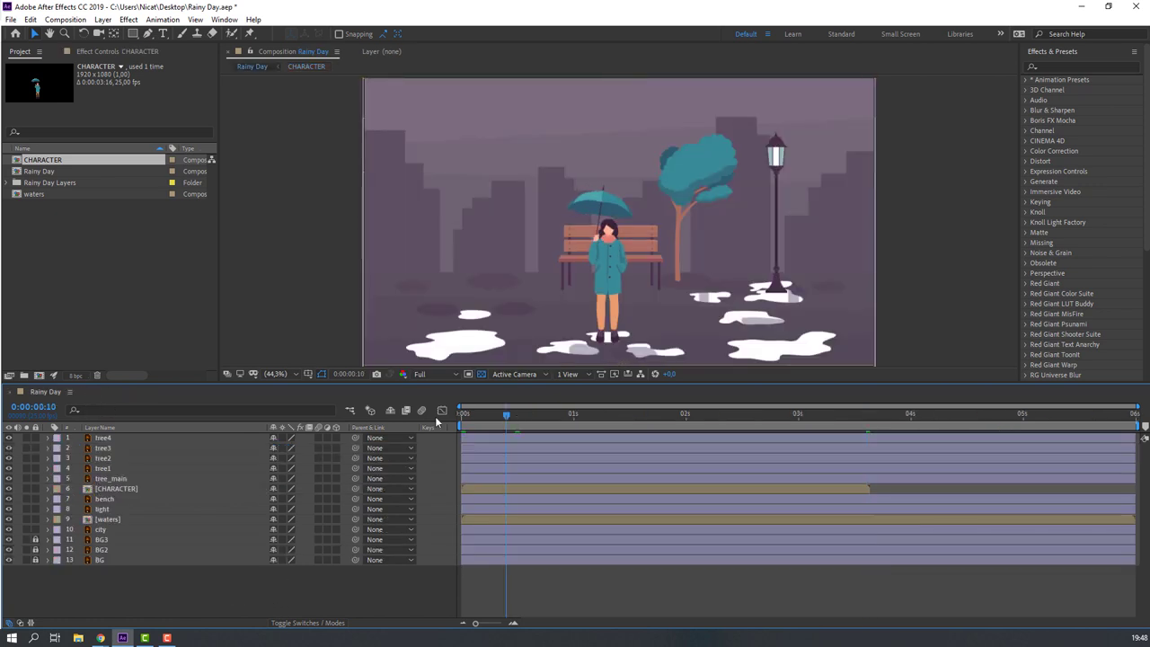
right_click(133, 588)
mouse_move(252, 457)
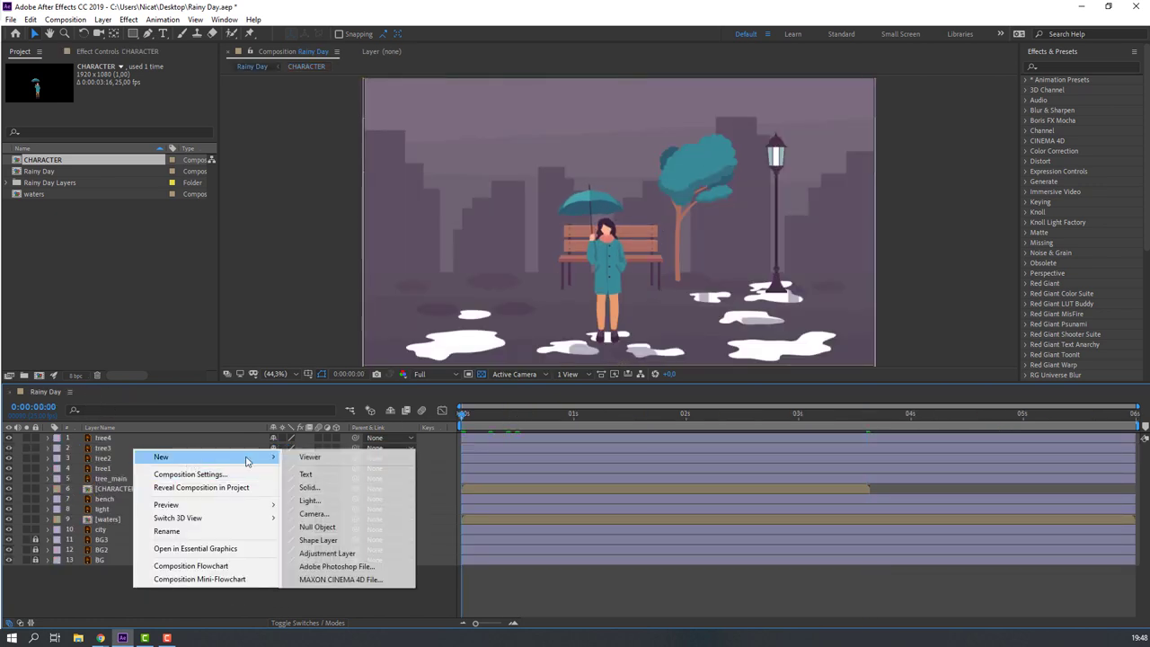
click(319, 554)
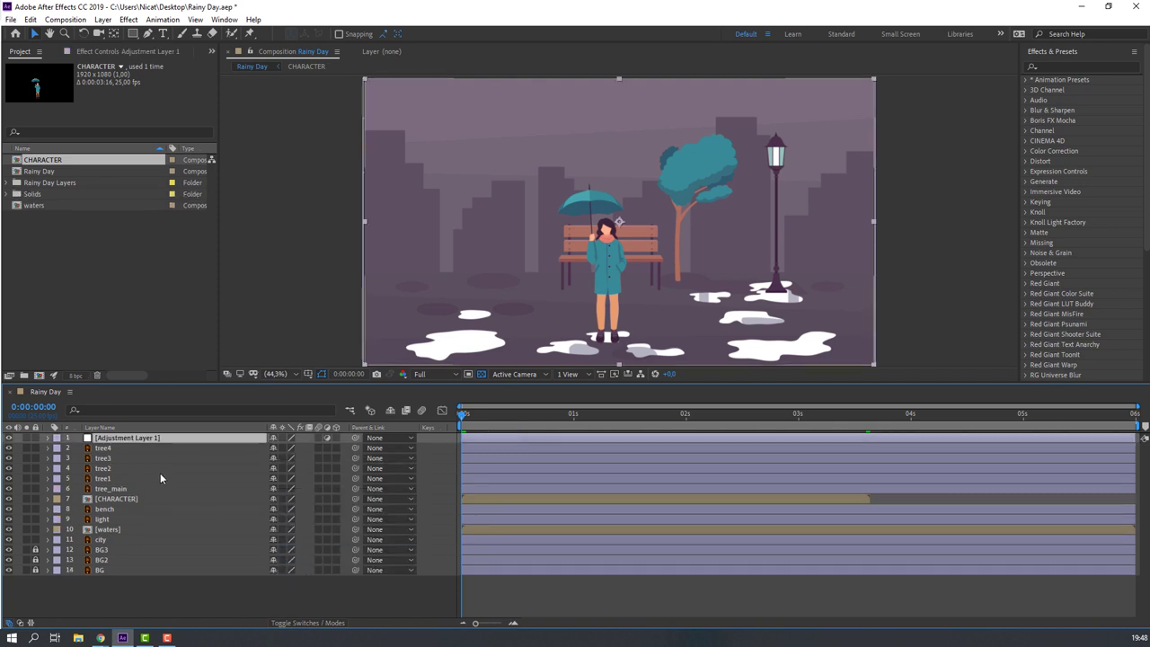
Rename the new adjustment layer as Rain and apply the CC Rainfall effect to it.
key(Return)
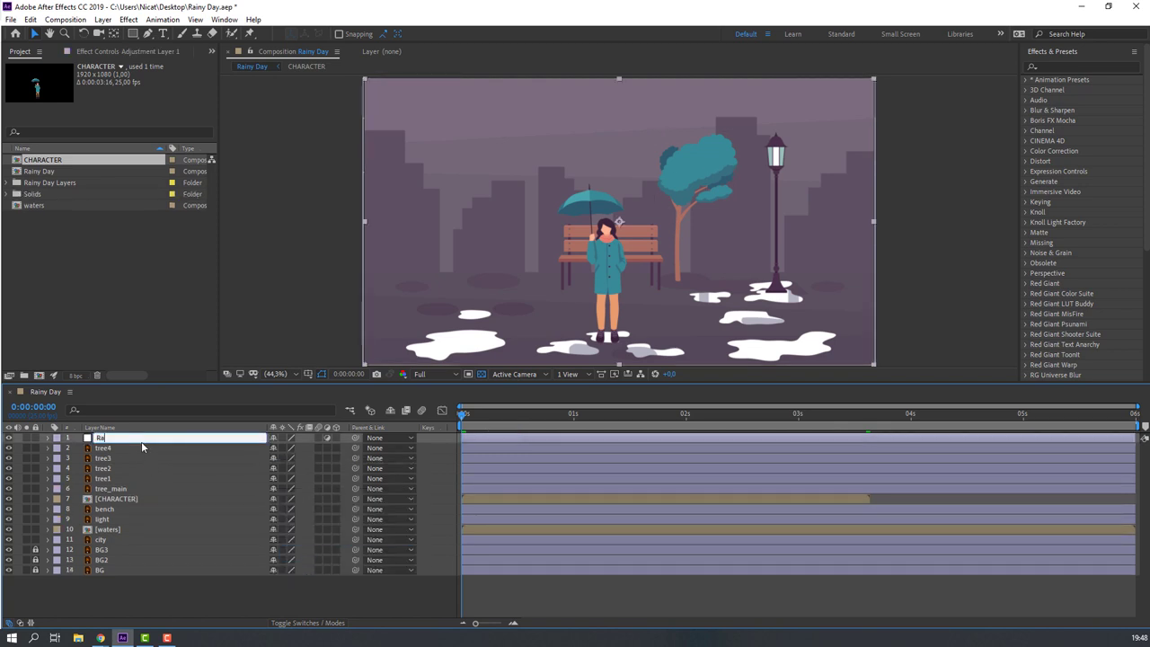
key(Return)
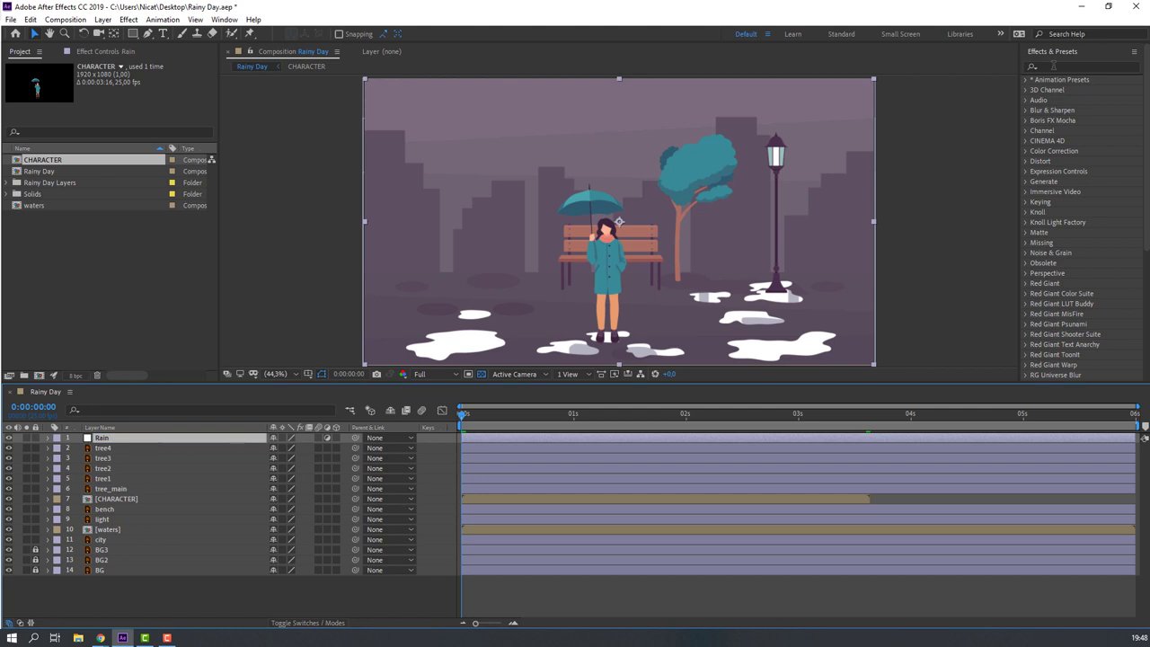
click(1054, 66)
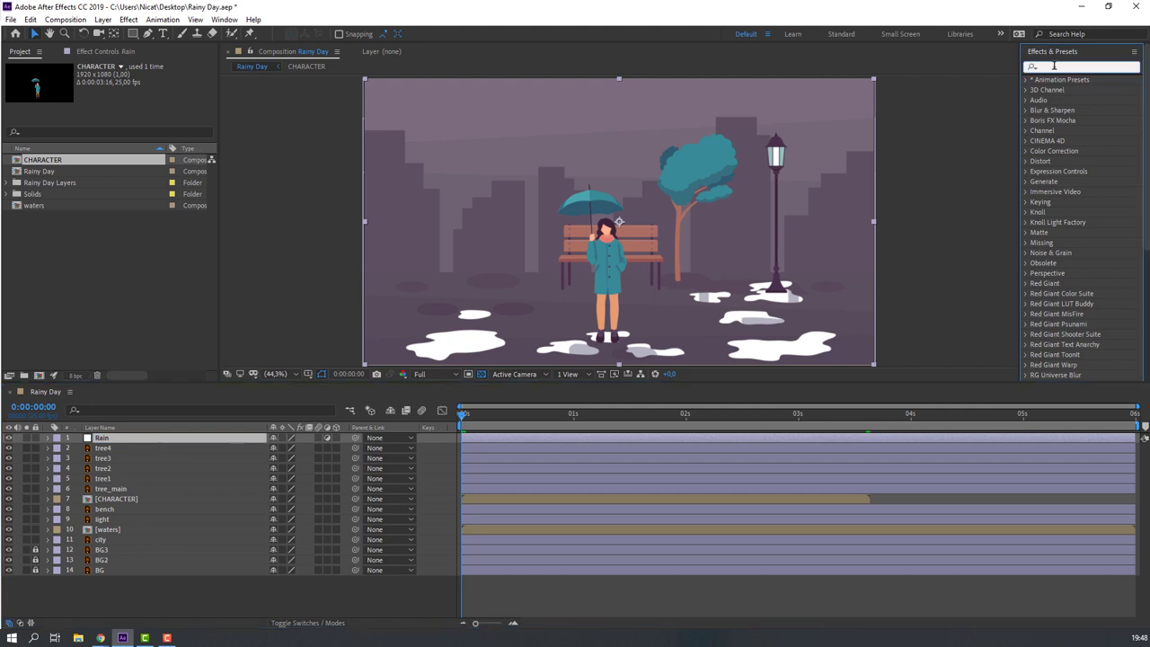
text(cc rain)
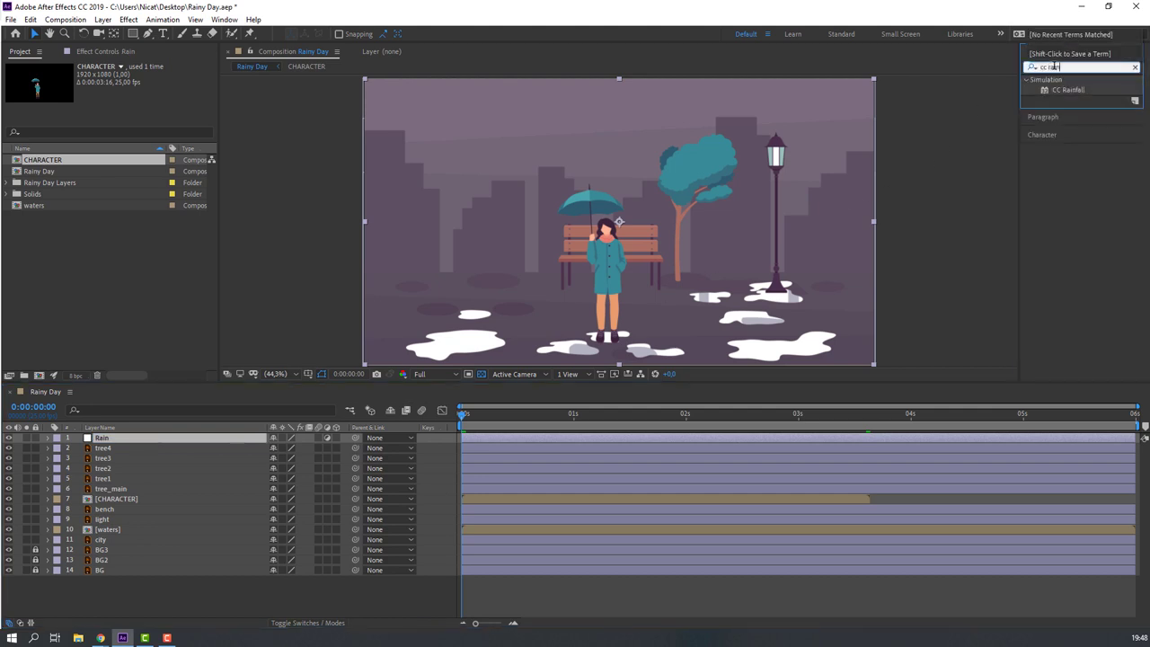
click(1059, 89)
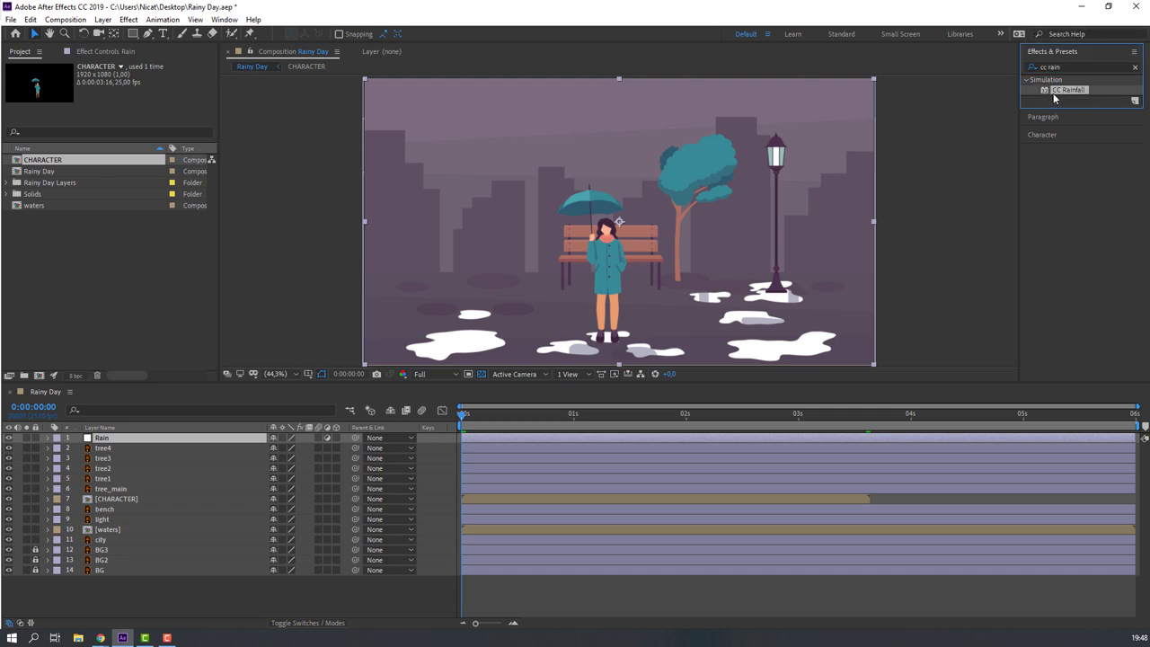
drag(1064, 94, 102, 440)
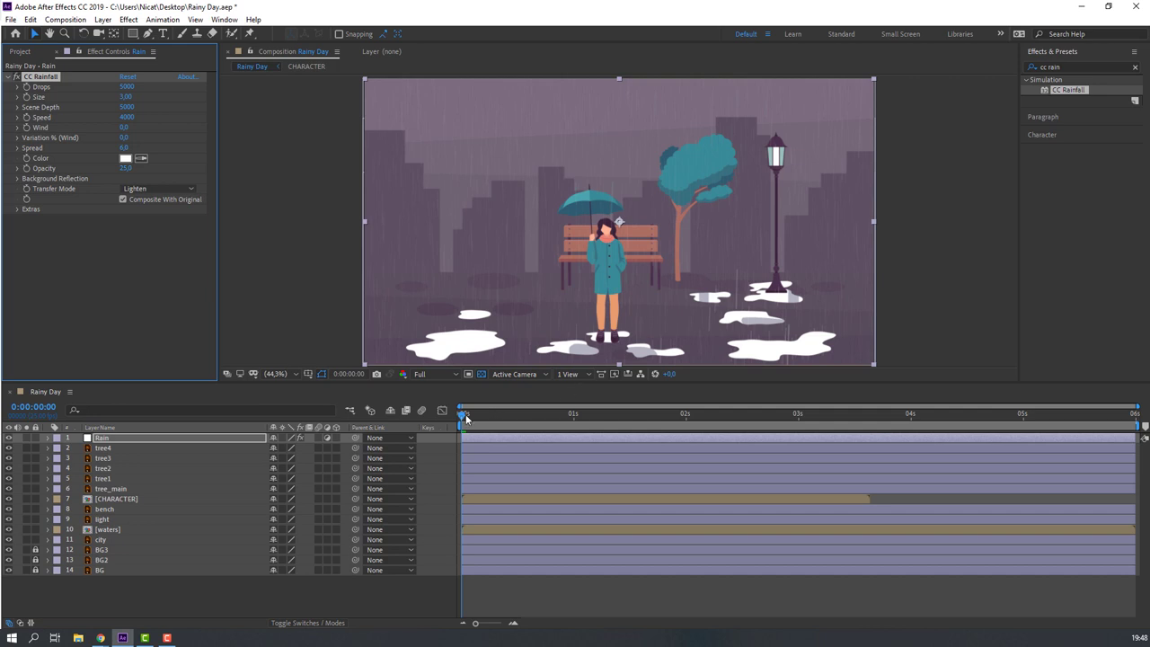
Preview the default rainfall in motion and return to 0:00:00:00.
drag(468, 419, 482, 420)
key(space)
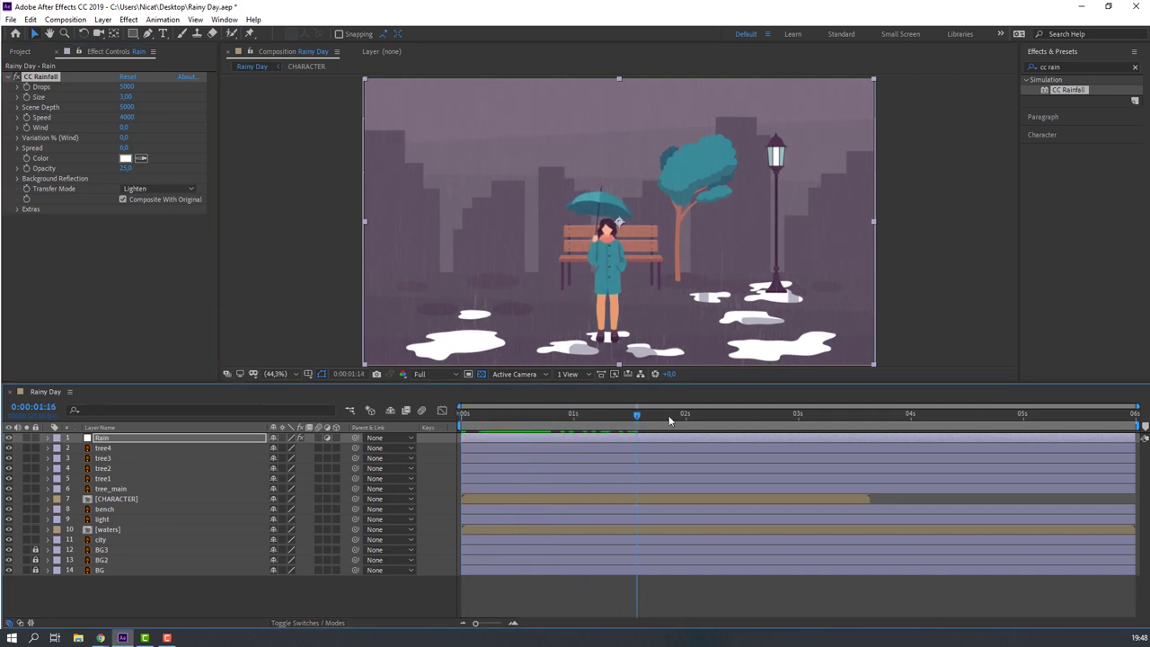
drag(735, 431, 234, 462)
Set the rainfall's Drops to 3200, Size to 1.97 and Speed to 2000, and preview the lighter rain.
scroll(463, 291, up, 1)
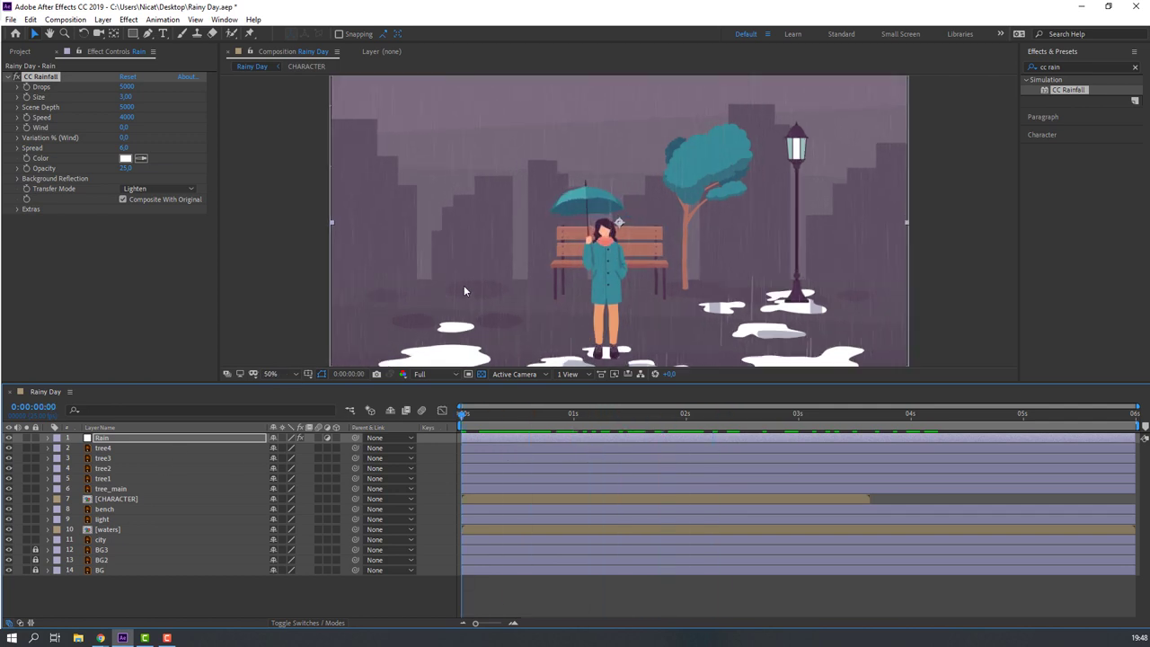
scroll(443, 301, up, 1)
drag(344, 244, 441, 263)
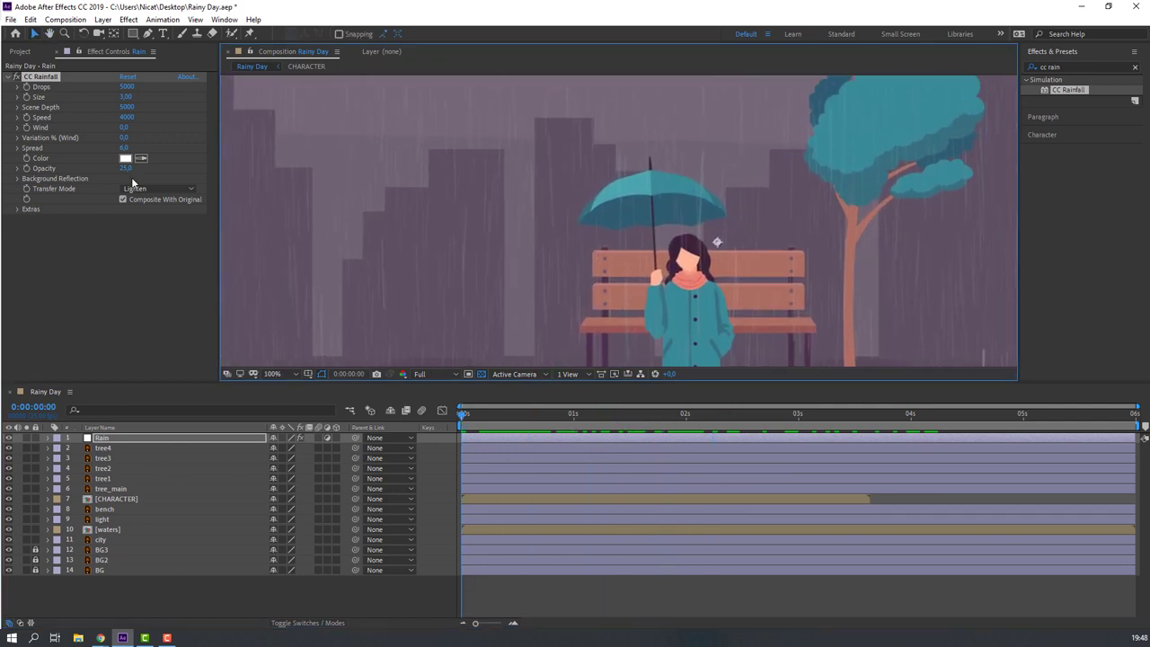
drag(125, 96, 68, 101)
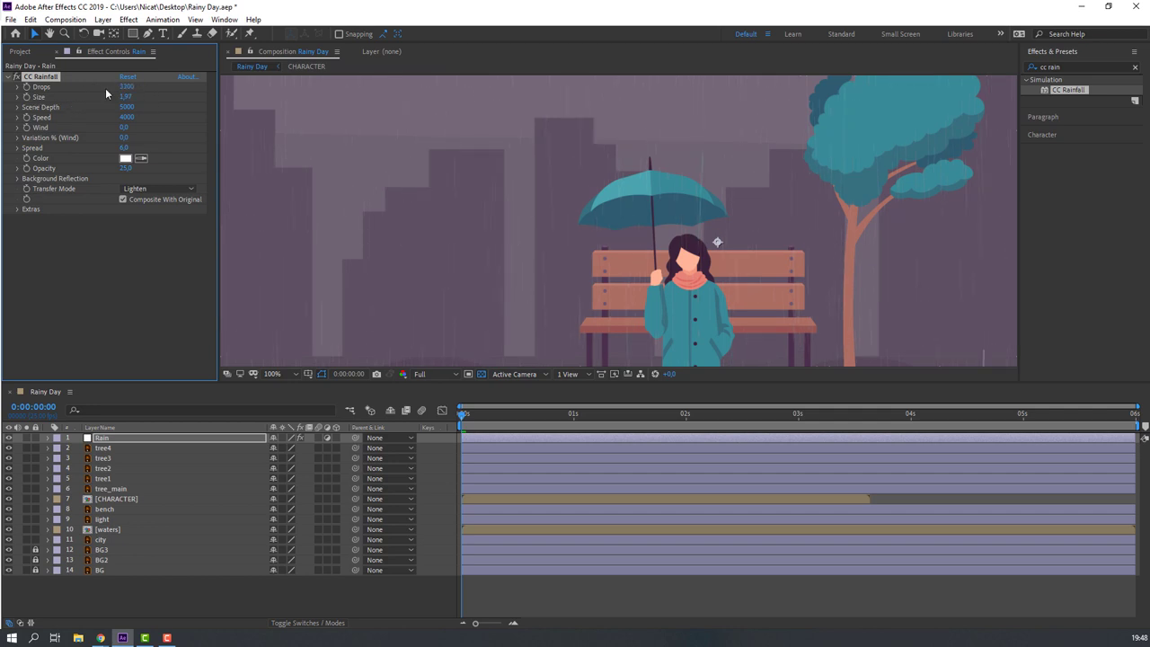
drag(125, 117, 128, 120)
text(2000)
key(Return)
scroll(398, 238, down, 1)
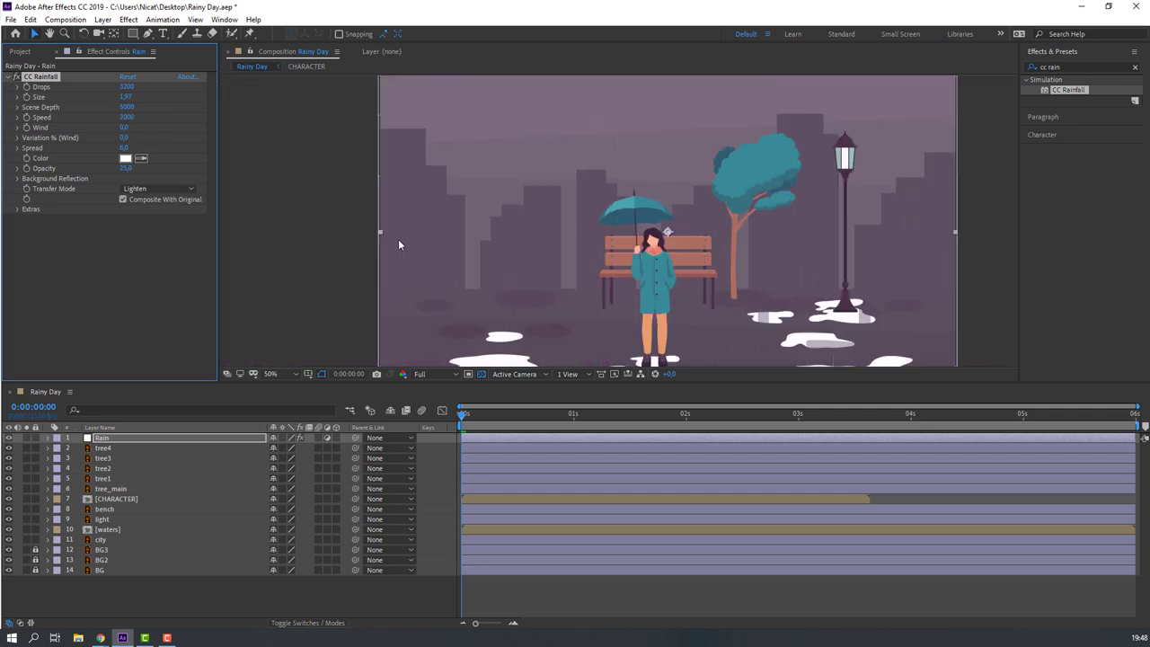
key(space)
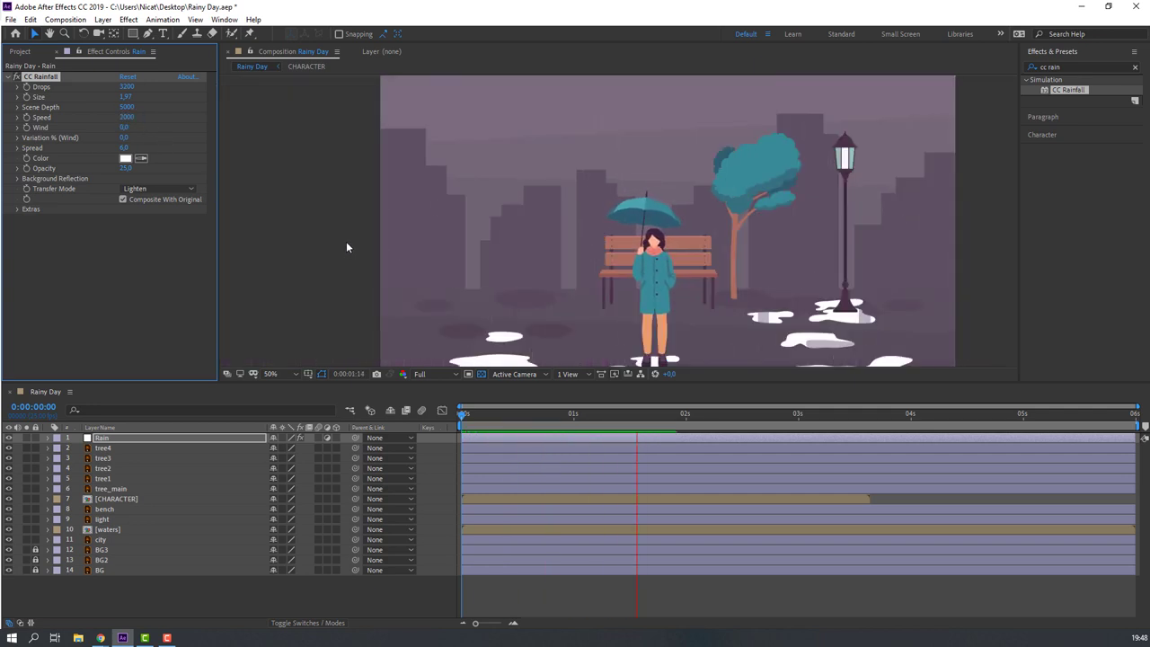
key(space)
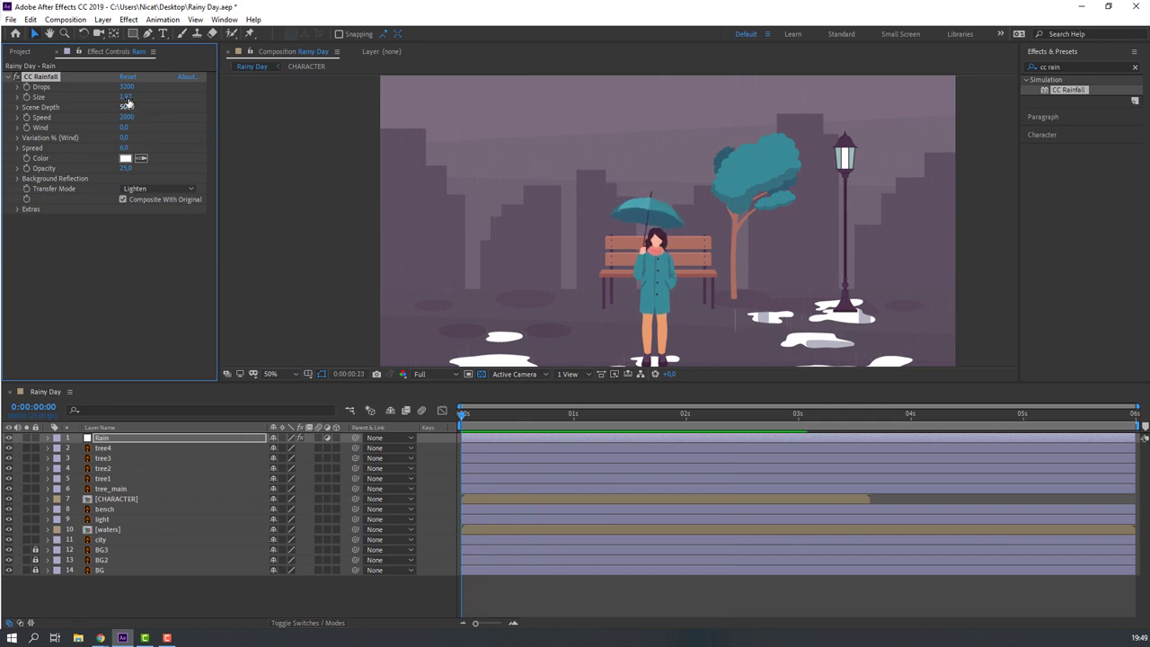
Set the rainfall's Size to 2 and Drops to 21700, and preview it with the whole frame fitted in view.
click(130, 97)
text(2)
key(Return)
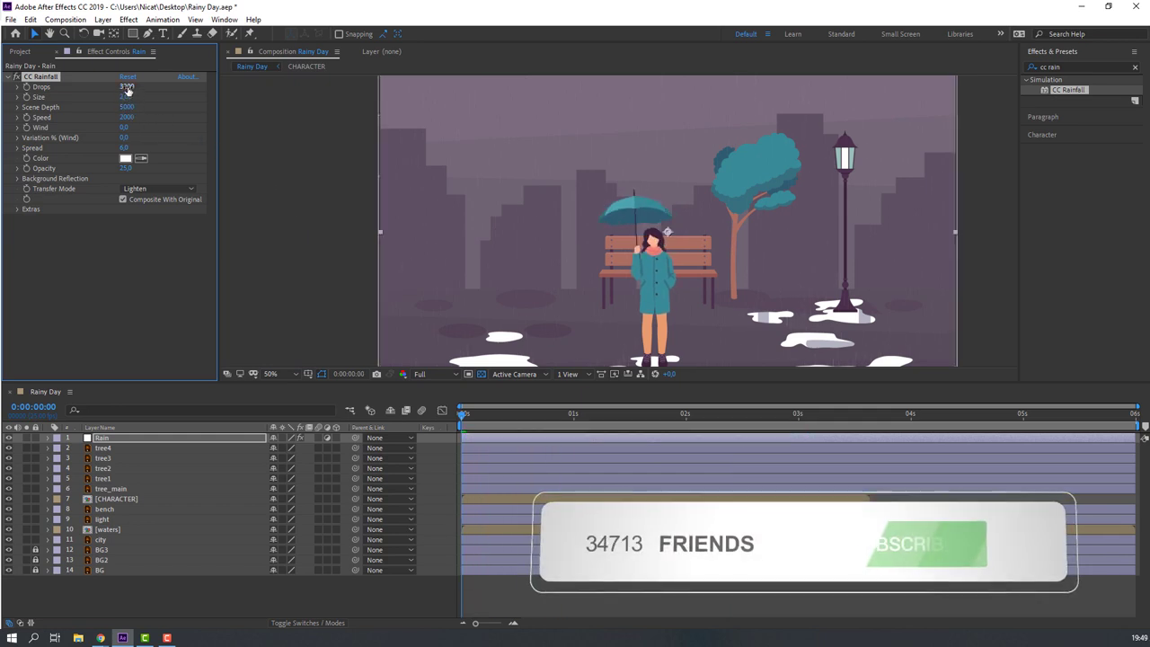
key(space)
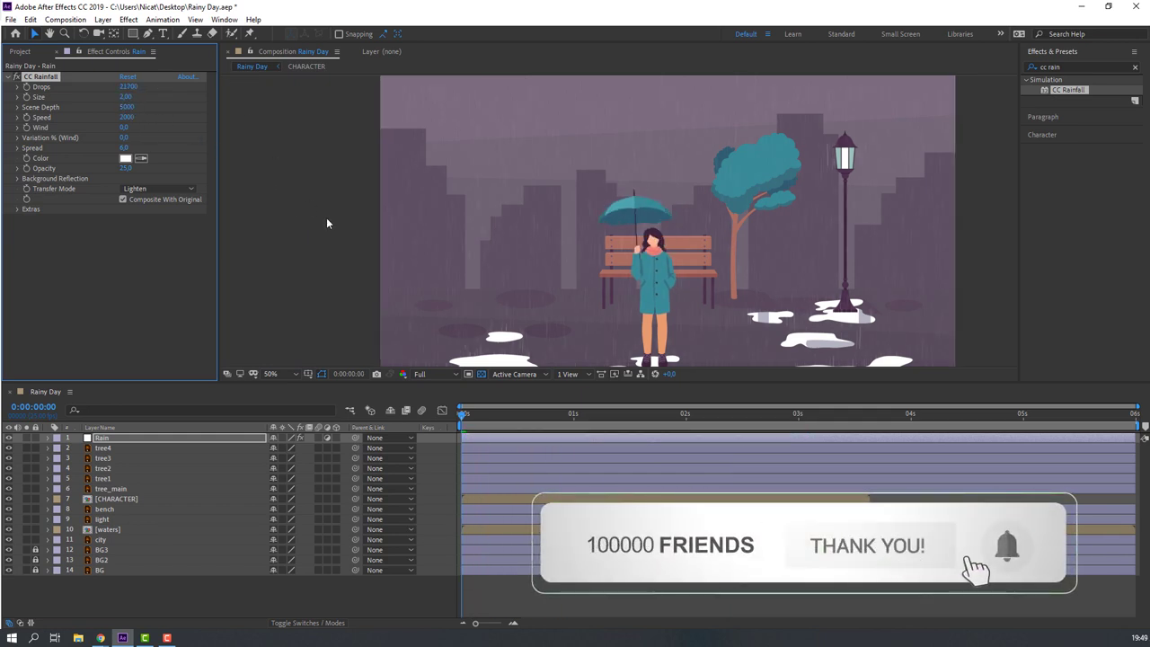
click(278, 371)
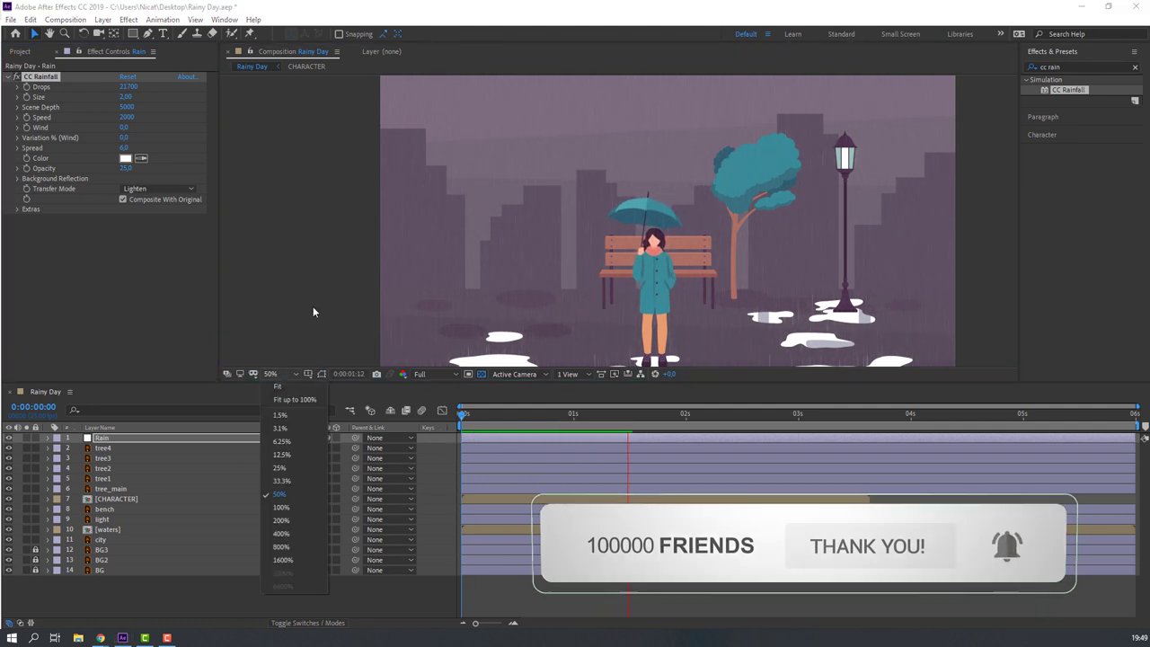
click(281, 397)
click(532, 417)
Slant the rain by setting the rainfall's Wind to 1120, and preview the motion.
scroll(519, 244, up, 1)
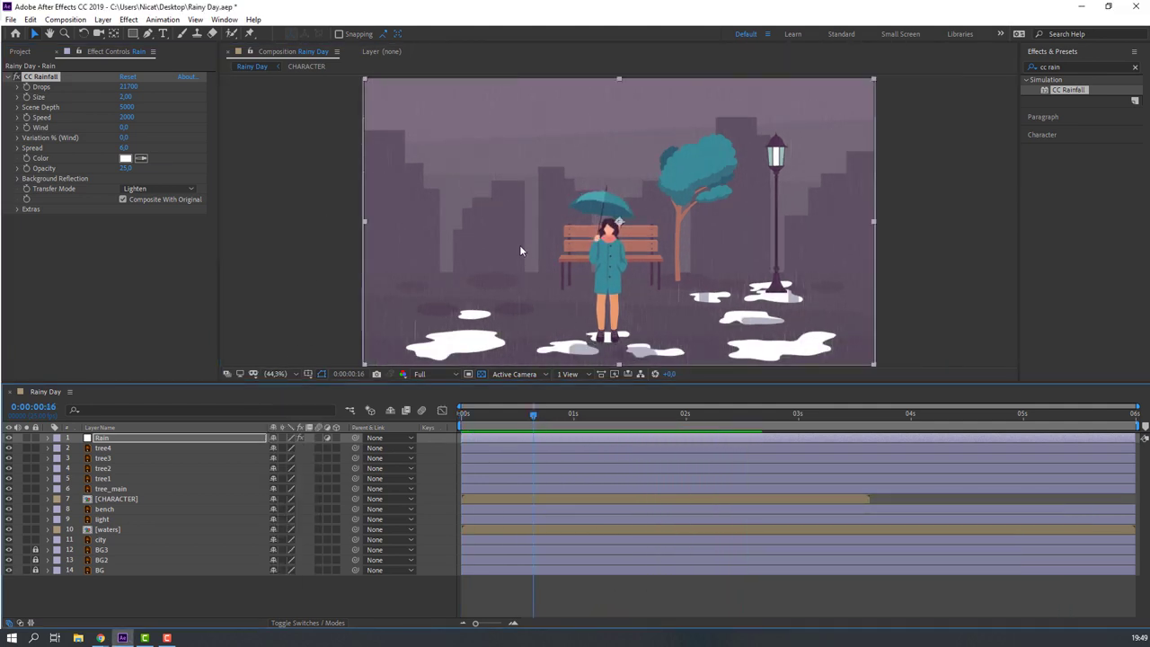
click(45, 128)
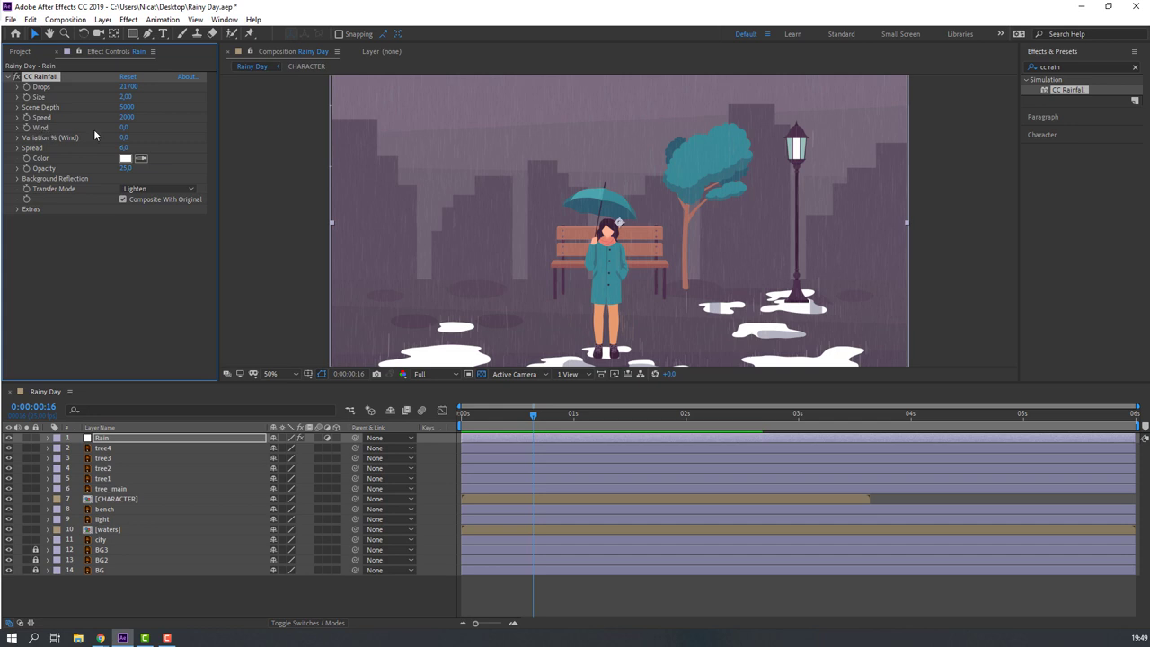
drag(117, 129, 100, 129)
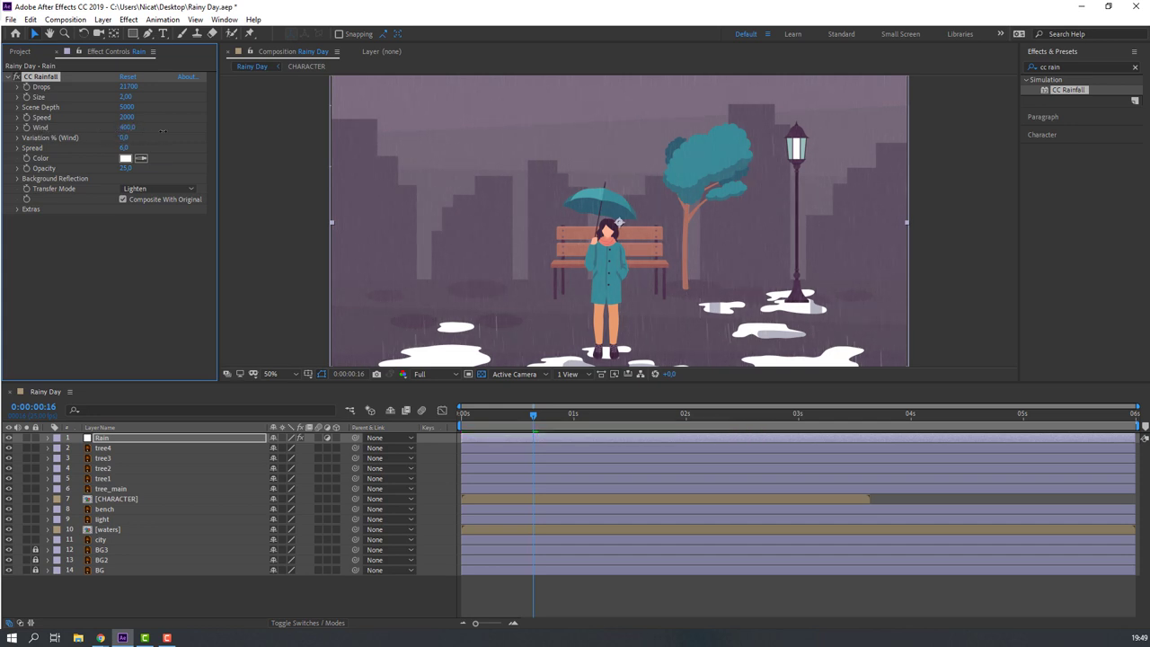
key(space)
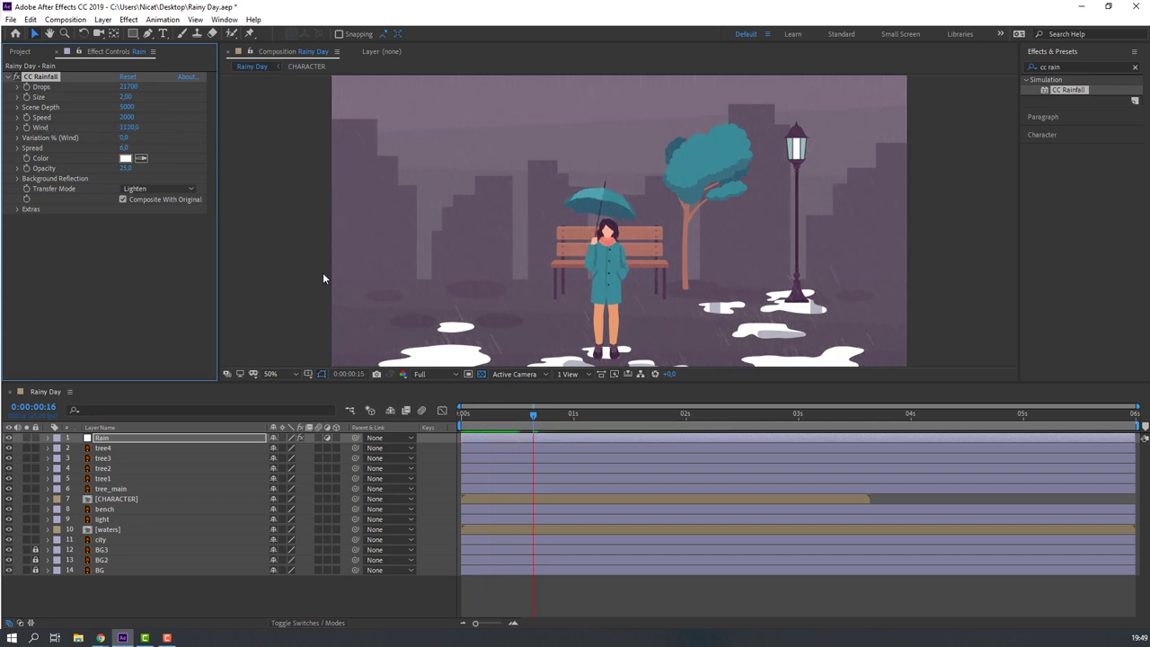
Add another adjustment layer above the Rain layer and name it water drop.
click(284, 584)
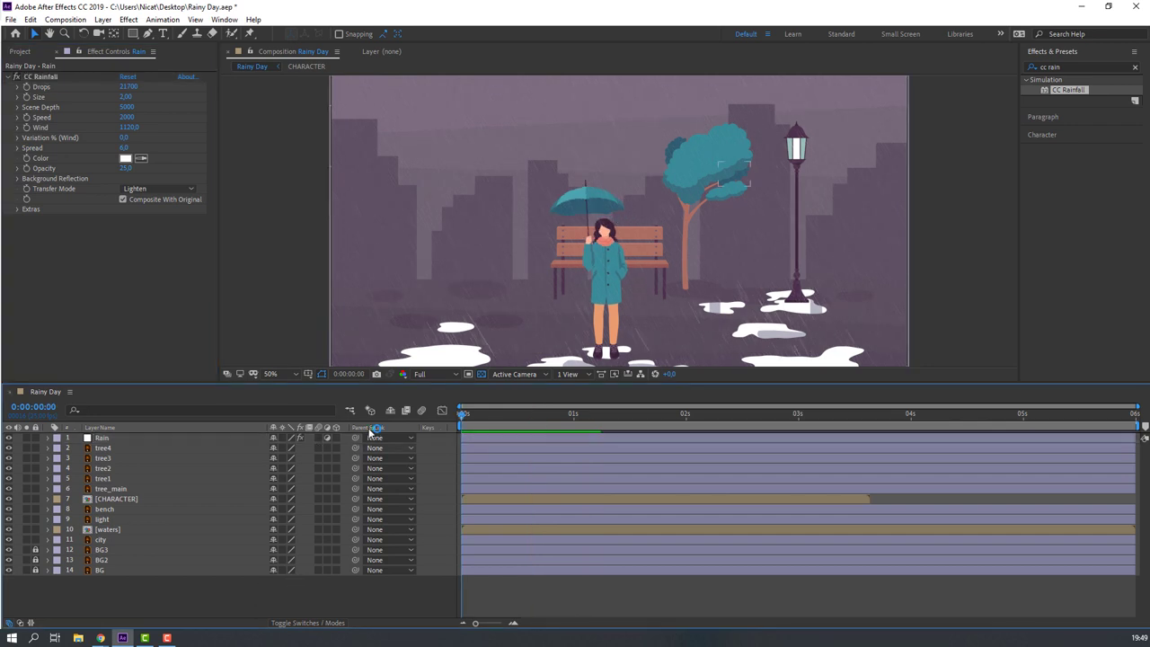
right_click(200, 600)
mouse_move(214, 468)
click(351, 563)
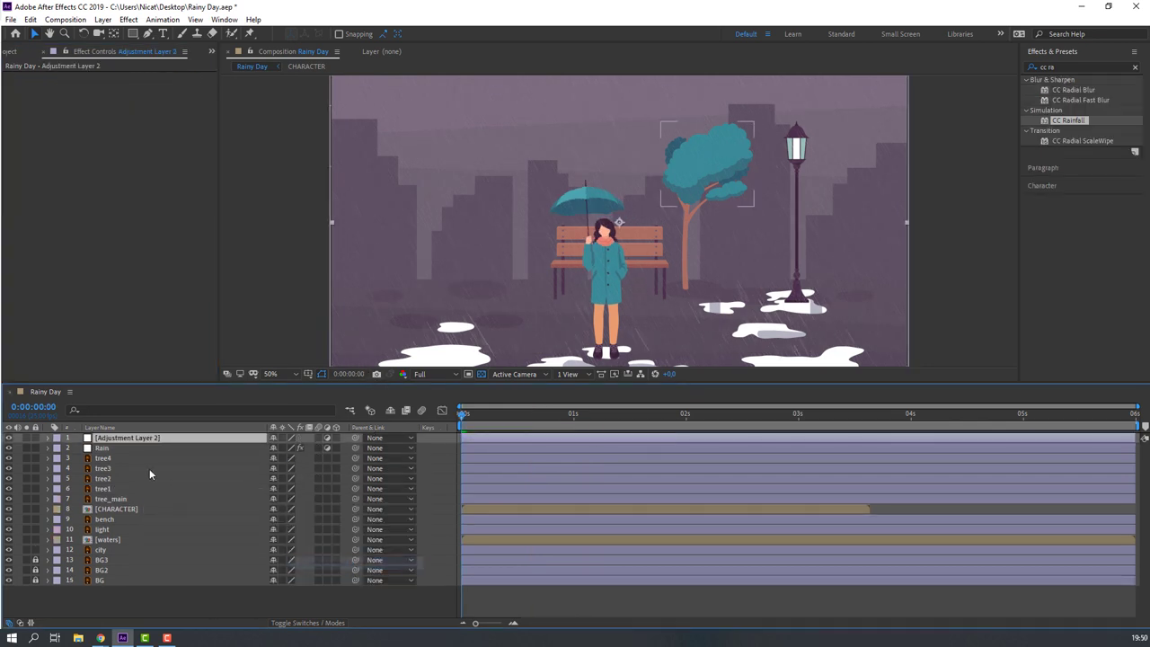
key(Return)
text(wat)
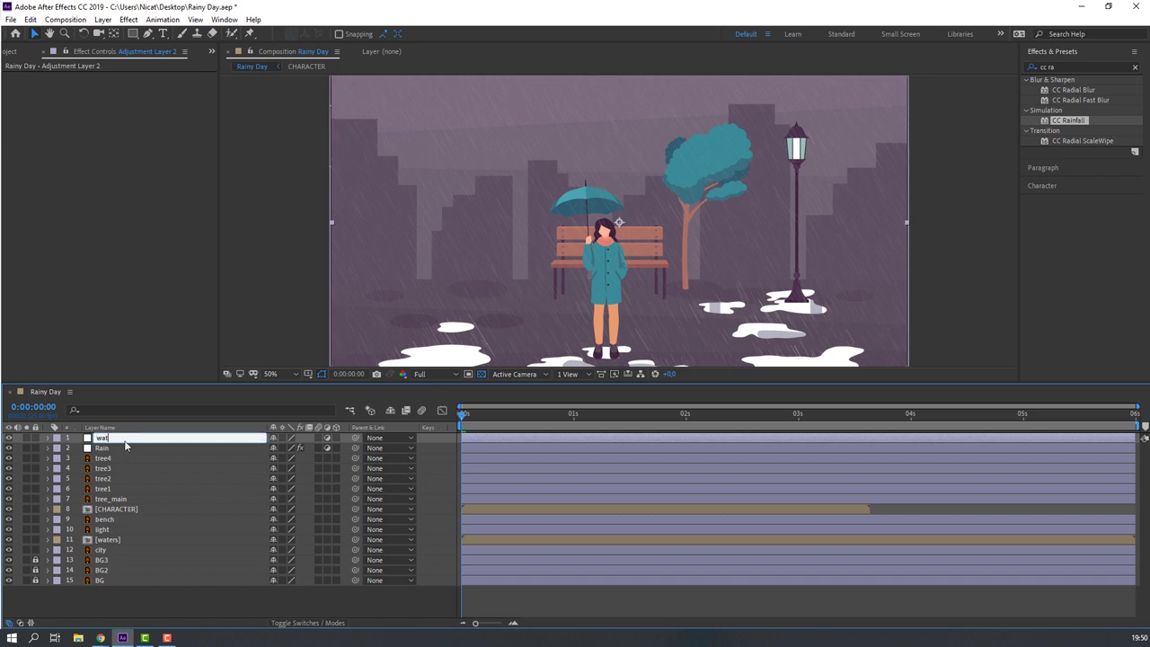
text(er drop)
key(Return)
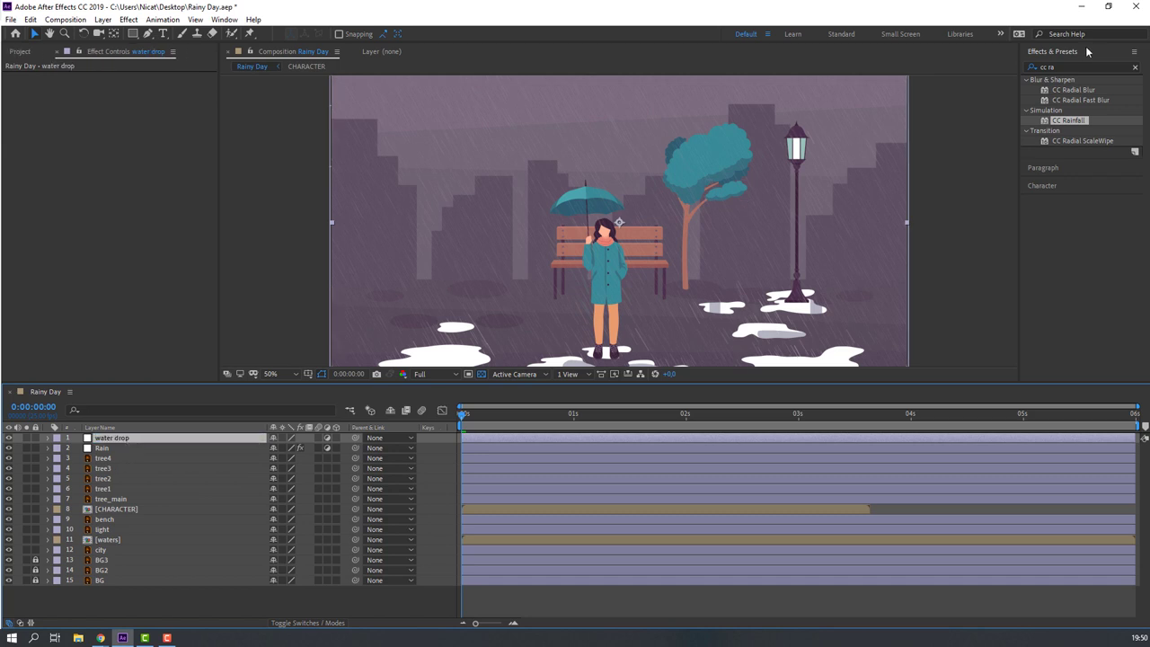
Find the CC Drizzle effect and apply it to the water drop layer.
click(1069, 67)
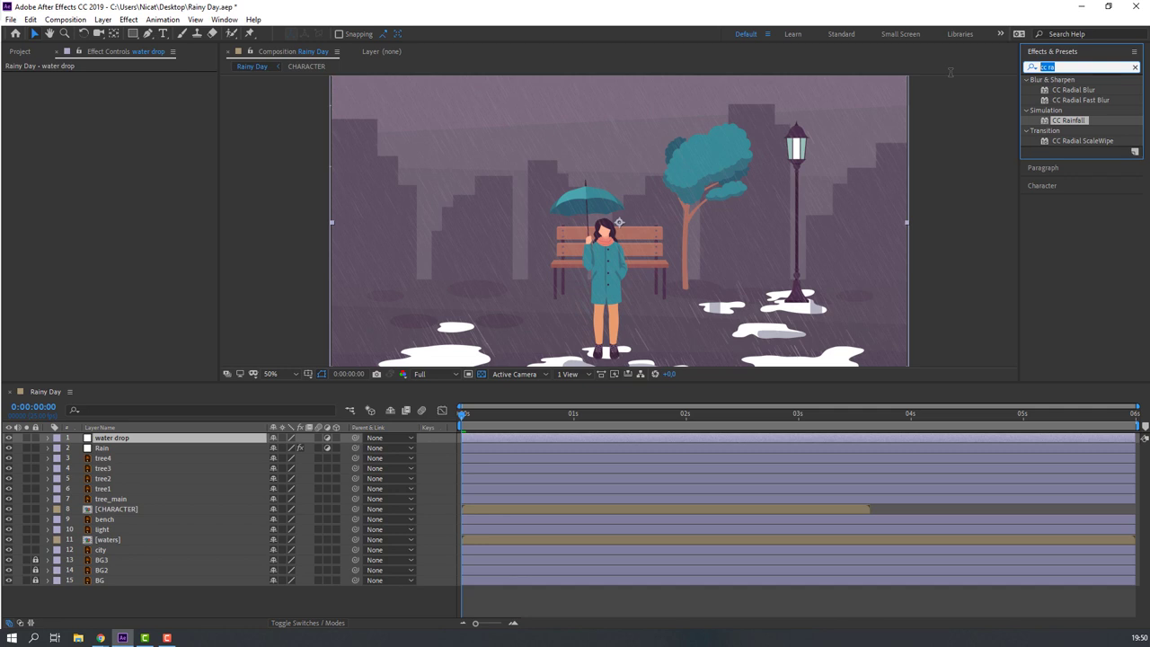
text(cc dro)
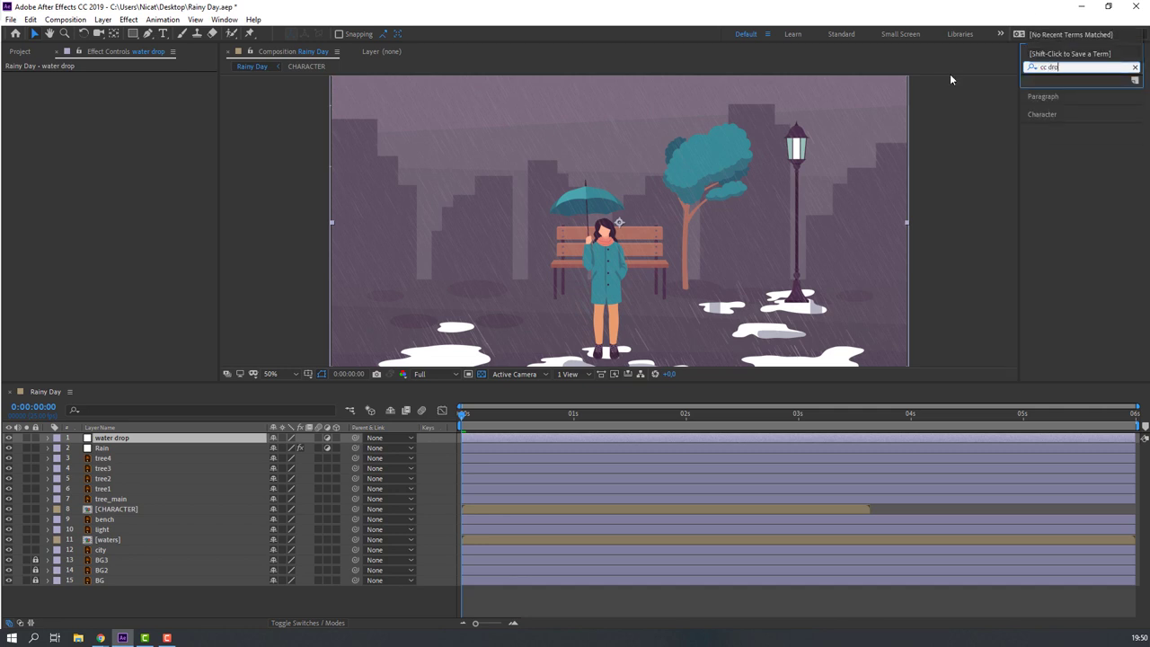
key(BackSpace)
click(1069, 91)
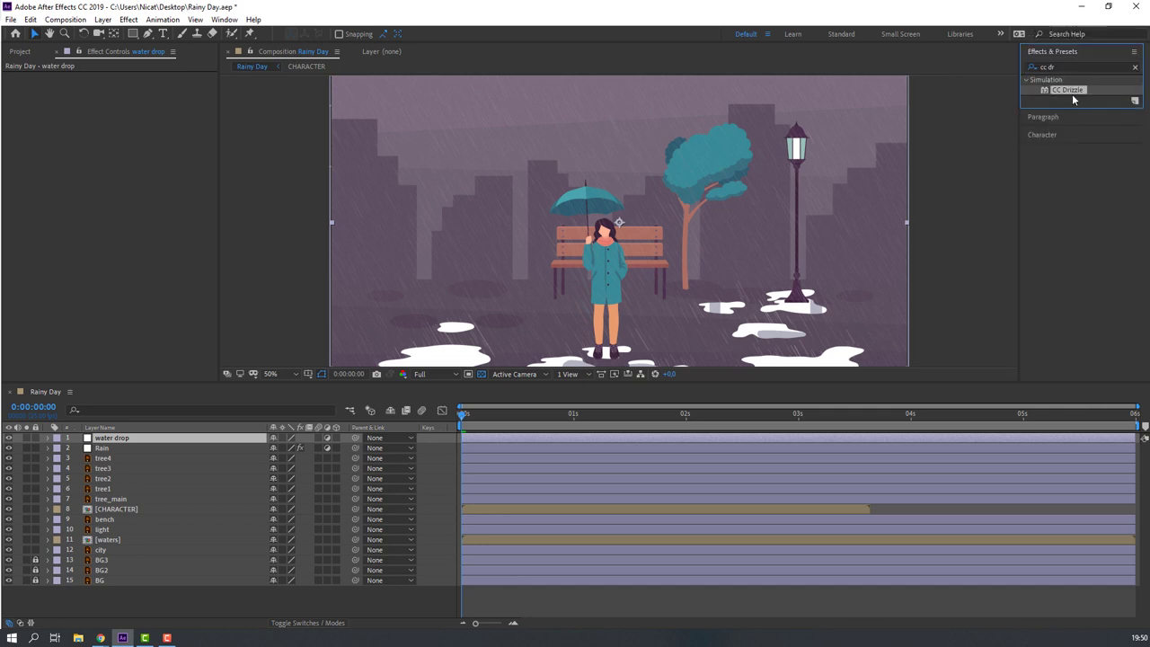
drag(1062, 97, 109, 441)
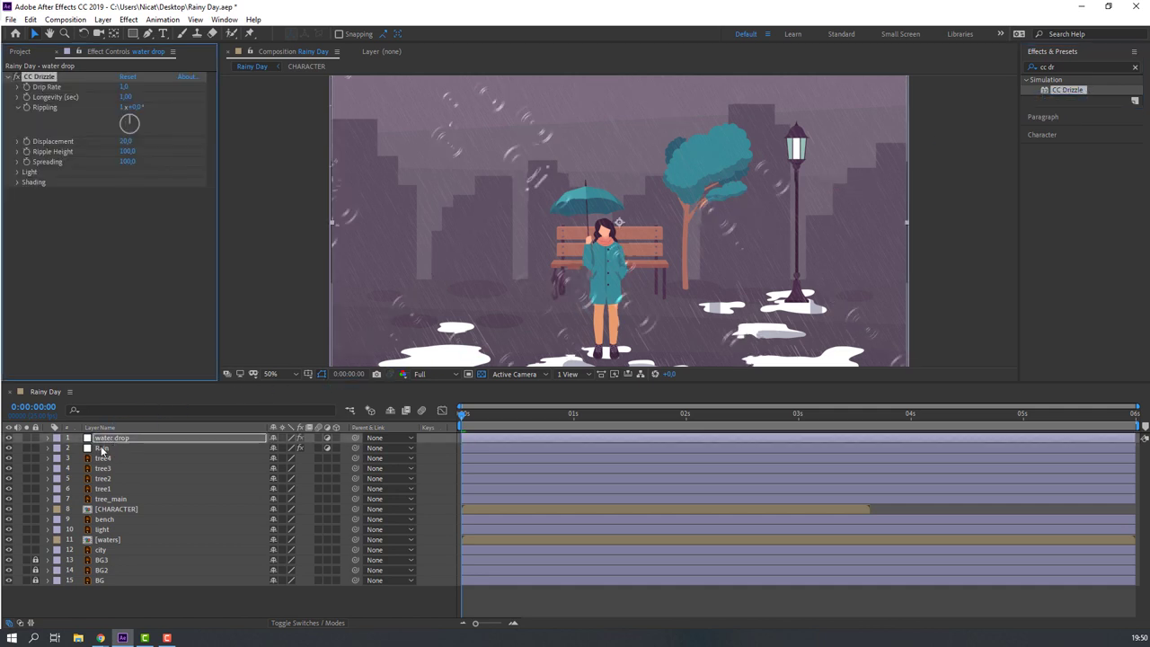
Make the water drop layer 3D, lower the preview resolution to Quarter and set the layer's X Rotation to -62°.
click(337, 441)
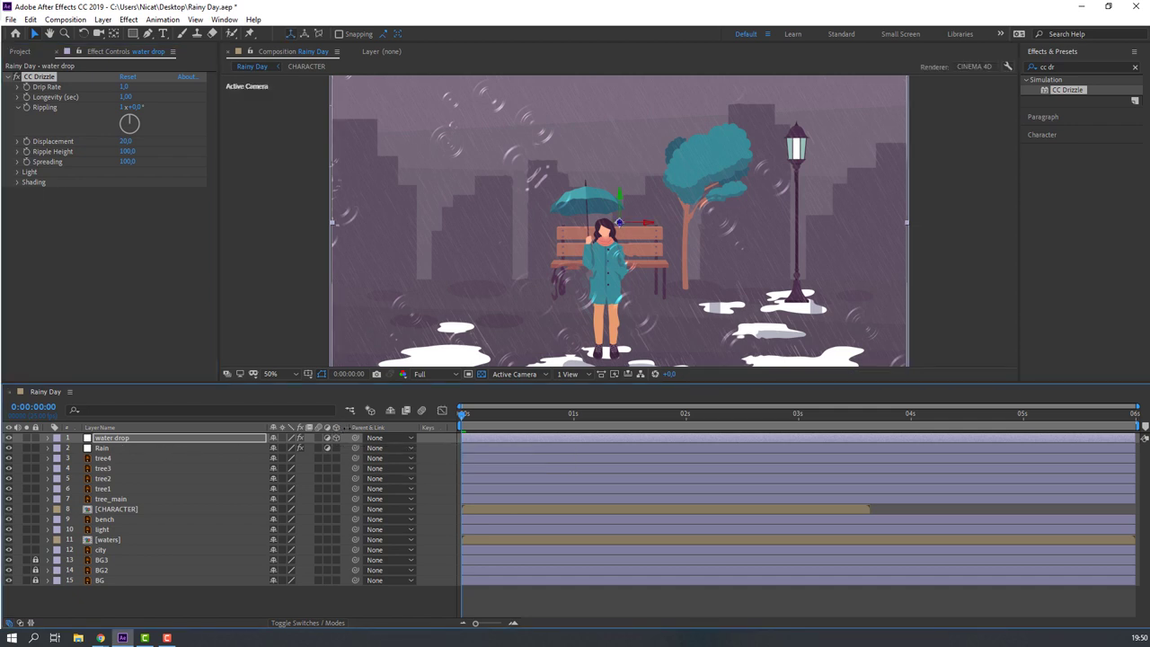
click(430, 377)
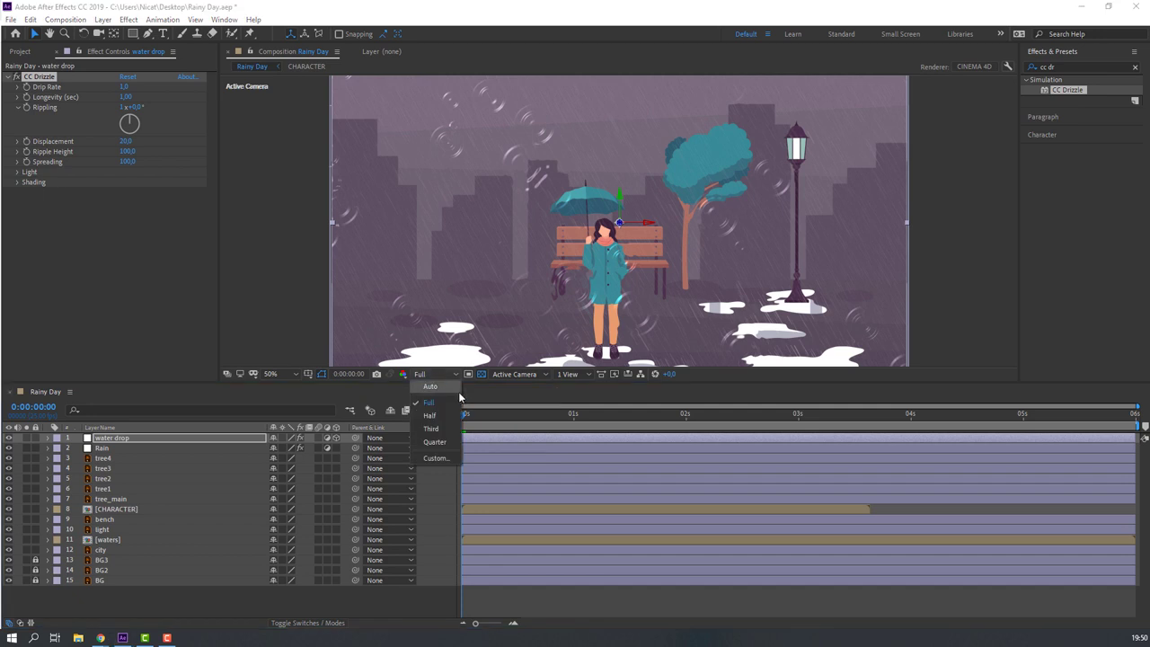
click(441, 437)
key(r)
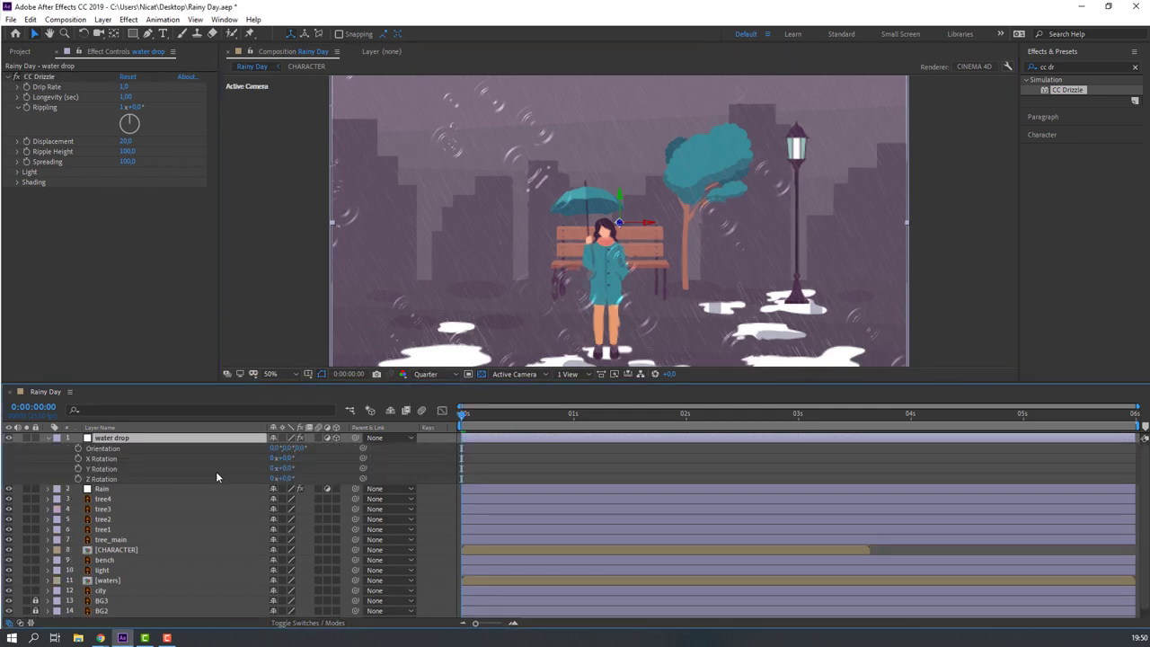
drag(283, 457, 255, 465)
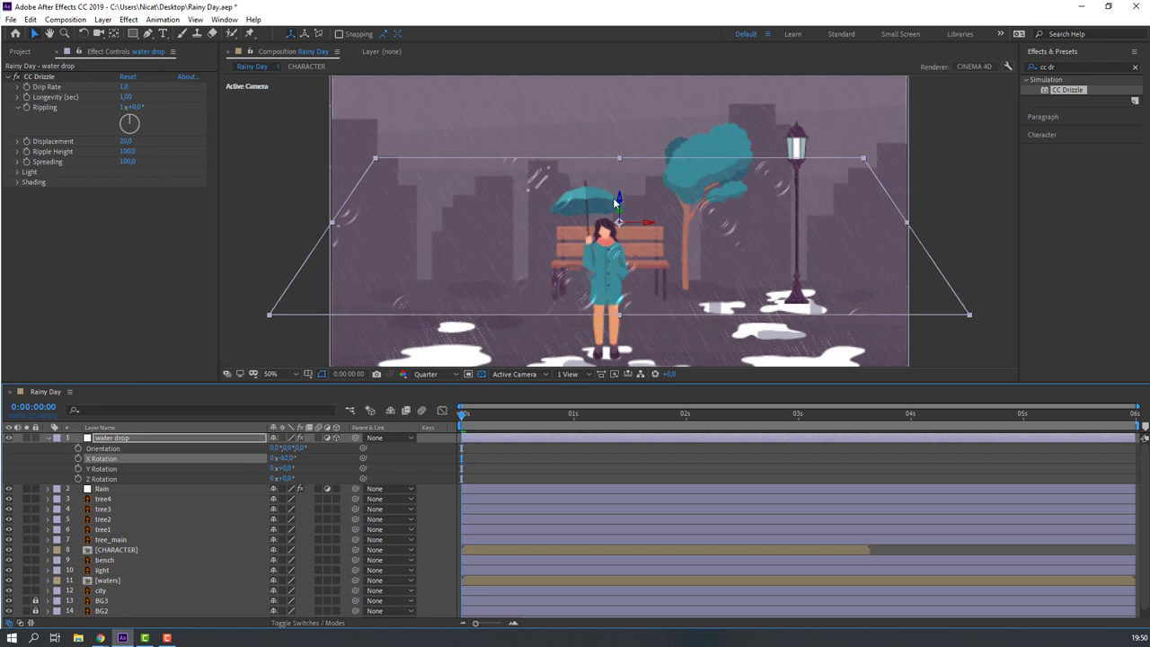
Move the tilted water drop layer down onto the ground and enlarge it beyond both sides of the frame.
drag(620, 203, 578, 297)
drag(501, 293, 482, 195)
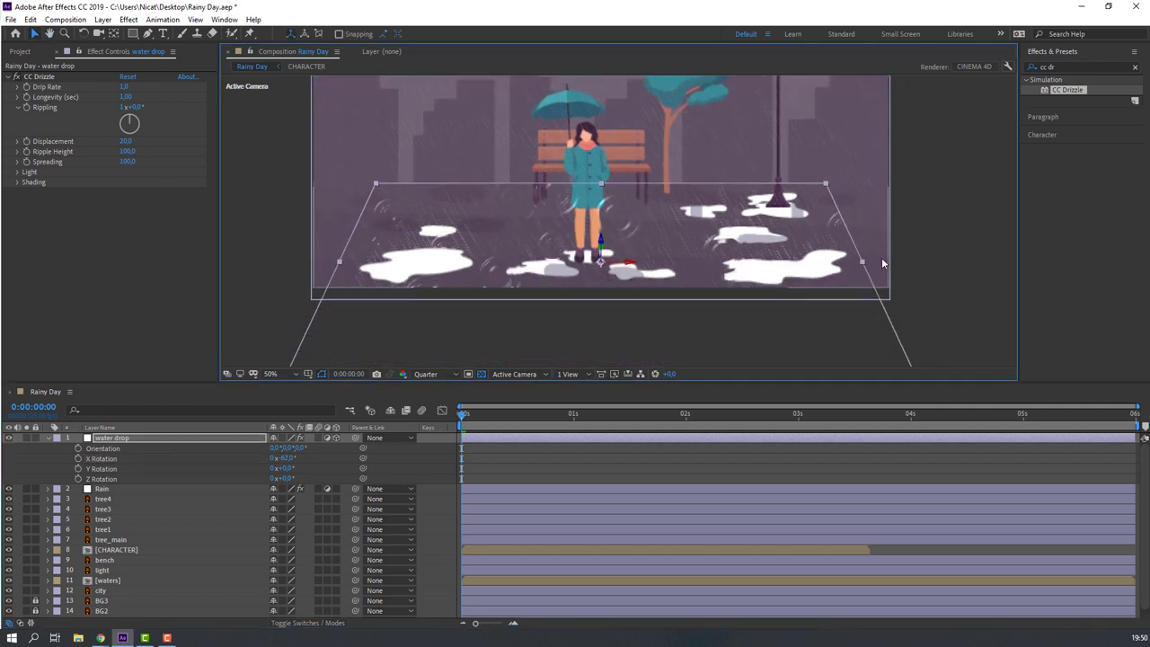
drag(862, 265, 978, 261)
drag(604, 244, 612, 292)
Set the drizzle's Drip Rate to 2.1 and Ripple Height to 59, and deselect the layer.
drag(125, 87, 200, 87)
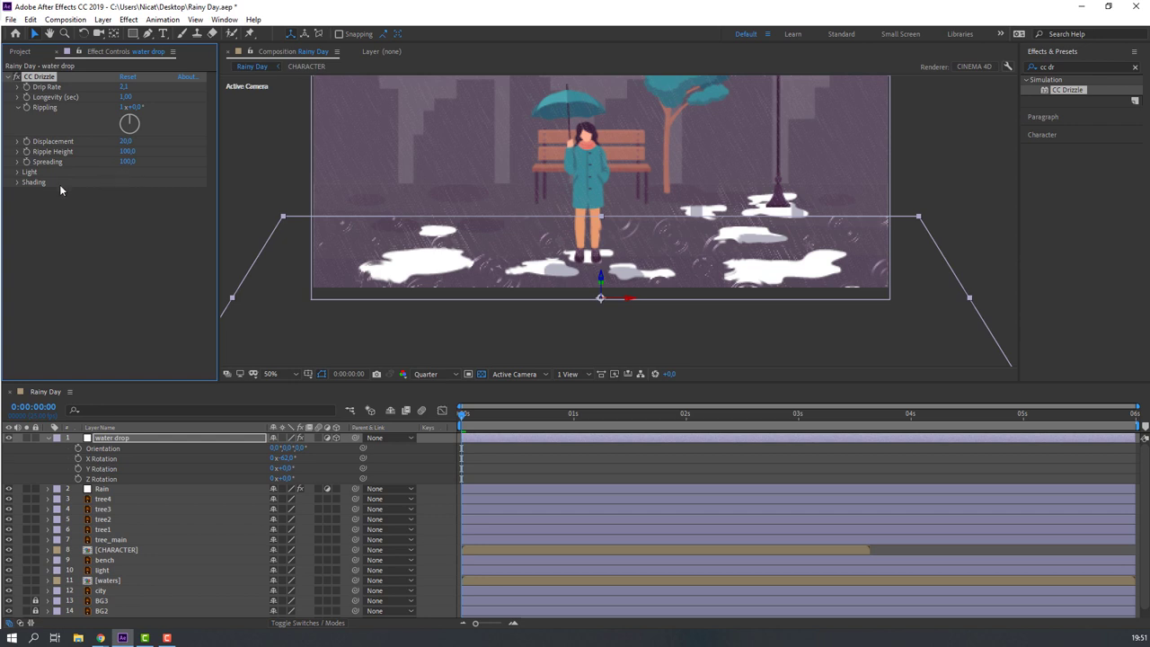
drag(128, 154, 94, 157)
click(511, 448)
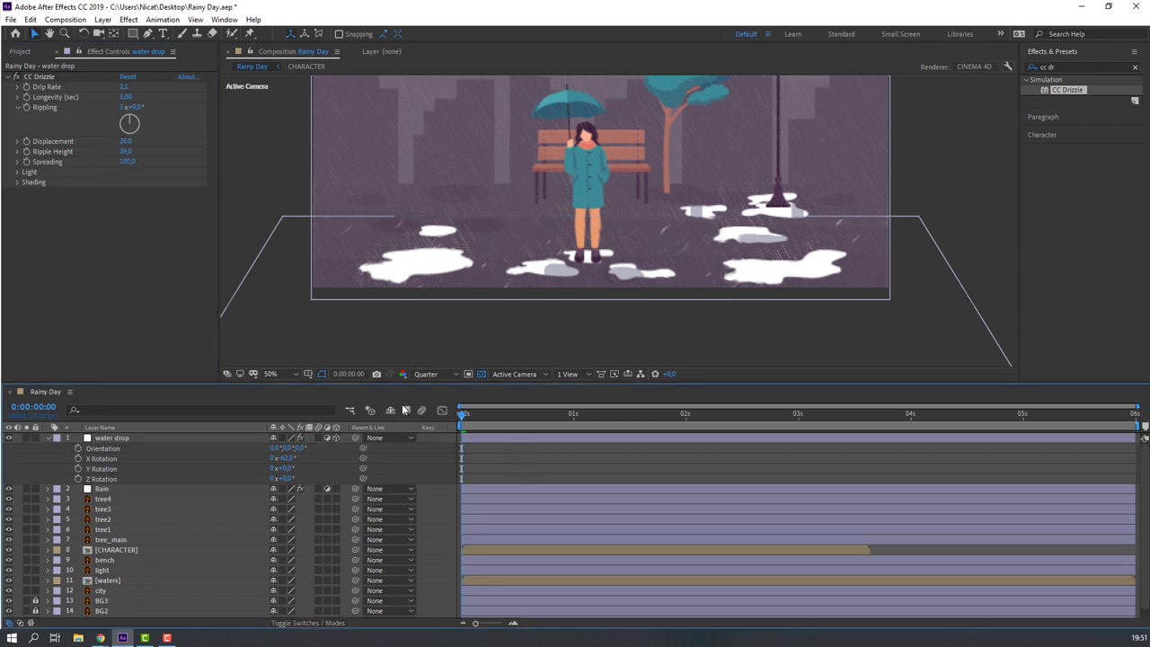
Preview the ground ripples, fit the whole composition in view, return to the first frame and collapse the water drop layer's properties.
key(space)
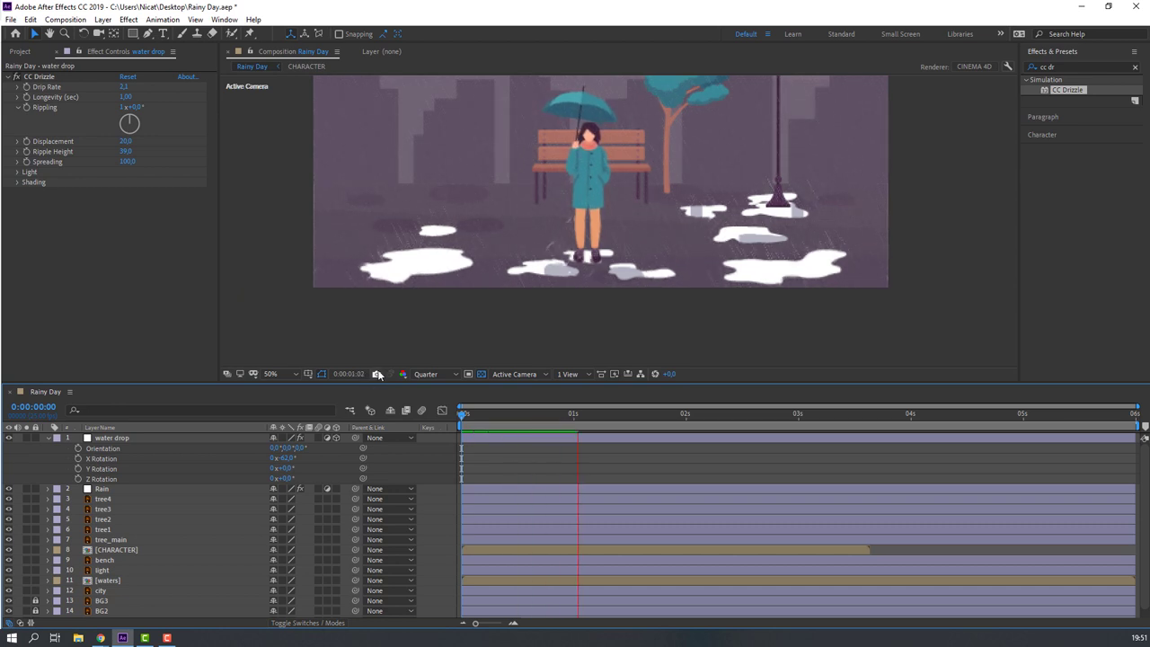
click(508, 415)
click(270, 373)
click(292, 402)
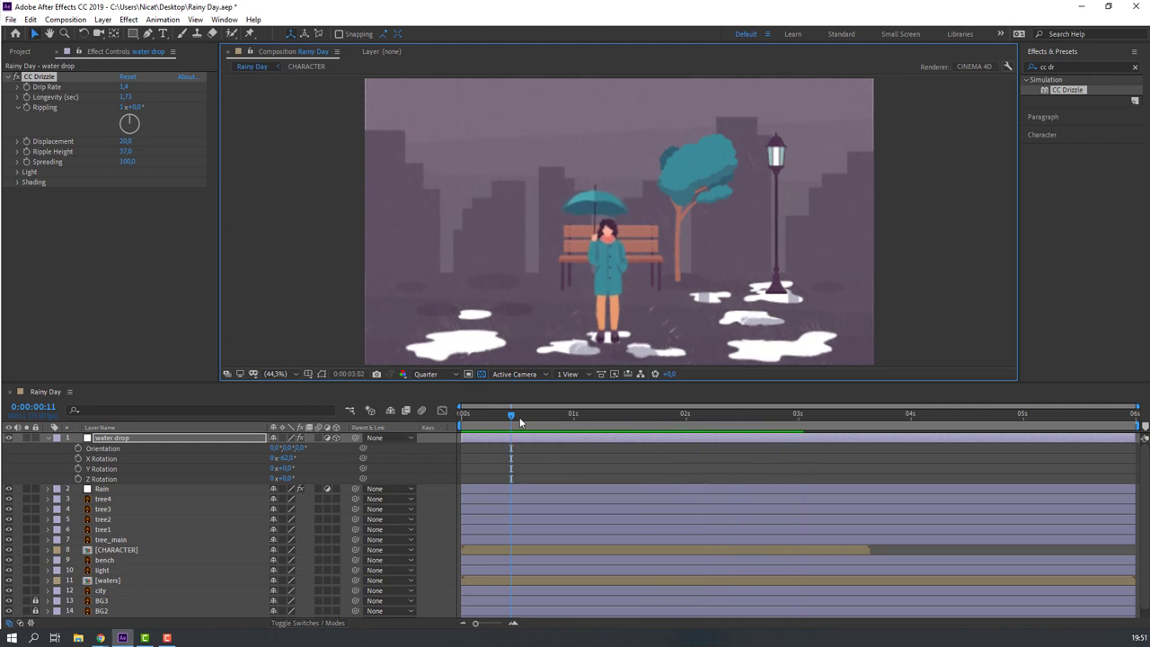
drag(512, 416, 449, 418)
click(47, 438)
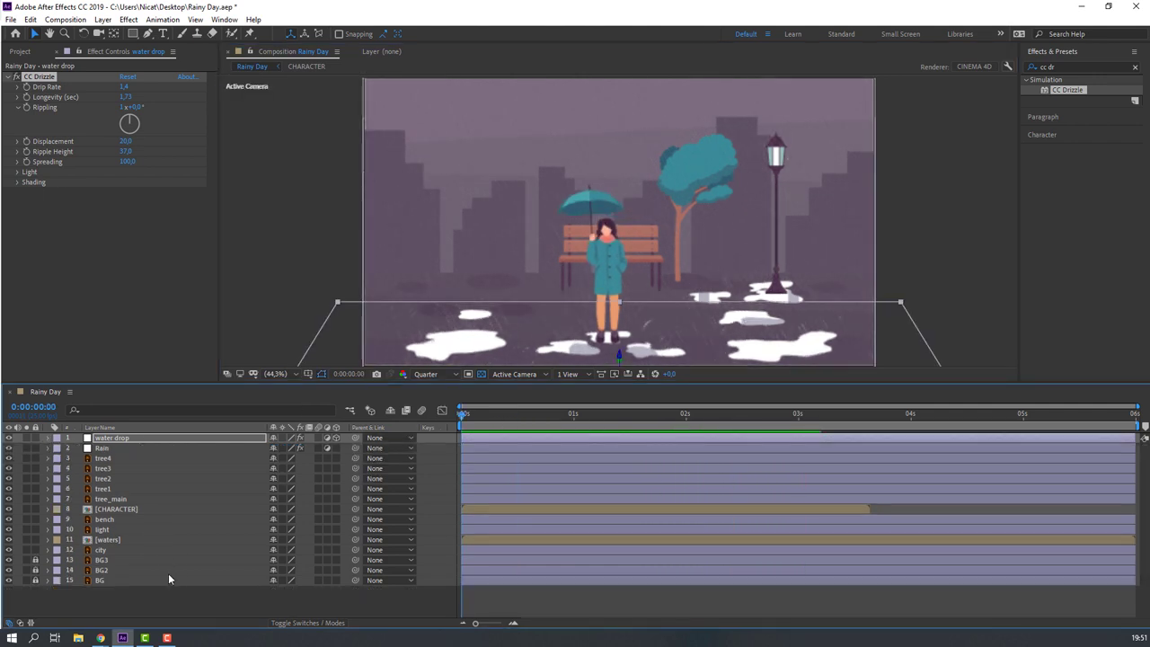
Open the waters precomp and add a Scale keyframe to all ten water layers at the last frame.
double_click(107, 543)
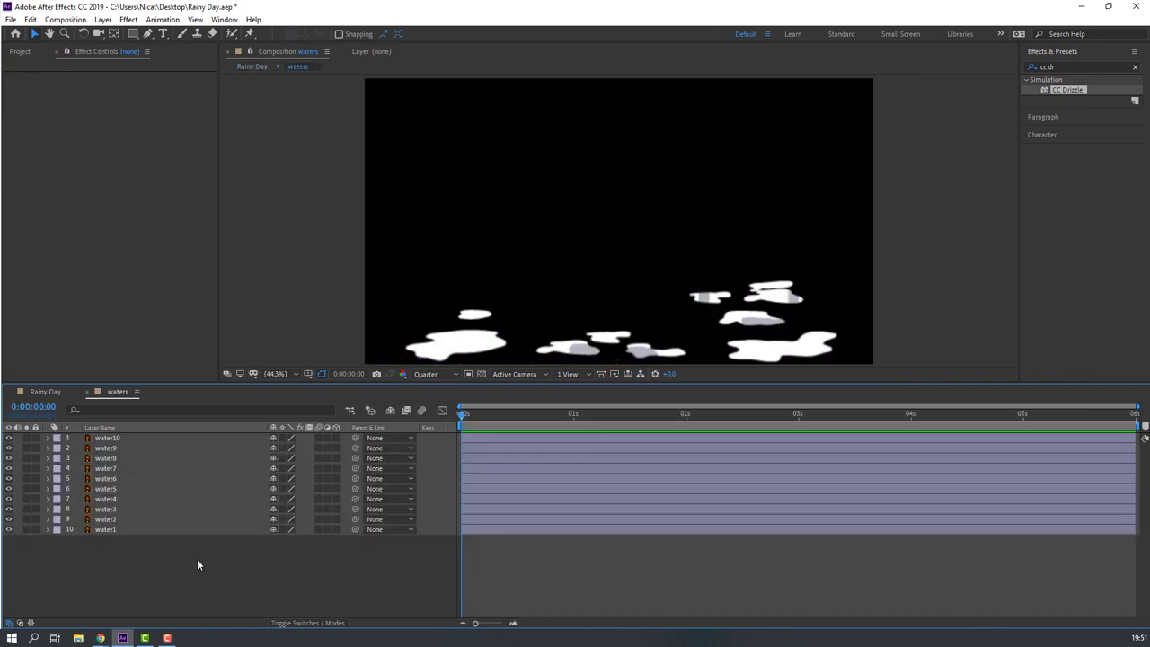
key(ctrl+a)
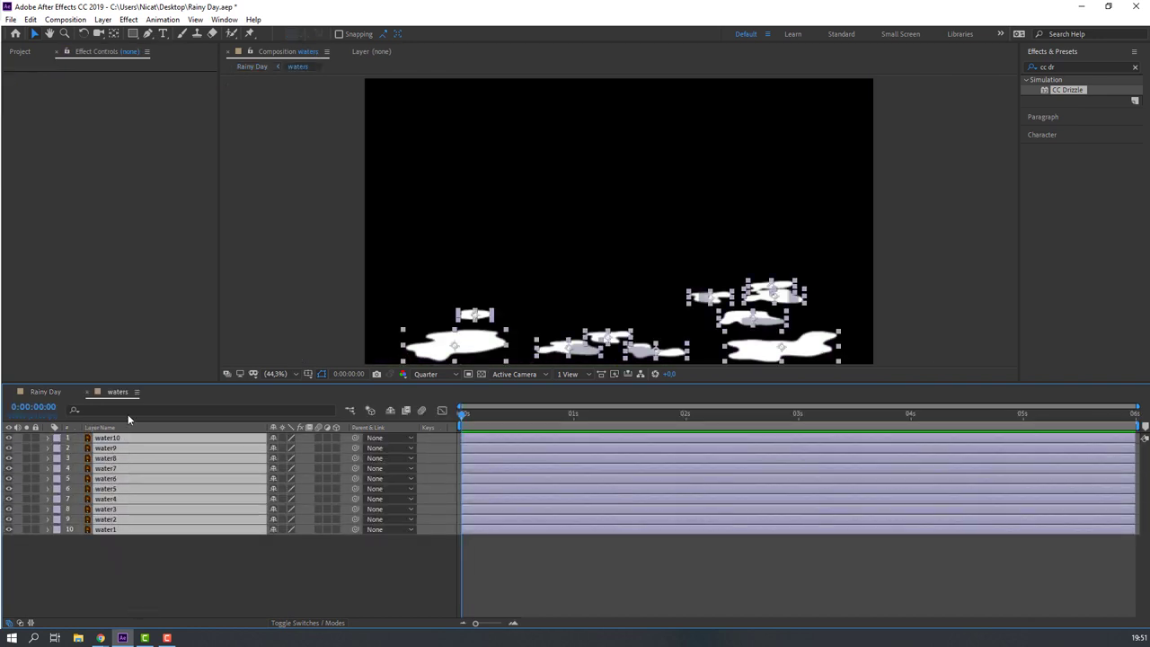
key(s)
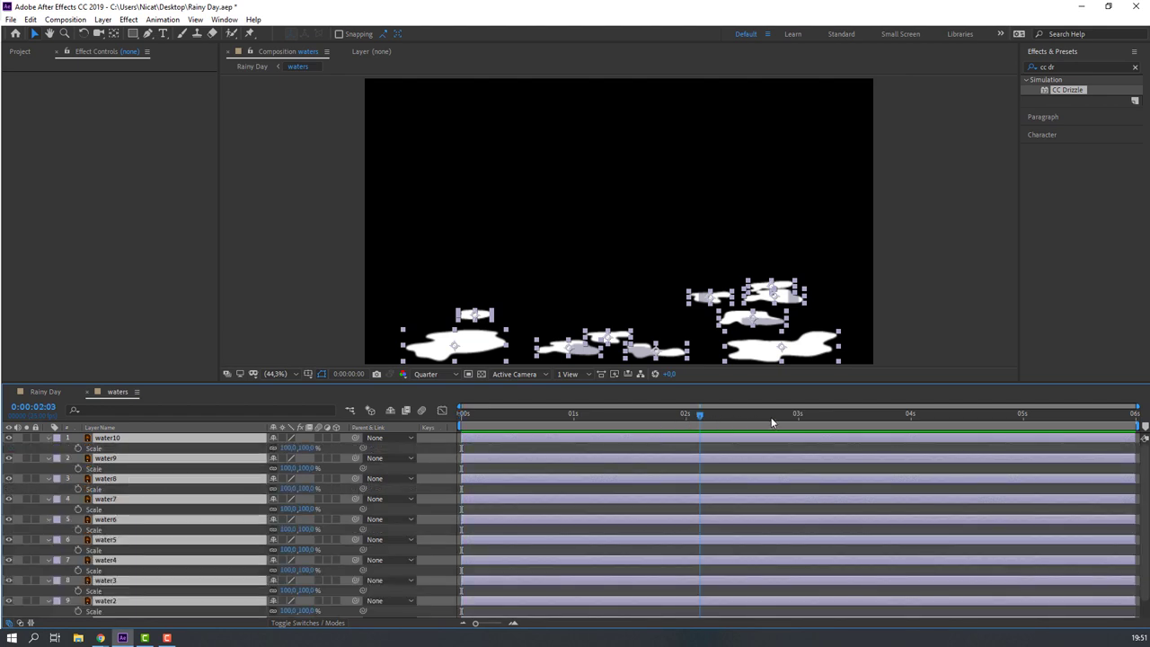
drag(931, 422, 1133, 420)
click(78, 448)
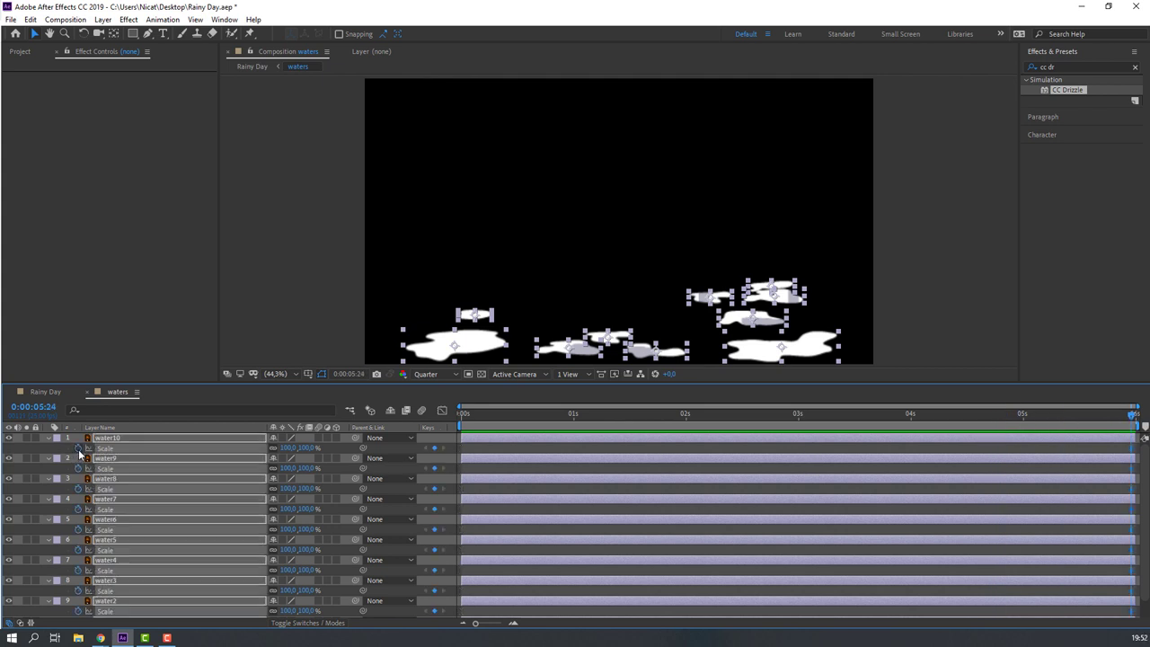
At the first frame, try a Scale of 80% on all water layers, preview the growth and set the Scale to 70%.
drag(1130, 418, 461, 419)
text(80)
key(Return)
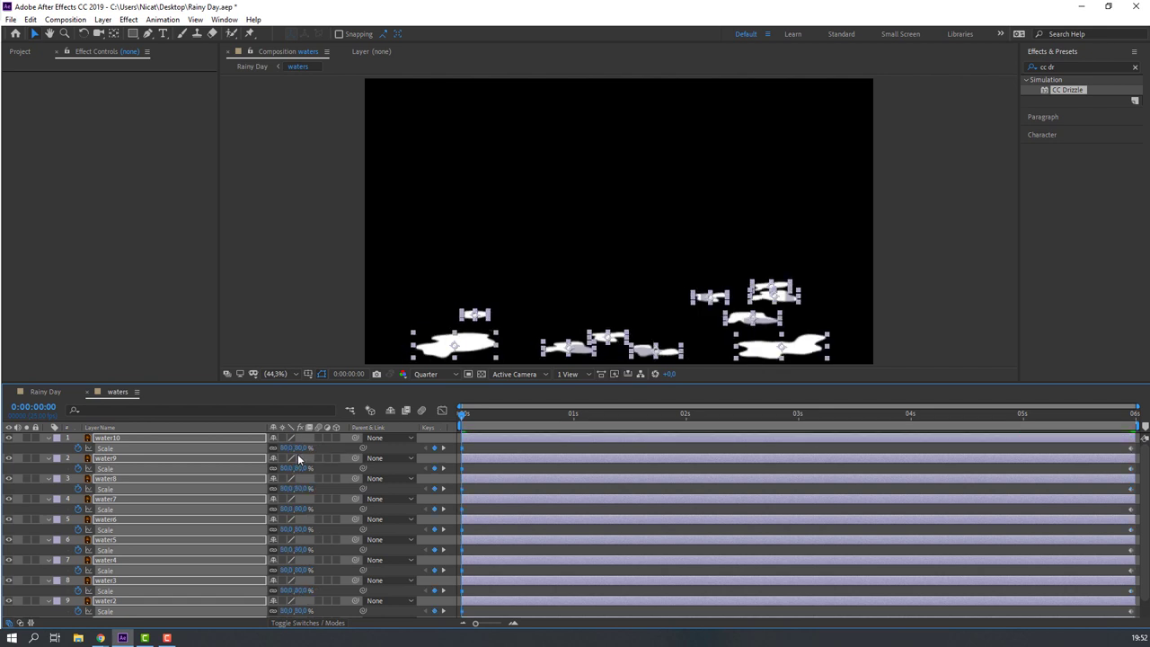
key(space)
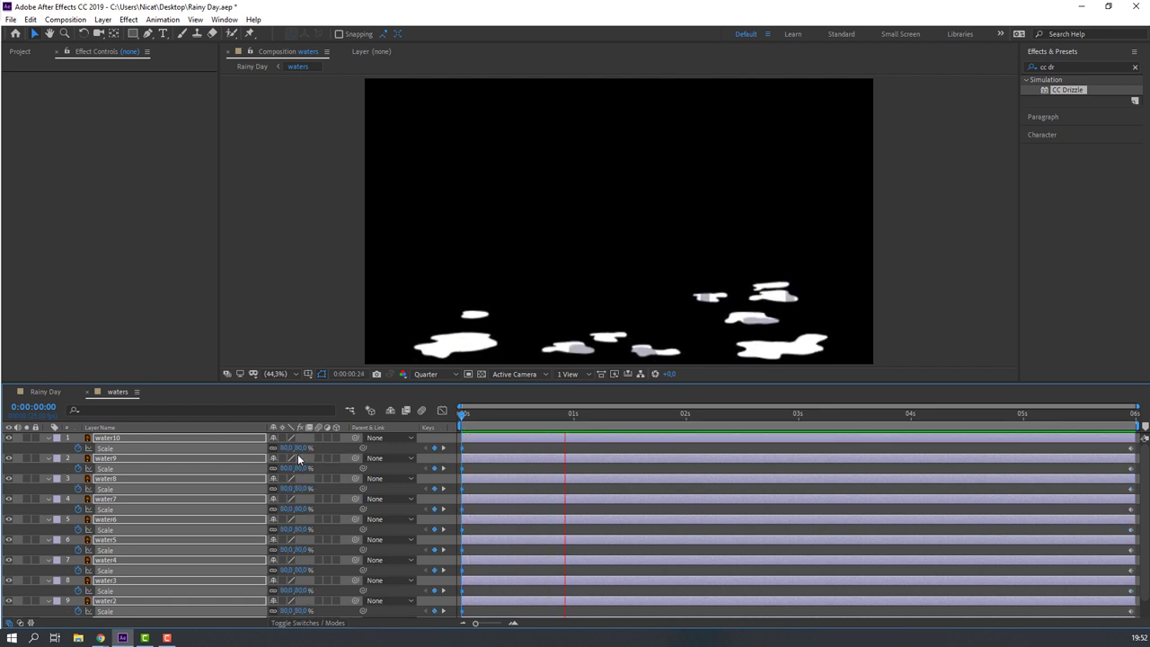
key(space)
click(284, 447)
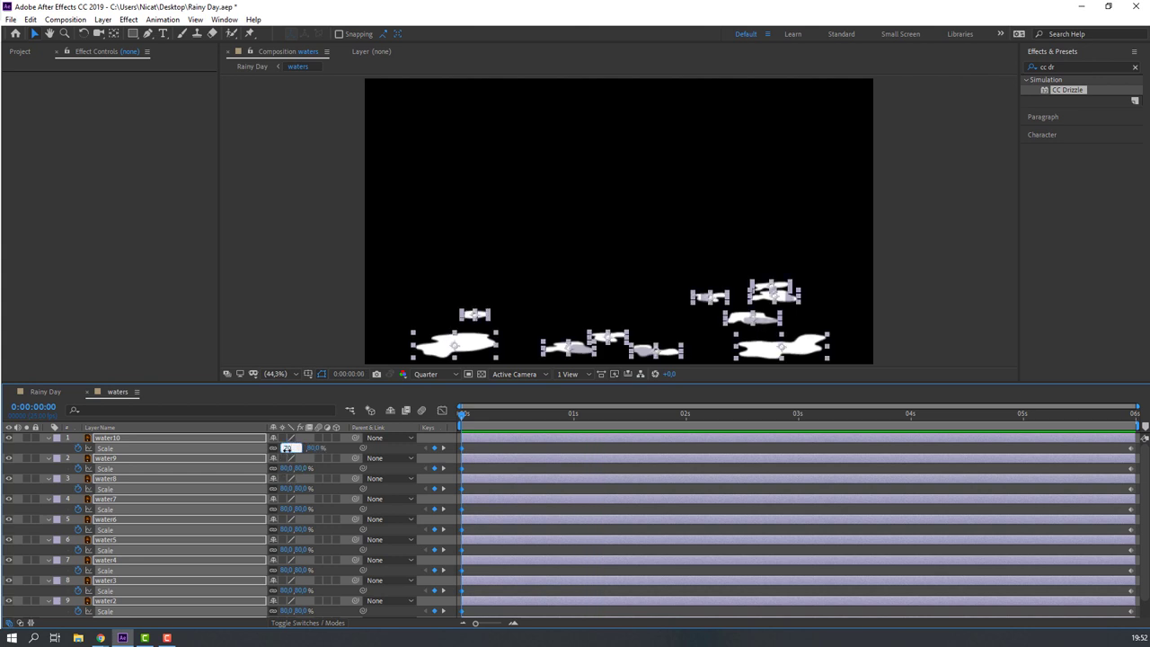
text(70)
key(Return)
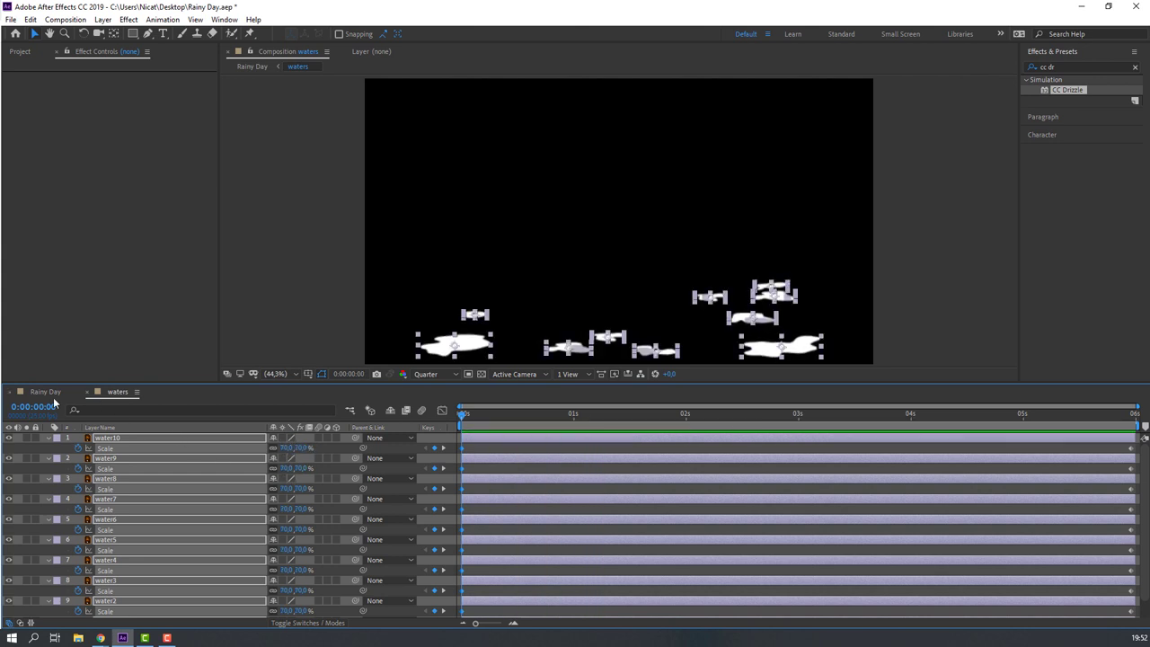
Return to the Rainy Day composition, close the waters timeline and preview the growing puddles in the scene.
click(45, 391)
key(space)
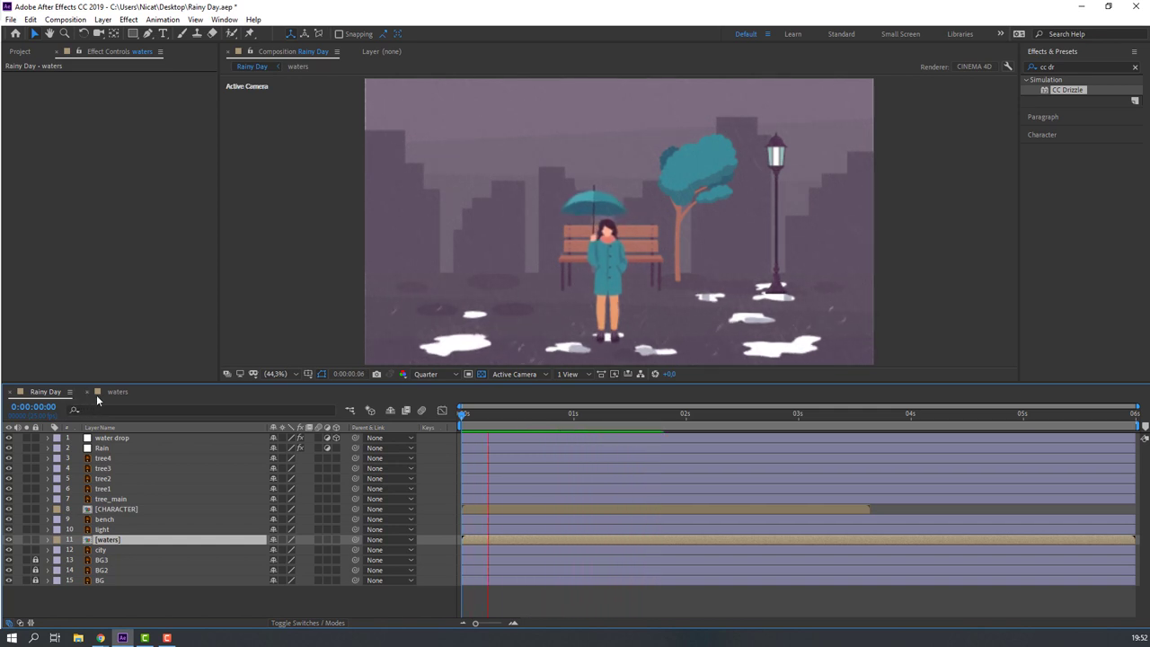
click(87, 391)
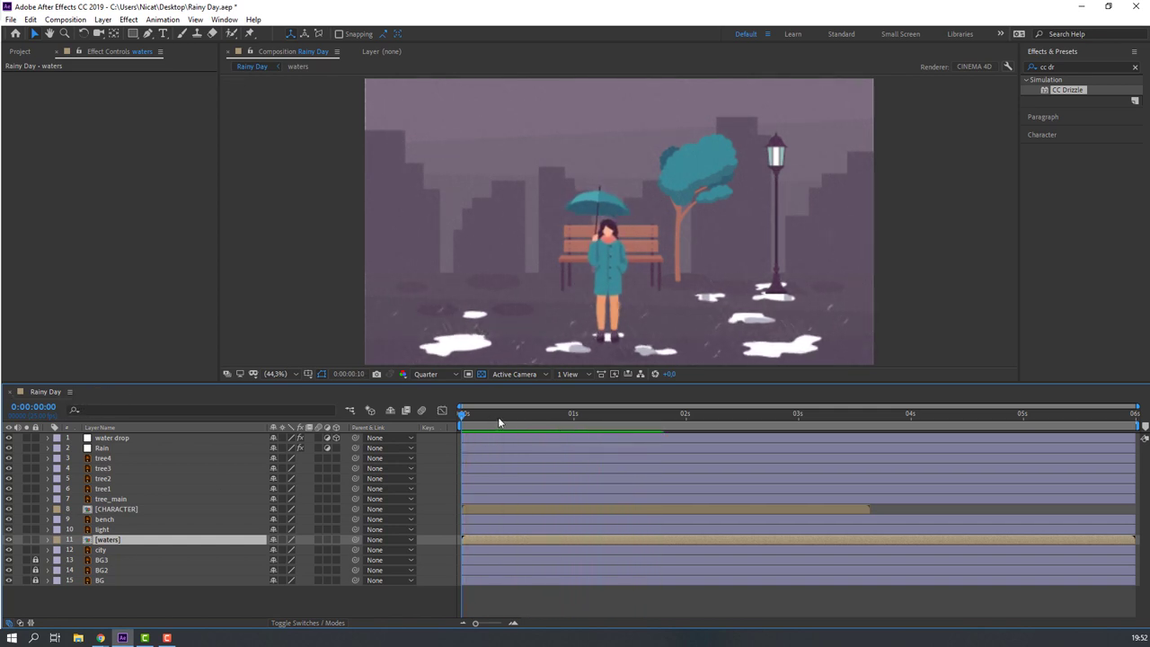
key(space)
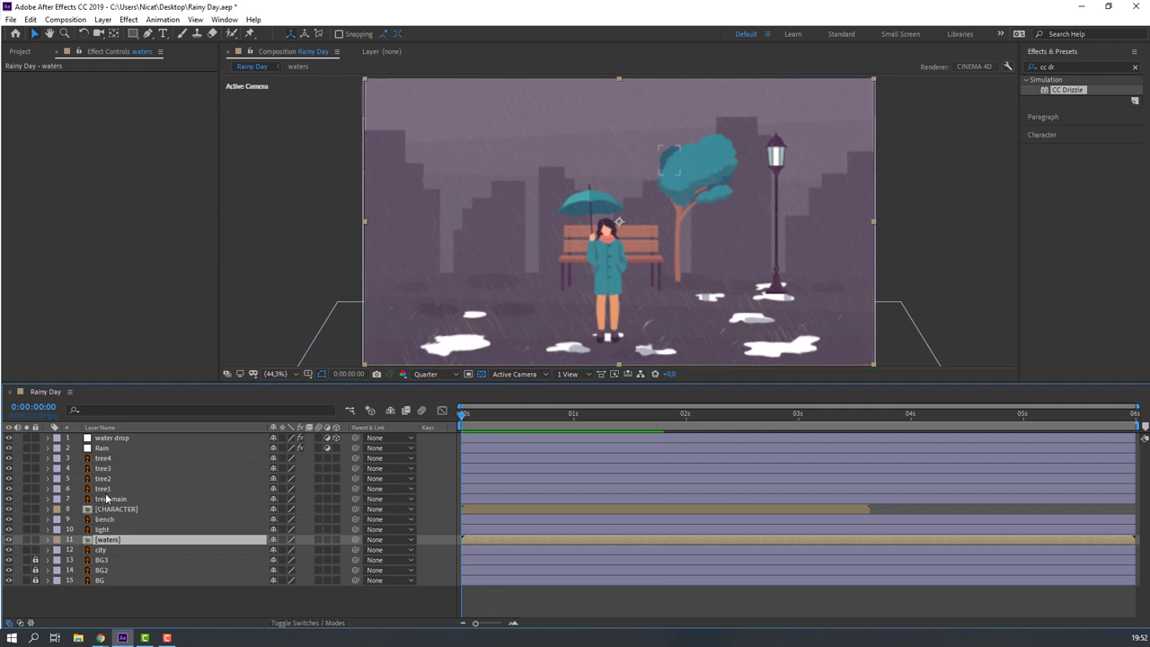
Solo the tree1 layer, find the CC Bender effect and apply it to that layer.
click(104, 492)
click(27, 487)
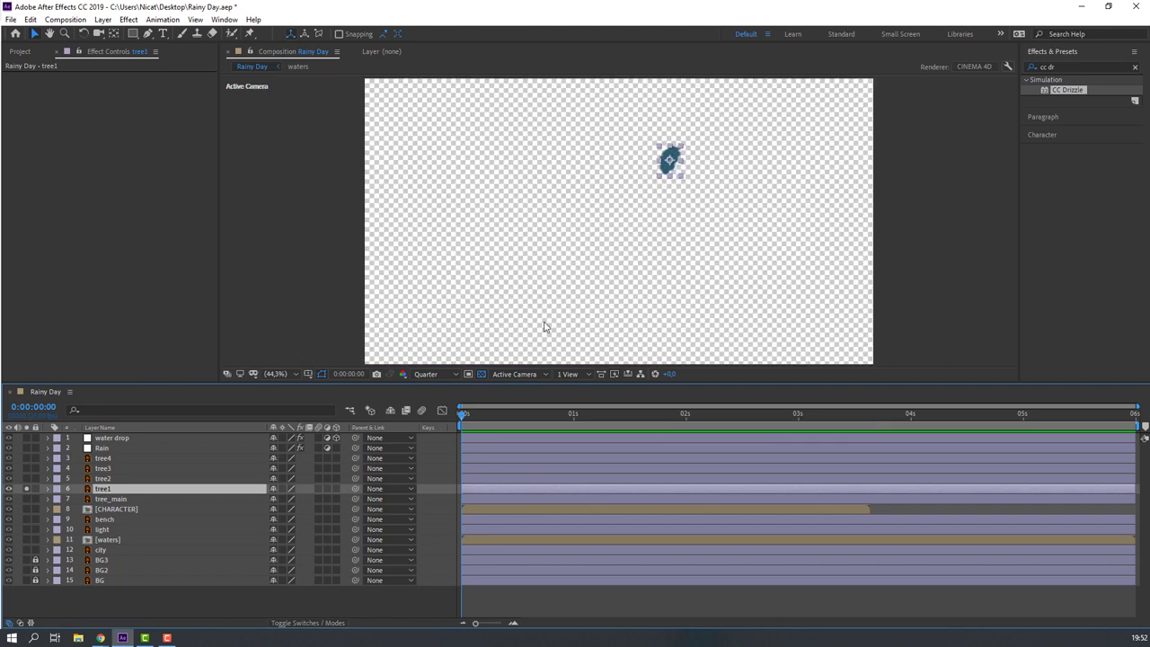
scroll(636, 216, up, 1)
scroll(664, 229, up, 2)
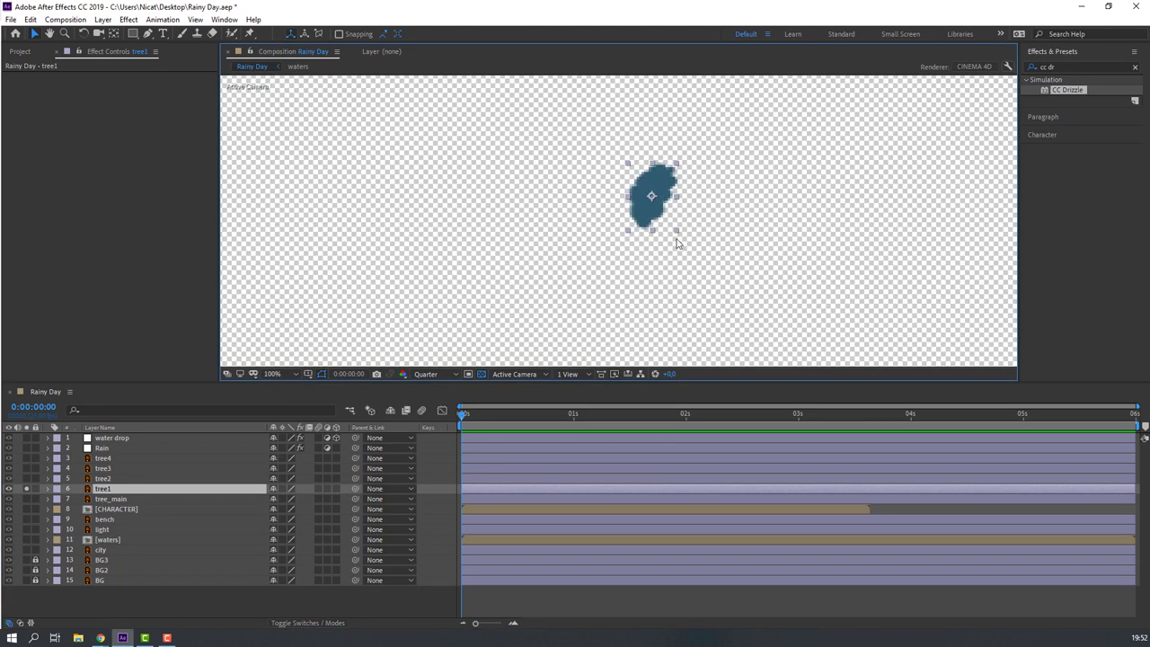
click(1065, 66)
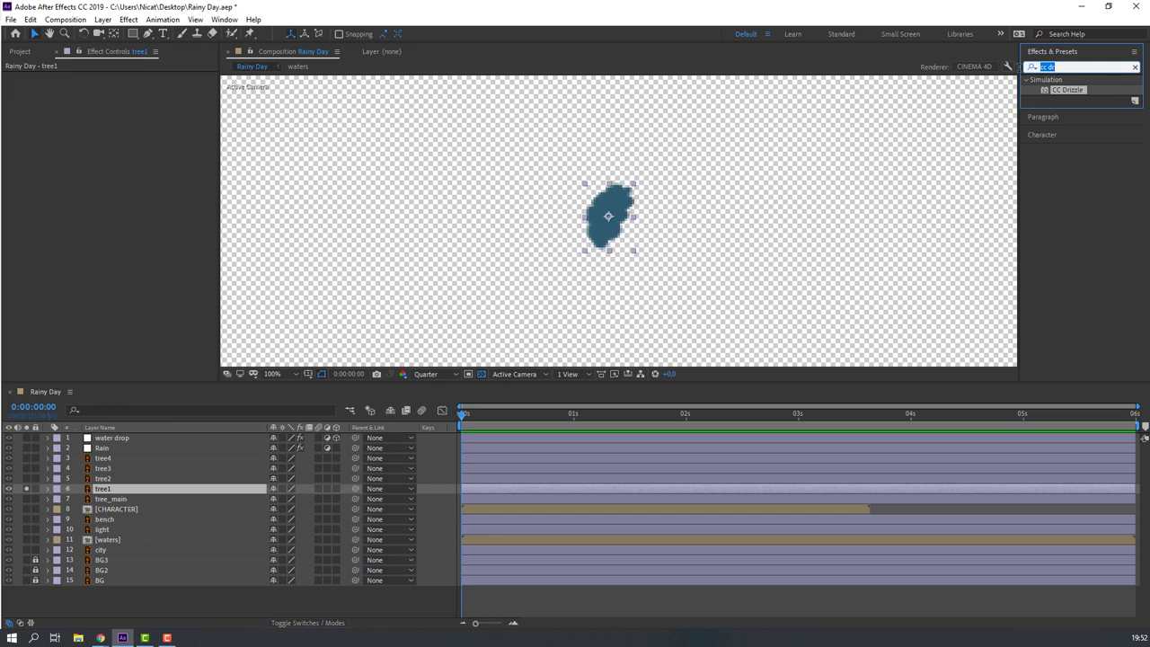
text(cc ben)
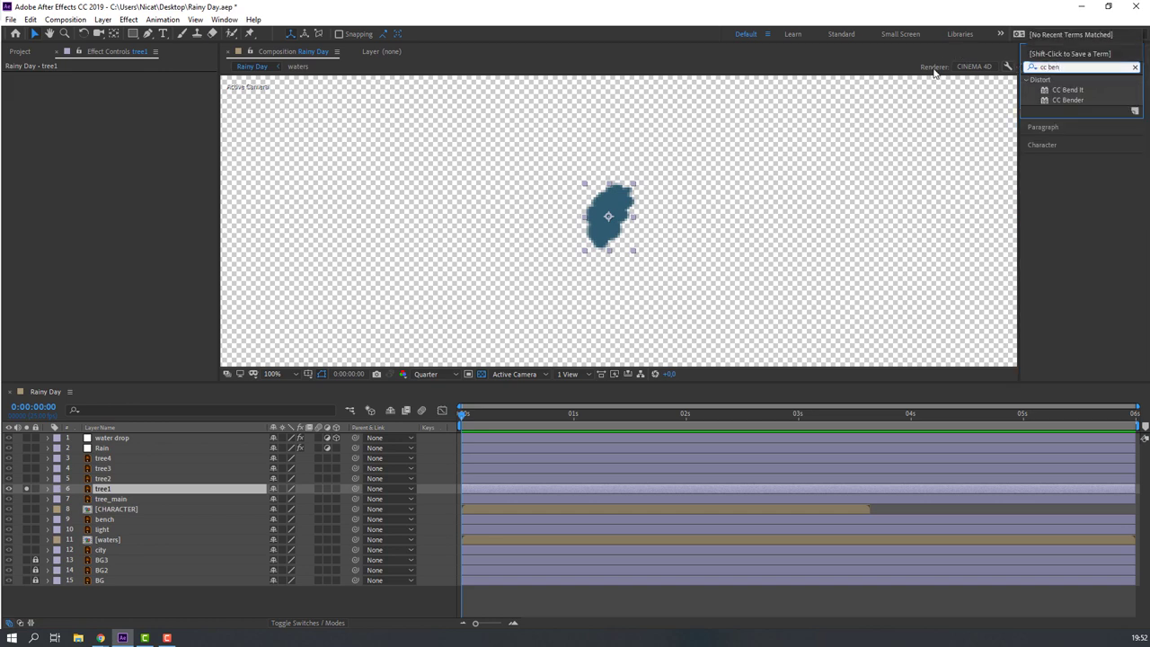
click(1066, 101)
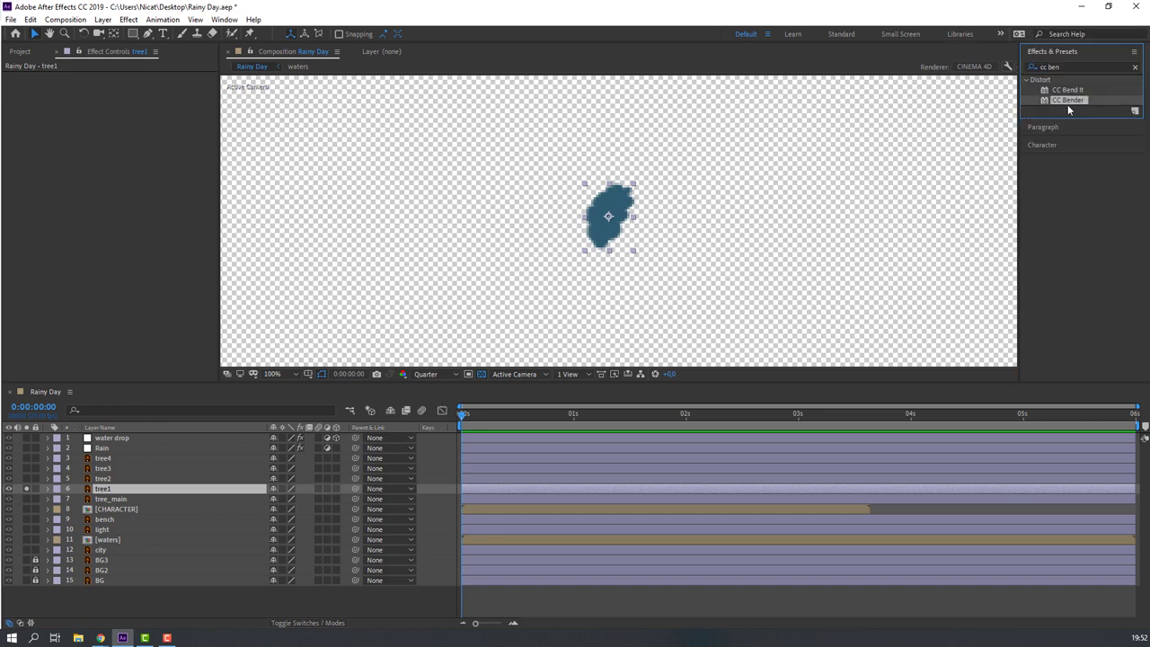
drag(1065, 100, 106, 493)
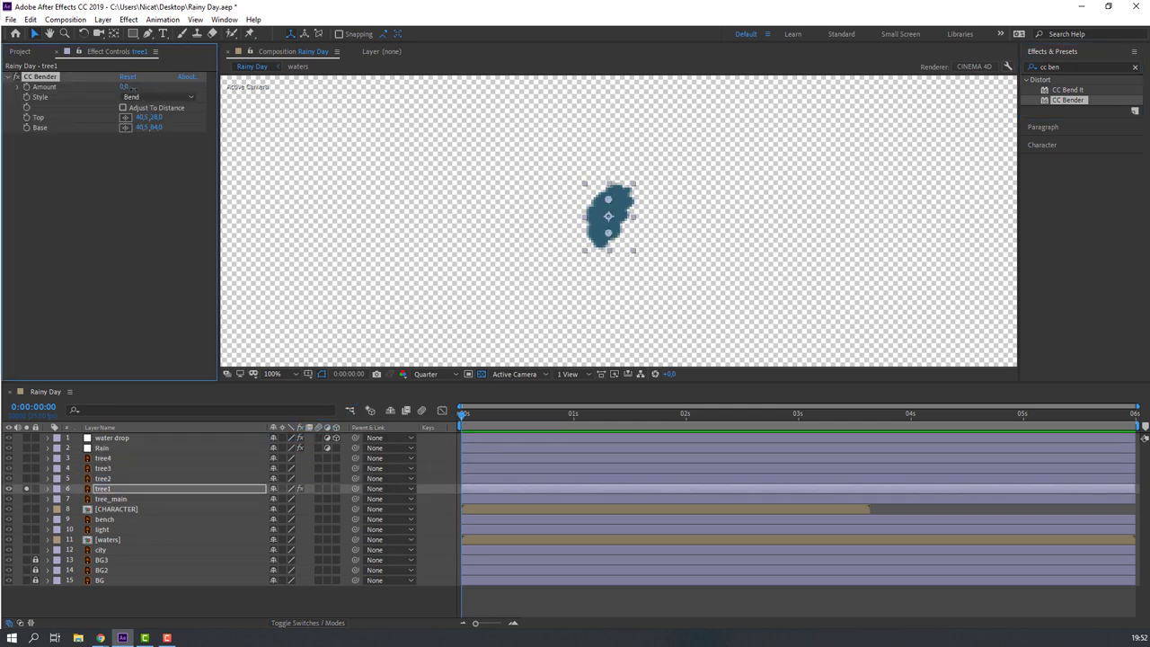
Test and undo a bend on tree1, and keyframe CC Bender's Amount at 0 on the first frame and 22 at one second.
drag(126, 88, 149, 101)
key(ctrl+z)
click(27, 87)
key(u)
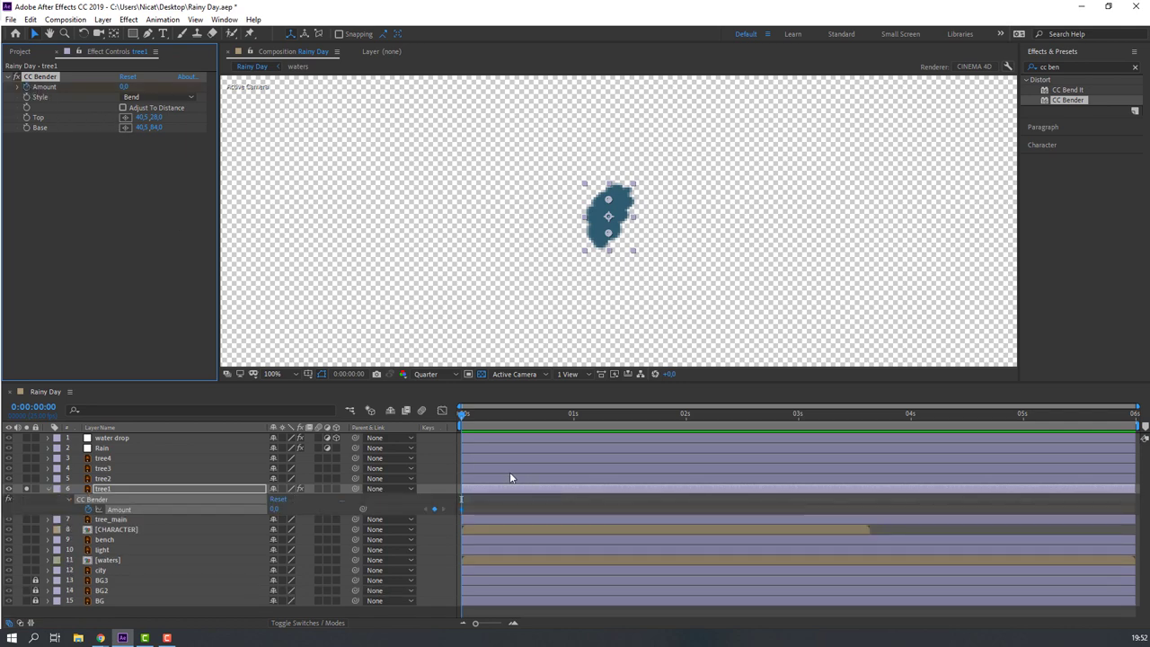
click(566, 422)
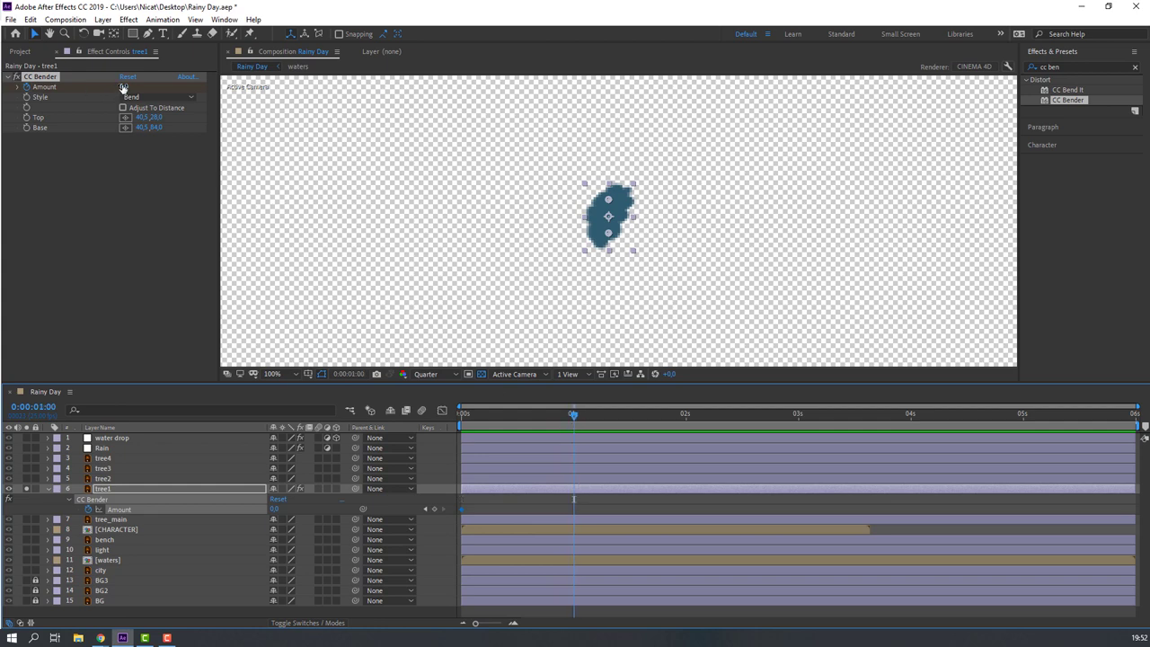
drag(124, 87, 671, 462)
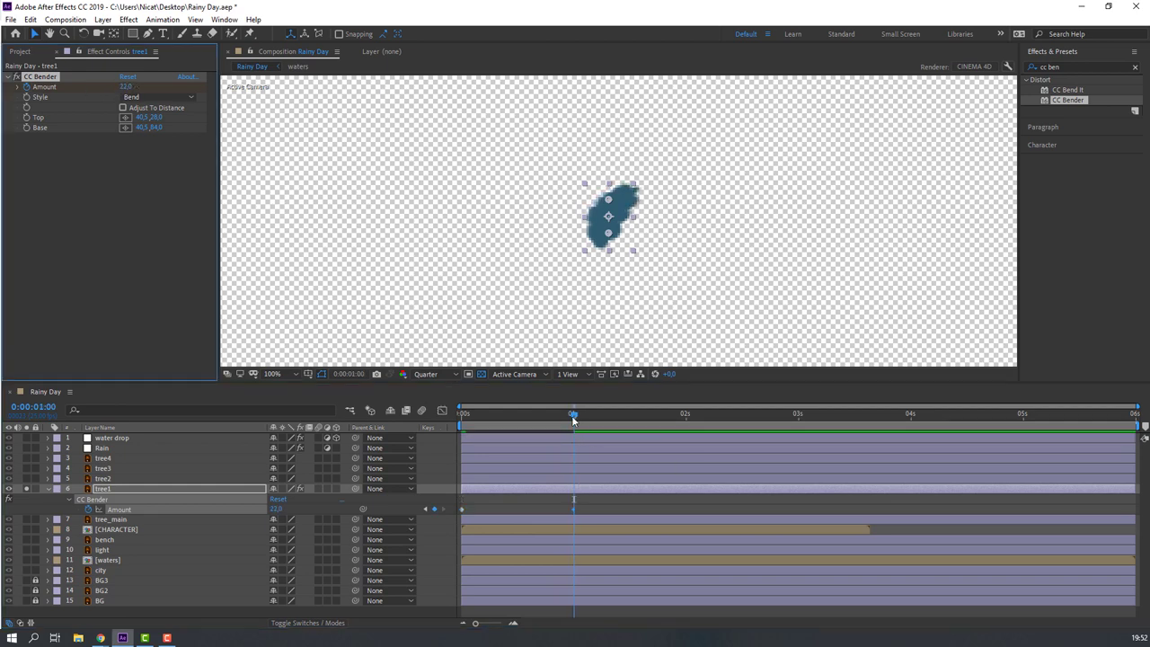
Set tree1's CC Bender Amount to -20 at three seconds and preview the bending leaf.
drag(572, 419, 675, 443)
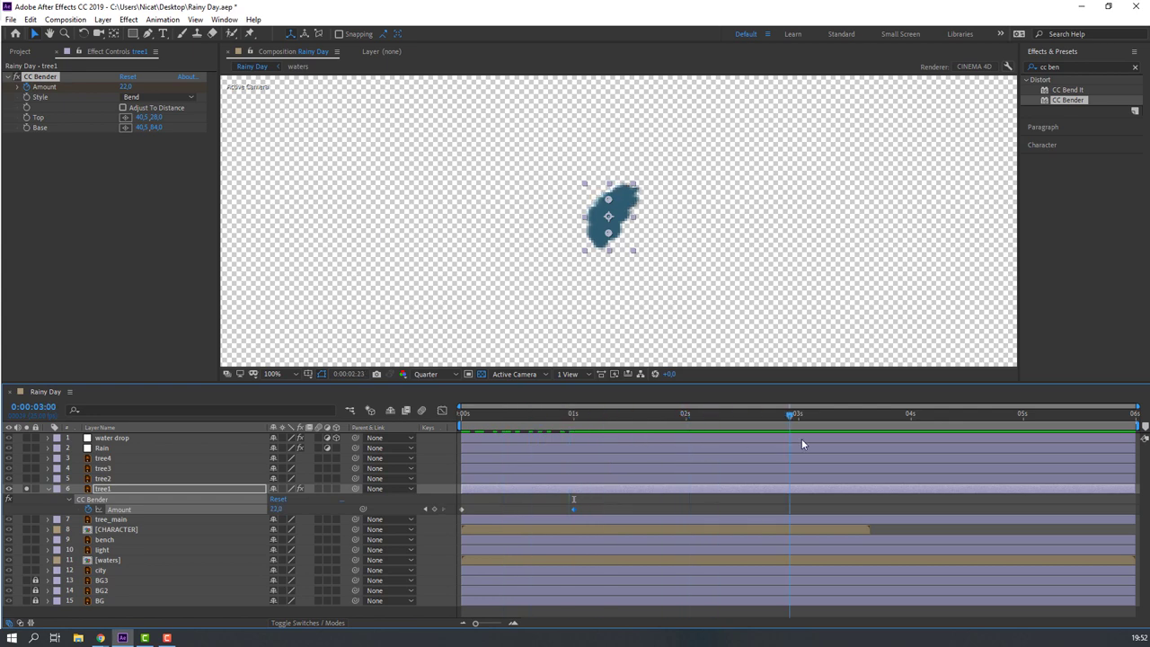
drag(801, 438, 798, 438)
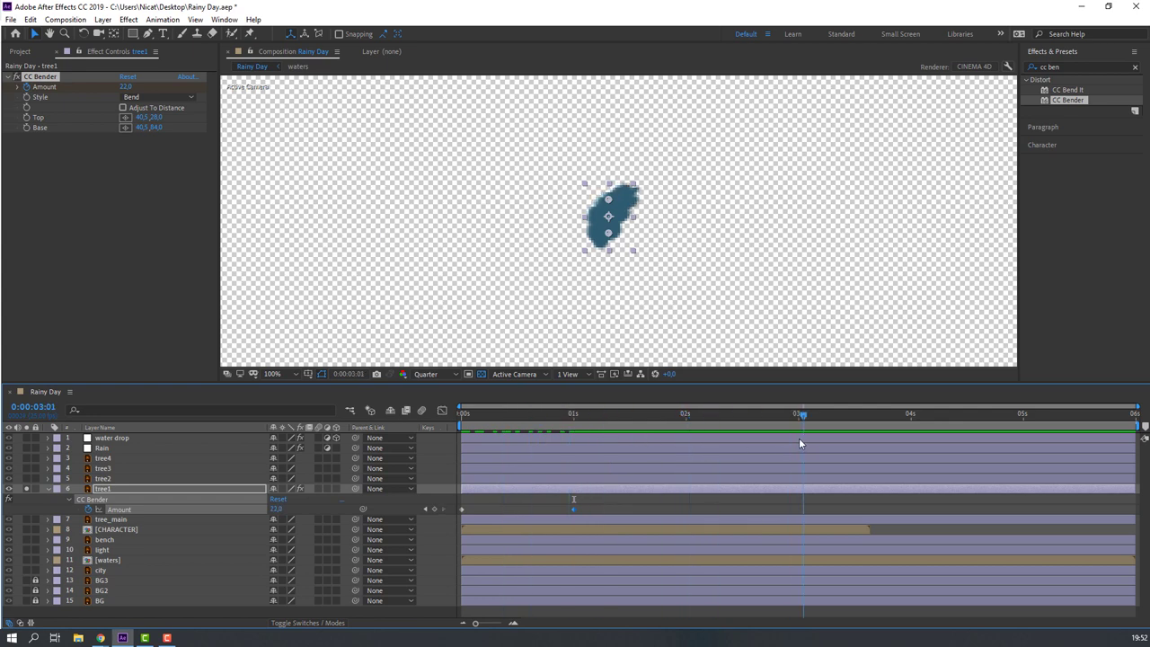
click(126, 88)
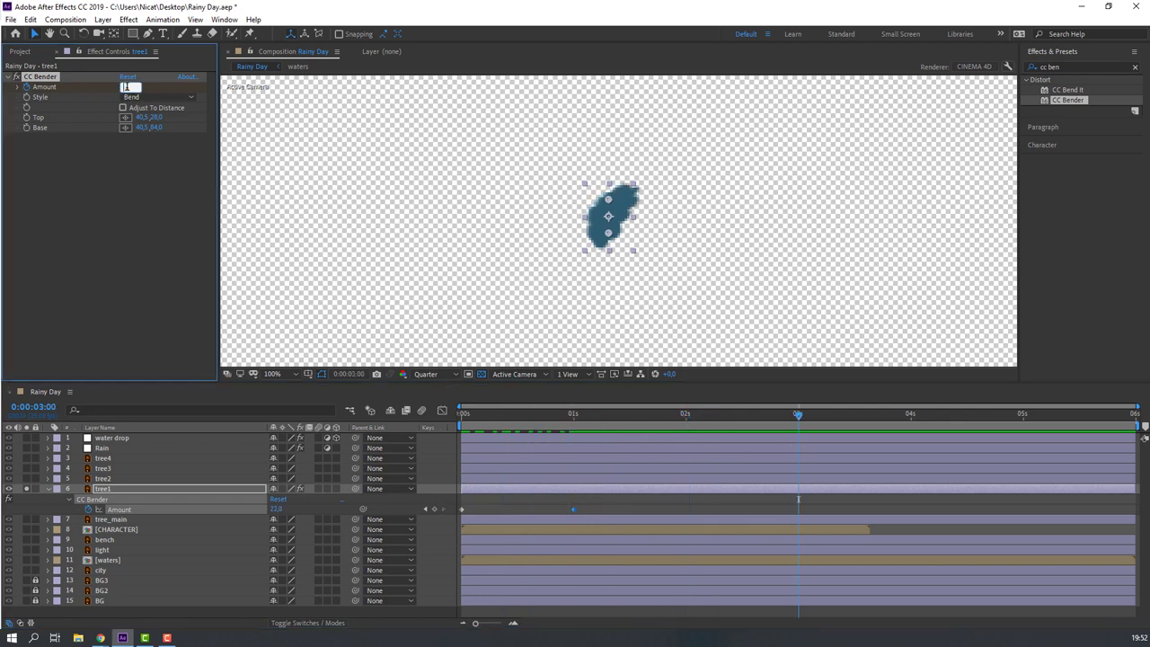
text(-20)
key(Return)
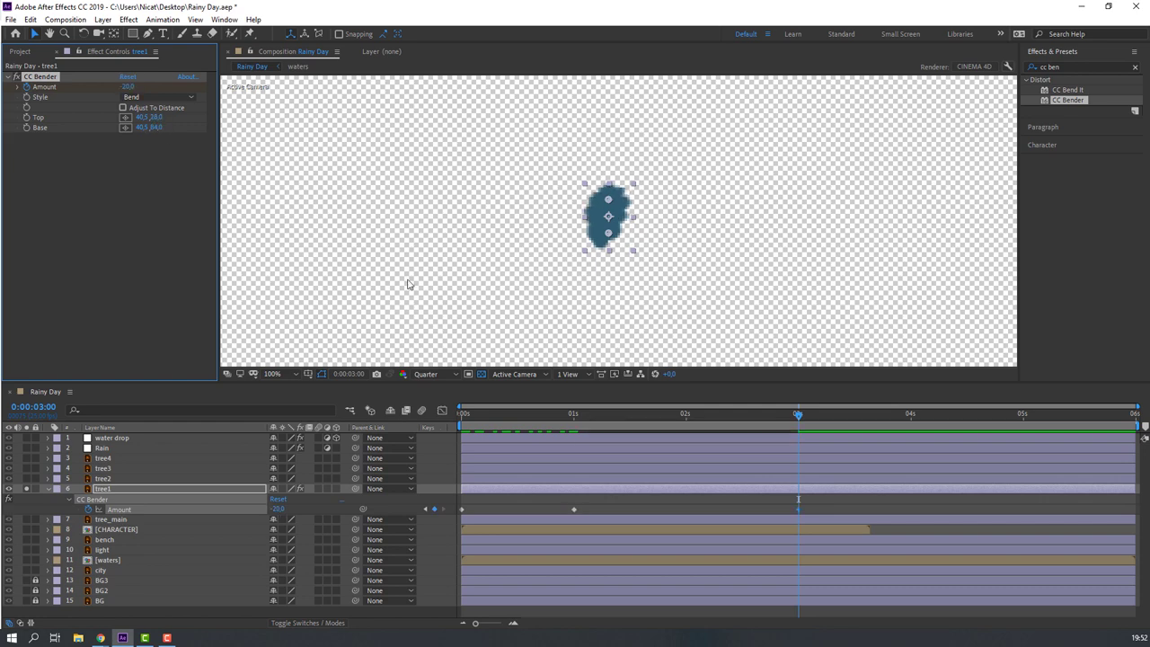
key(space)
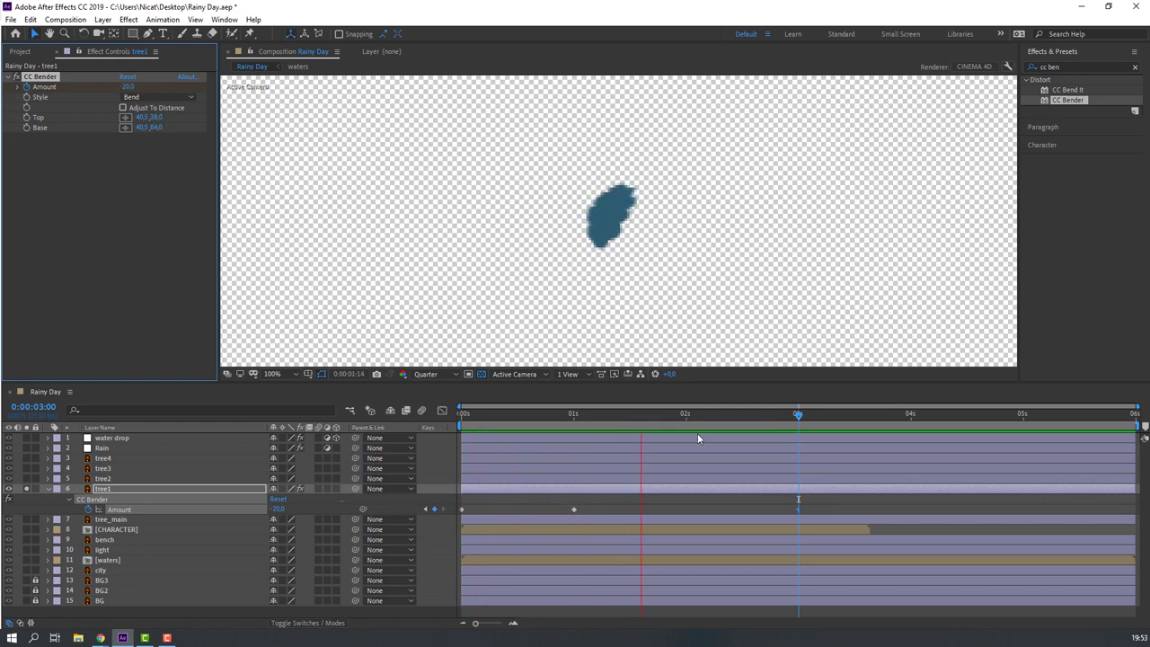
key(space)
Copy tree1's first CC Bender Amount keyframe to the five-second mark.
drag(892, 421, 985, 428)
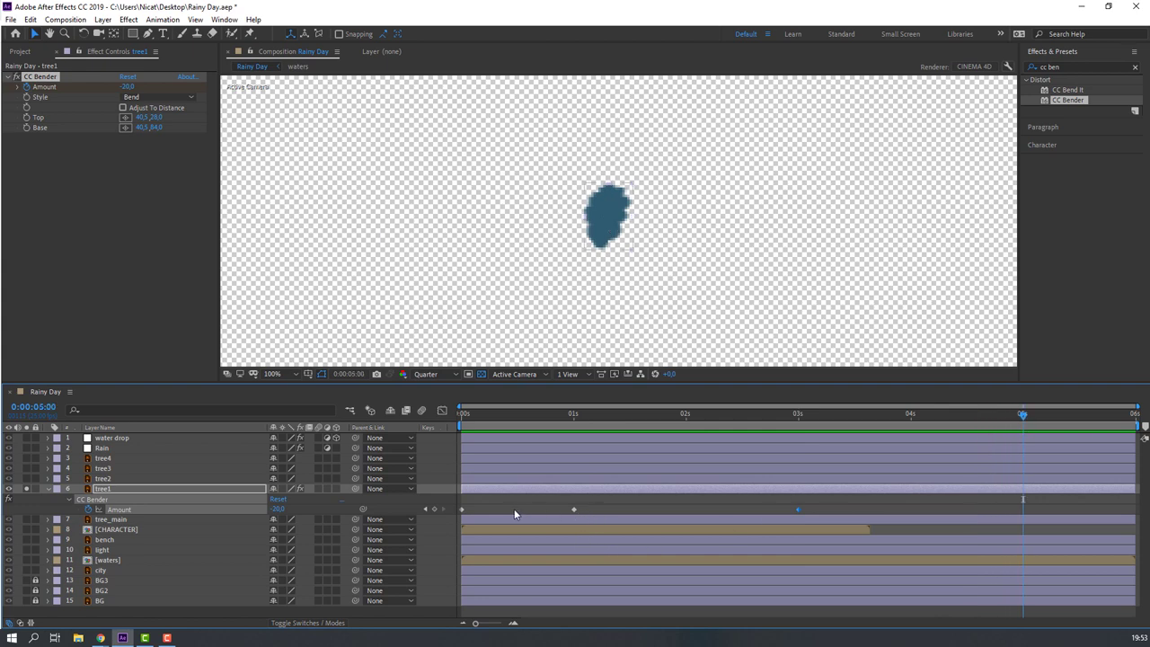
drag(514, 510, 454, 519)
key(ctrl+v)
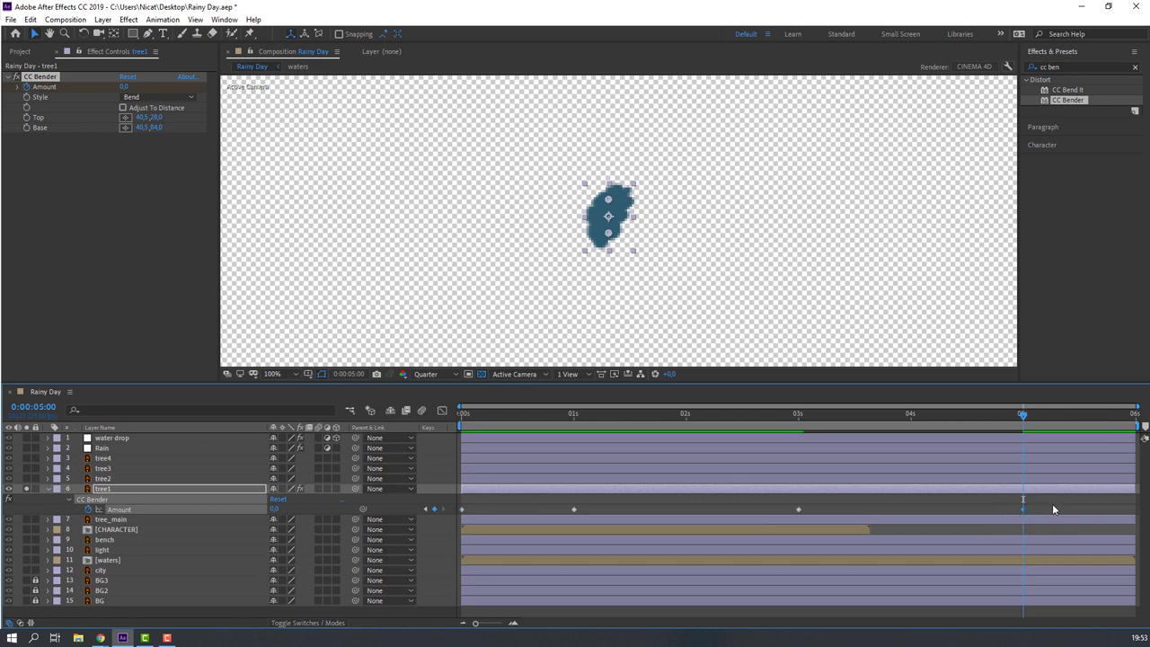
Apply Easy Ease to all four CC Bender Amount keyframes of tree1.
drag(1052, 509, 450, 523)
right_click(460, 512)
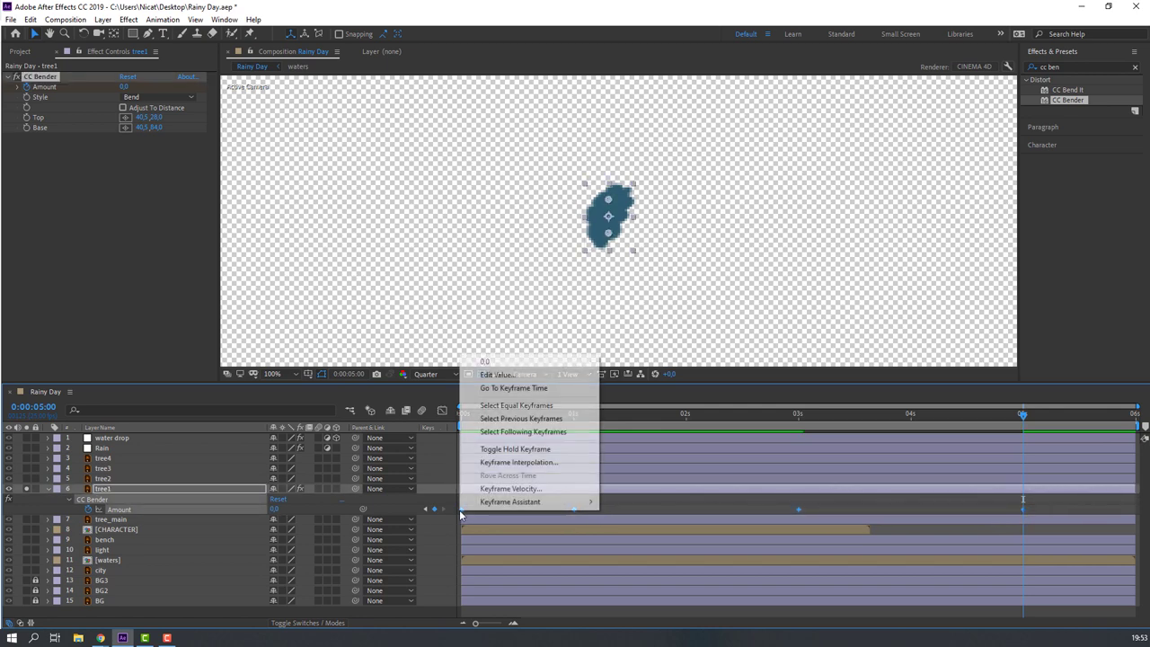
mouse_move(539, 501)
click(641, 542)
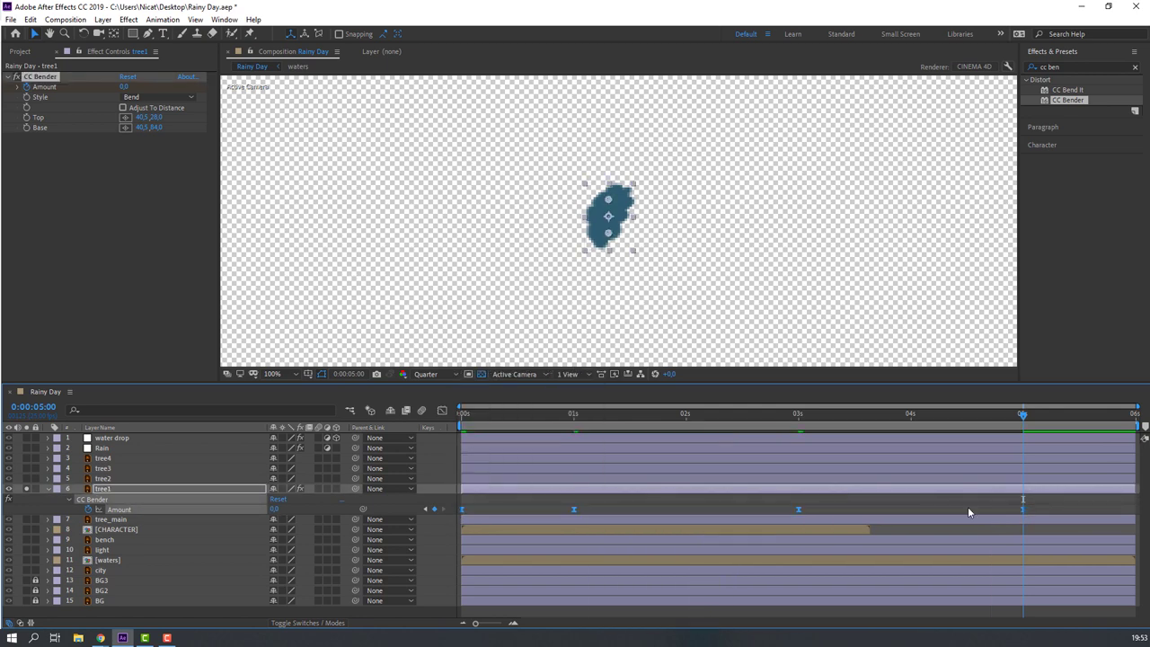
Shorten the work area to the end of the CHARACTER layer, trim the composition to it and preview the leaf's sway.
drag(1137, 426, 872, 427)
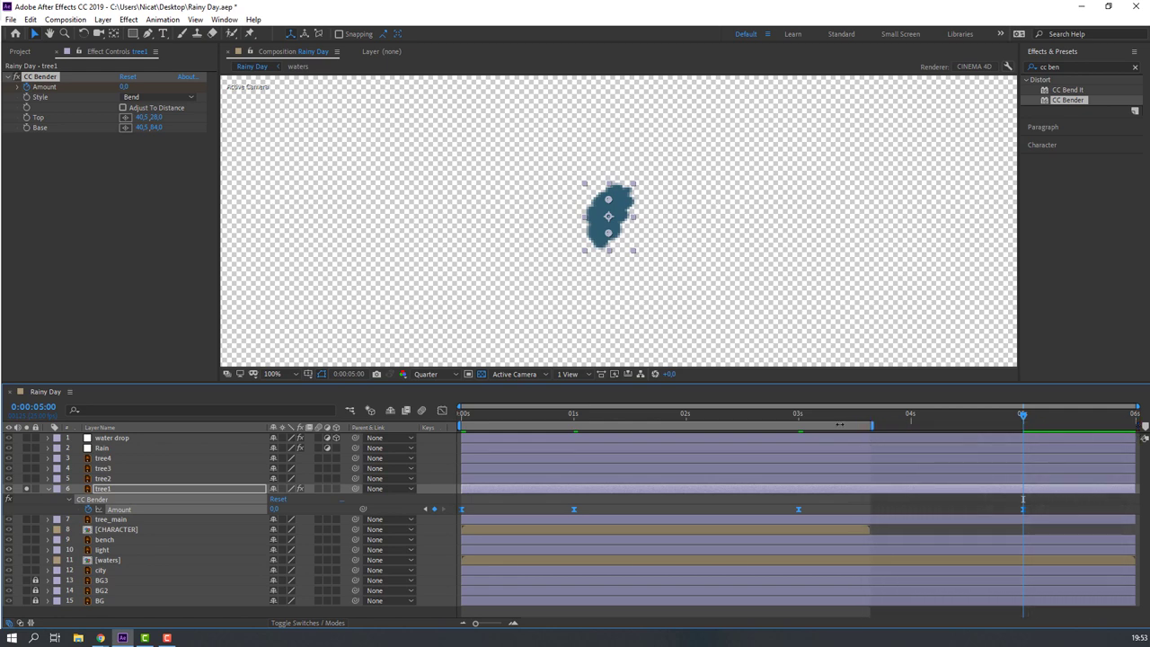
right_click(839, 425)
click(879, 461)
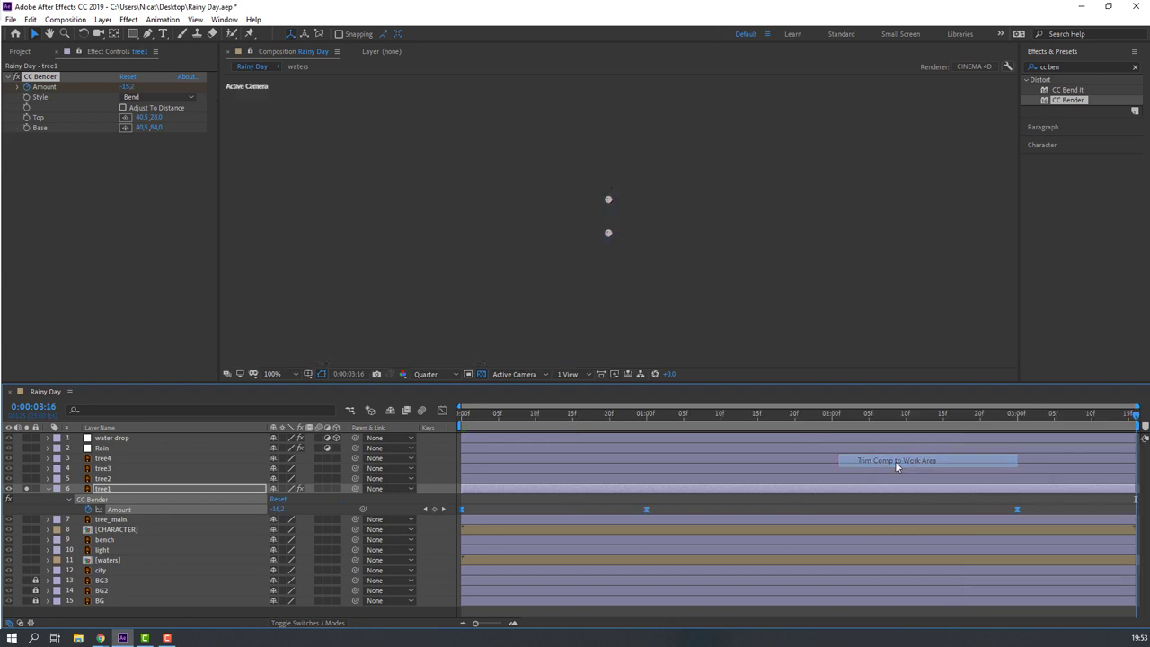
key(space)
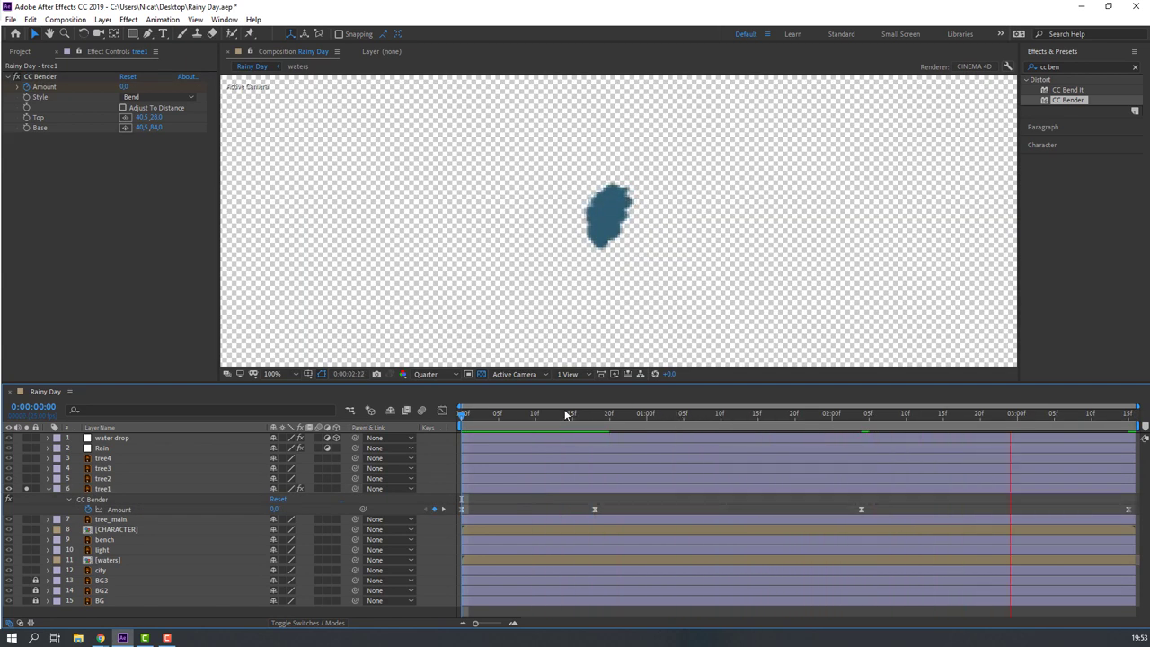
Show the full scene again and copy tree1's keyframed CC Bender effect onto the tree2 layer.
key(space)
key(space)
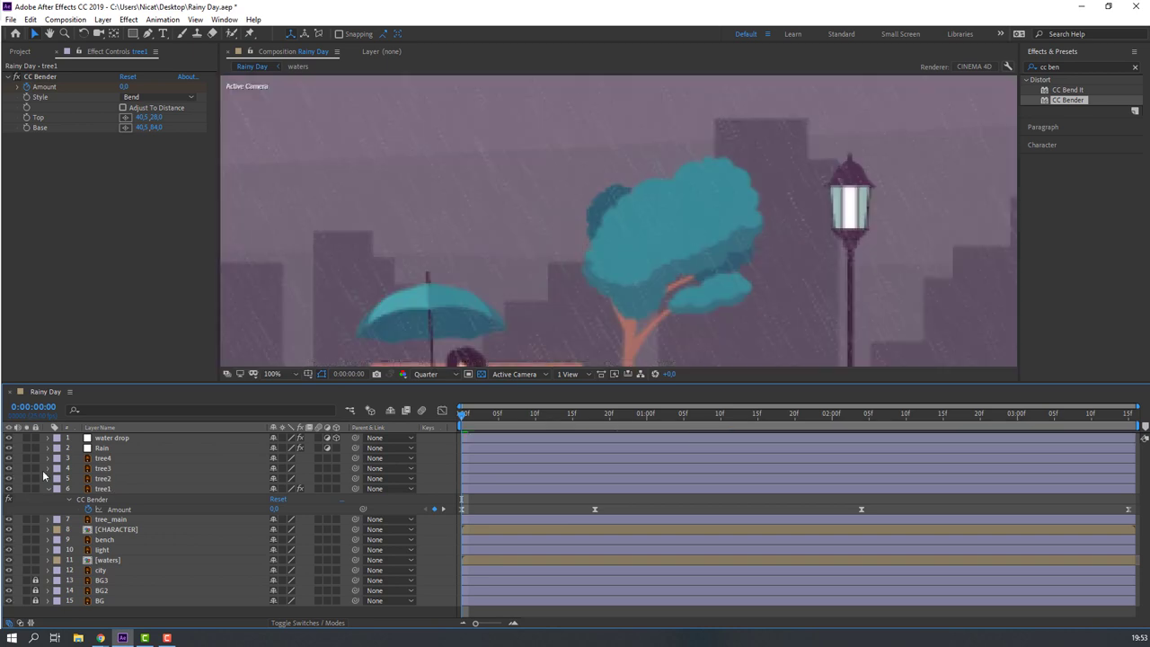
click(499, 416)
key(Home)
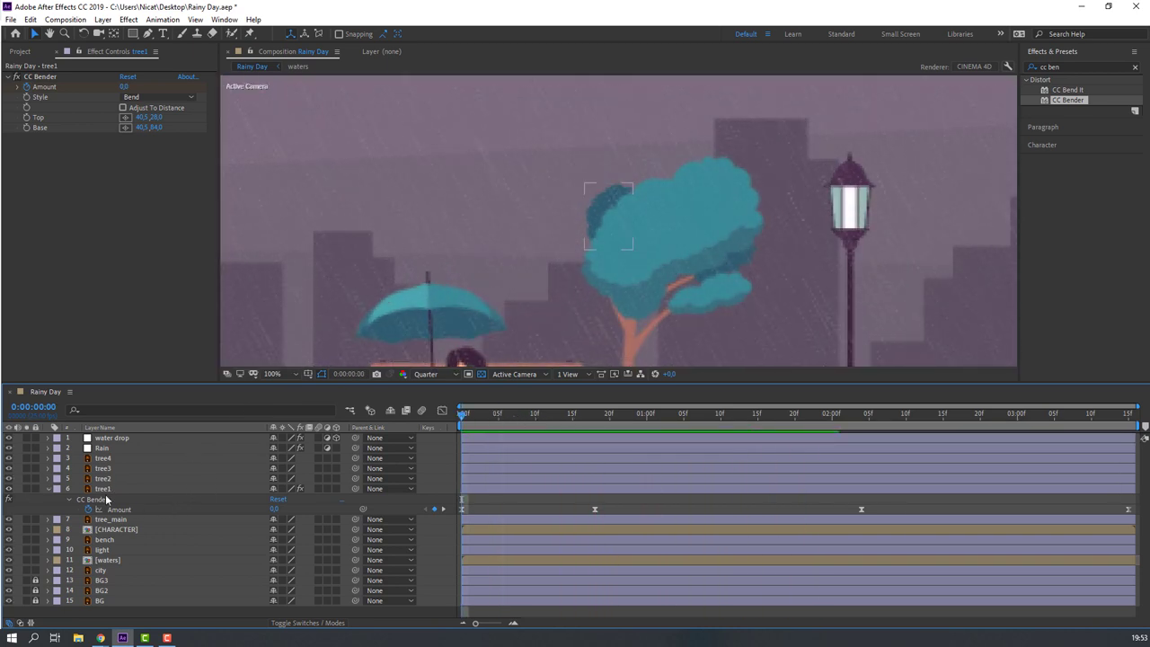
click(40, 77)
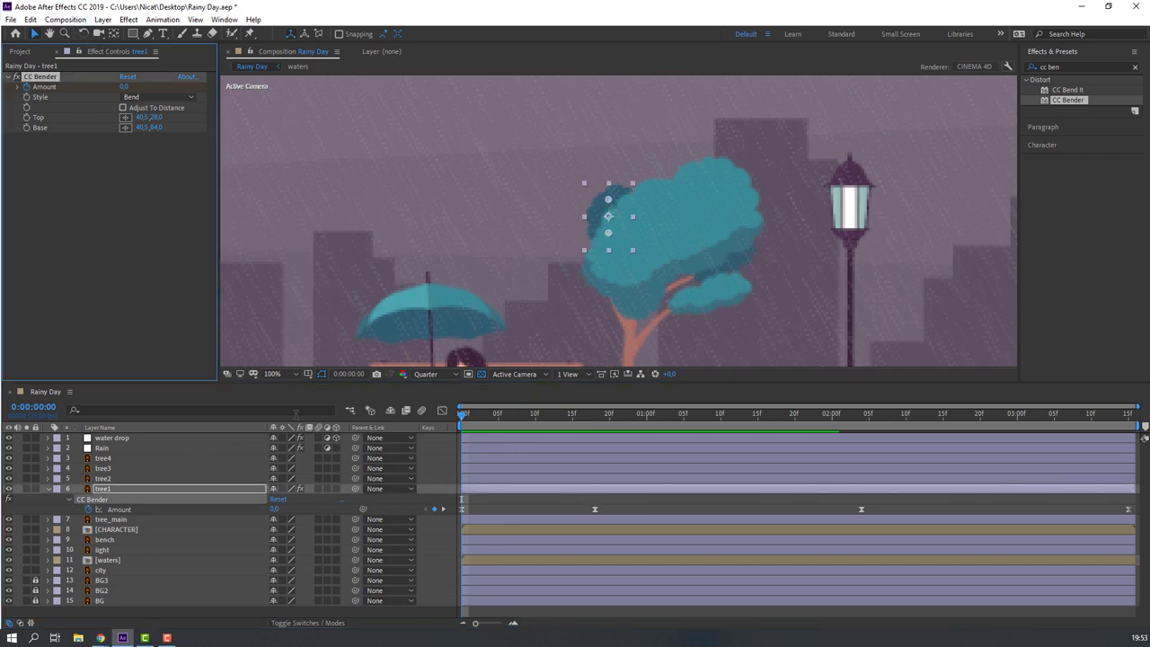
click(102, 478)
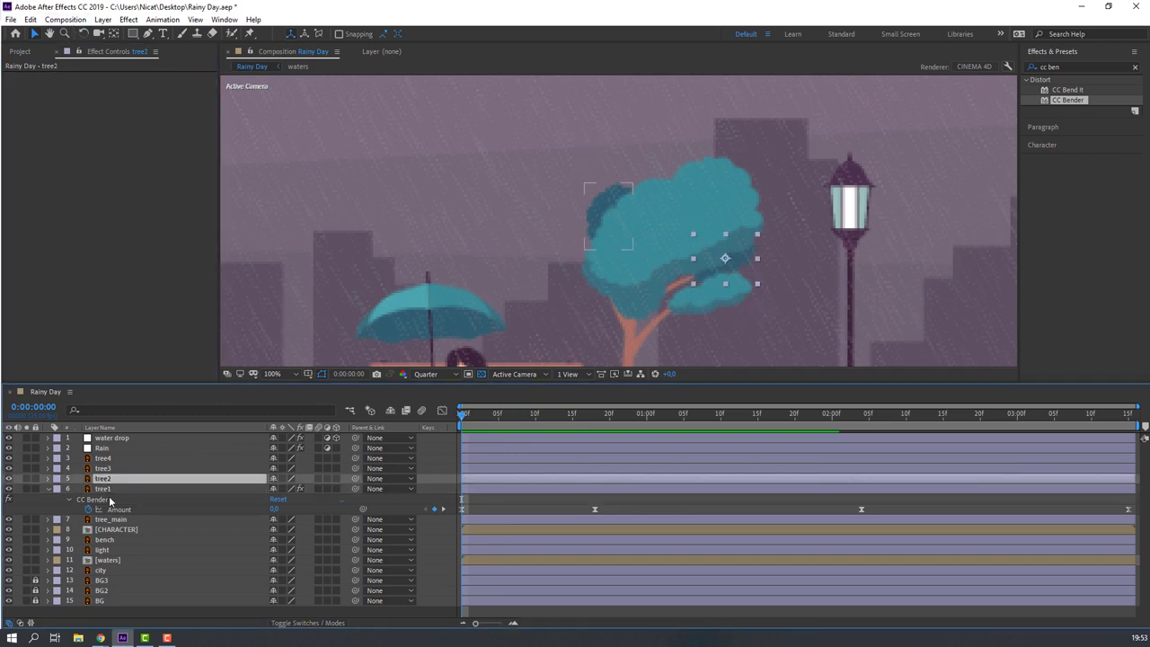
drag(107, 485, 106, 482)
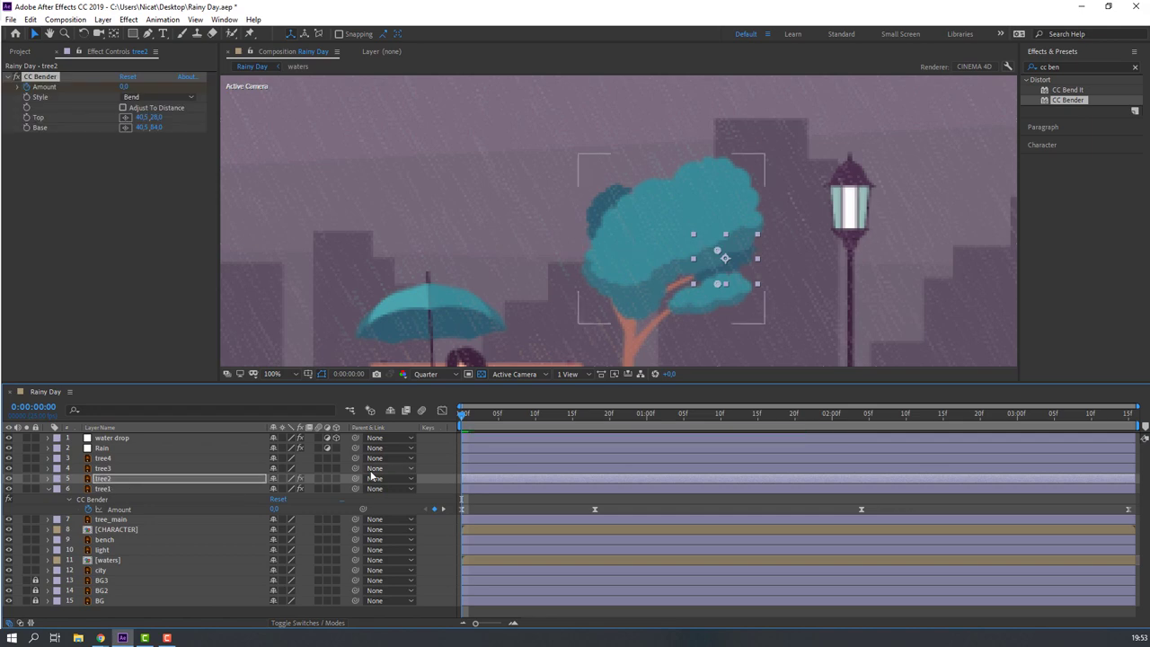
Preview tree2's bending in isolation, then restore the full scene.
click(31, 483)
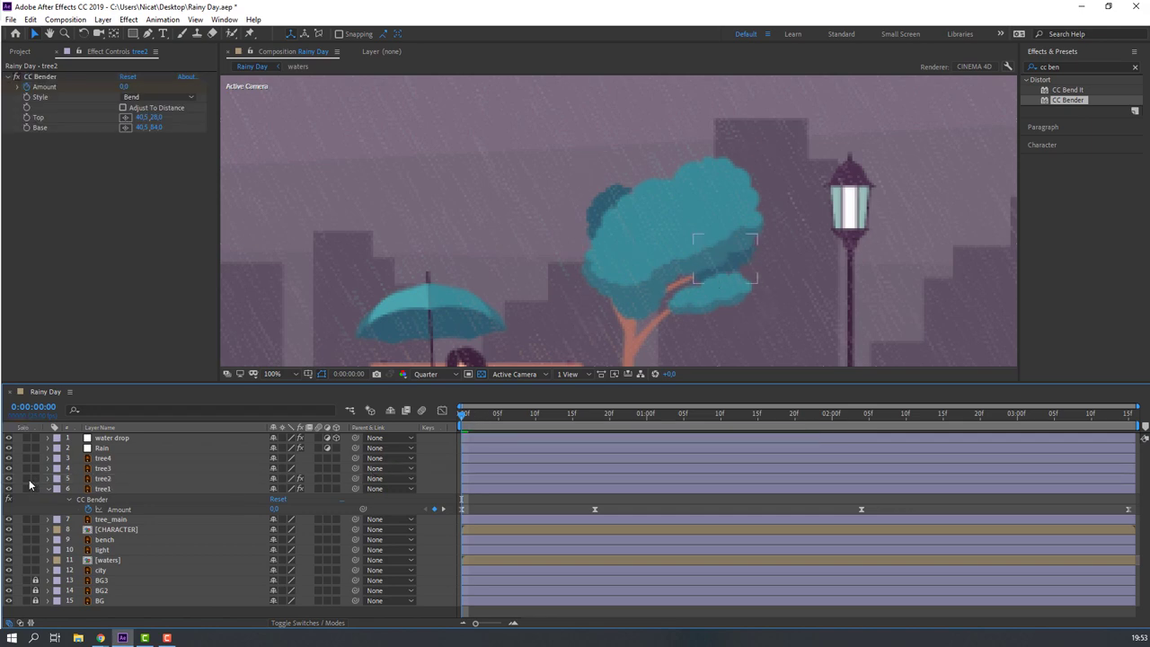
click(26, 479)
key(space)
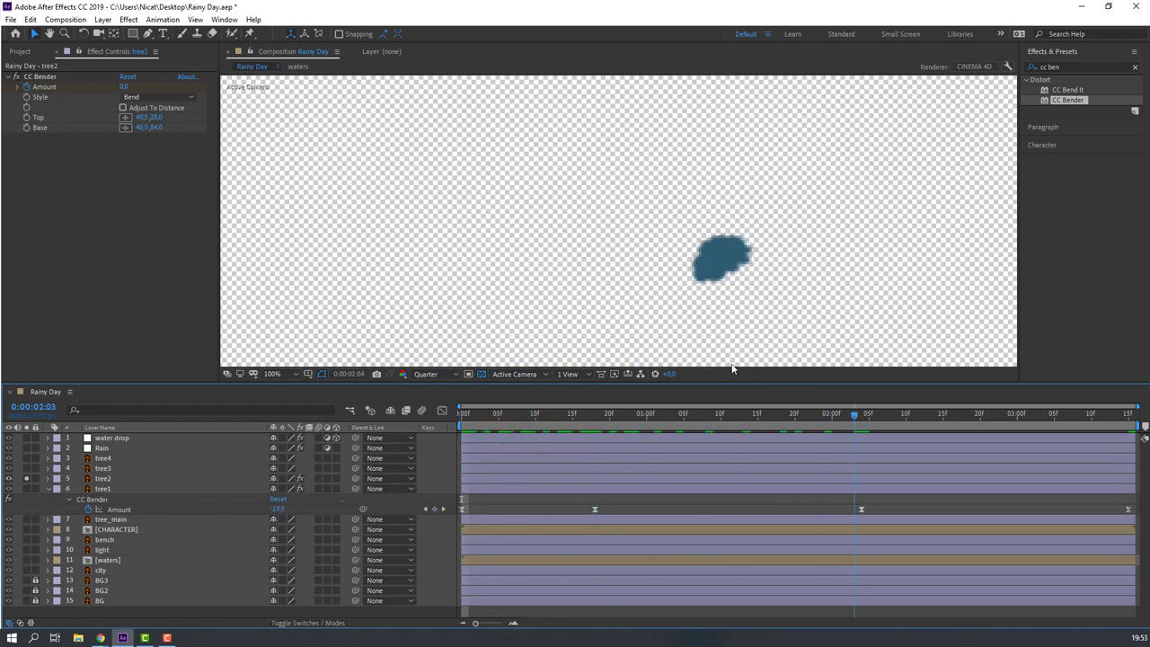
click(27, 479)
Paste the copied CC Bender effect onto the tree3 and tree4 layers.
click(103, 468)
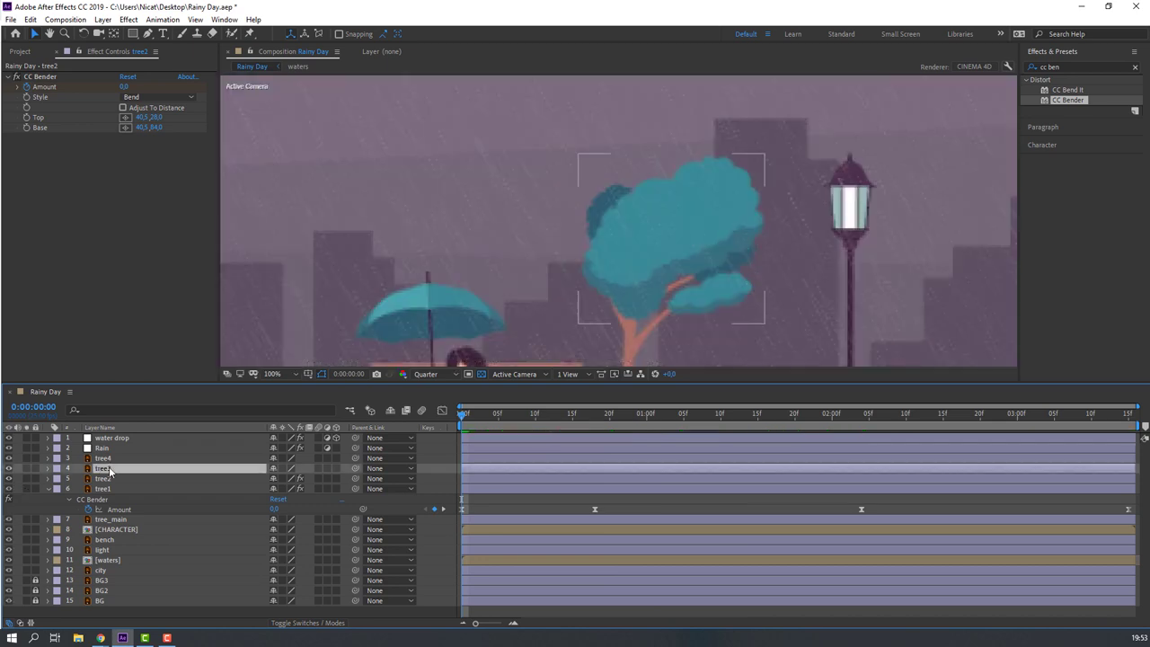
key(ctrl+v)
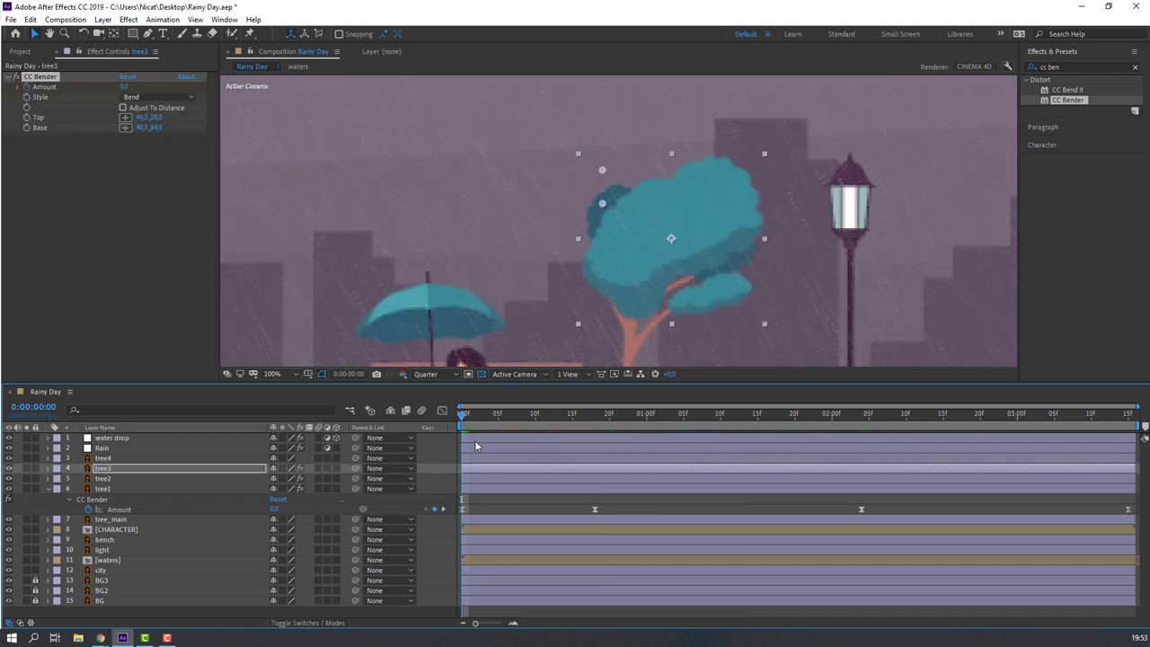
drag(491, 415, 313, 430)
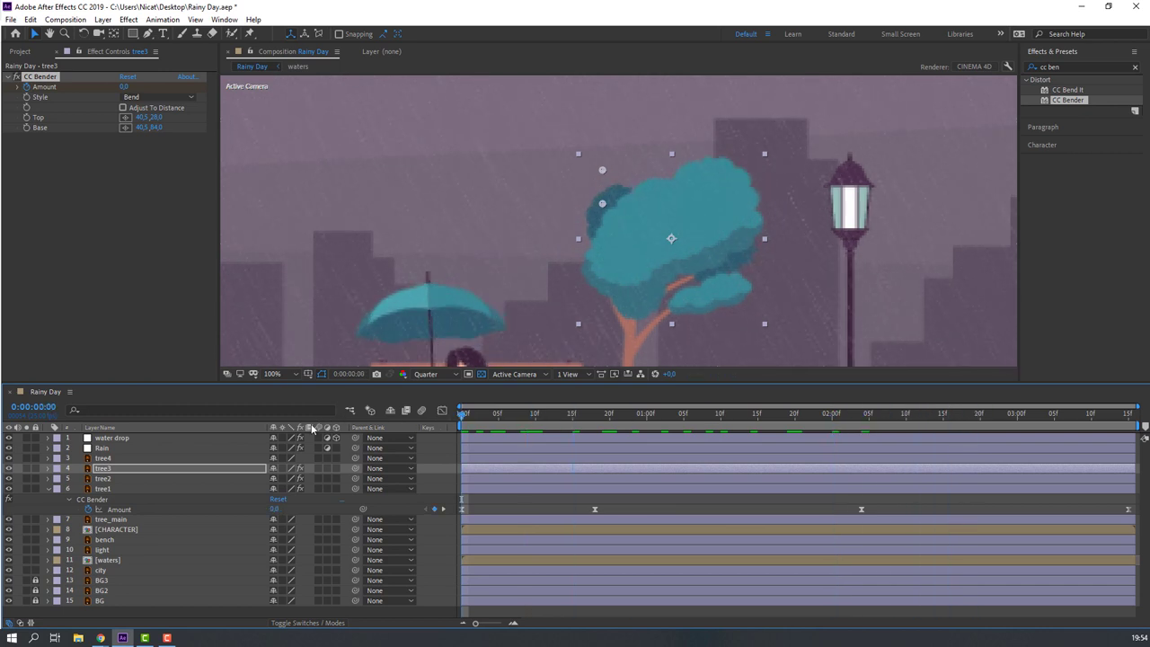
click(106, 459)
drag(549, 293, 504, 225)
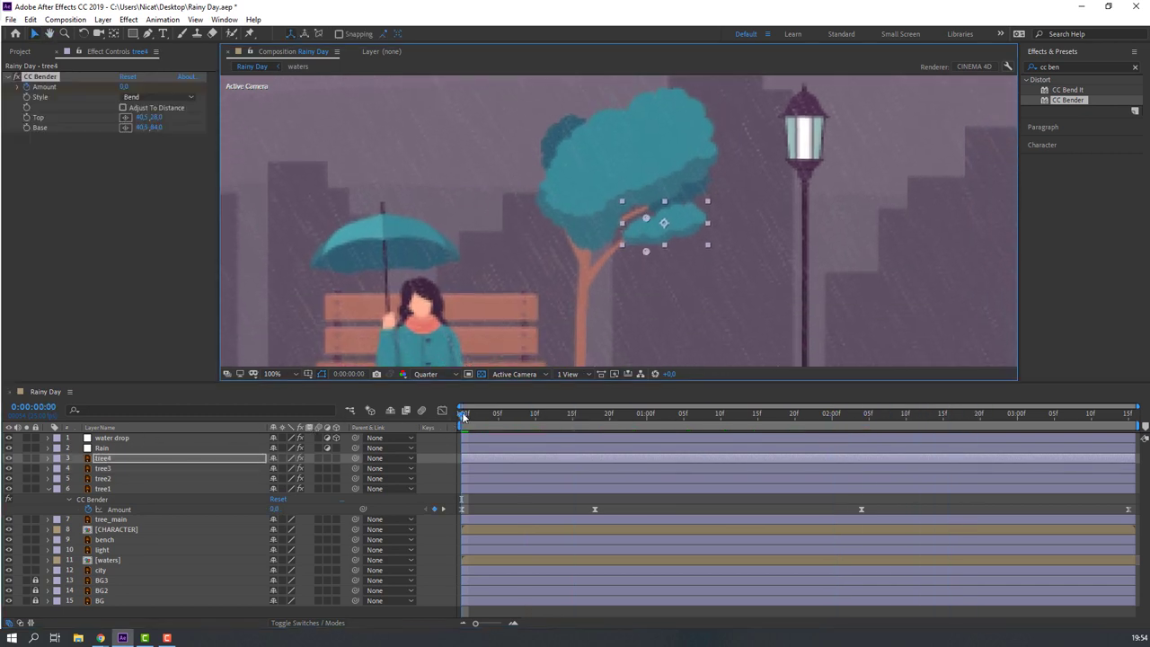
Preview the whole scene from the start to check the bending of all four leaf layers.
mouse_move(463, 415)
mouse_down()
mouse_move(603, 414)
mouse_move(463, 416)
mouse_up()
scroll(485, 305, down, 4)
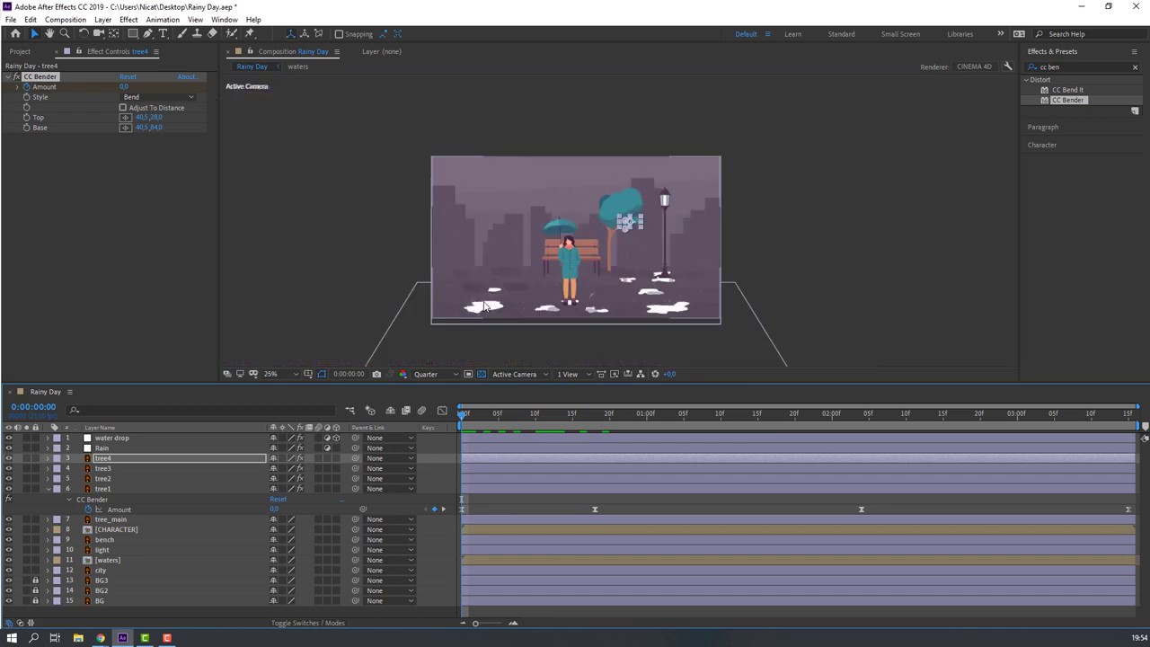
key(space)
scroll(483, 301, up, 2)
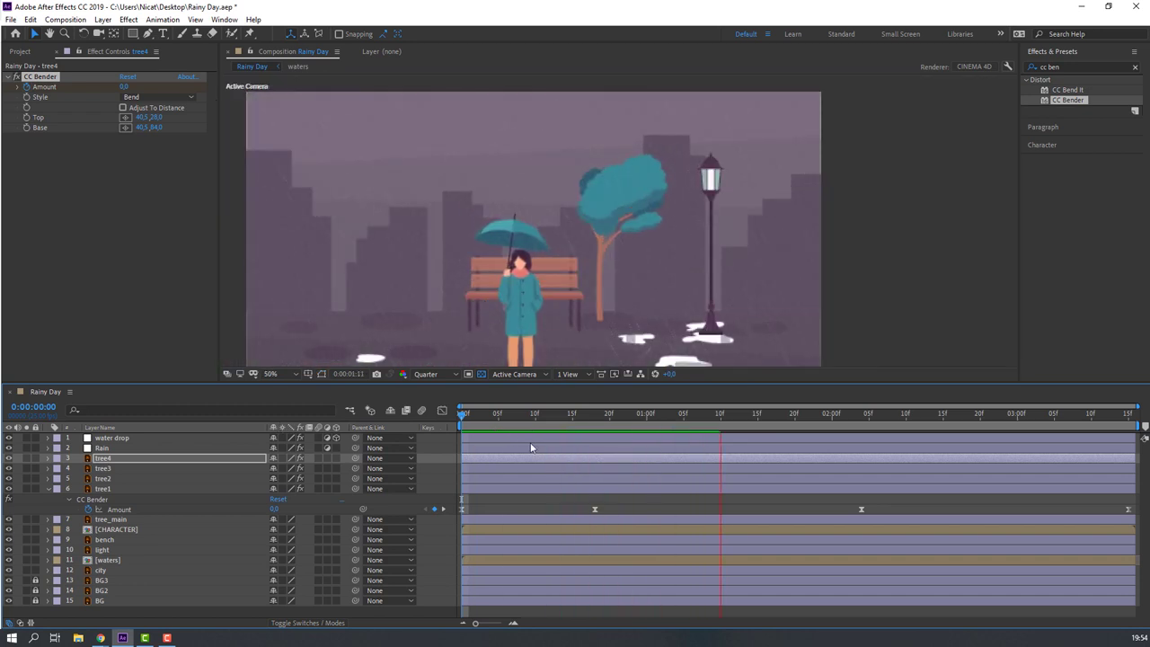
key(space)
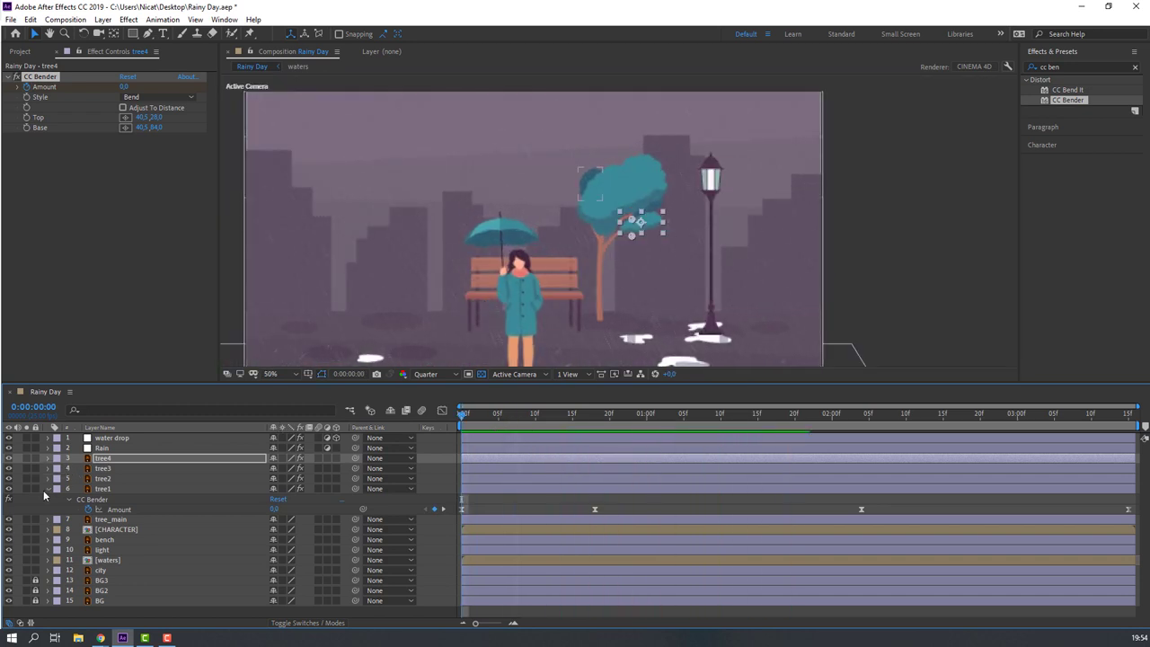
Collapse tree1's properties, isolate tree4 and move its anchor point to the leaf's lower-left tip.
click(47, 489)
click(101, 460)
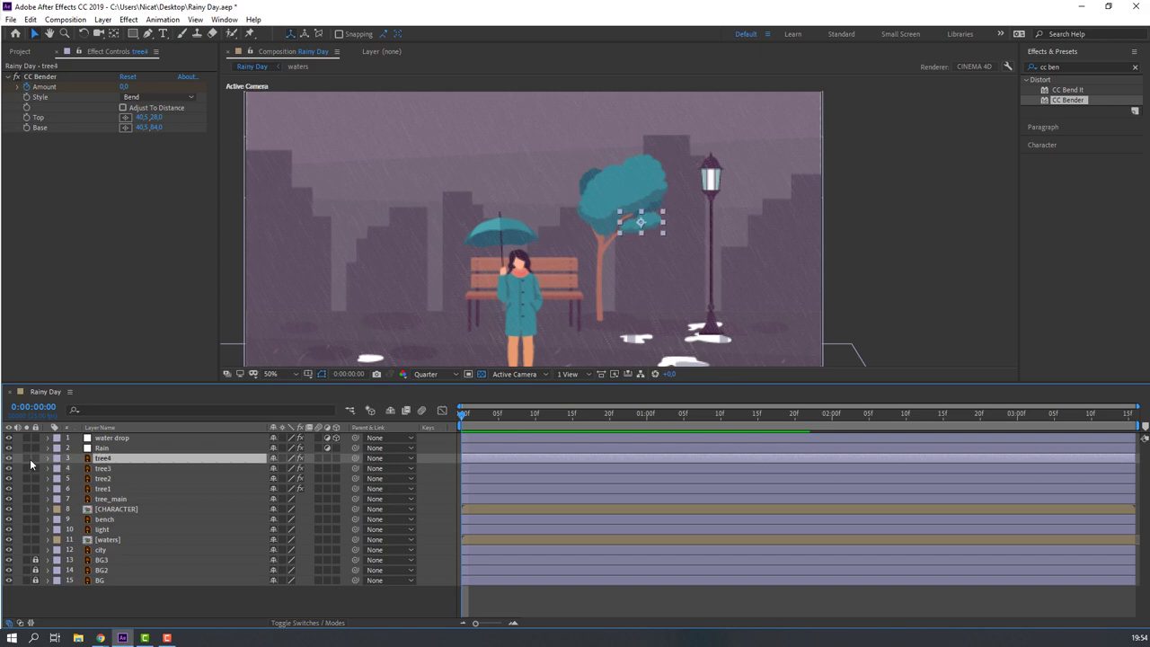
click(27, 458)
scroll(672, 224, up, 4)
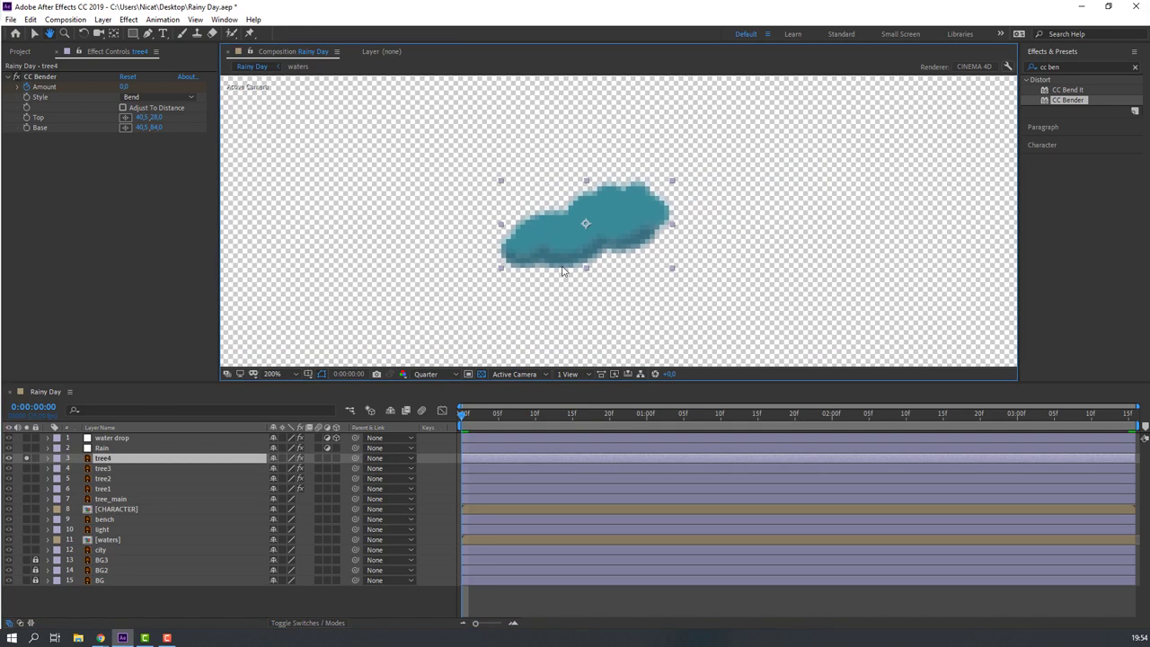
click(113, 34)
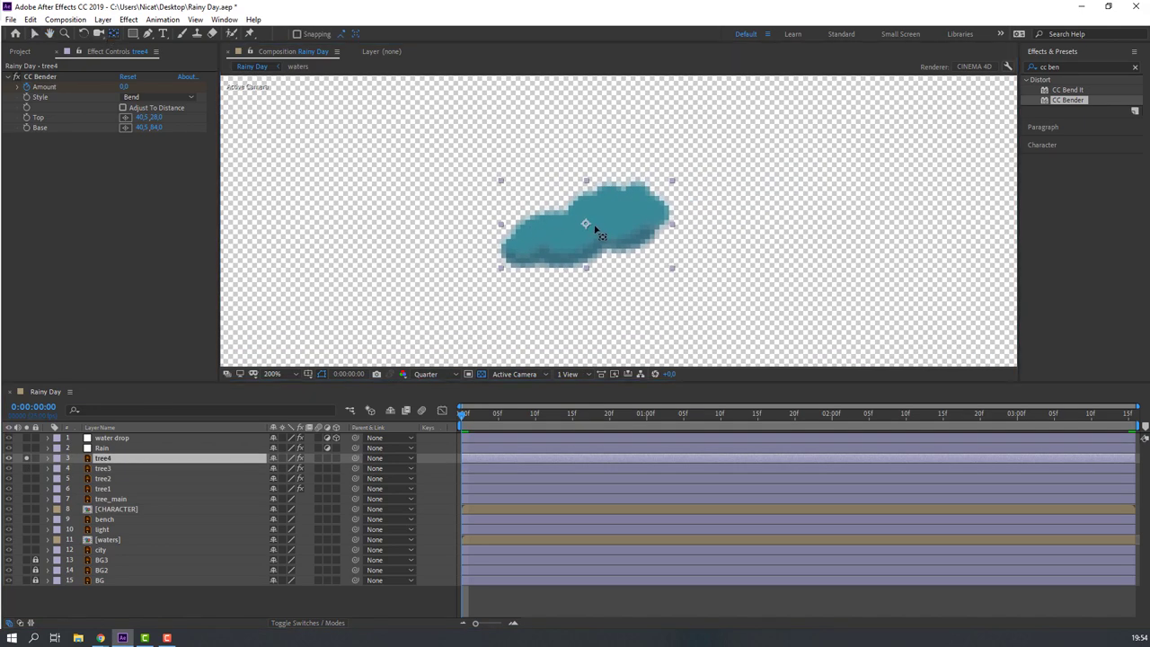
drag(594, 227, 515, 255)
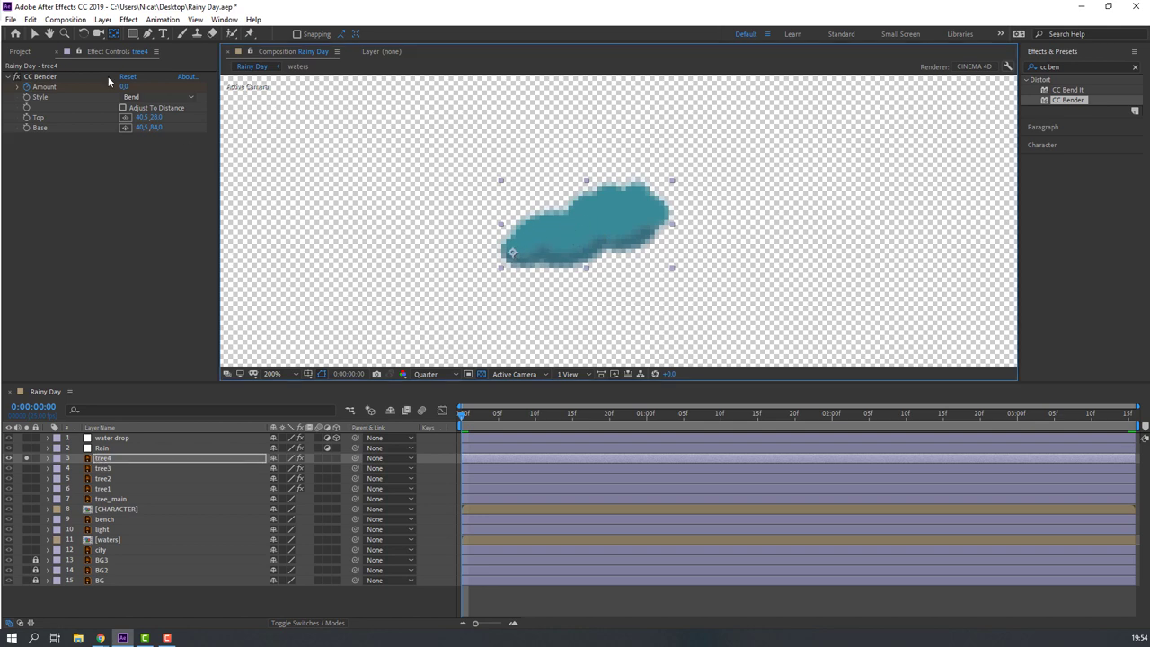
Solo tree3 and move its anchor point to the bottom of the foliage where it meets the trunk.
click(97, 471)
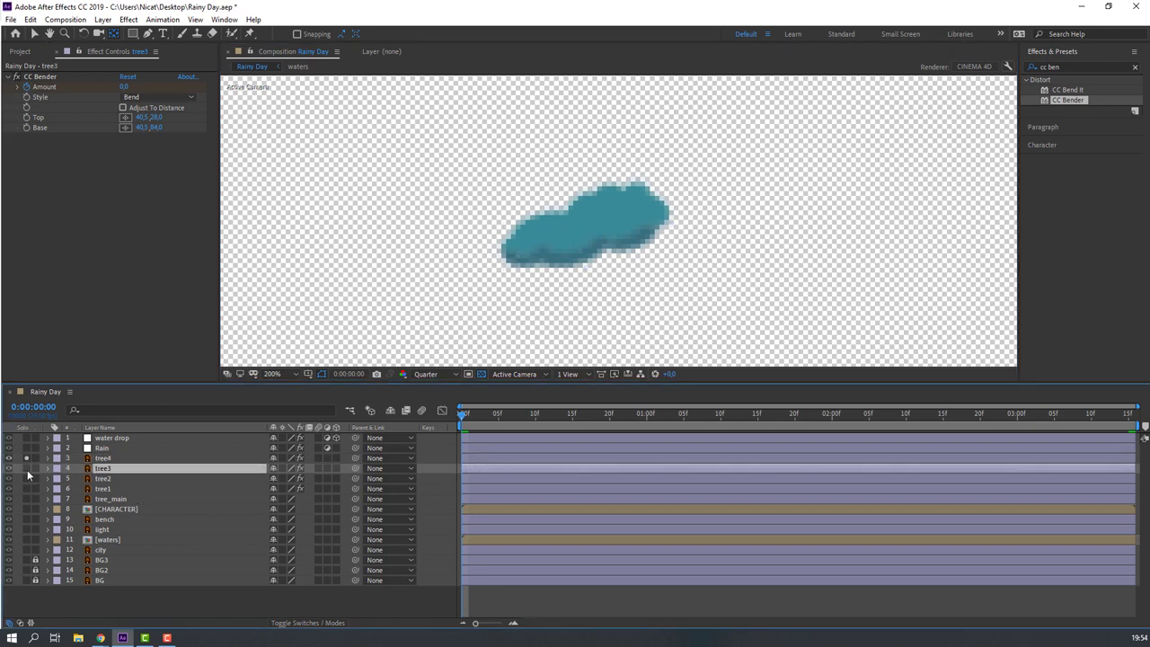
click(26, 468)
drag(608, 259, 538, 289)
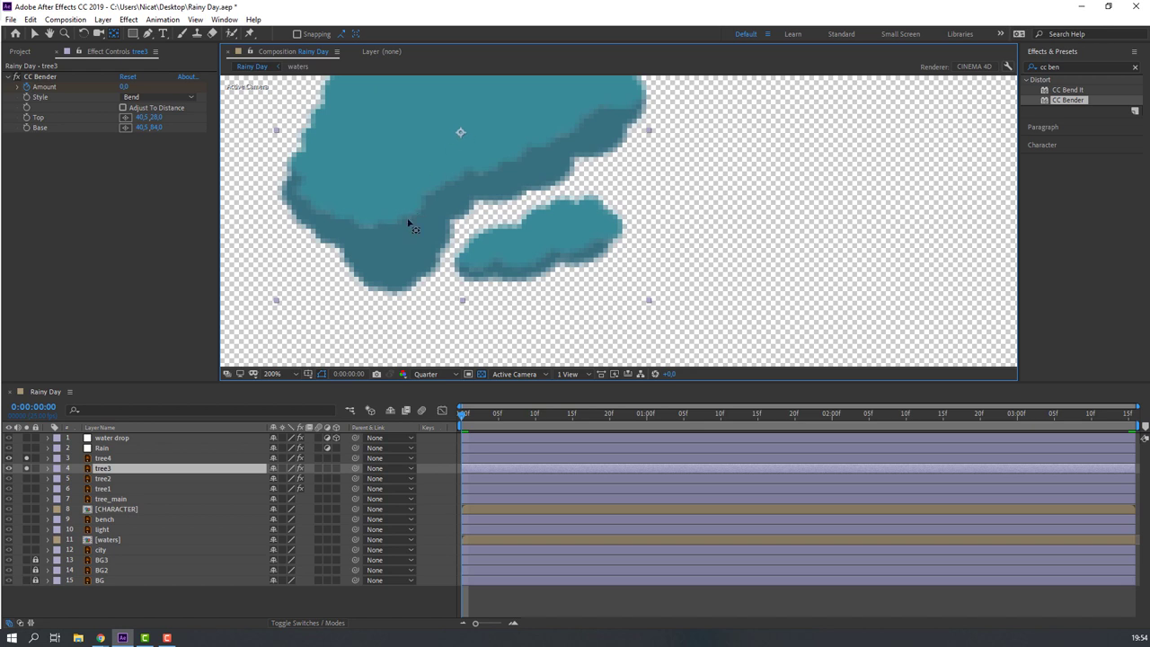
drag(409, 223, 385, 271)
Isolate tree2 and move its anchor point to the leaf's lower-left tip.
click(102, 478)
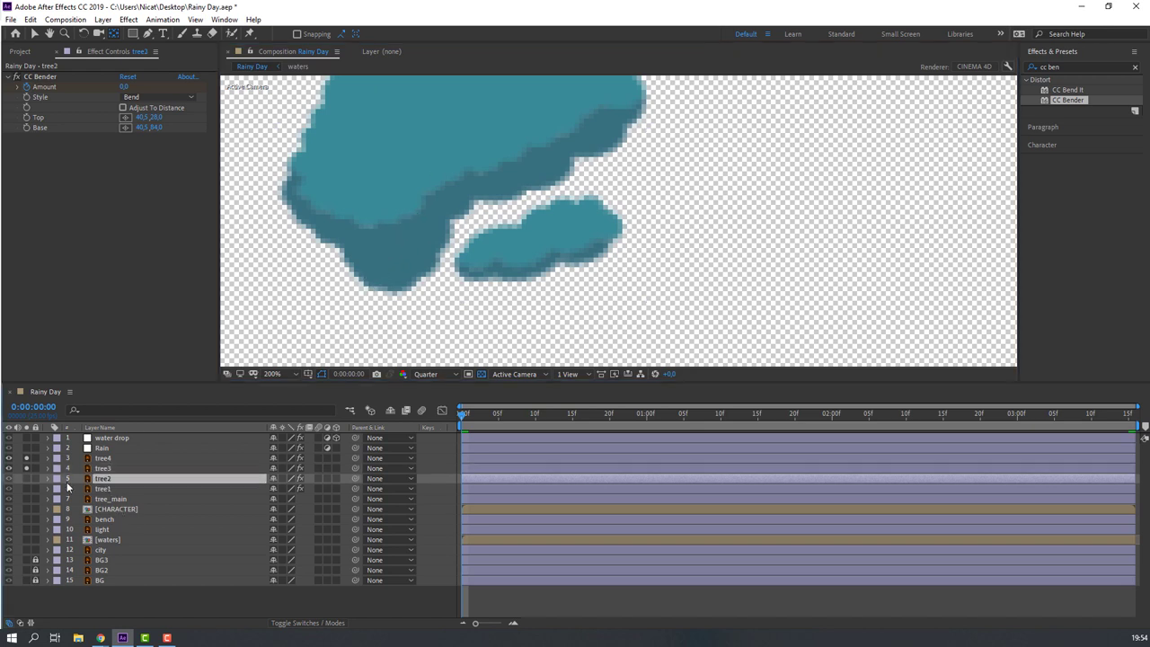
click(26, 478)
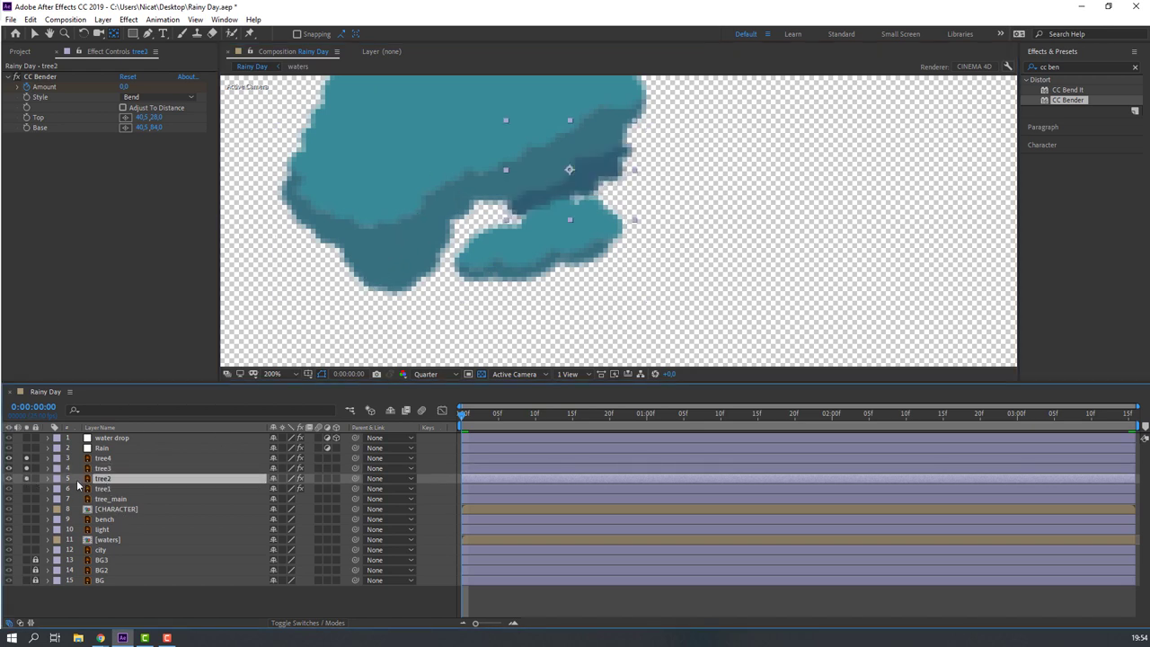
click(26, 458)
drag(566, 175, 559, 180)
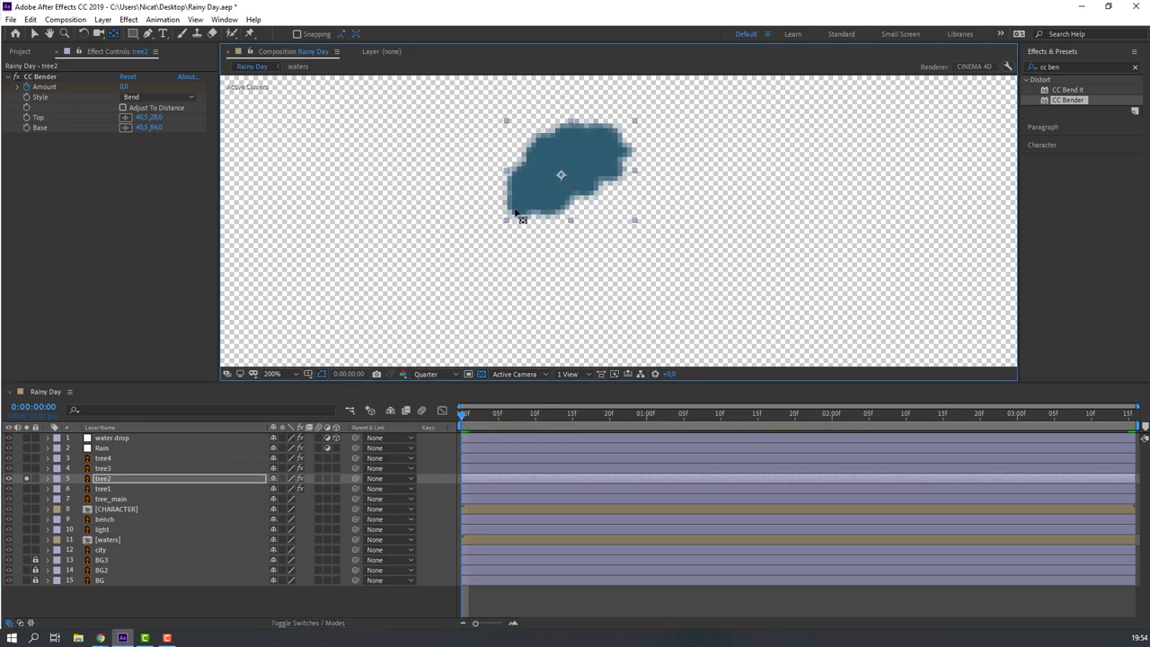
click(26, 479)
Isolate tree1, move its anchor point to the leaf's bottom tip and show all layers again.
click(26, 488)
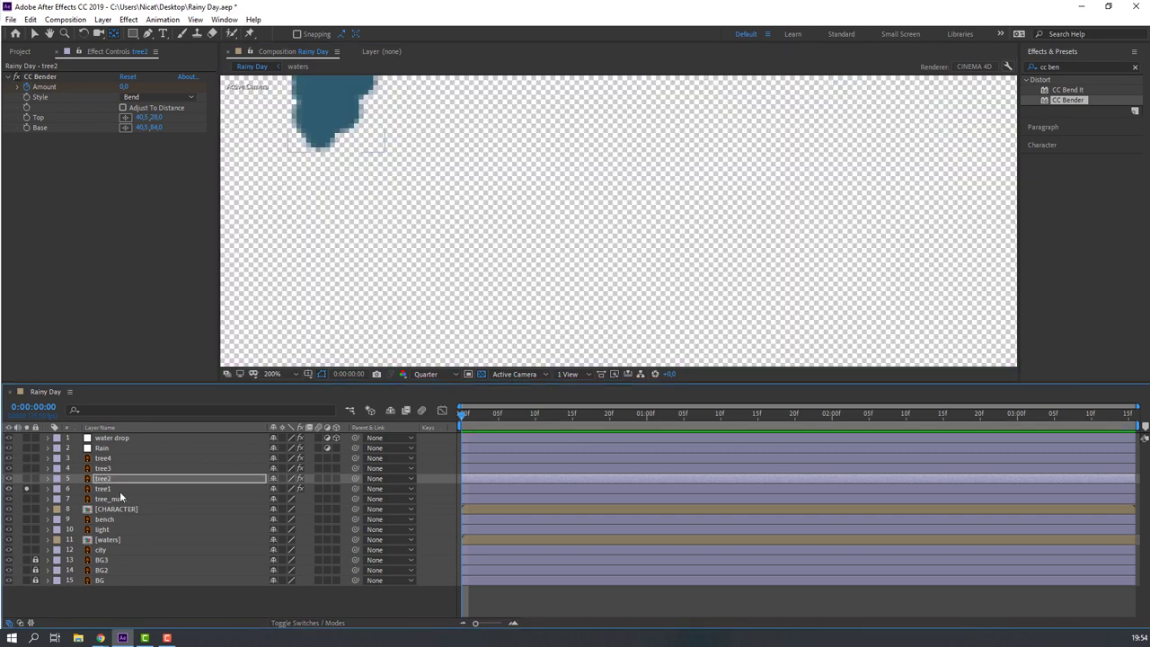
click(118, 489)
drag(367, 124, 401, 244)
drag(371, 206, 354, 257)
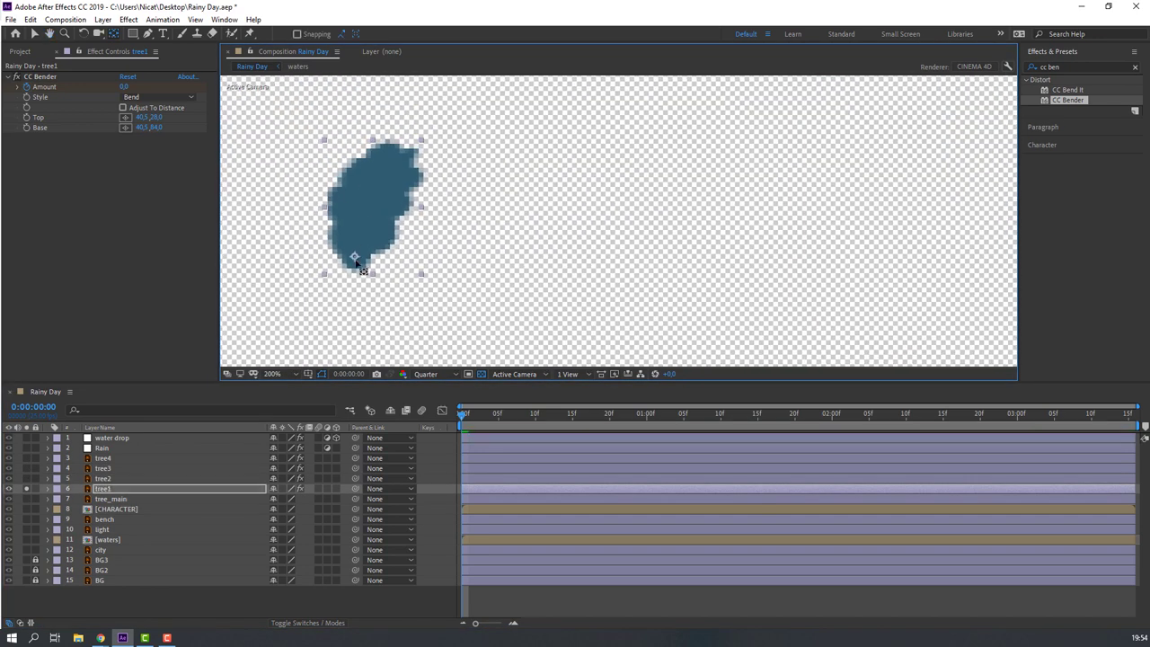
click(33, 33)
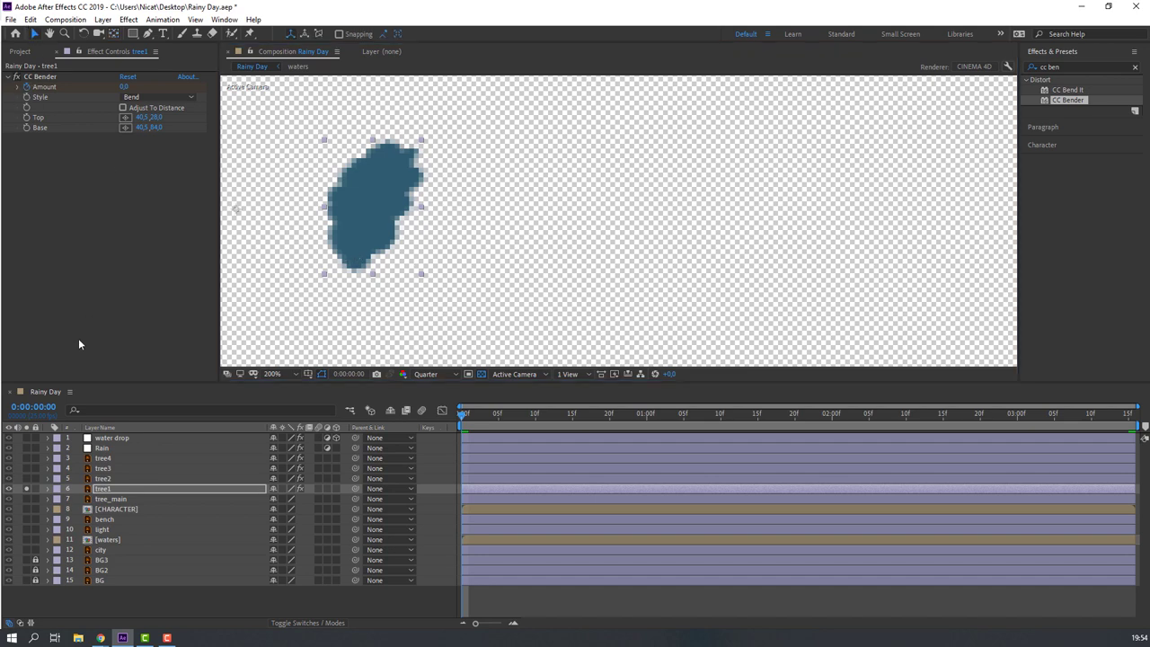
click(26, 488)
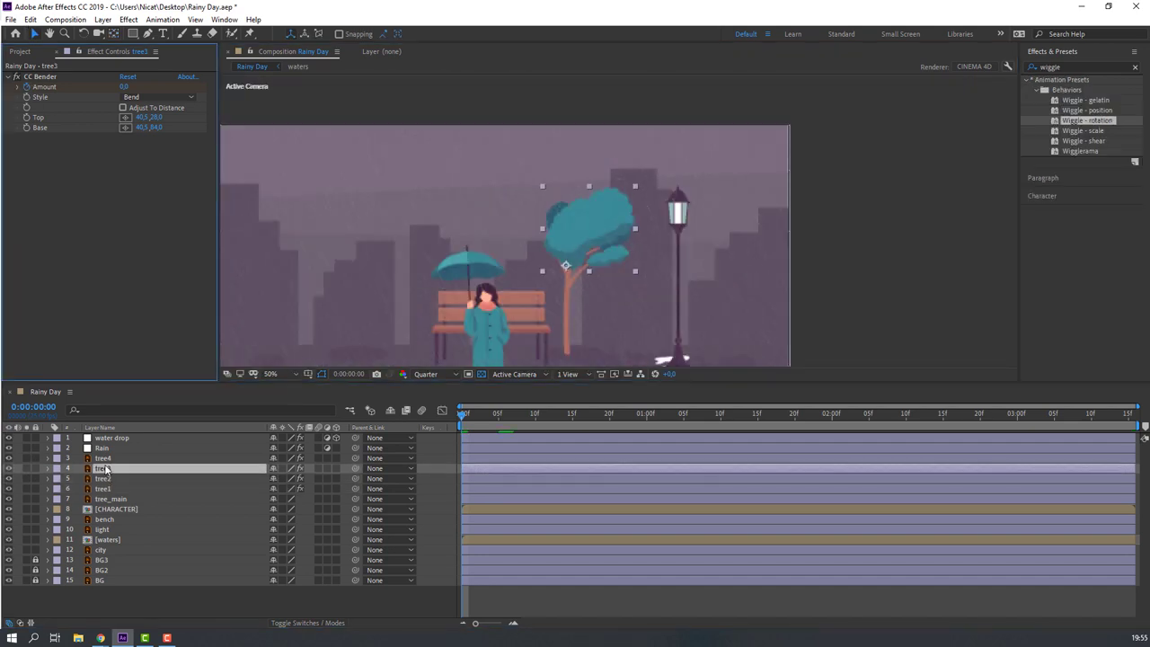
Keyframe tree3's Rotation at the start and set it to 4° at frame 10.
click(105, 469)
key(r)
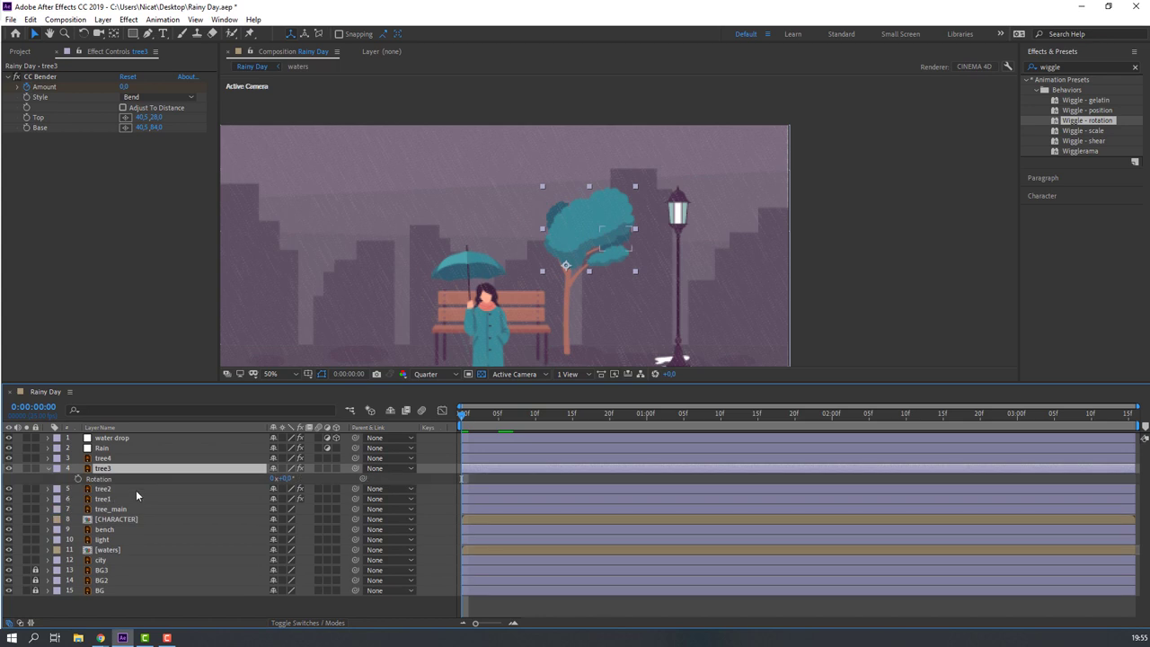
click(88, 480)
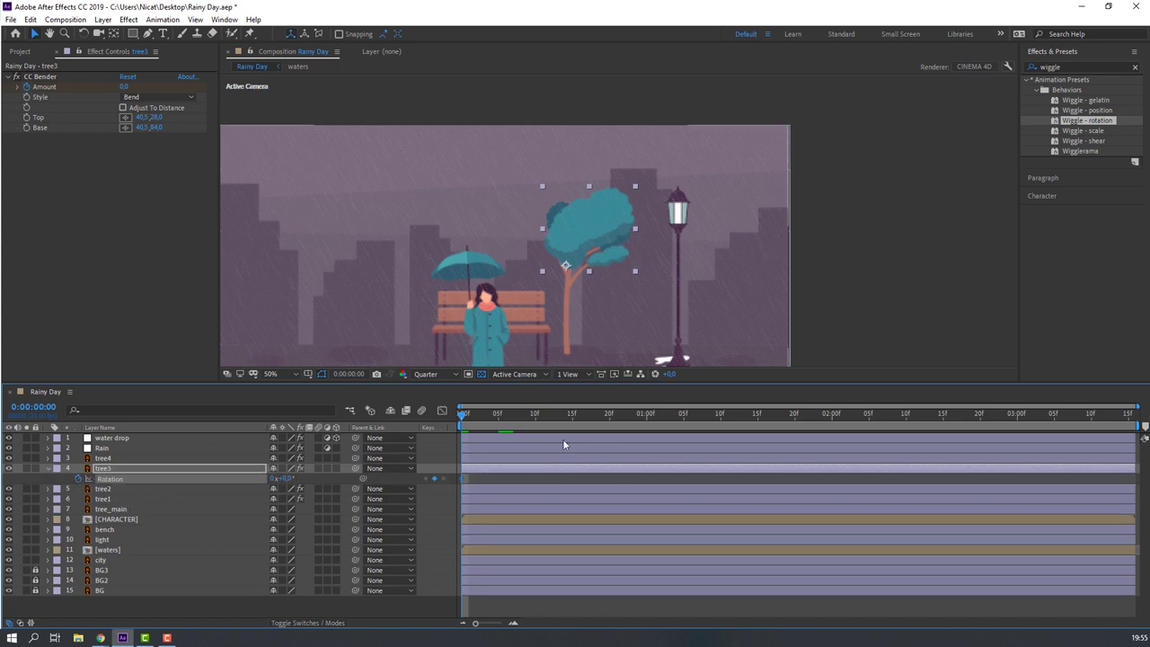
key(shift+Page_Down)
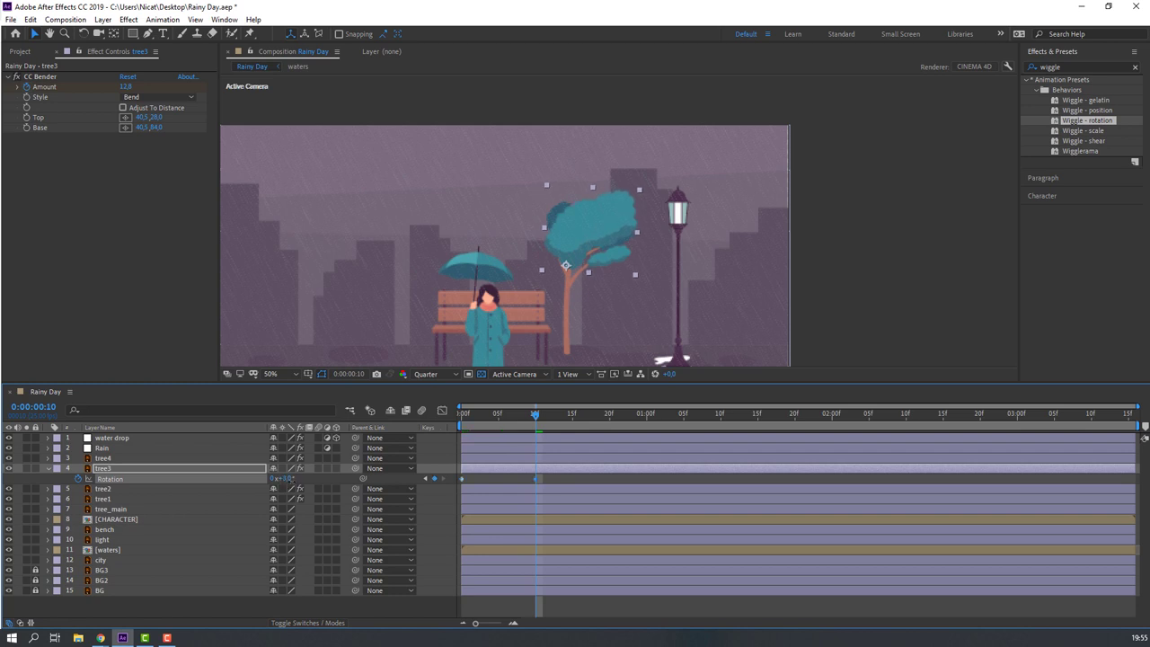
mouse_move(533, 414)
mouse_down()
mouse_move(427, 429)
mouse_move(532, 433)
mouse_up()
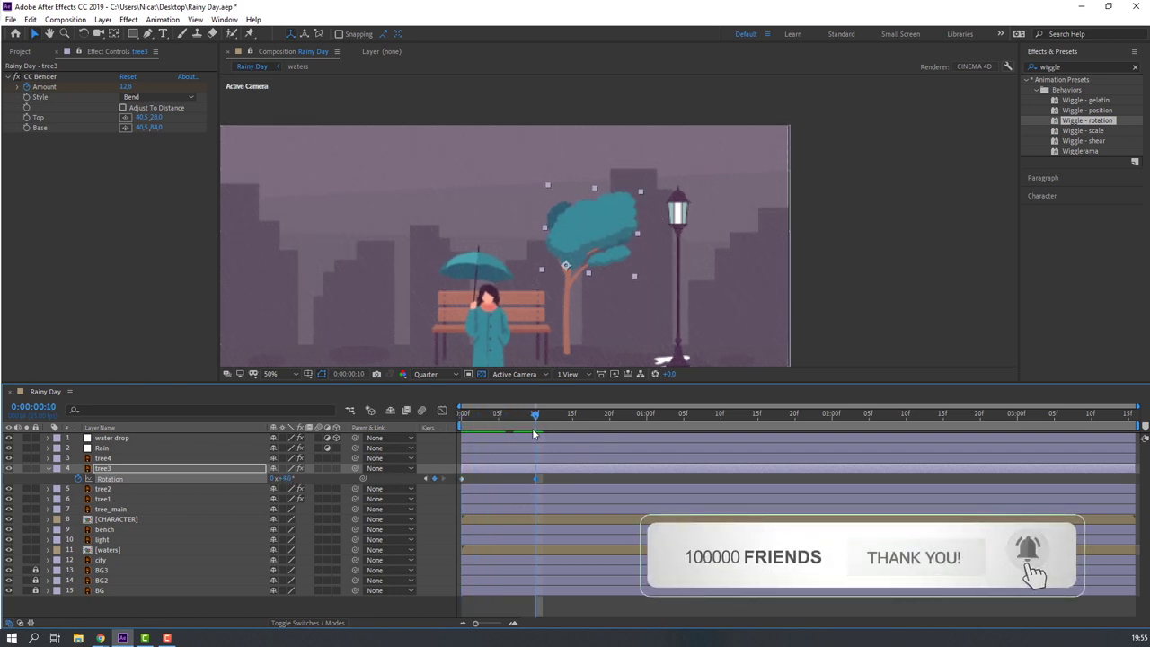
Copy tree3's first Rotation keyframe to frame 20, end the work area there and preview the swing.
key(shift+Page_Down)
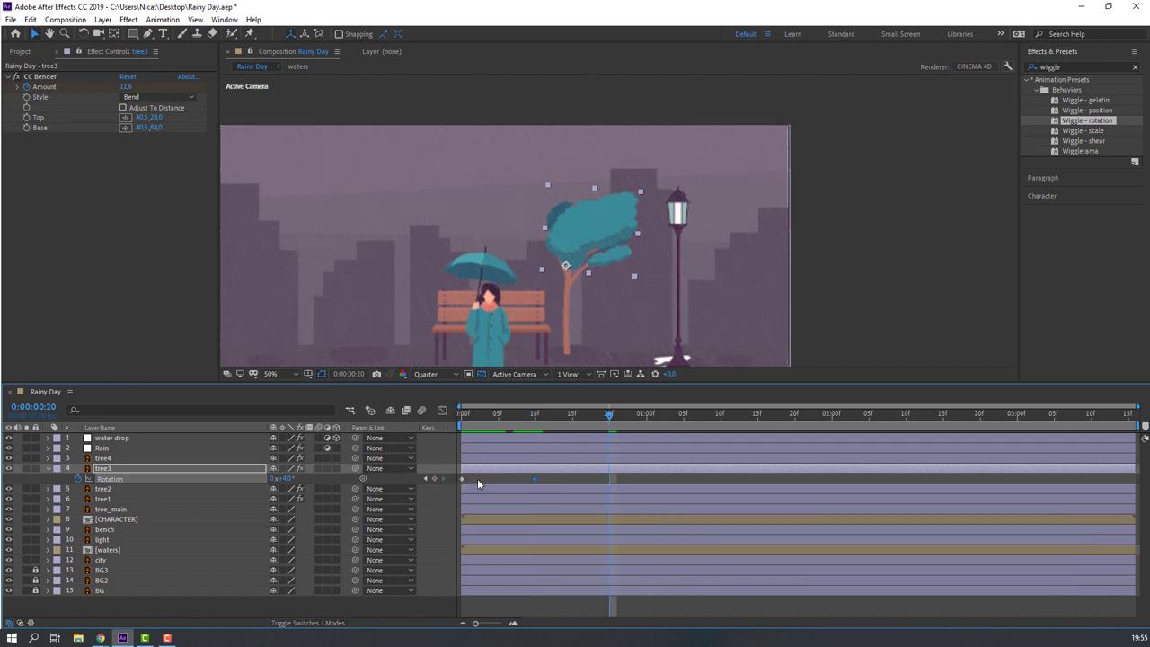
key(ctrl+v)
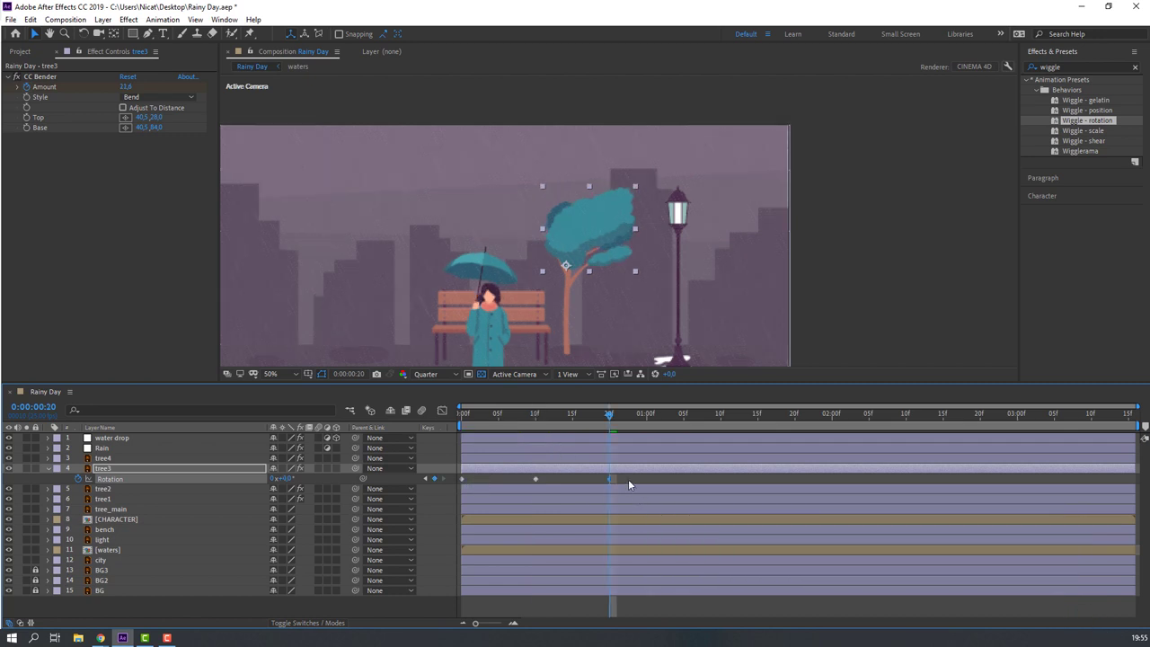
key(space)
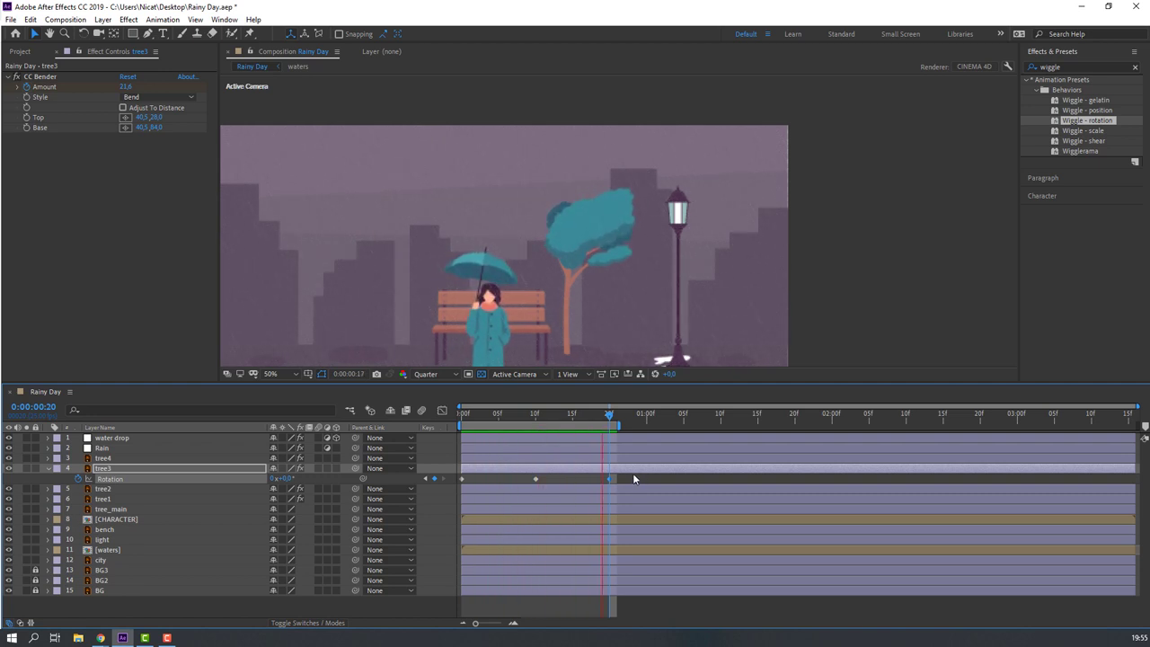
Apply Easy Ease to all three of tree3's Rotation keyframes and preview the swing.
drag(633, 474, 457, 488)
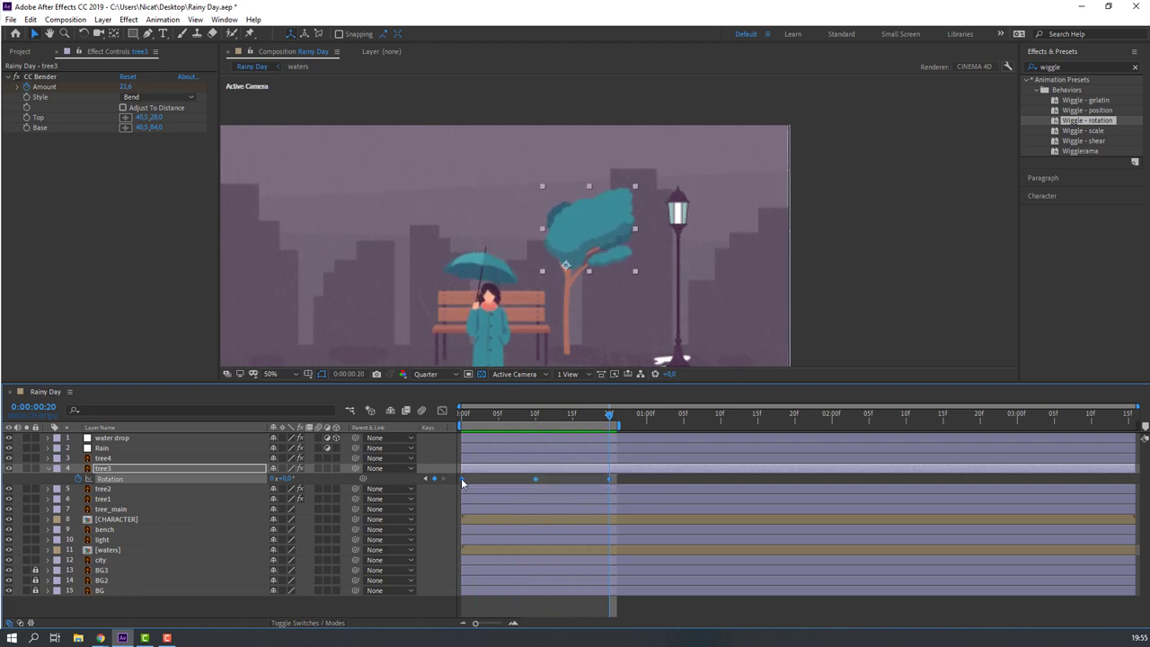
right_click(462, 483)
mouse_move(554, 469)
click(638, 509)
key(space)
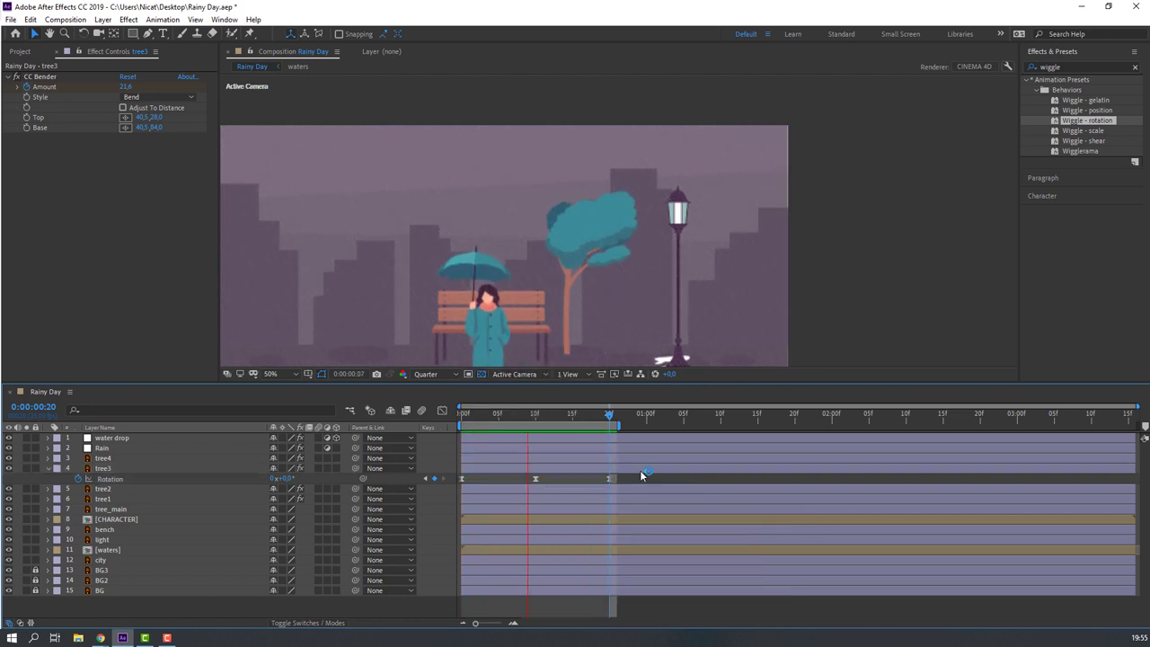
key(space)
Extend the work area to the end, repeat tree3's Rotation keyframes from frame 20, 1:15 and 2:10, stretch the last ones to the end and preview.
drag(618, 426, 1137, 426)
drag(636, 476, 459, 494)
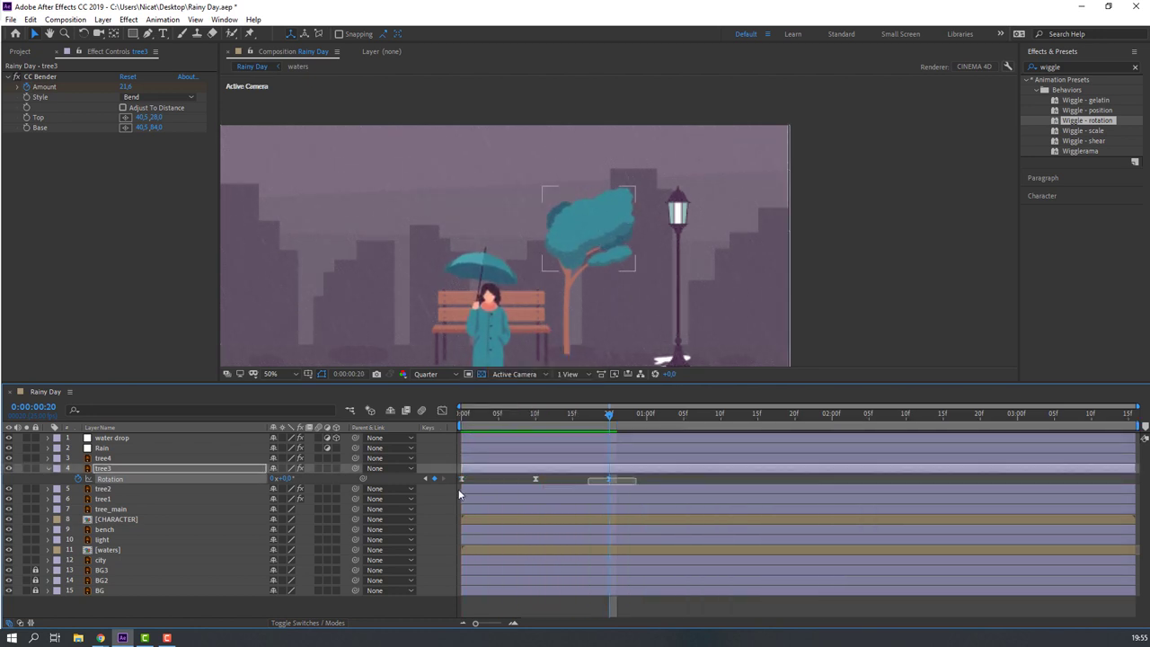
key(ctrl+v)
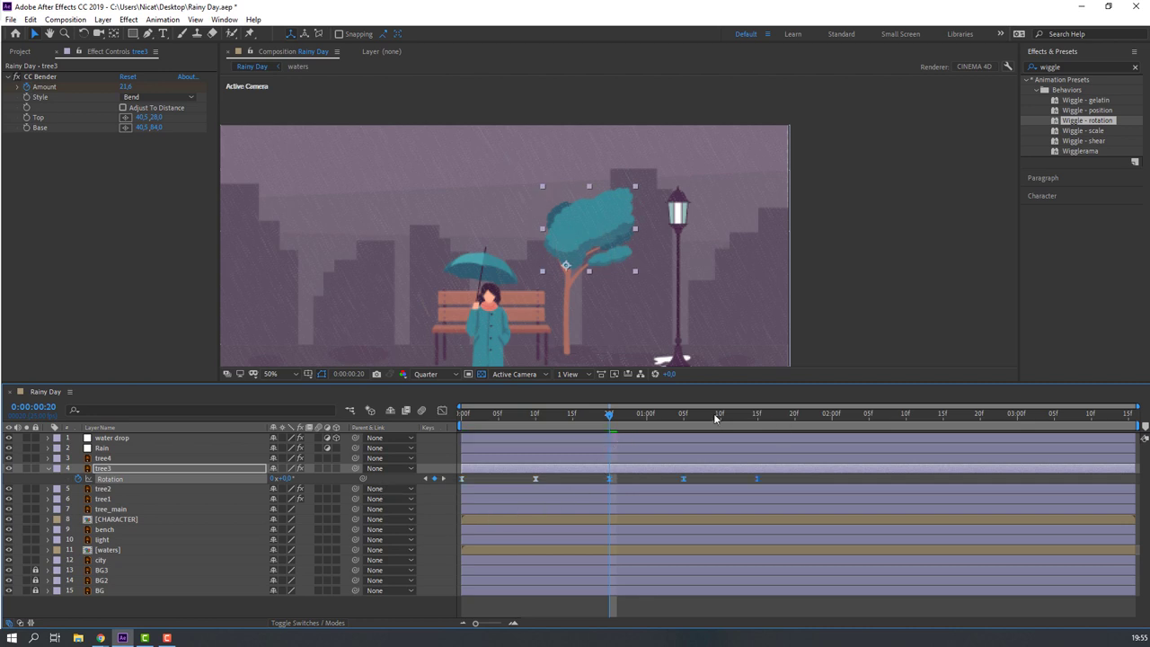
click(758, 416)
key(ctrl+v)
click(905, 416)
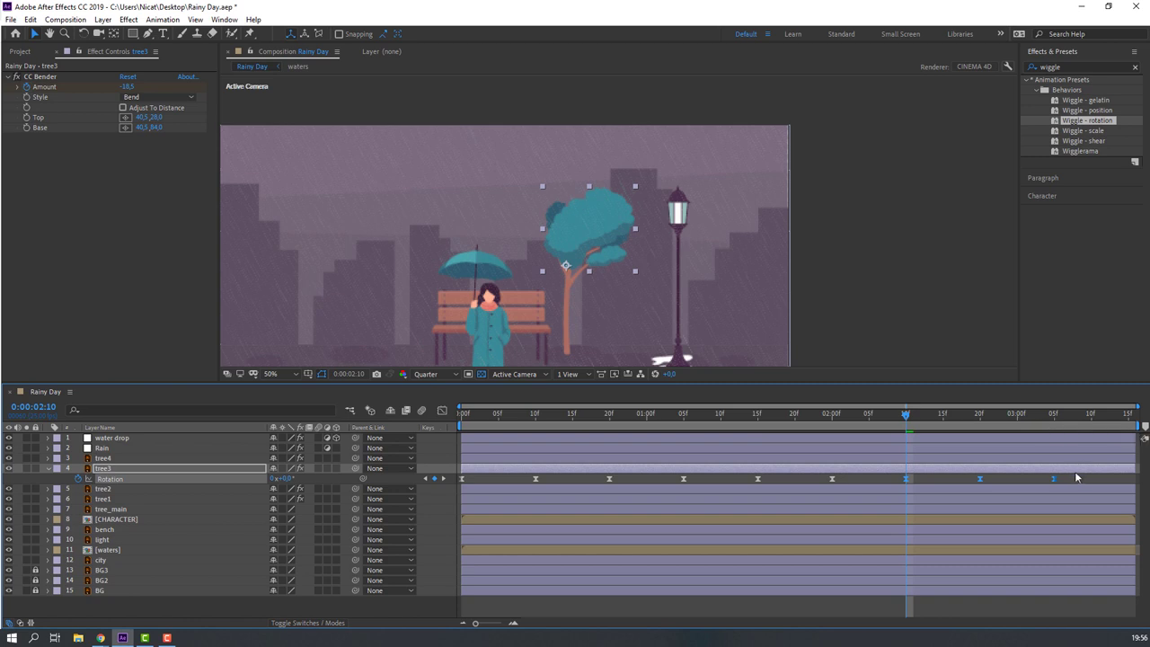
drag(1054, 478, 1133, 494)
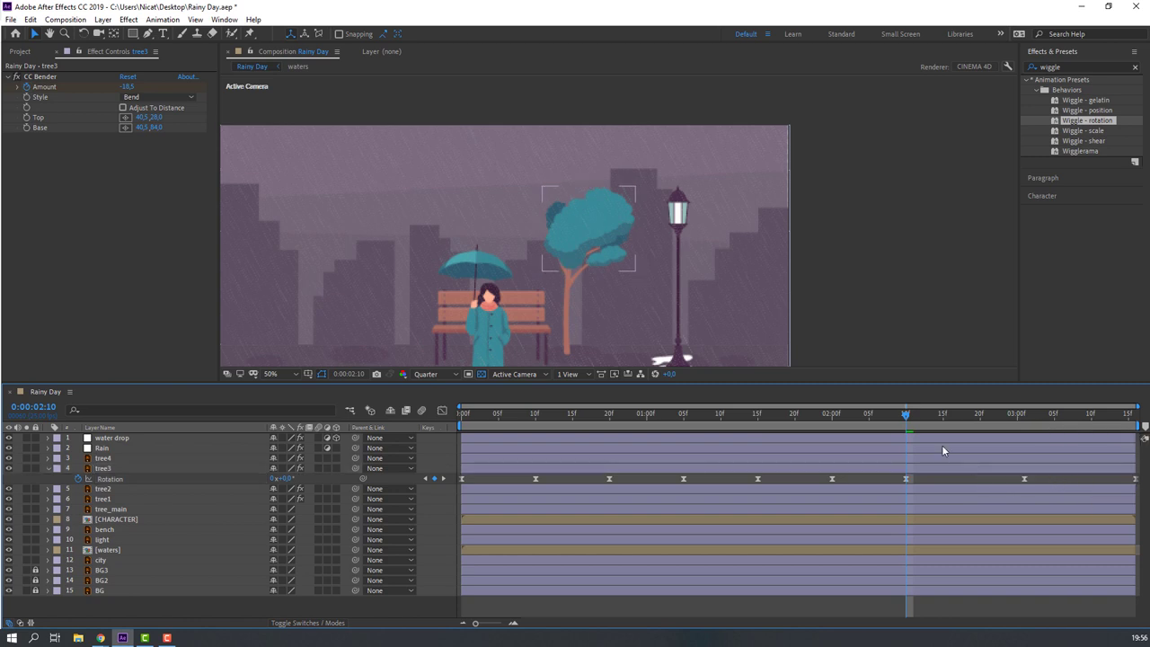
key(space)
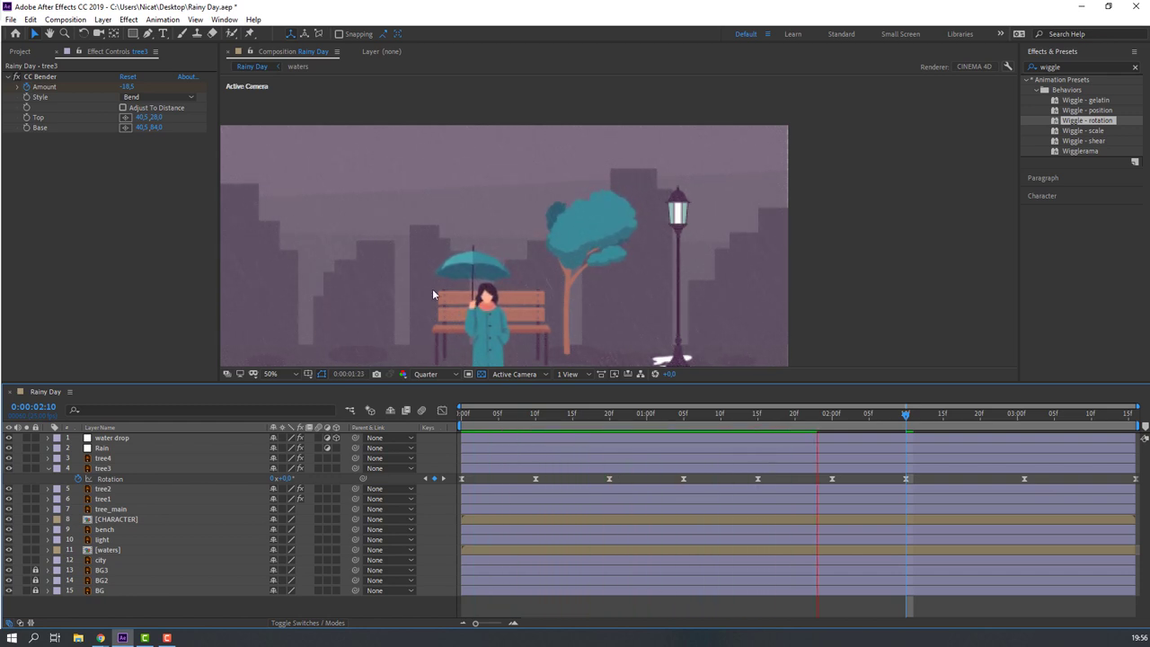
Copy all of tree3's Rotation keyframes to tree4, tree2 and tree1 from the first frame and preview the foliage.
drag(530, 415, 251, 459)
click(124, 480)
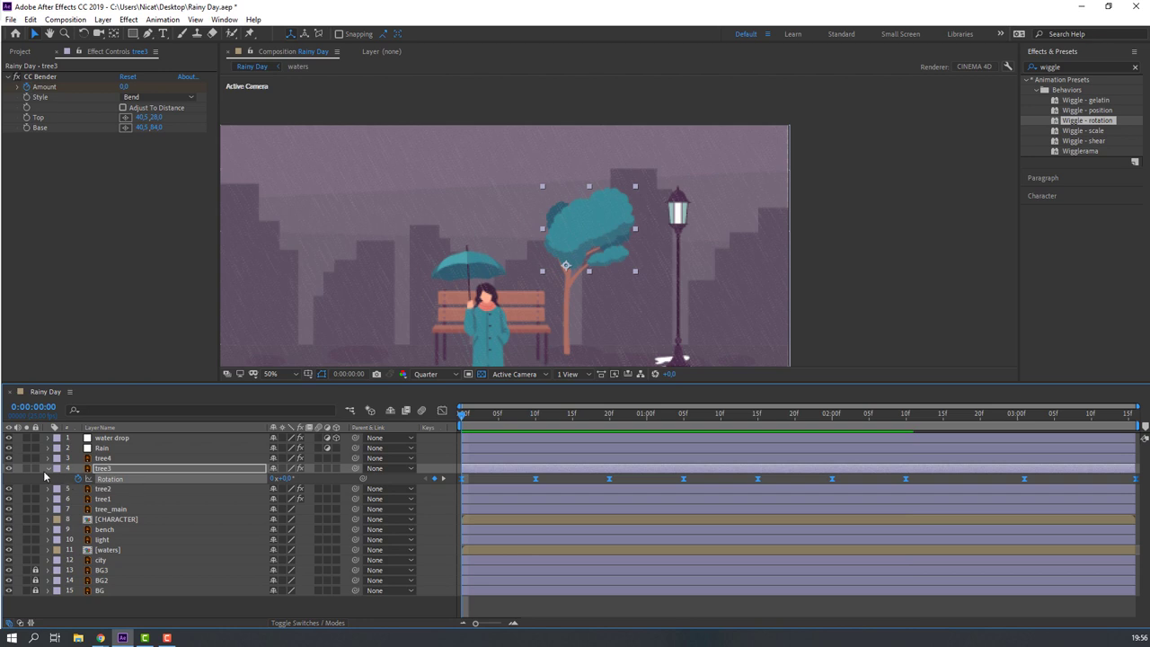
click(47, 469)
click(103, 458)
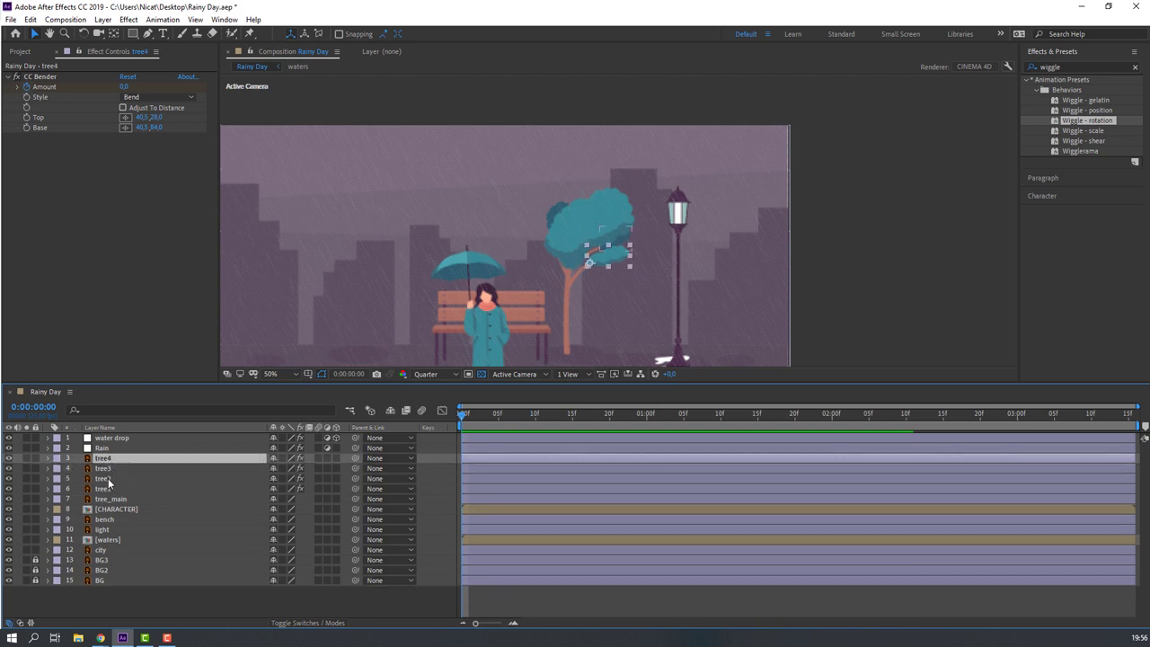
ctrl+click(106, 479)
ctrl+click(106, 489)
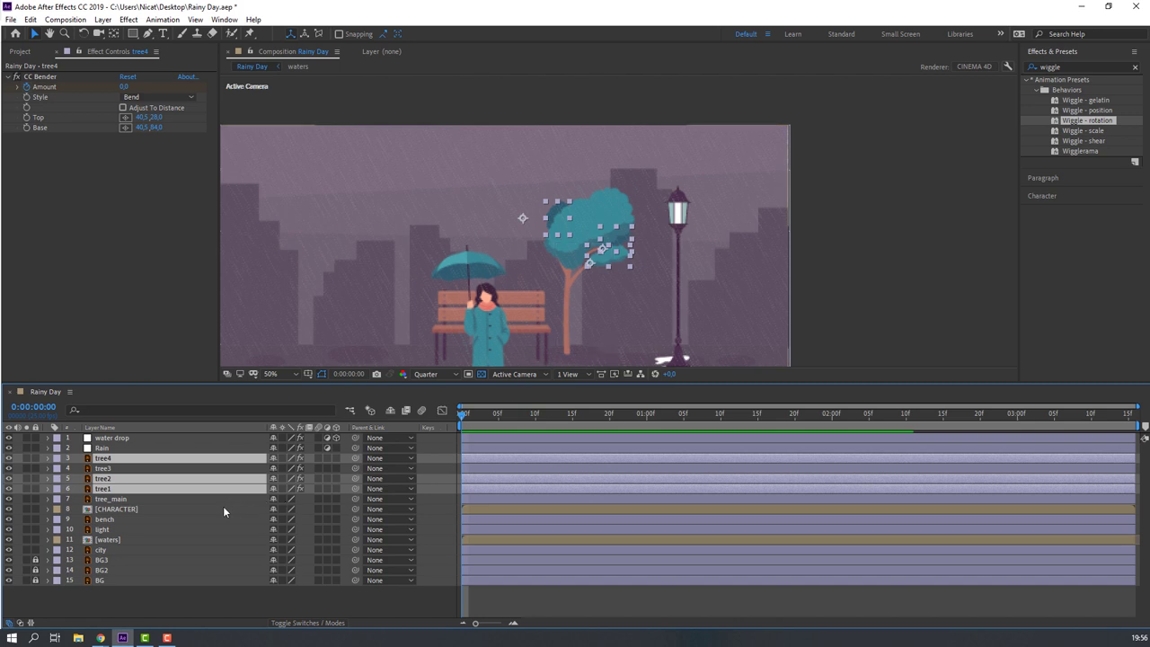
key(ctrl+v)
key(space)
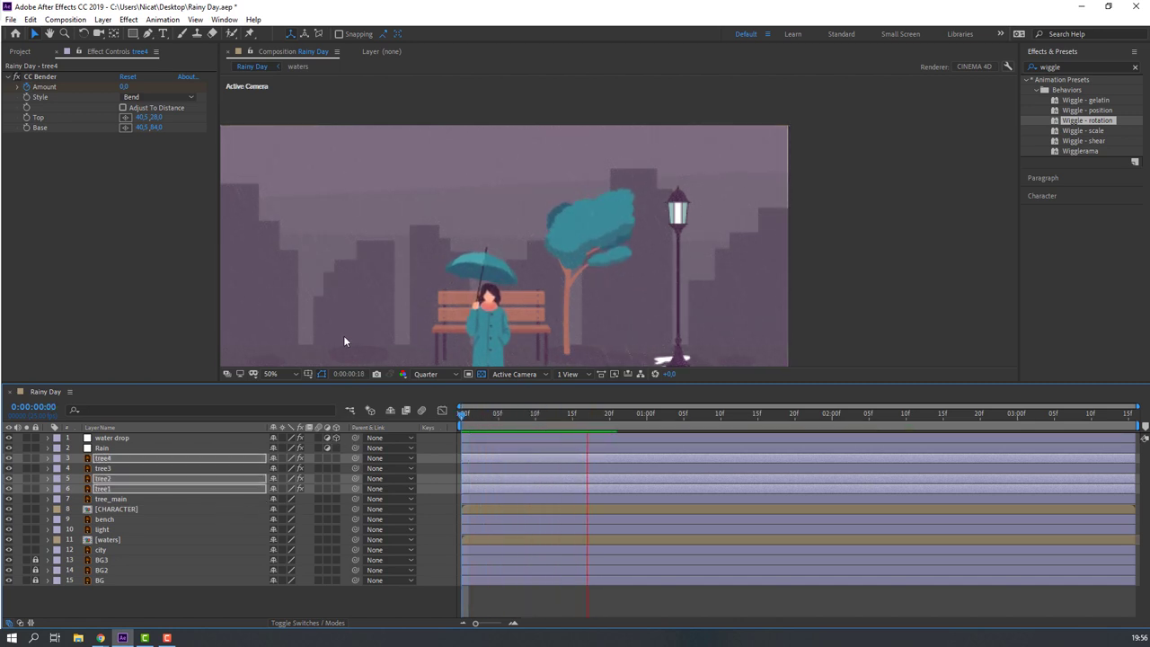
key(comma)
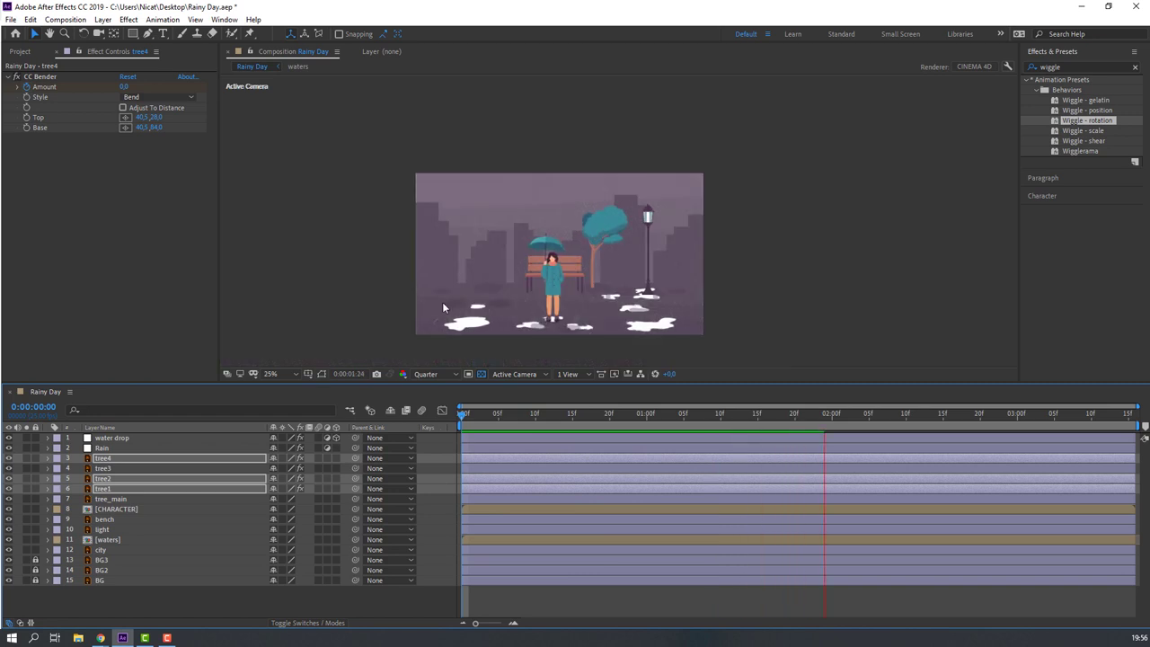
key(period)
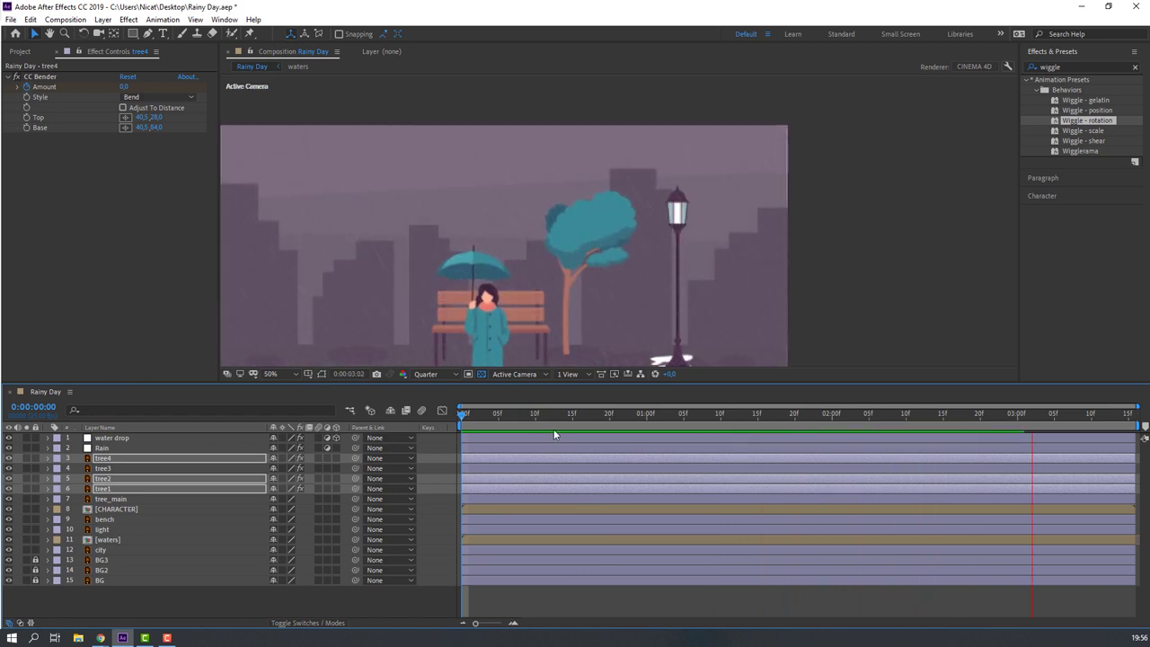
Parent the tree4, tree3, tree2 and tree1 layers to tree_main.
click(117, 458)
ctrl+click(116, 468)
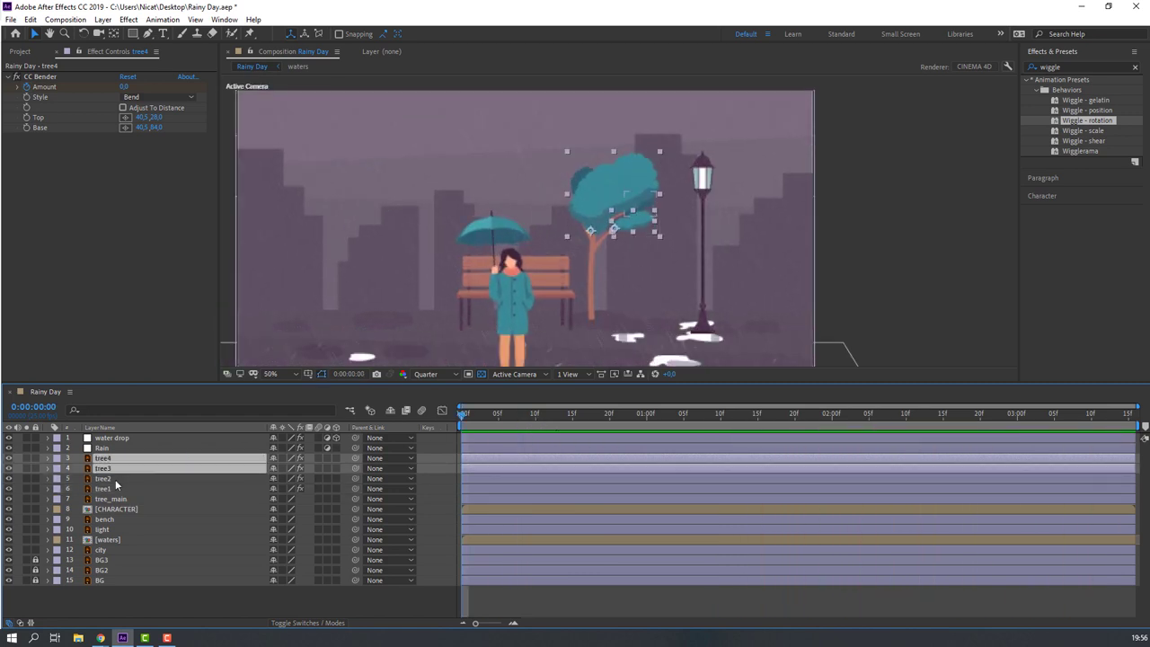
ctrl+click(116, 478)
ctrl+click(122, 488)
drag(355, 463, 106, 500)
Isolate tree_main, move its anchor point to the base of the trunk and show all layers again.
click(106, 499)
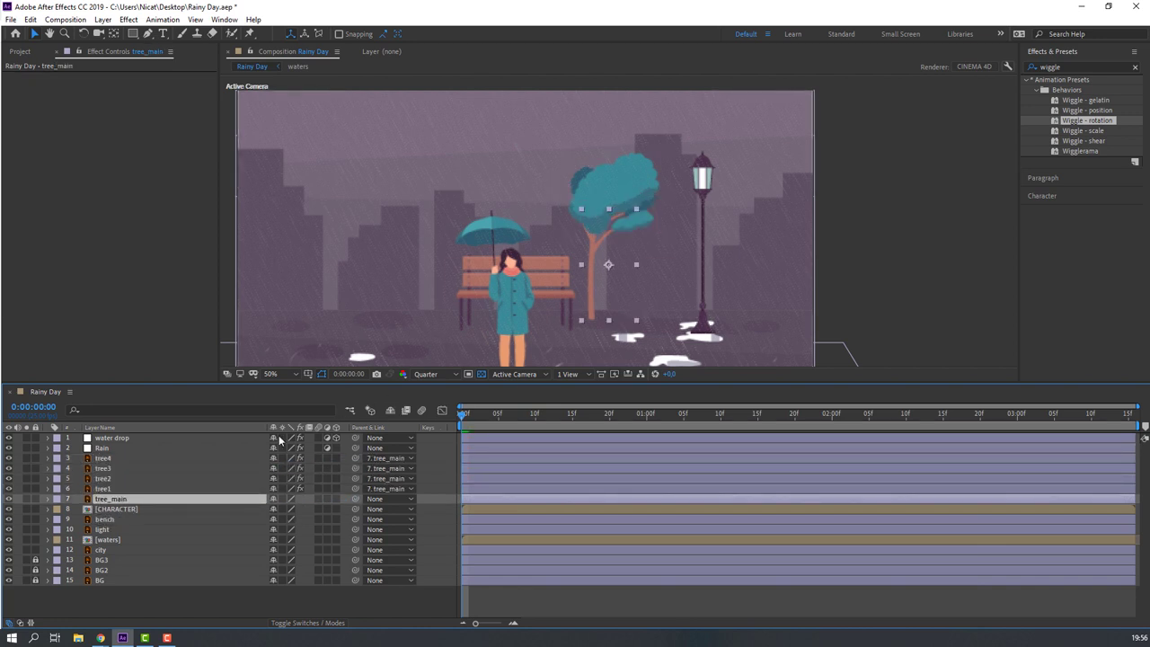
click(26, 499)
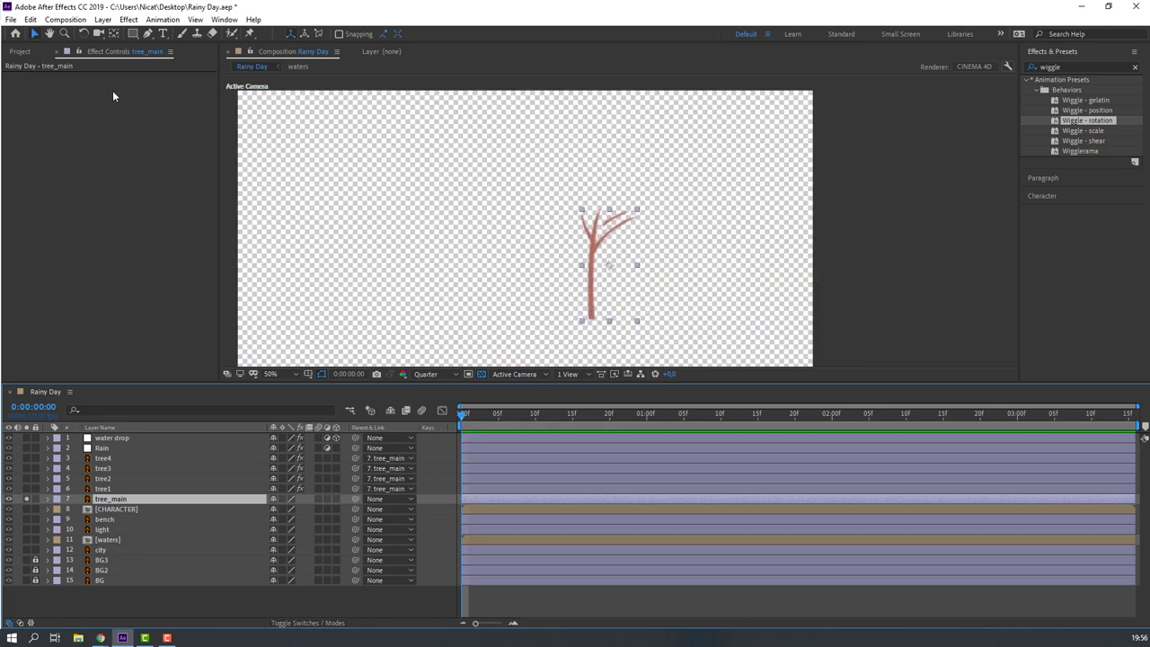
click(113, 33)
drag(609, 268, 591, 322)
click(35, 34)
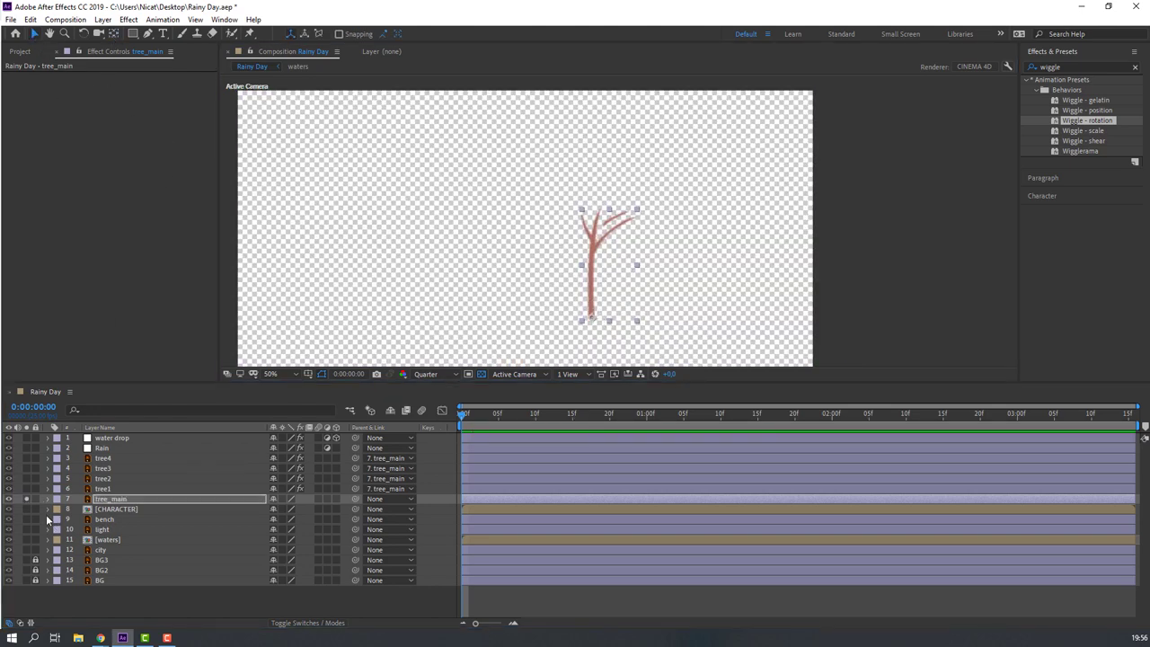
click(26, 499)
Keyframe tree_main's Rotation at the start and set it to 2° at 1:22.
key(r)
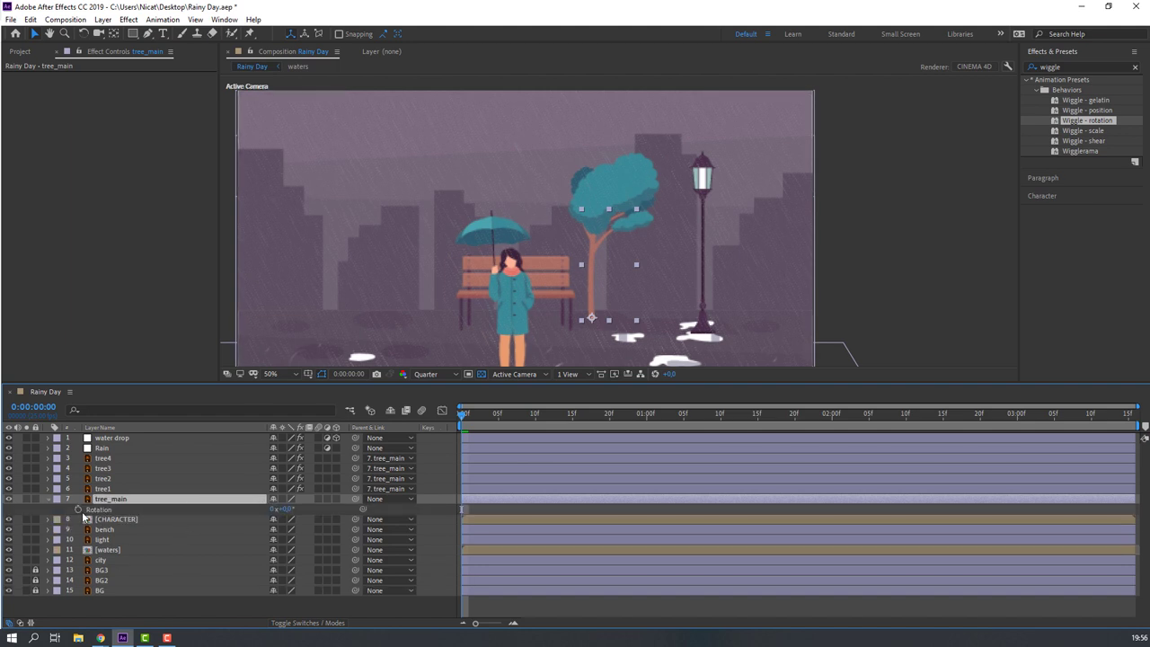
click(76, 509)
drag(530, 415, 809, 427)
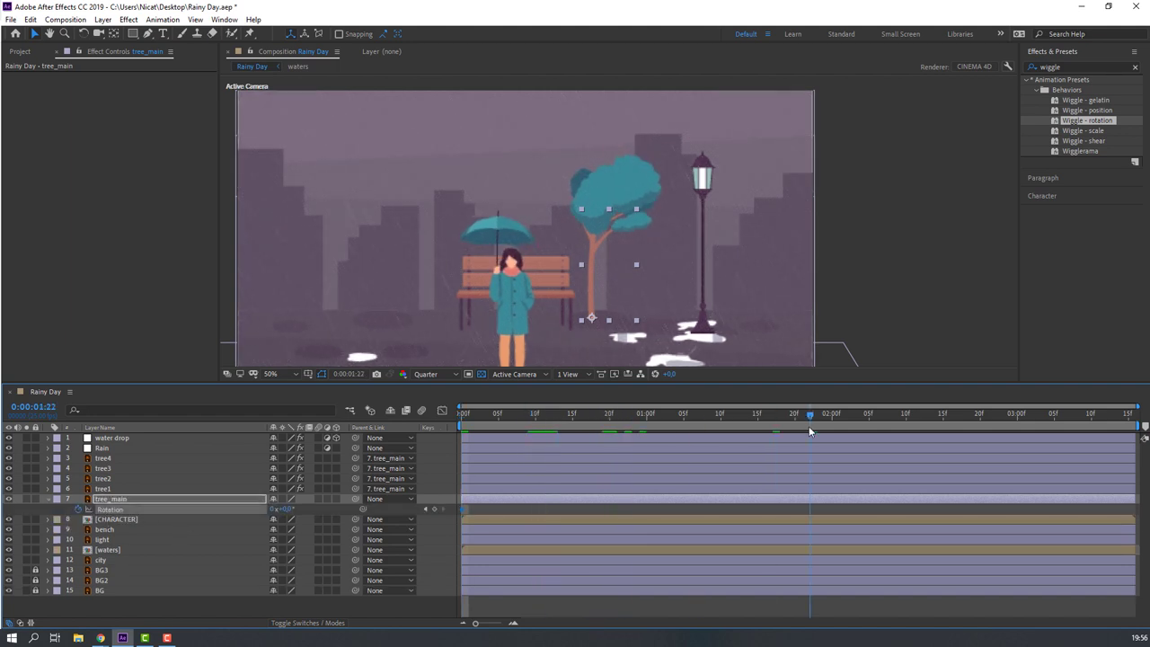
click(286, 510)
text(2)
key(Return)
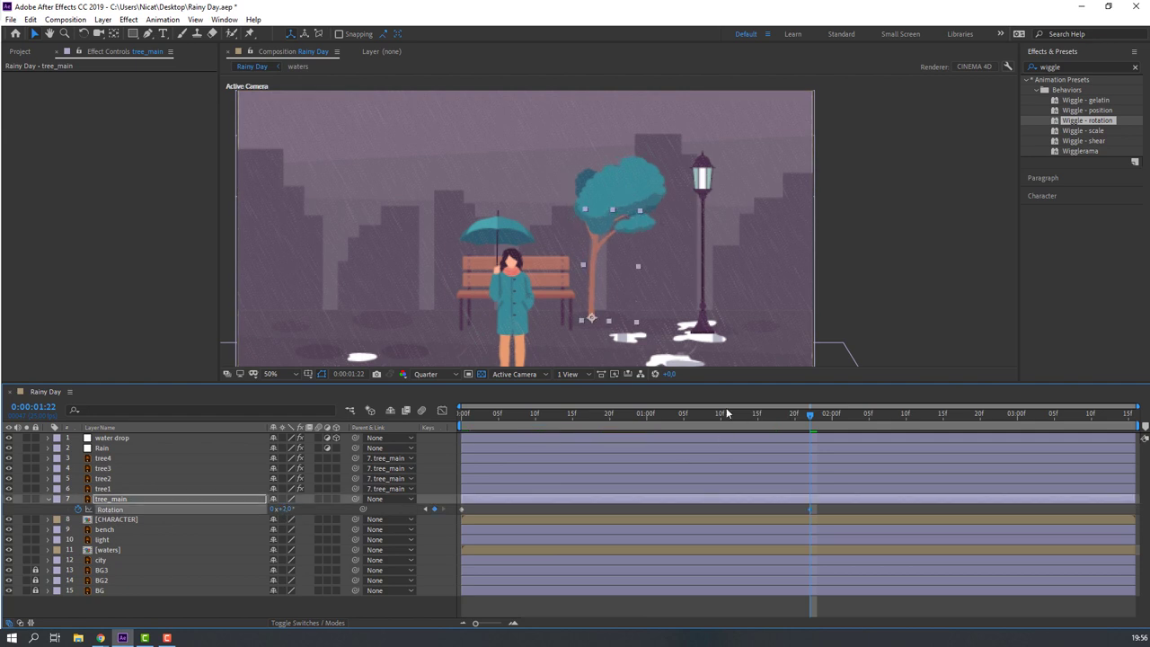
Set tree_main's Rotation back to 0° at 3:15.
drag(538, 422, 1138, 418)
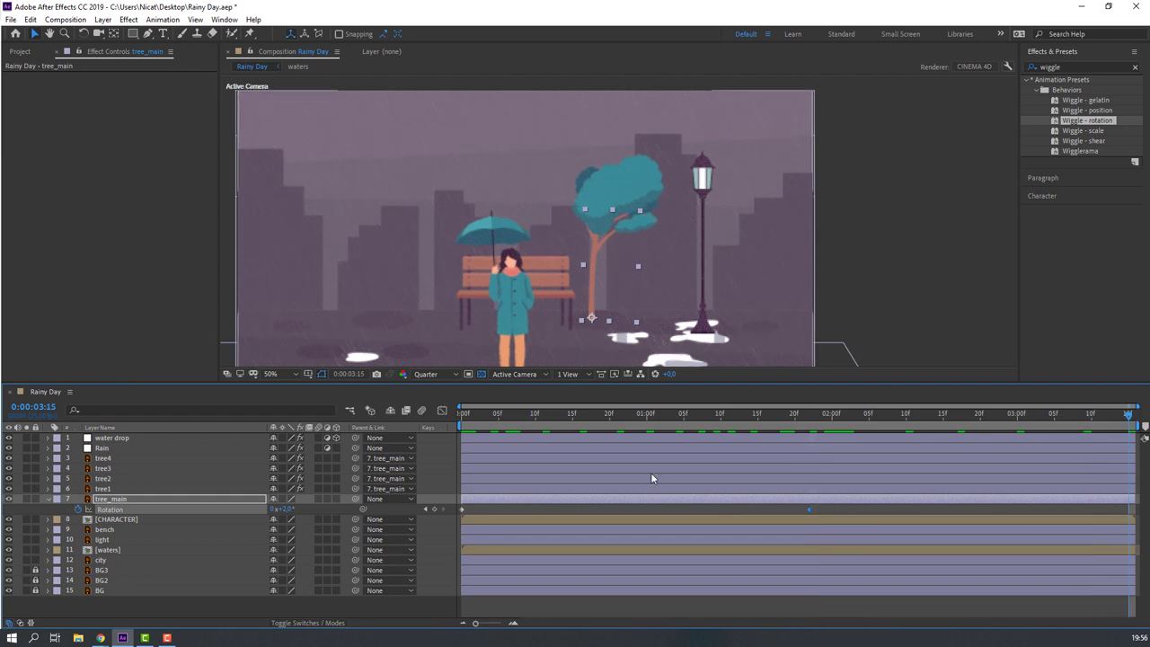
click(284, 509)
text(0)
key(Return)
Compress tree_main's three Rotation keyframes to end at 1:12, repeat them from there and stretch the repeat to 3:15.
drag(1135, 506, 457, 530)
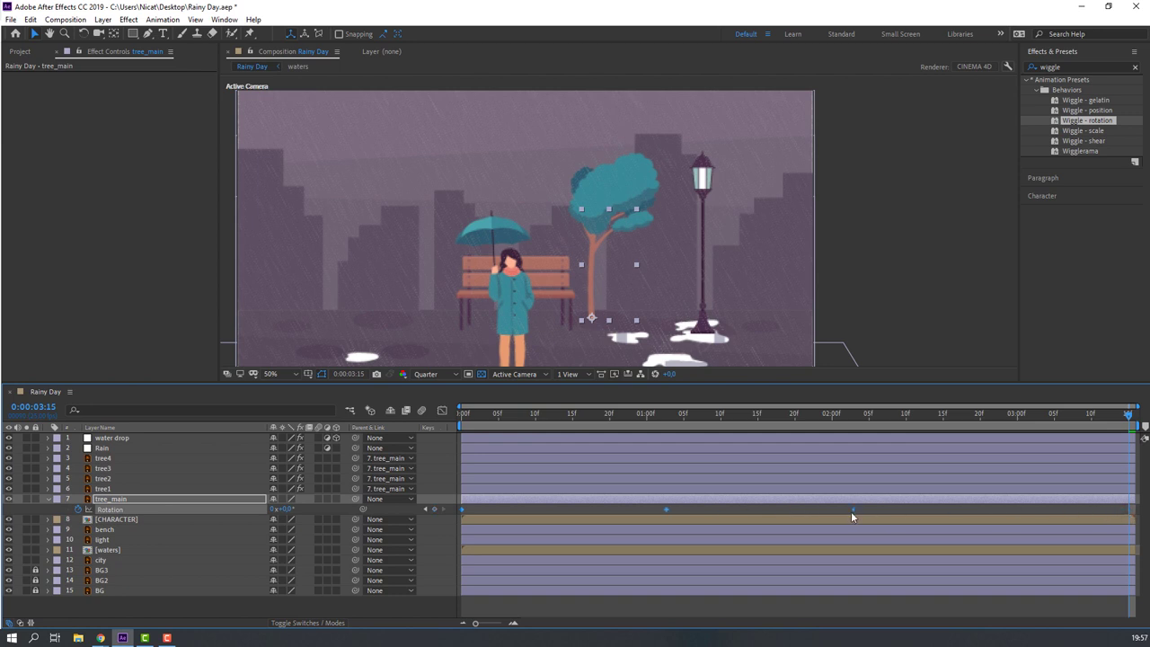
drag(718, 511, 455, 517)
click(733, 414)
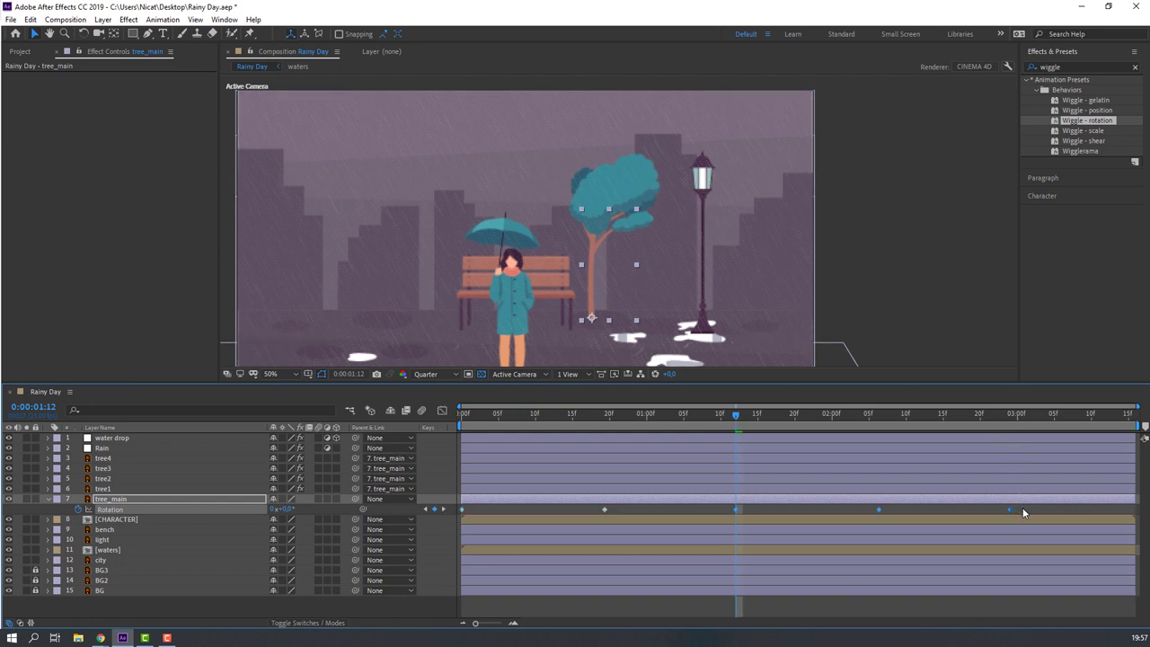
drag(1011, 509, 1128, 510)
click(1079, 505)
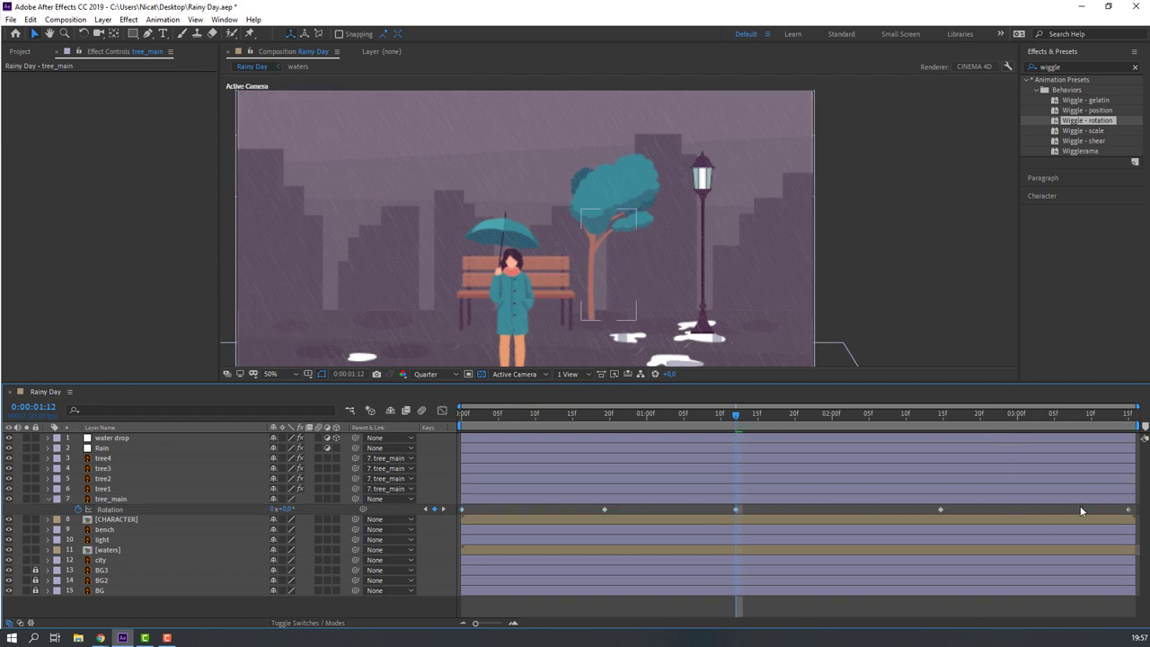
Apply Easy Ease to all of tree_main's Rotation keyframes, preview the sway, then return to the first frame and collapse the layer.
click(104, 510)
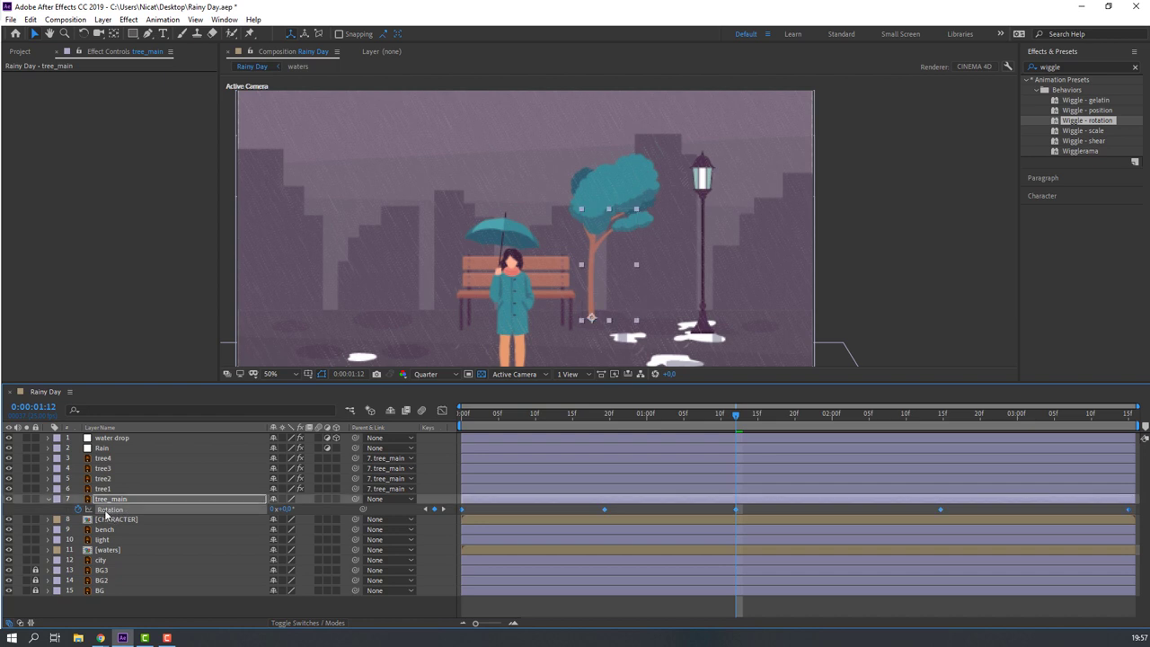
right_click(462, 509)
mouse_move(503, 498)
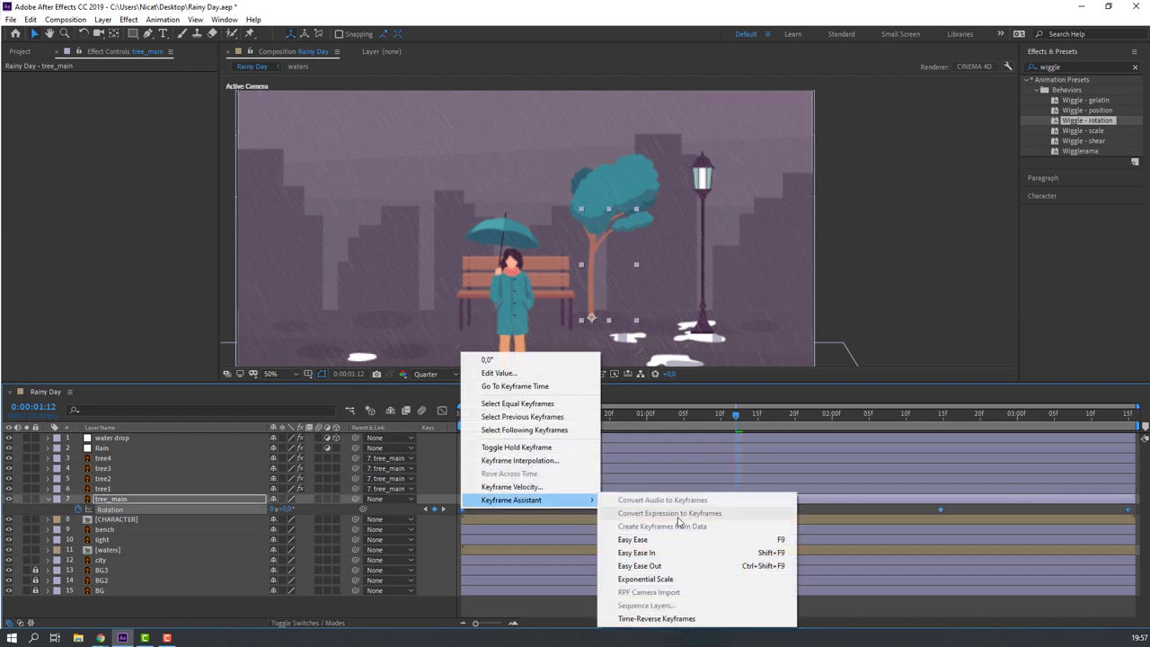
click(646, 536)
click(561, 512)
key(space)
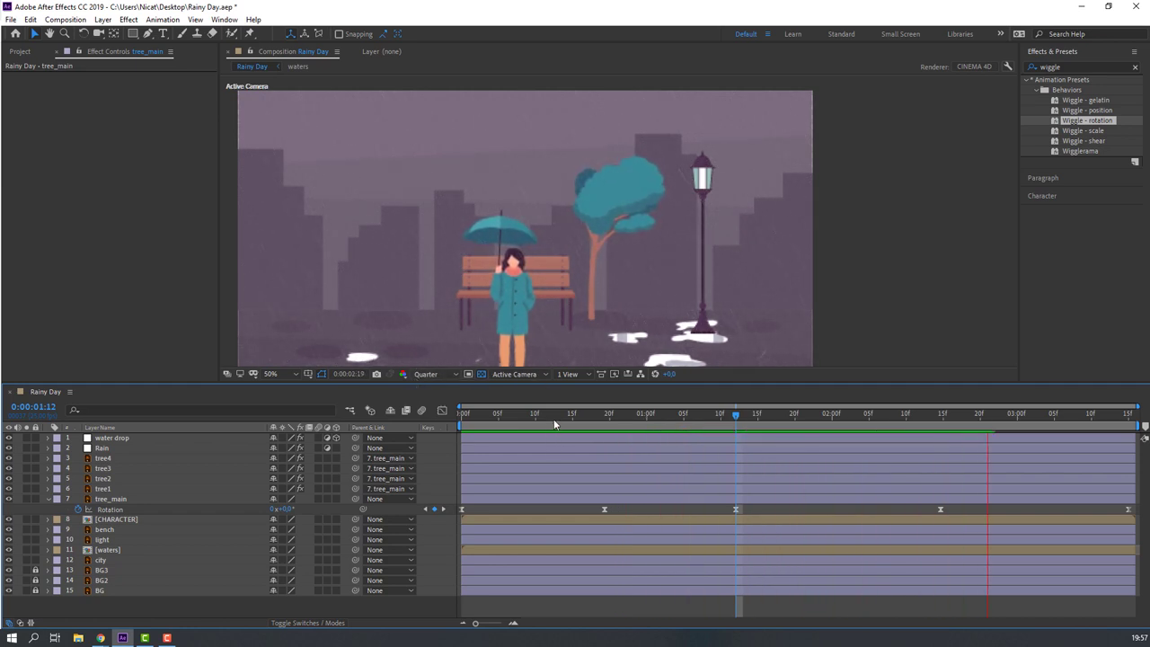
drag(554, 418, 449, 420)
click(48, 499)
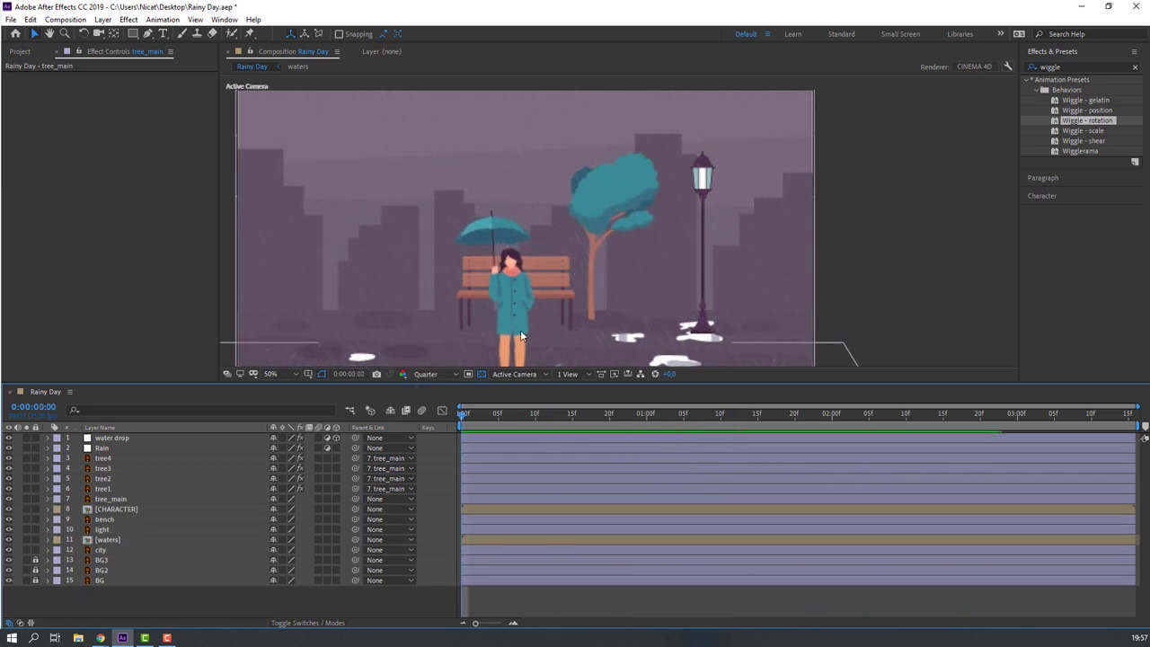
Create a 1920 x 1080 px solid named light in pale yellow (about F6DE89).
mouse_move(337, 332)
mouse_down()
mouse_move(360, 318)
mouse_move(334, 336)
mouse_up()
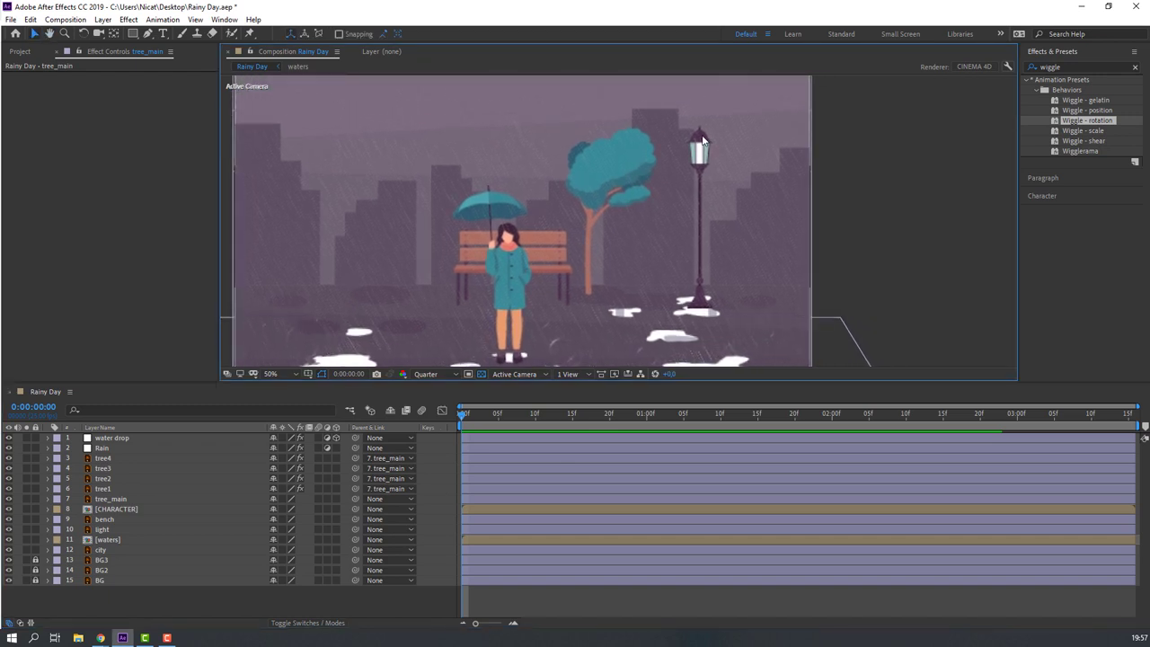
right_click(114, 610)
mouse_move(141, 472)
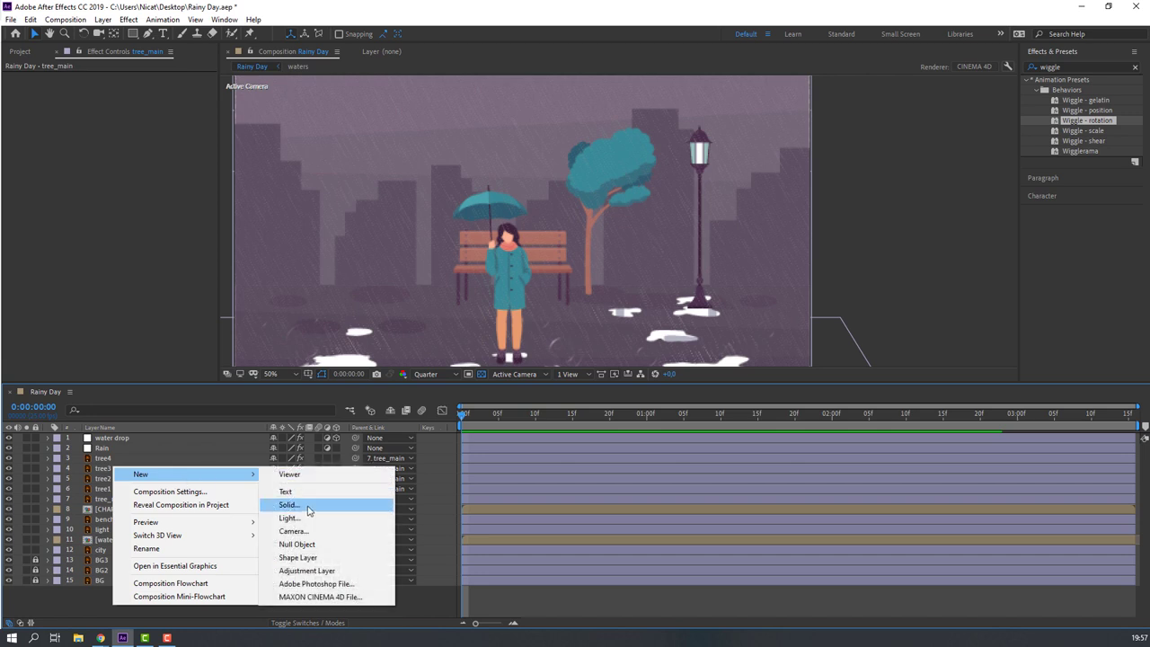
click(306, 506)
click(384, 399)
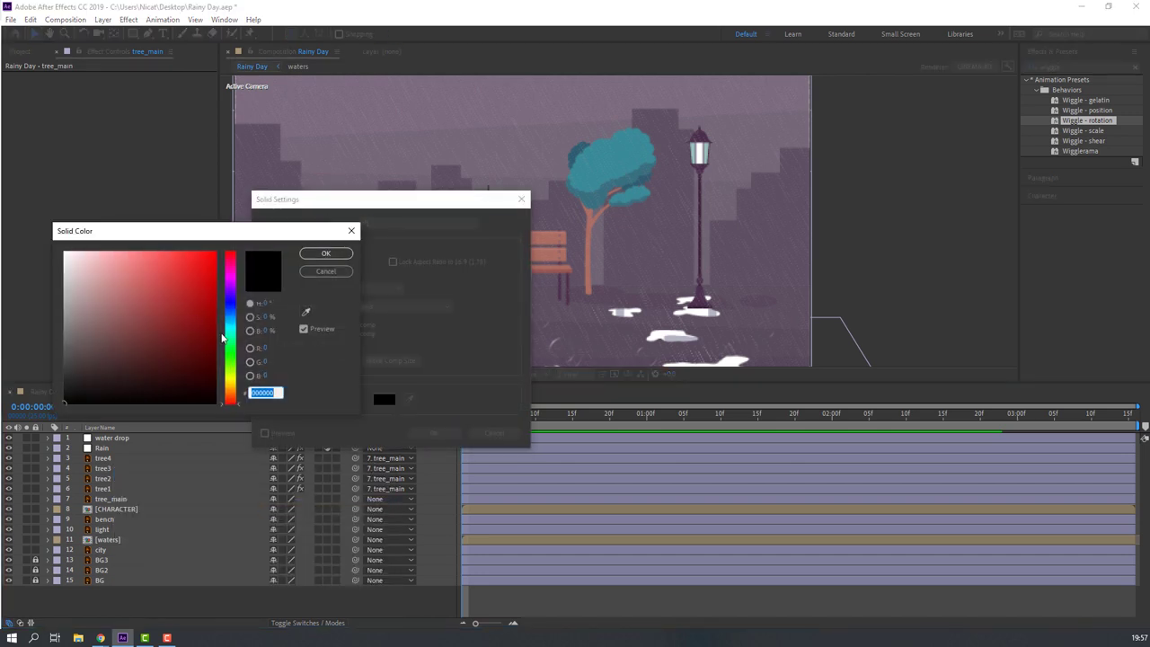
click(229, 383)
drag(128, 264, 131, 256)
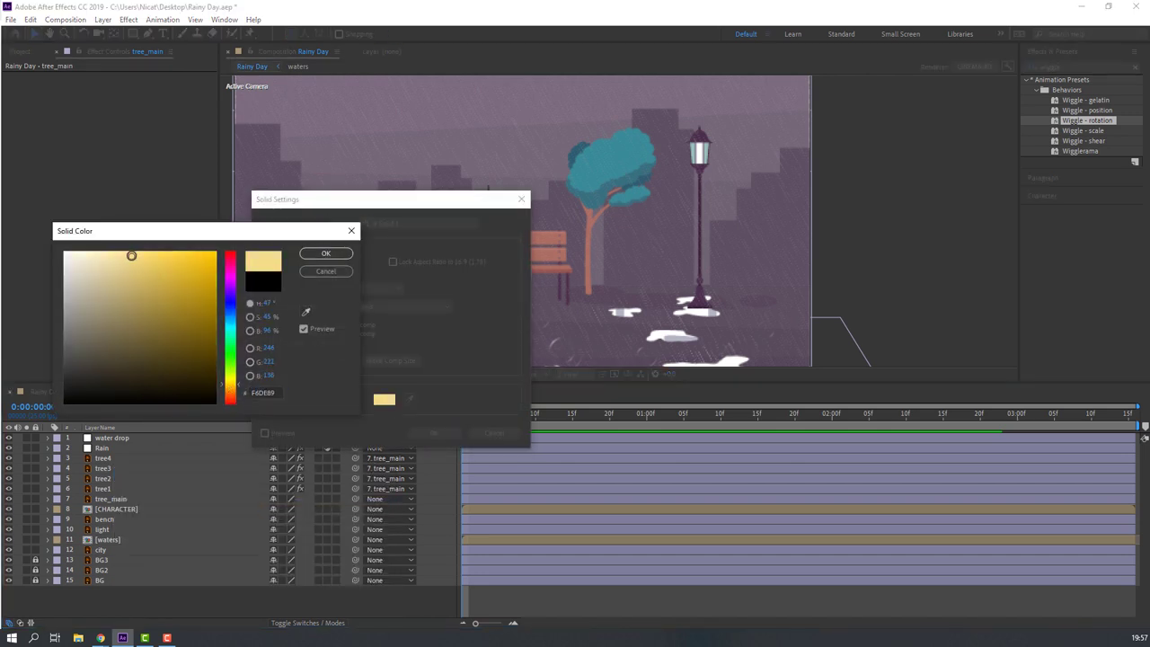
click(325, 253)
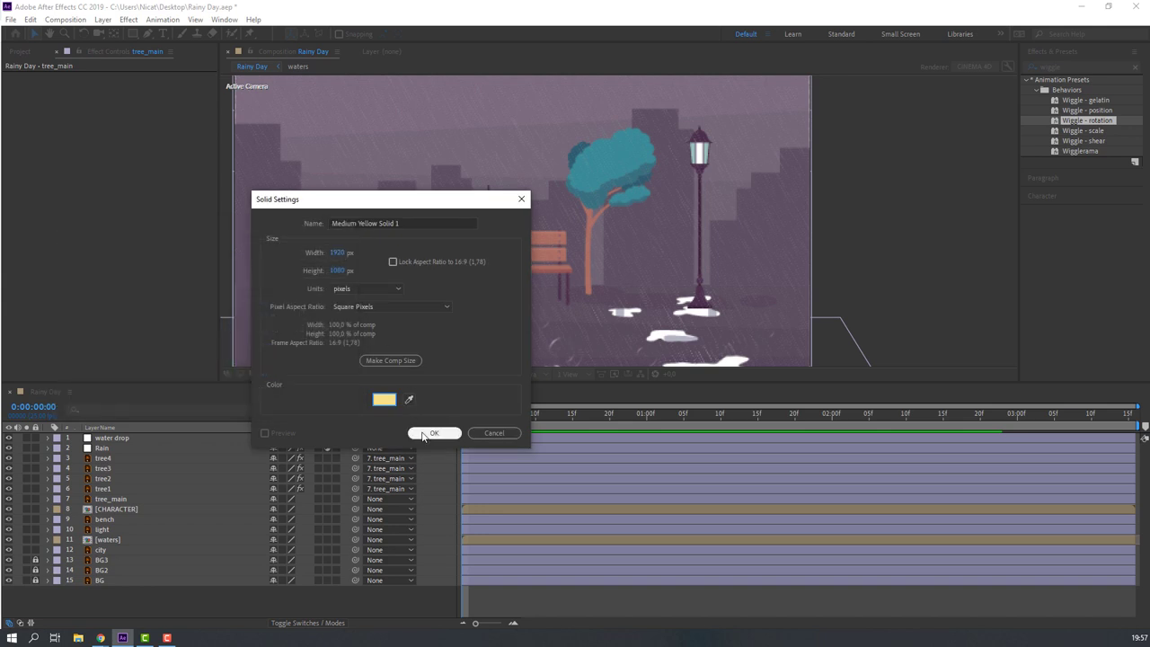
click(409, 224)
text(light)
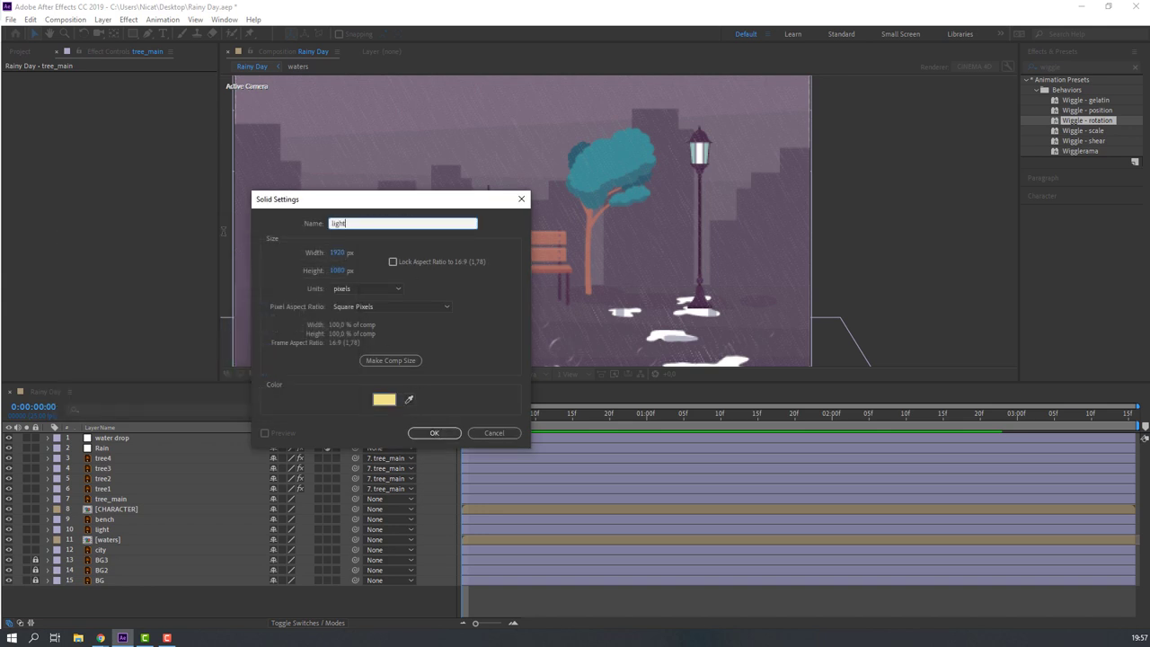
click(432, 432)
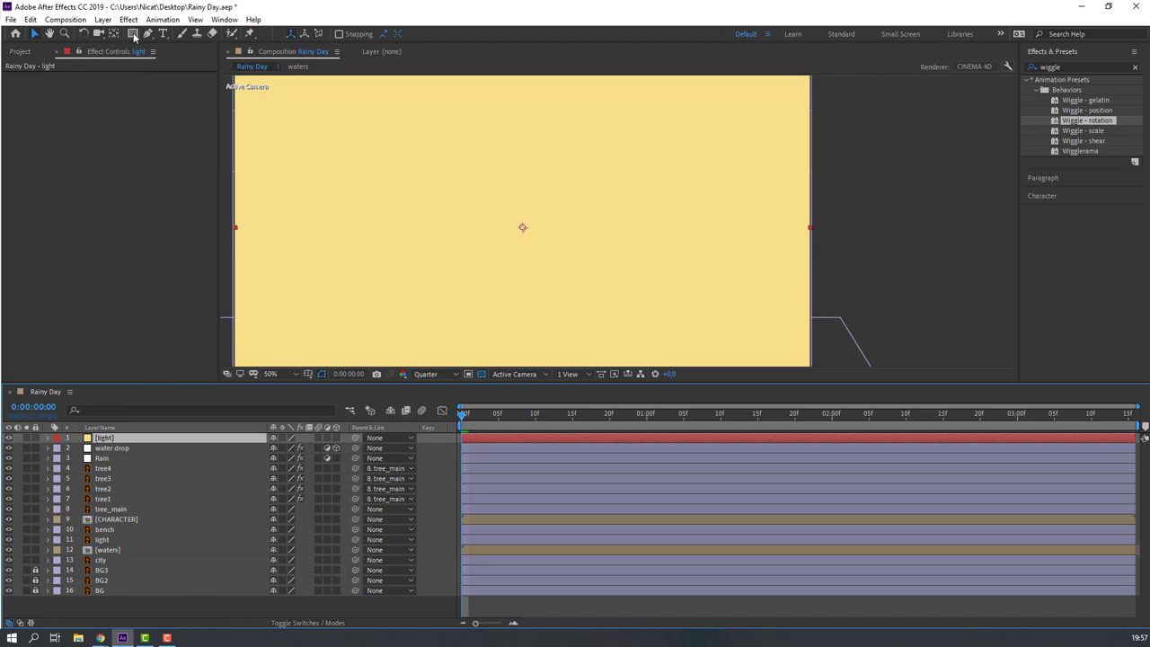
Draw a circular mask on the light solid with the Ellipse tool and place it around the street lamp's head.
drag(134, 36, 182, 61)
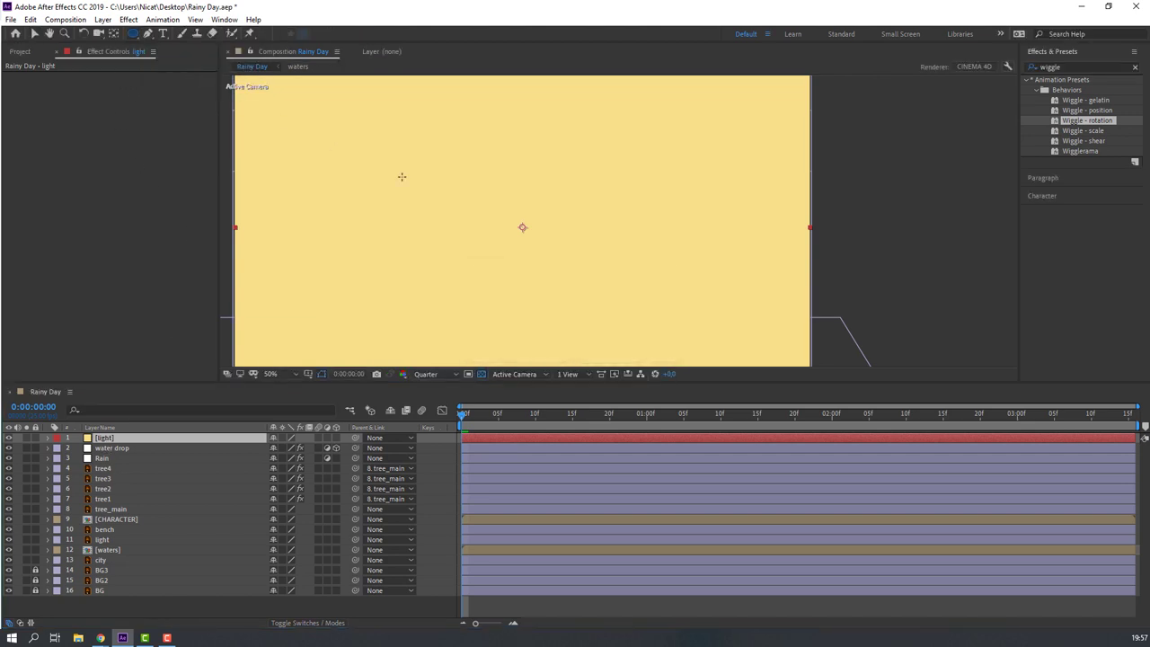
mouse_move(402, 138)
mouse_down()
mouse_move(459, 196)
mouse_move(432, 173)
mouse_move(600, 175)
mouse_move(693, 145)
mouse_move(599, 242)
mouse_up()
click(36, 34)
key(period)
key(period)
Set the light layer's Mask Feather to 101 pixels and centre the glow on the lamp head.
click(88, 461)
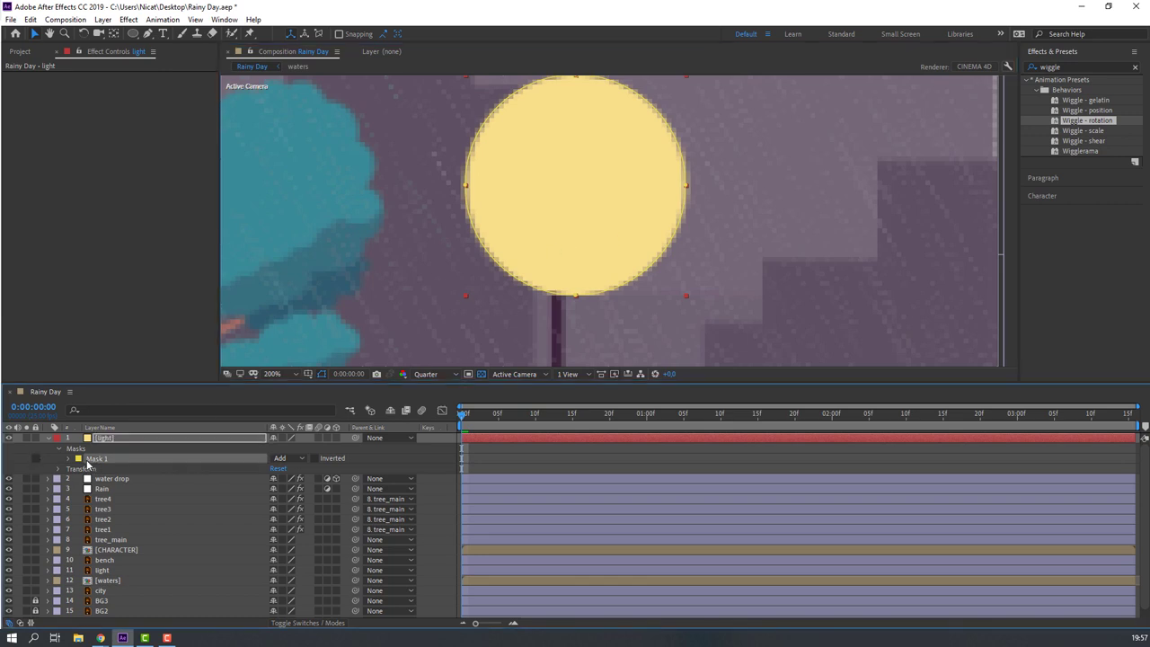
click(69, 459)
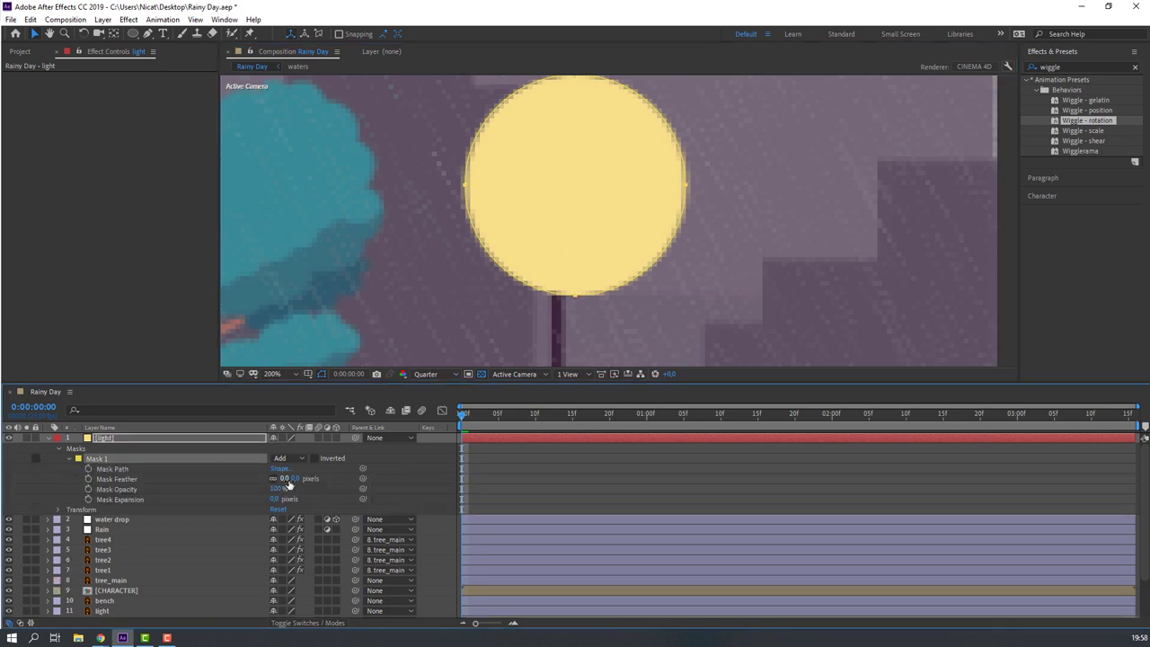
drag(284, 482, 337, 469)
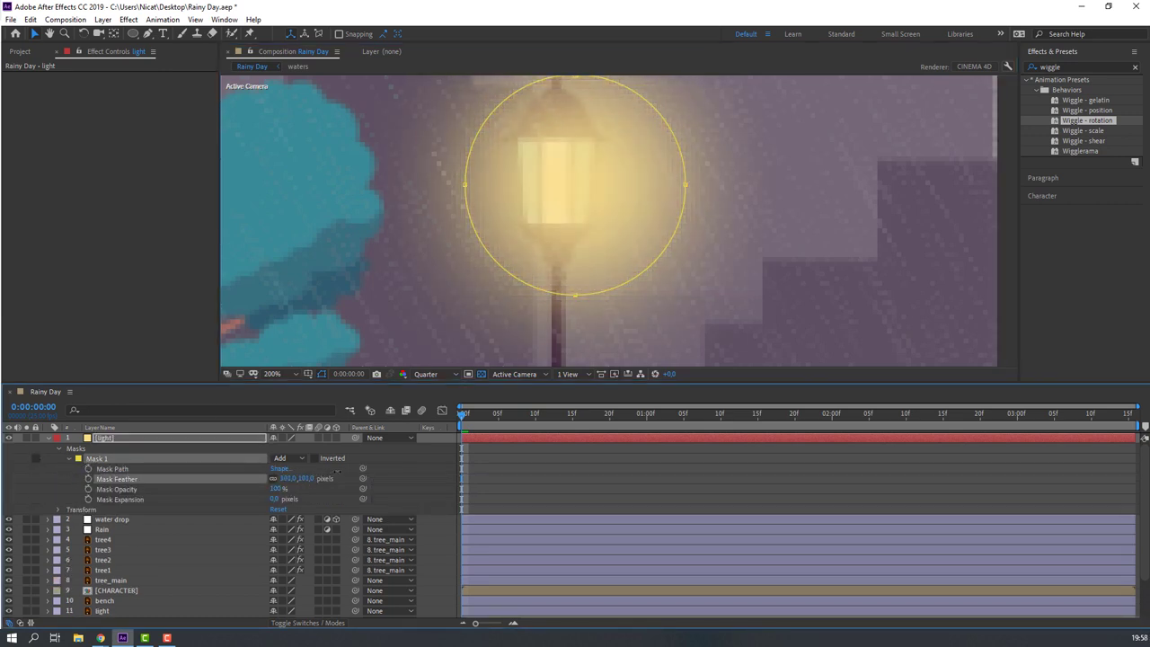
mouse_move(563, 189)
mouse_down()
mouse_move(580, 199)
mouse_move(564, 200)
mouse_up()
click(528, 500)
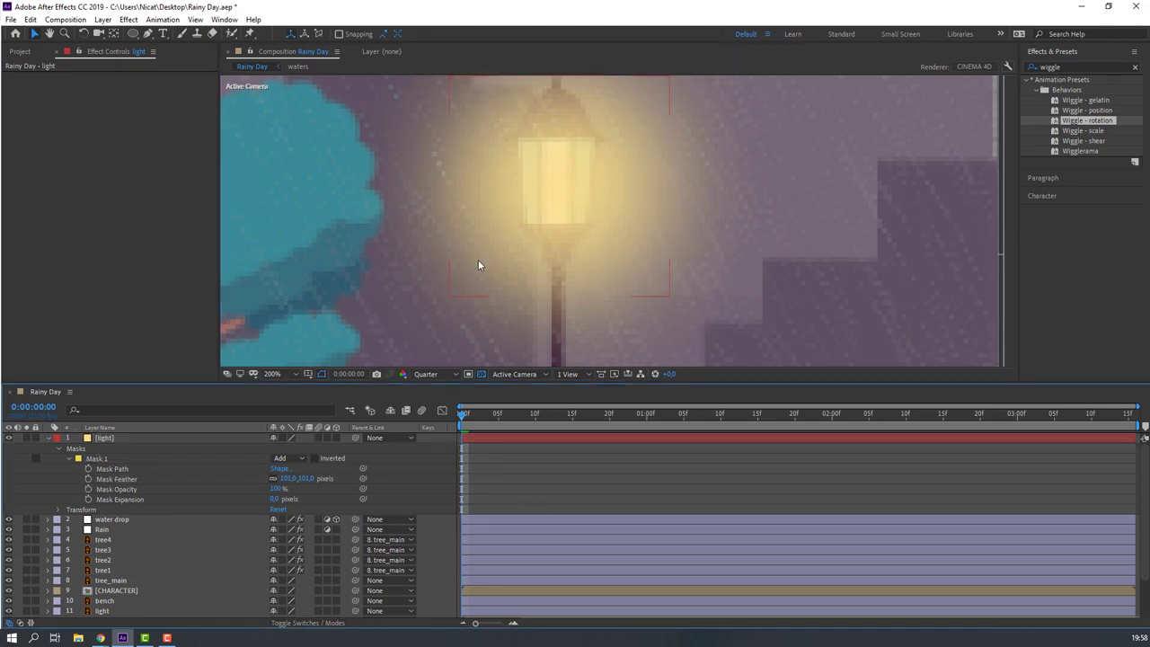
scroll(478, 264, down, 3)
scroll(633, 205, up, 5)
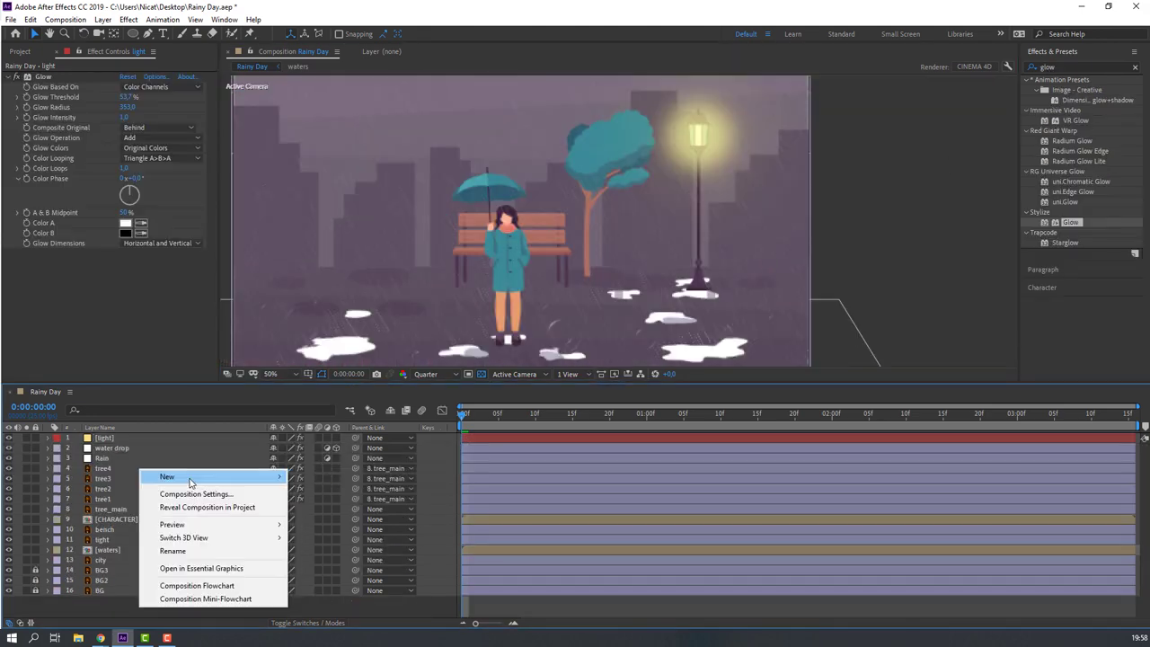
Create another 1920 x 1080 px pale yellow solid named light2.
mouse_move(179, 471)
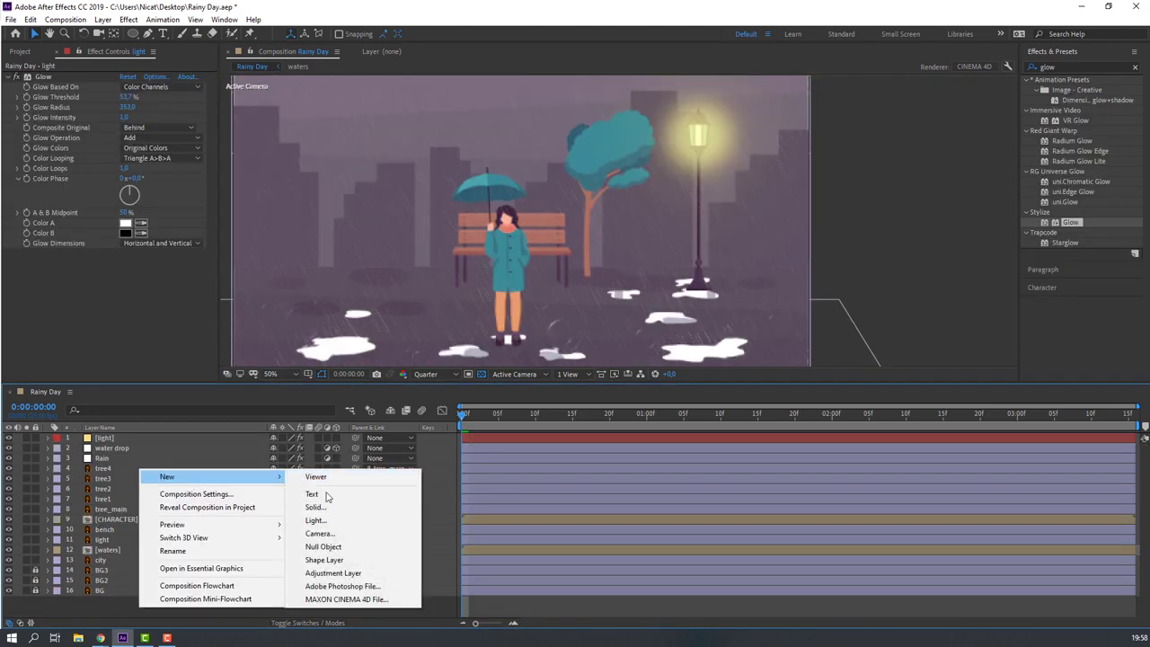
click(316, 508)
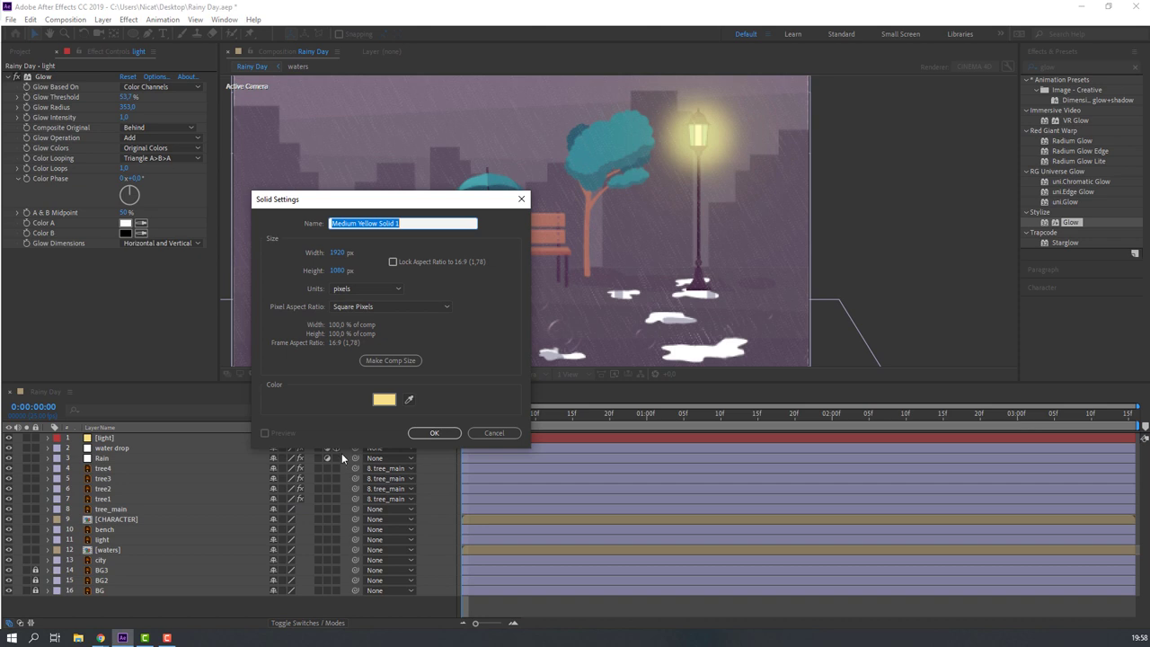
text(light2)
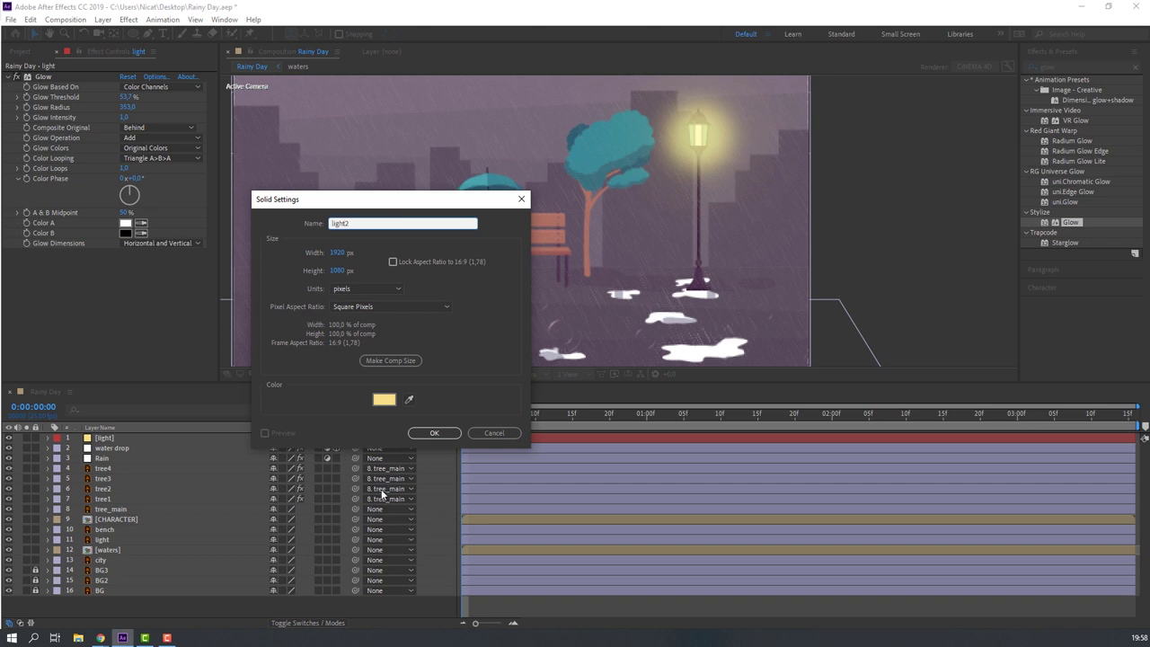
click(434, 432)
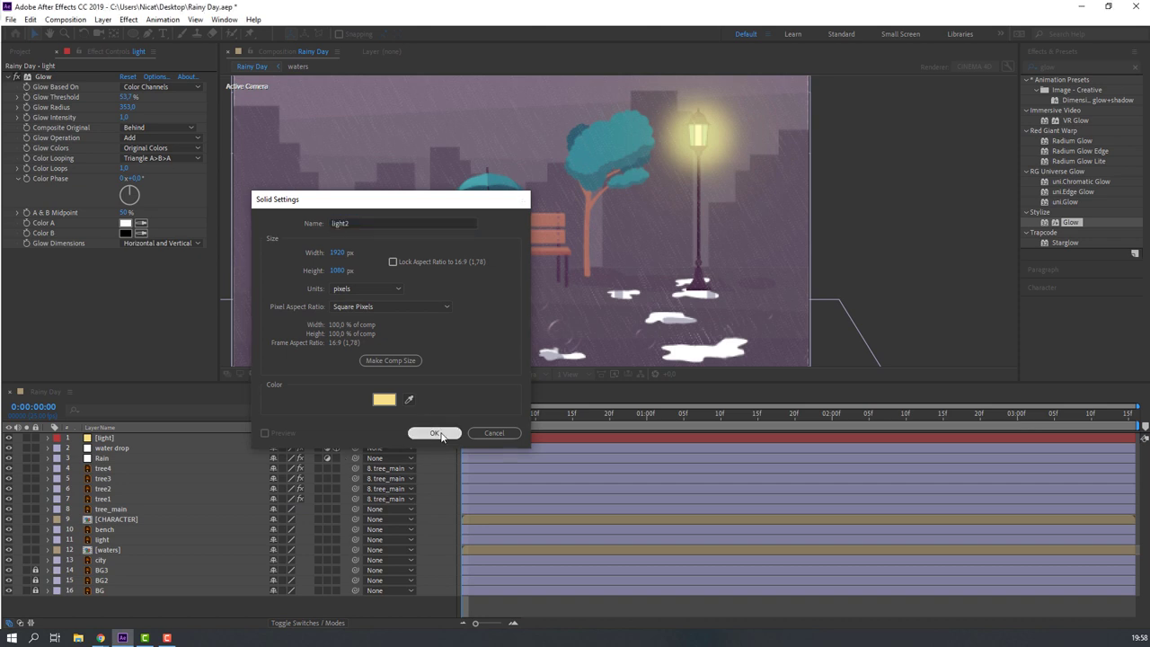
Draw a four-point trapezoid mask on light2 with the Pen tool, narrow at the top and wide at the base.
click(149, 34)
click(377, 121)
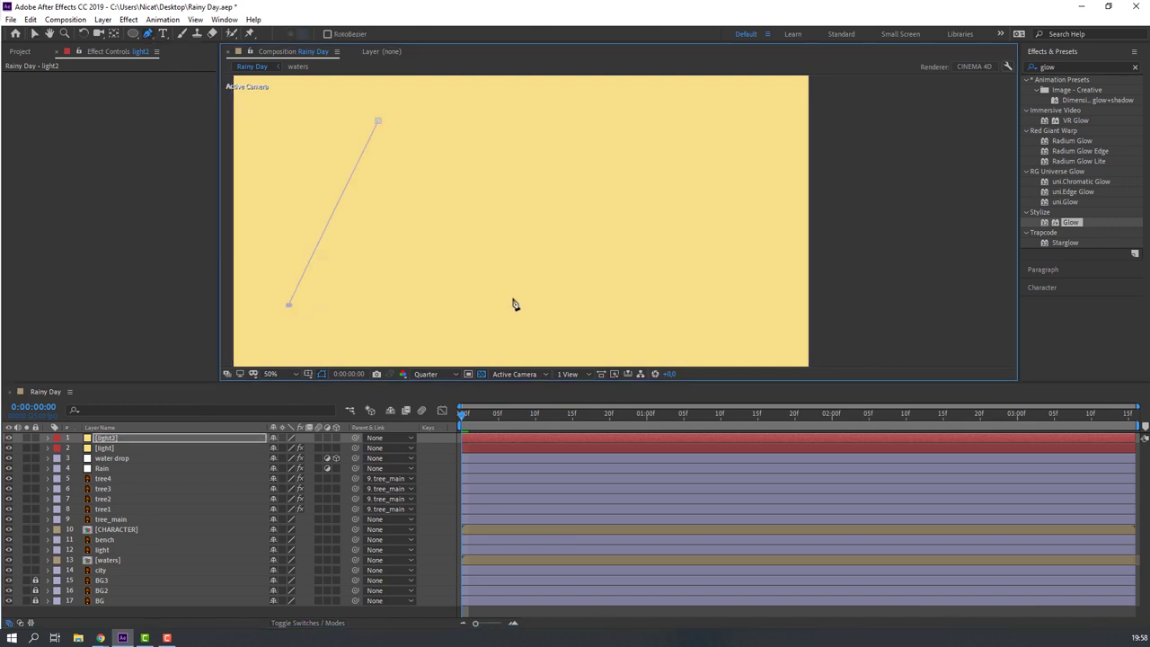
click(557, 299)
click(473, 122)
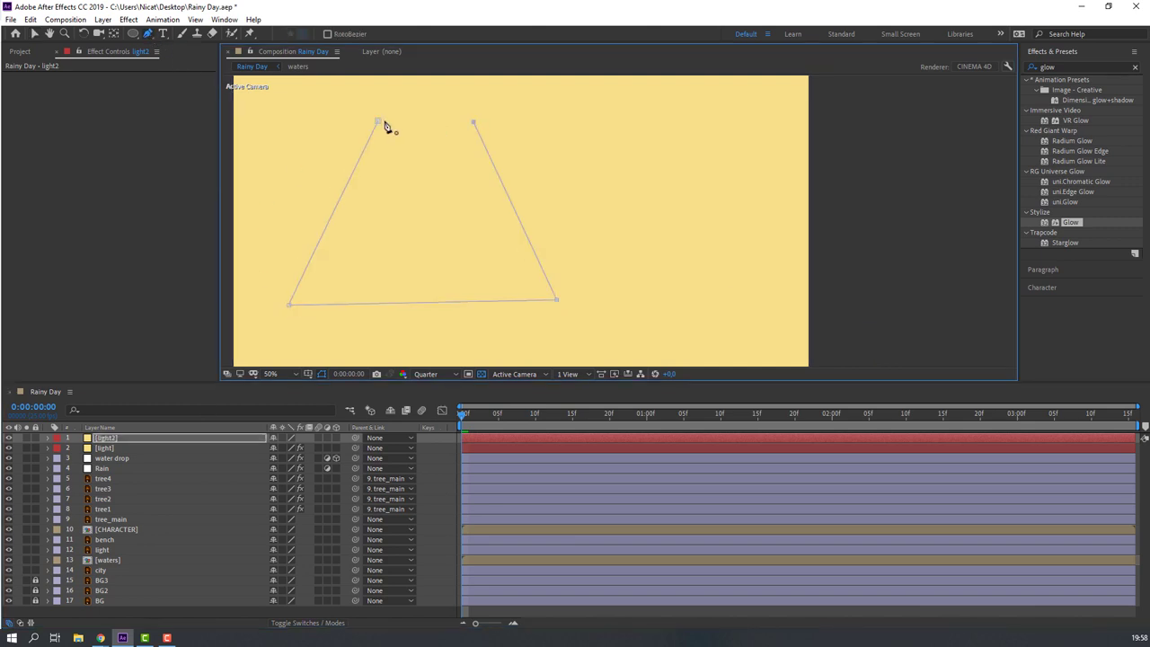
click(379, 122)
click(34, 36)
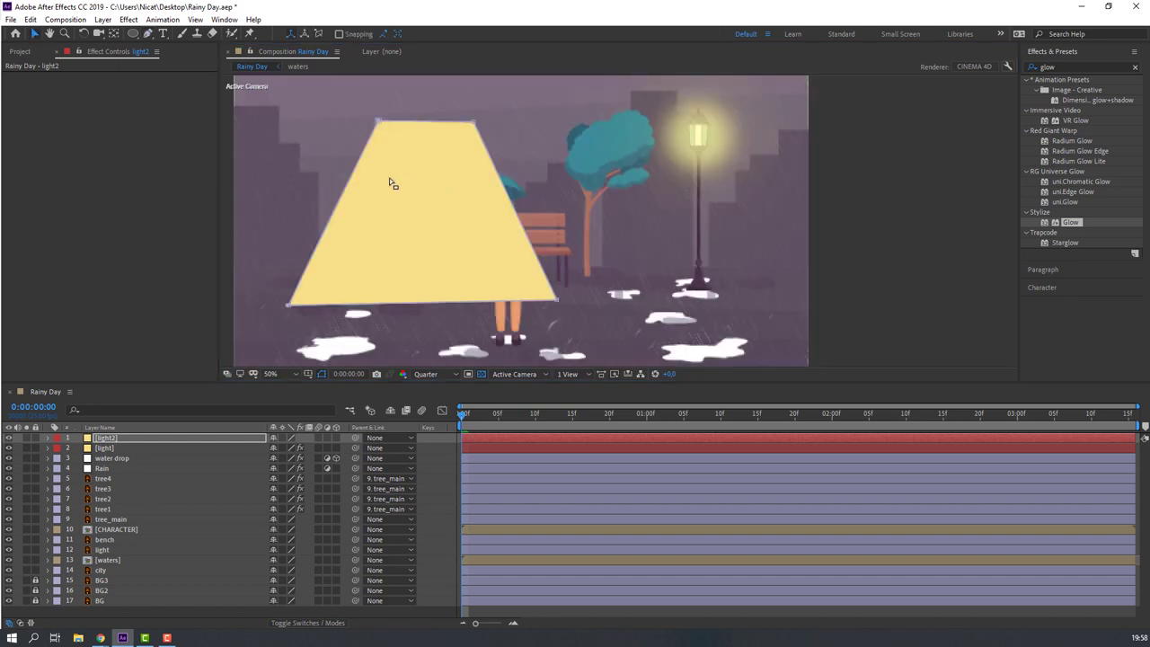
Move light2 over the street lamp and reshape its mask into a cone from the lamp head down to the ground.
drag(393, 183, 662, 179)
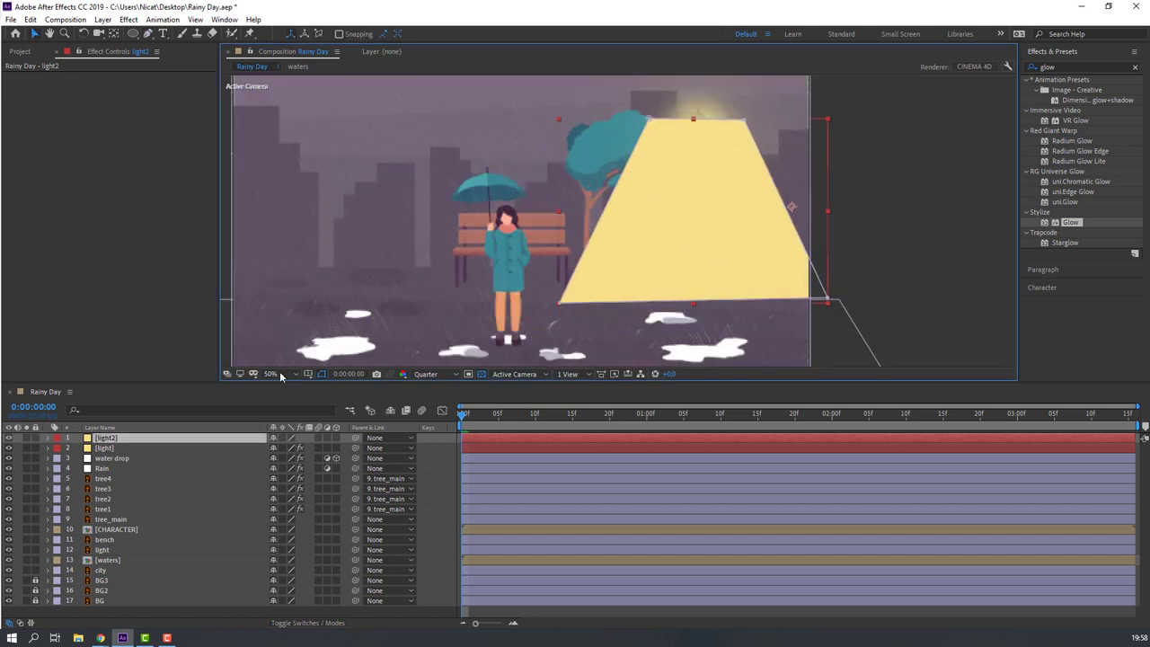
key(Left)
drag(559, 305, 609, 297)
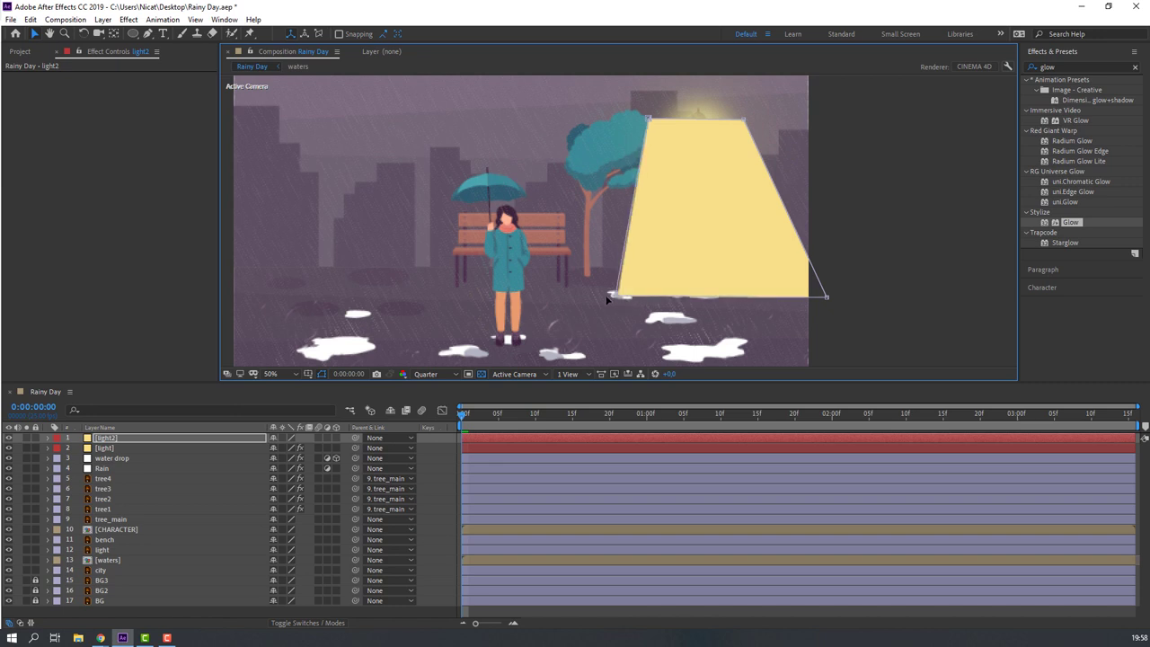
drag(827, 299, 791, 296)
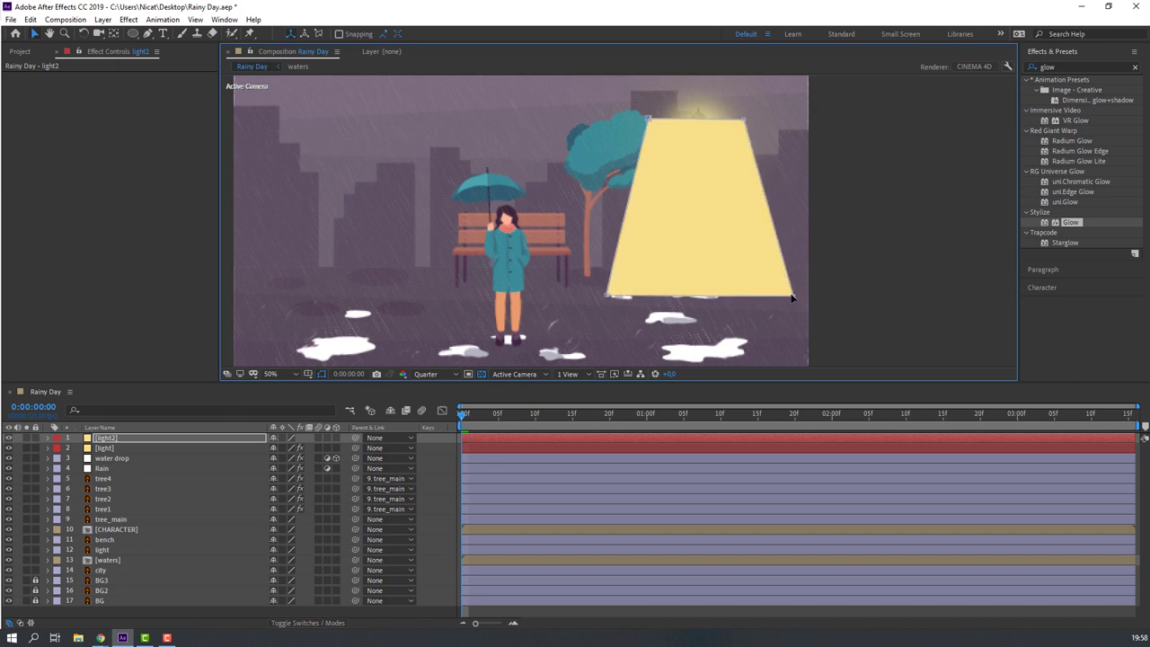
drag(649, 119, 715, 124)
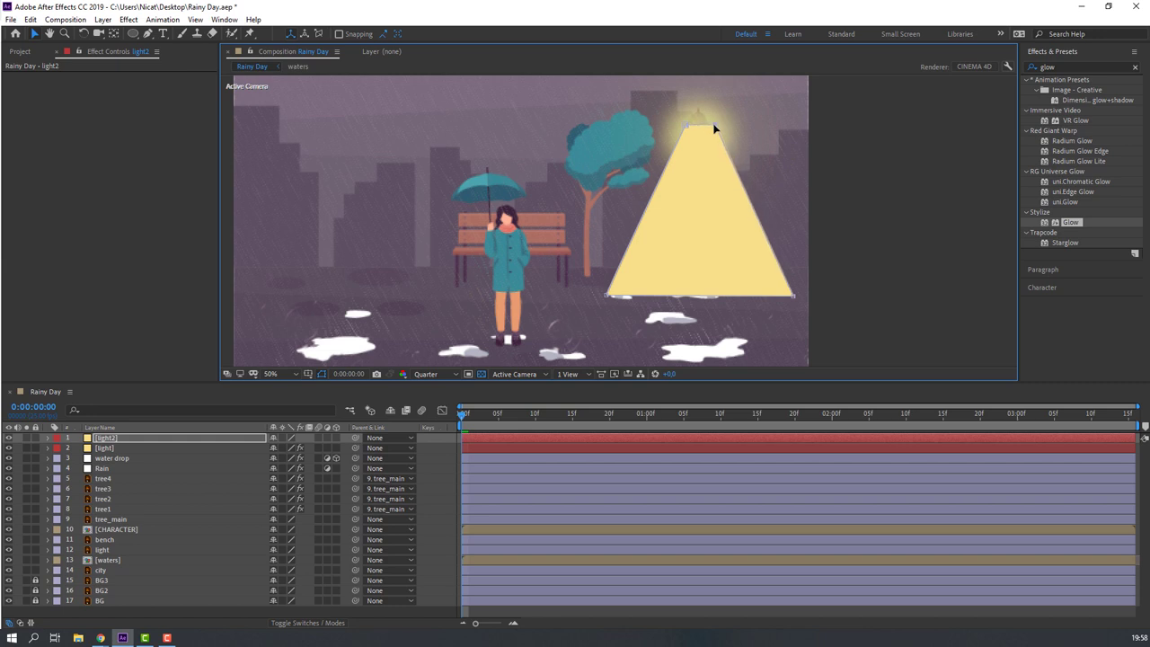
Set light2's Mask Feather to 86 pixels and contract the mask with a negative Mask Expansion.
click(104, 438)
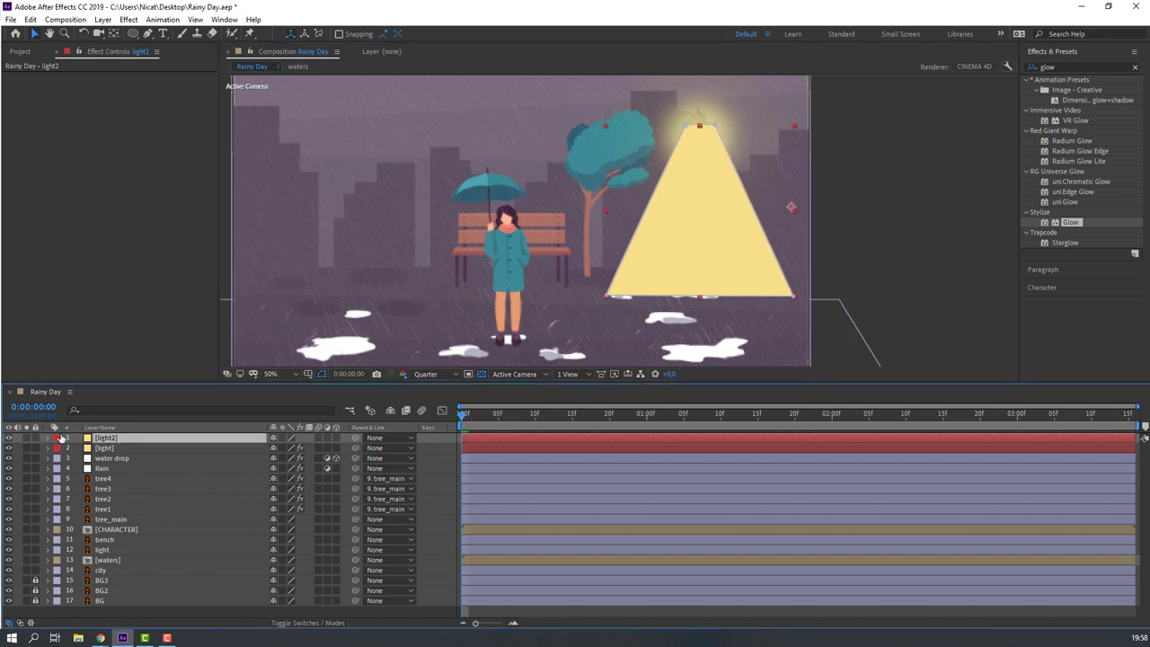
click(48, 438)
click(57, 448)
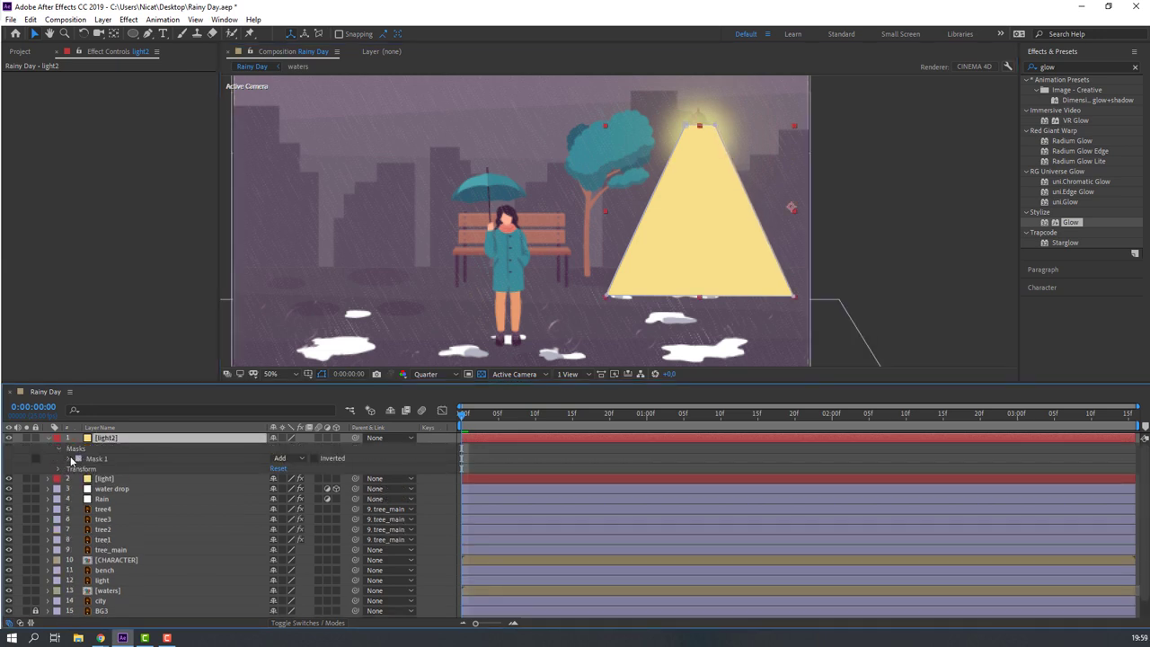
click(70, 458)
drag(281, 482, 332, 483)
click(121, 500)
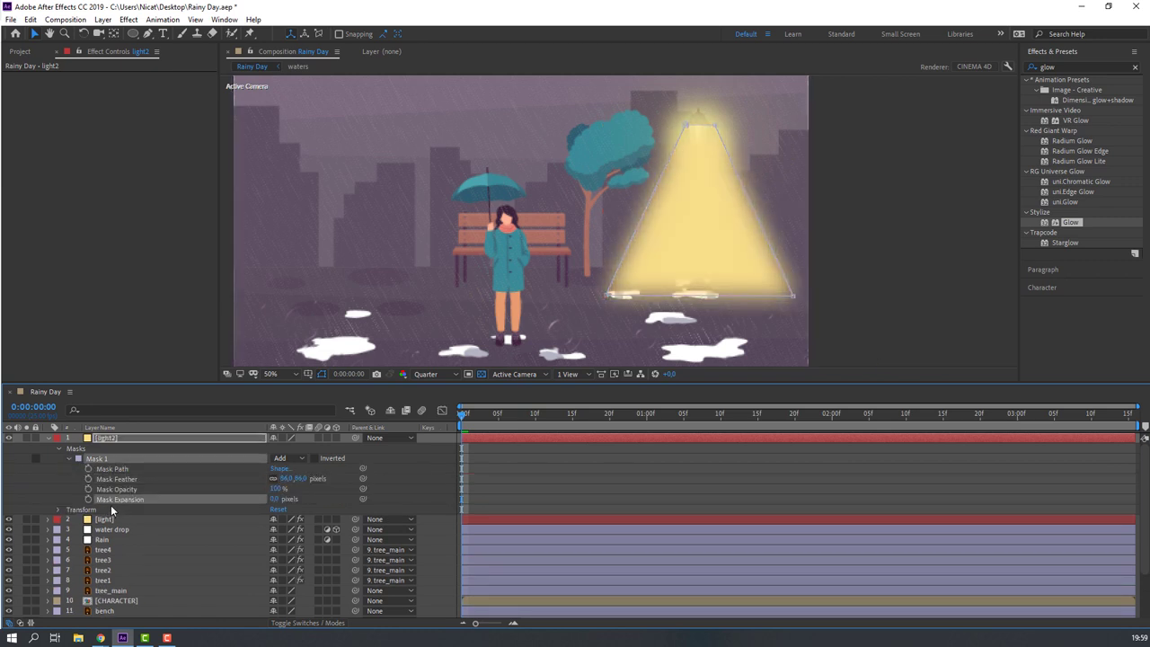
drag(274, 499, 259, 500)
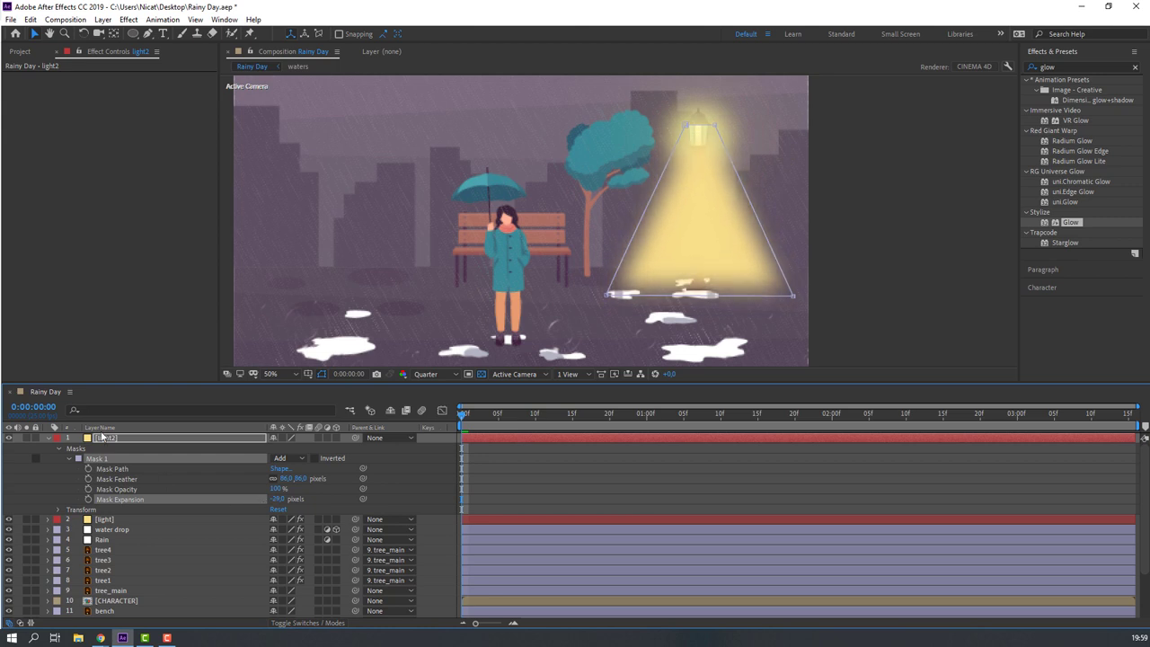
Set light2's Opacity to 32%.
click(116, 439)
key(t)
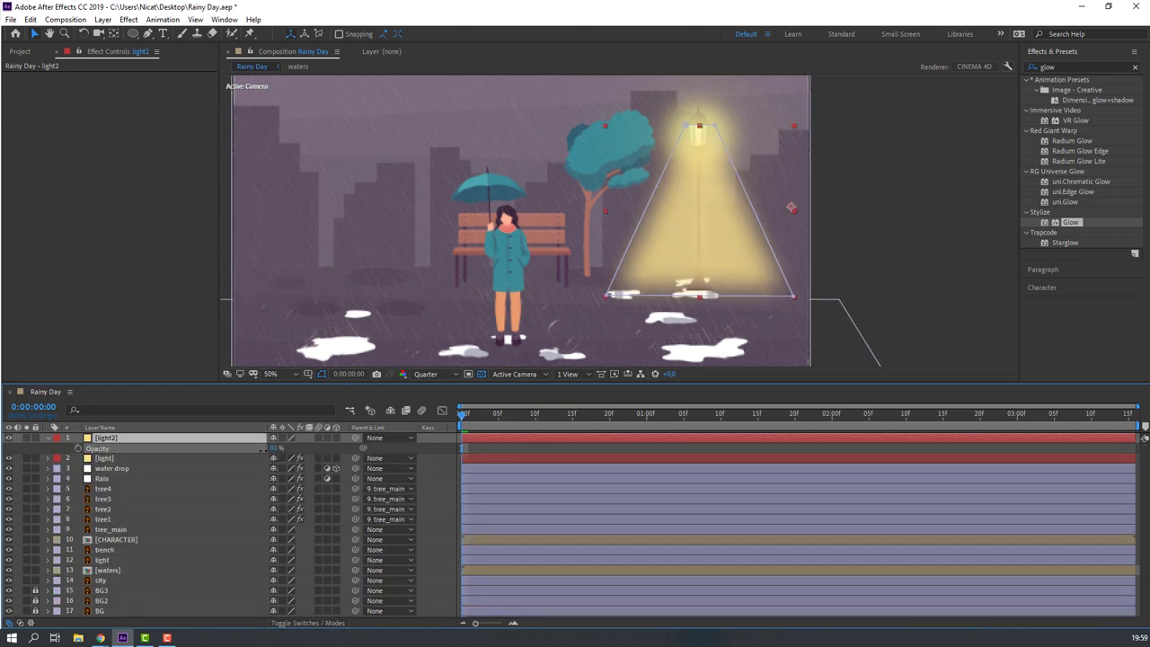
drag(264, 447, 252, 453)
click(436, 448)
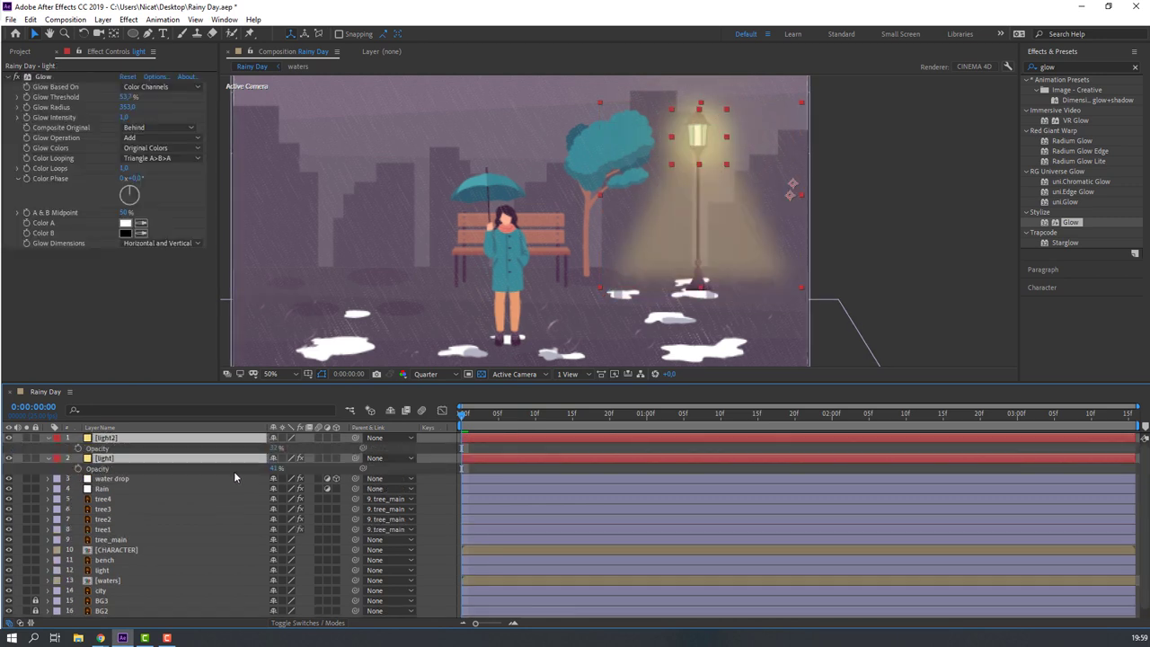
Start Opacity keyframes on light2 and light at the first frame, and set both layers to 10% at 0:10.
click(78, 447)
click(78, 468)
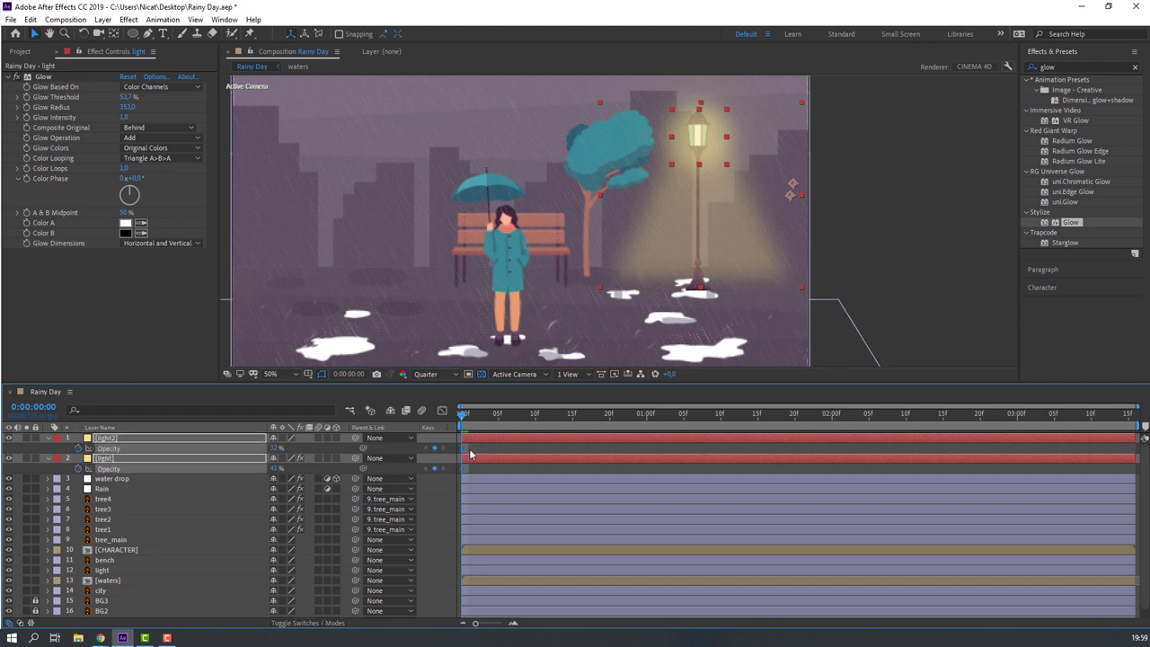
key(shift+Page_Down)
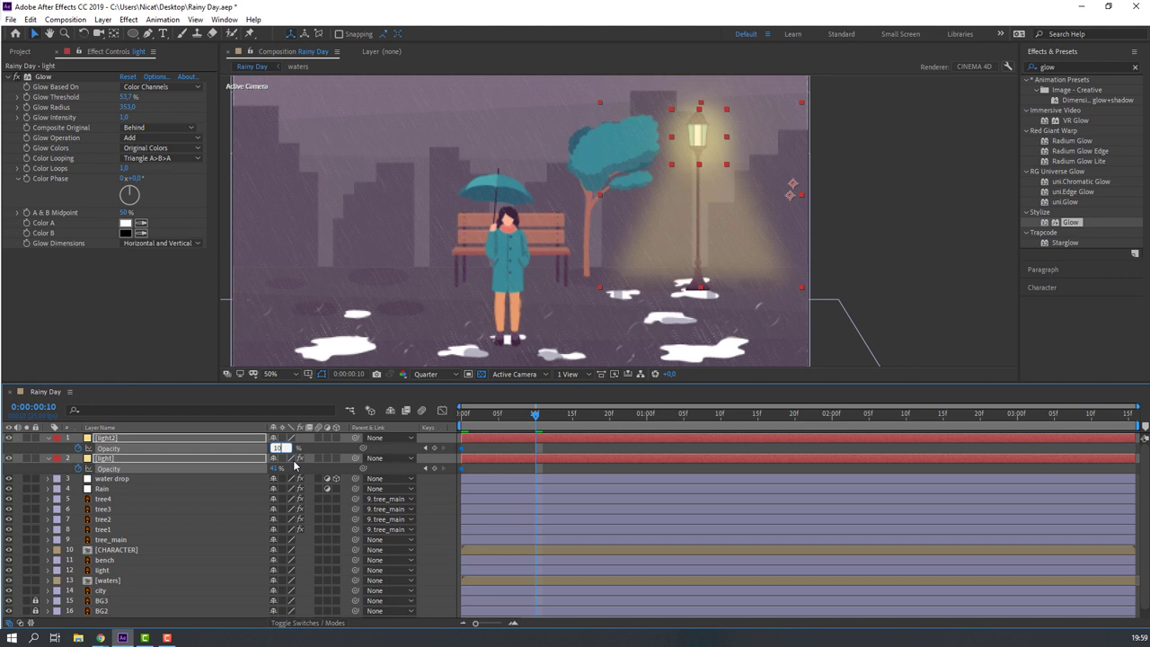
text(0)
key(Return)
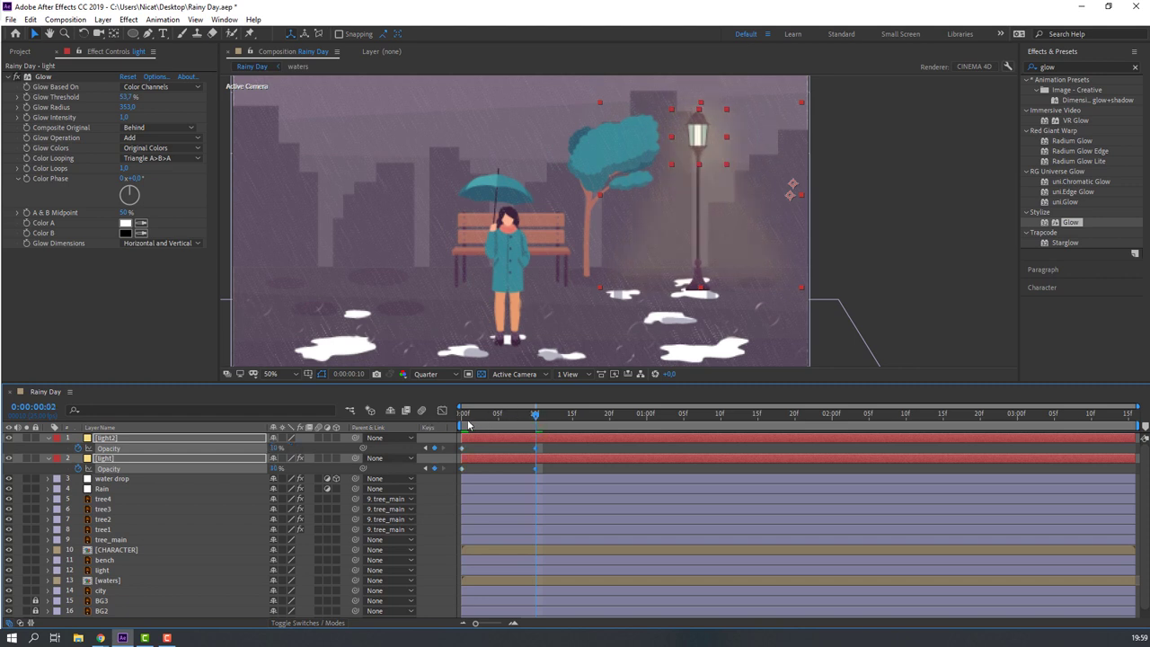
Copy the first Opacity keyframes of light2 and light to 0:20.
drag(468, 424, 546, 425)
key(shift+Page_Down)
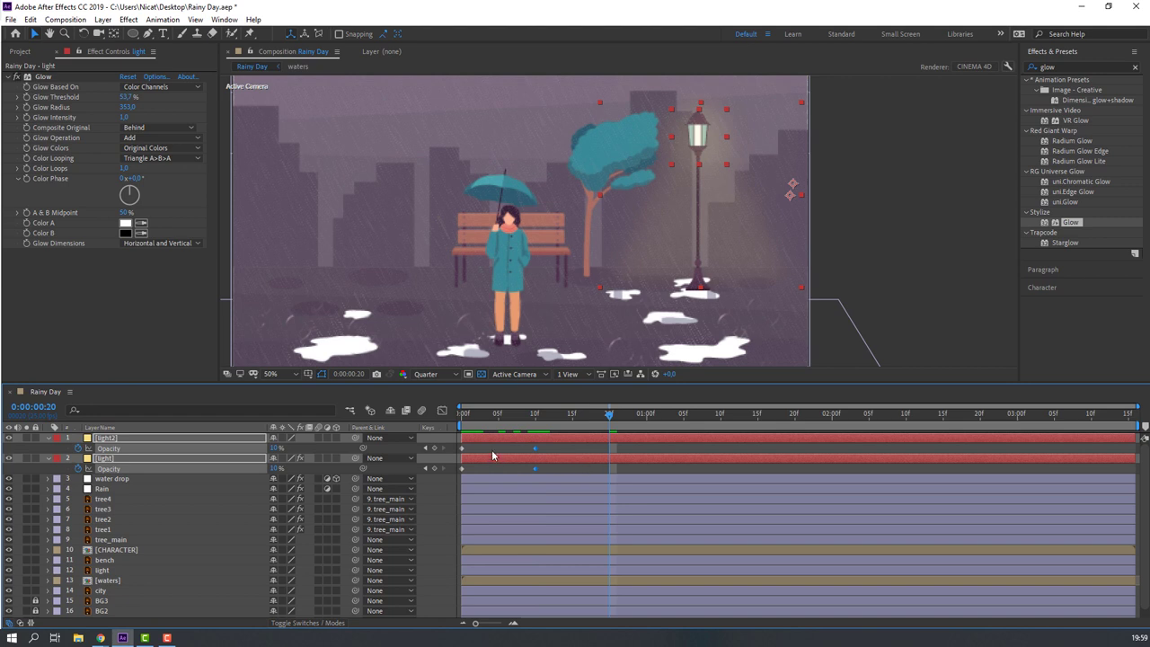
drag(482, 447, 457, 451)
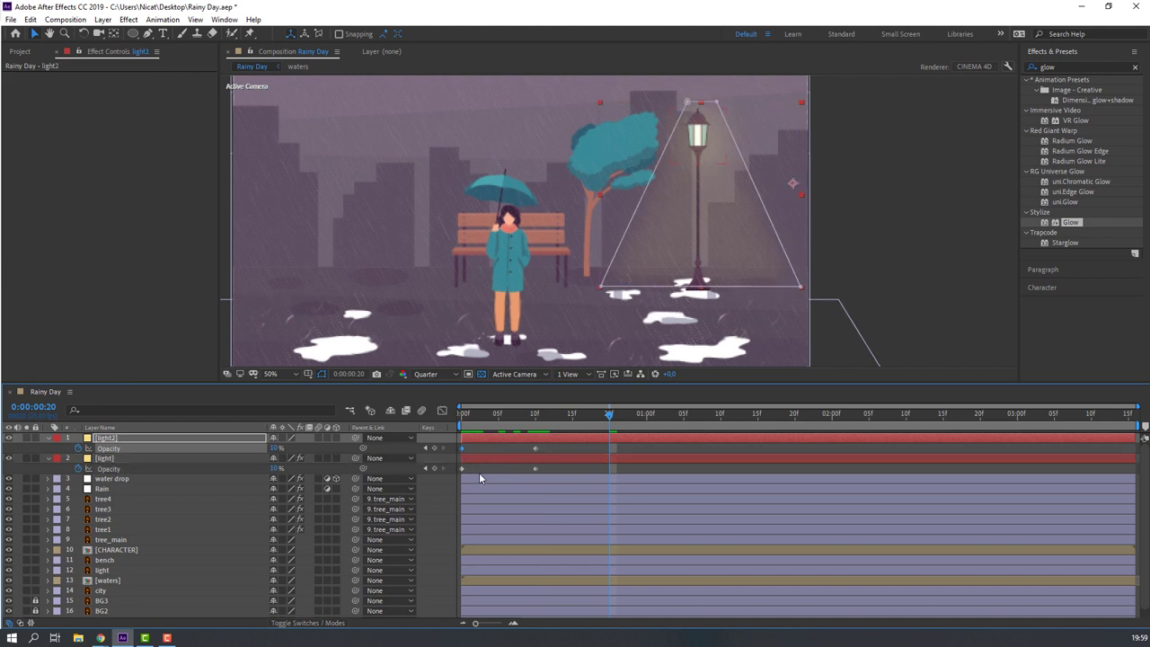
click(484, 466)
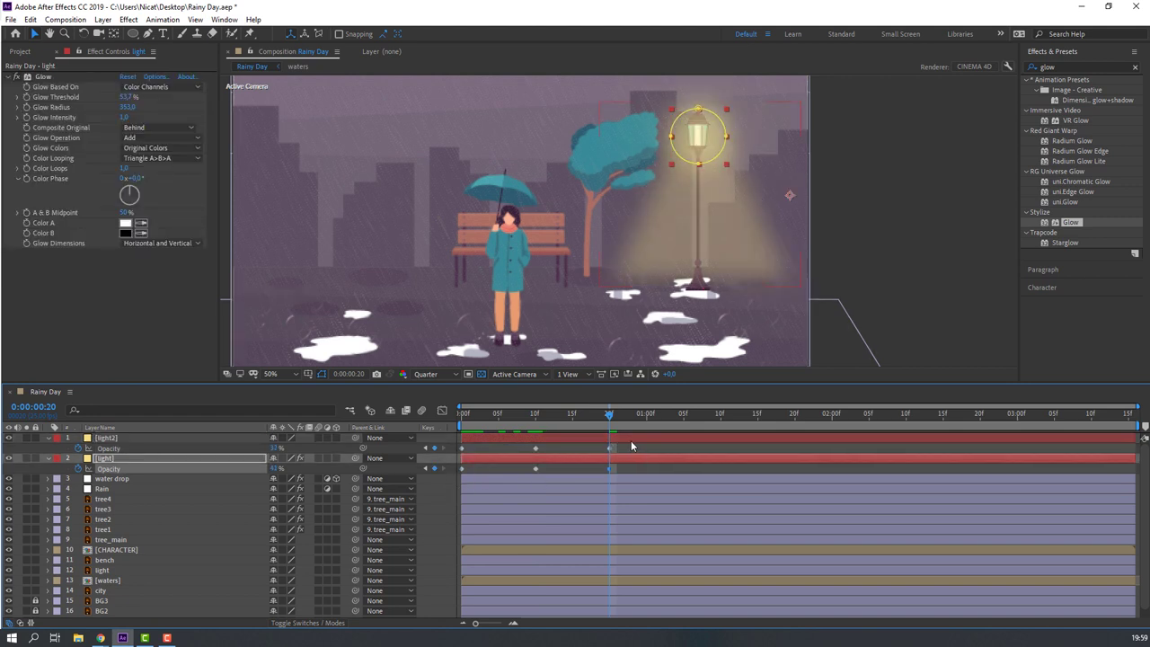
Apply Easy Ease to all Opacity keyframes of light2 and light.
drag(627, 443, 456, 482)
right_click(461, 471)
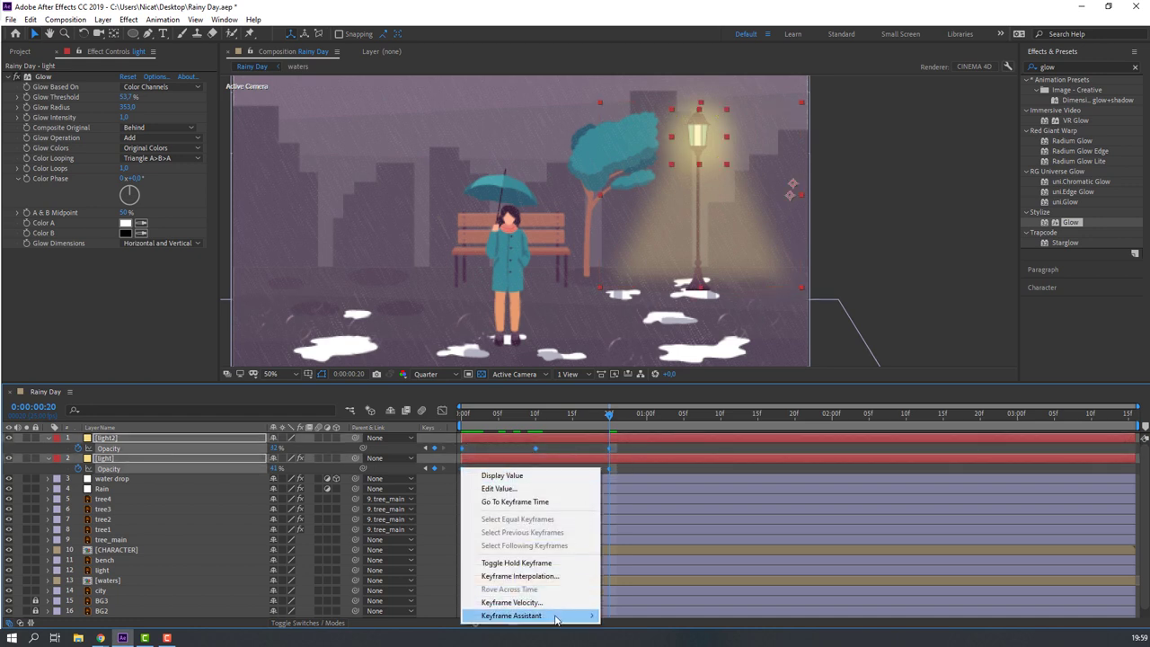
mouse_move(559, 615)
click(633, 536)
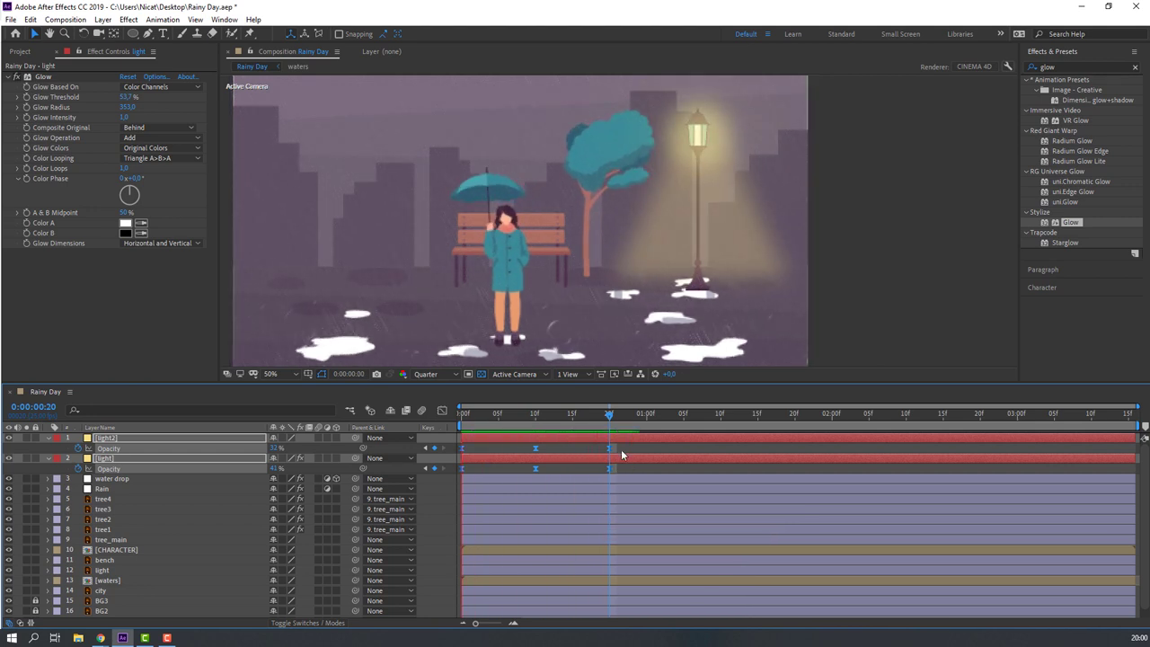
Retime both layers' Opacity keyframes to run from 0:14 to 1:03, and paste a copy of light2's three at 2:05.
drag(627, 446, 455, 475)
drag(609, 468, 869, 426)
drag(688, 442, 548, 453)
key(ctrl+c)
key(ctrl+v)
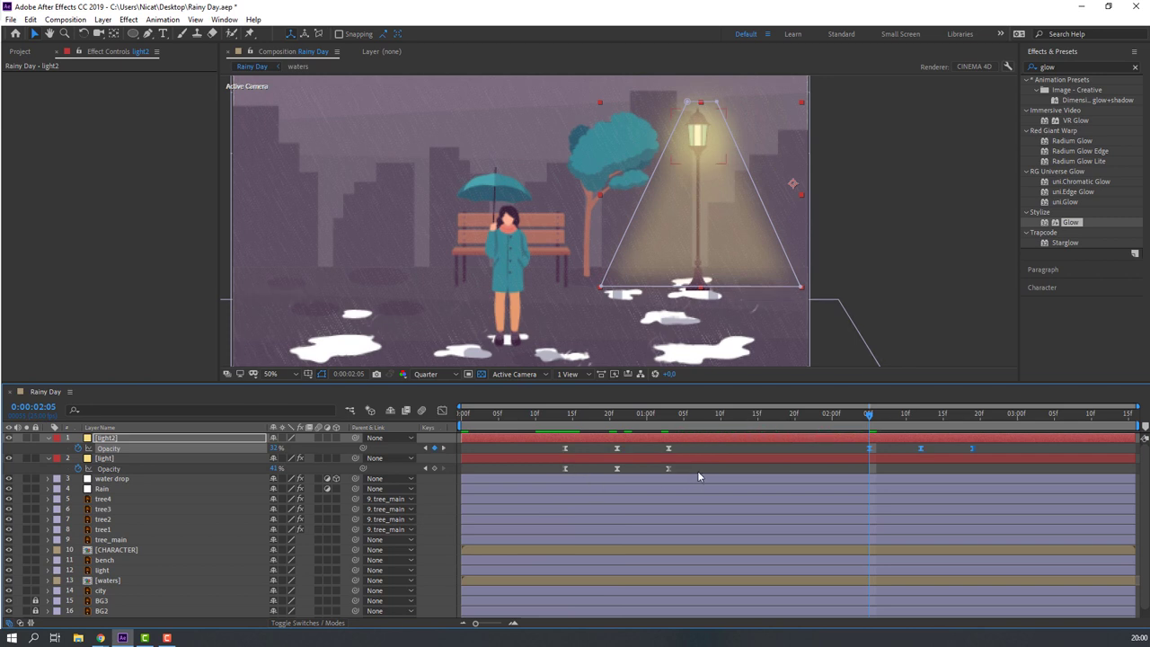
Copy the light layer's three Opacity keyframes to 2:05 and preview the lamp's flicker.
drag(696, 468, 549, 473)
key(ctrl+c)
key(ctrl+v)
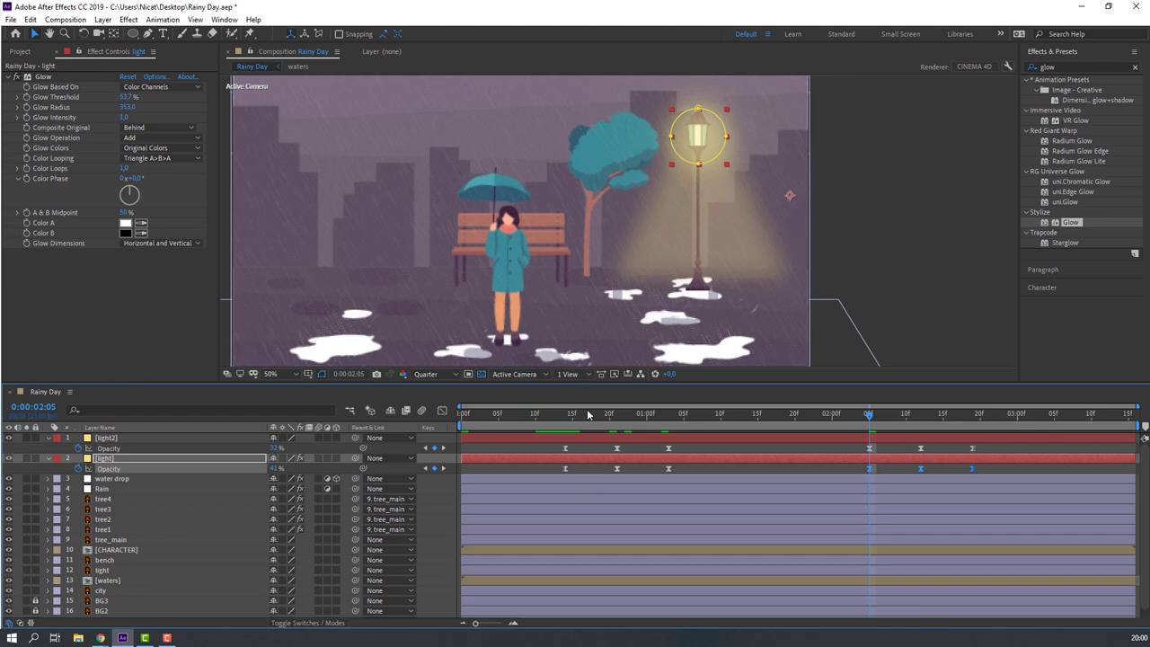
key(space)
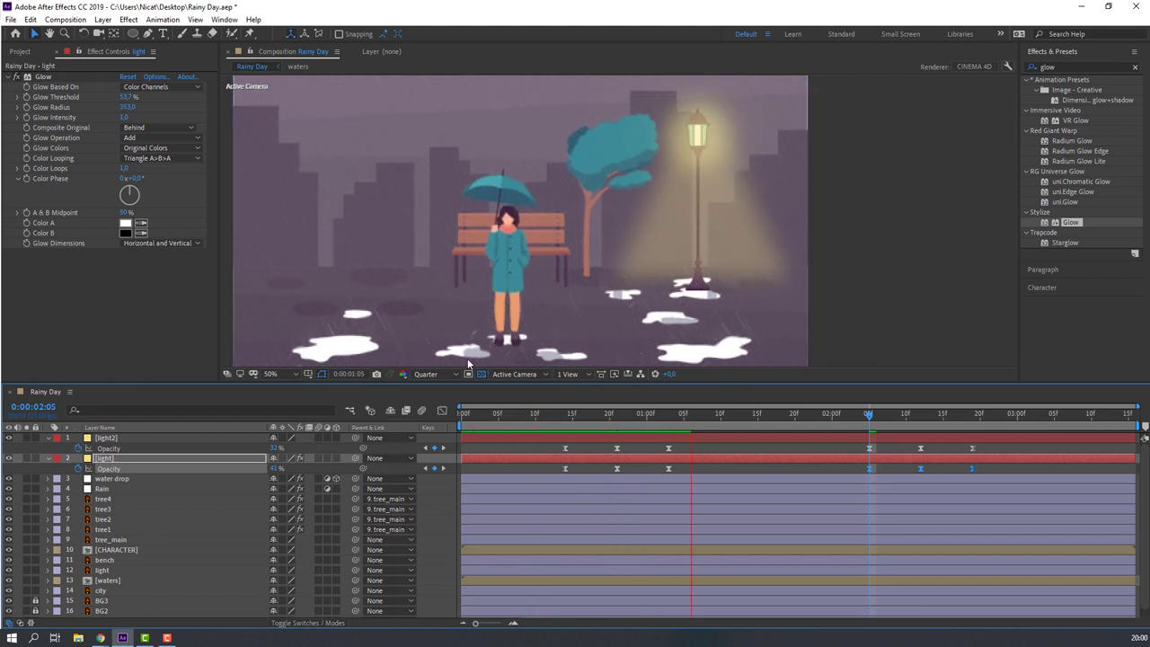
scroll(488, 347, down, 2)
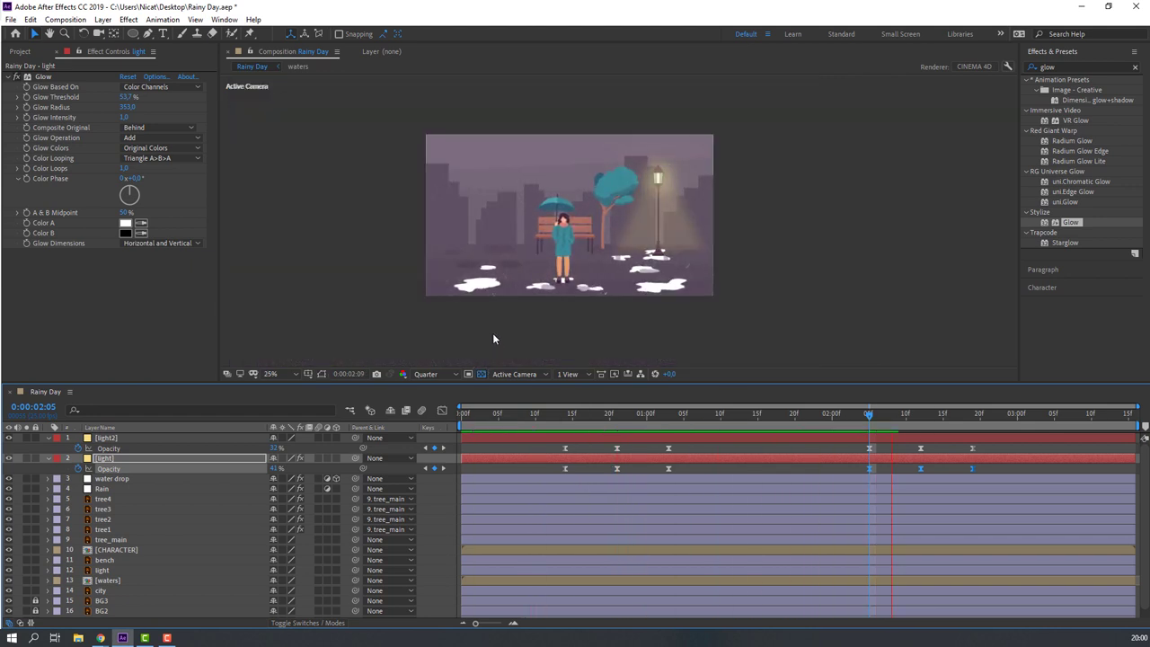
Play back the Rainy Day animation in an enlarged view to review the street lamp's flicker.
key(period)
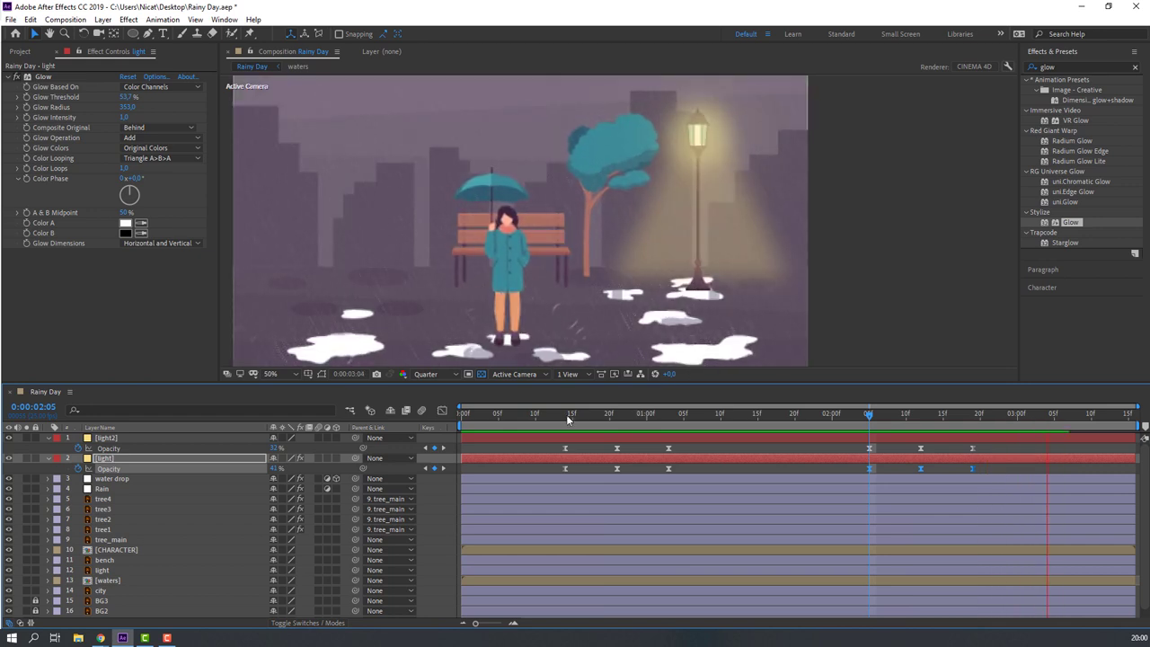
drag(566, 414, 598, 414)
key(space)
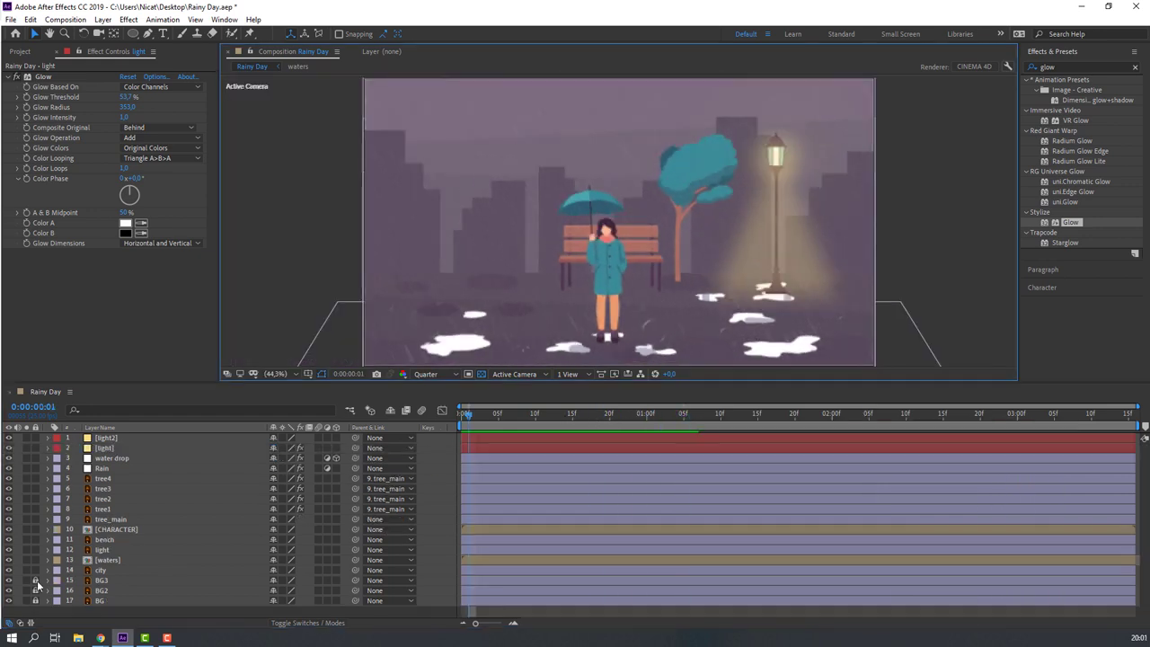
Keyframe the BG3 layer's Position at 0:00 and set it to 959.2, 709.2 at 3:15.
click(102, 581)
key(Home)
key(p)
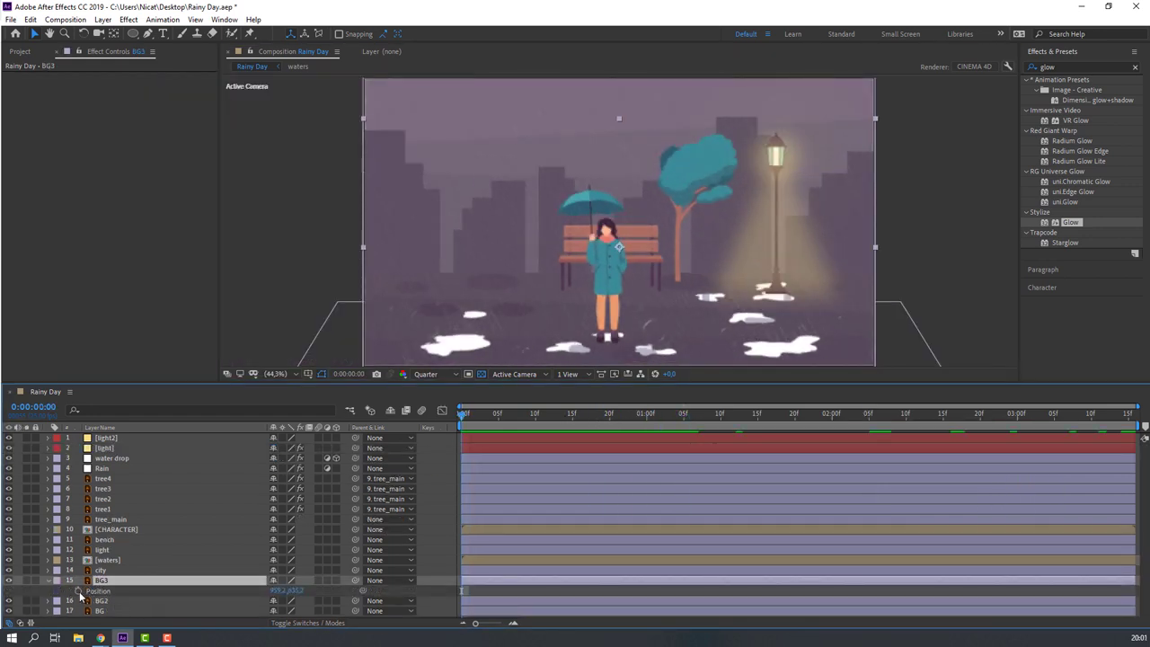
click(79, 591)
key(End)
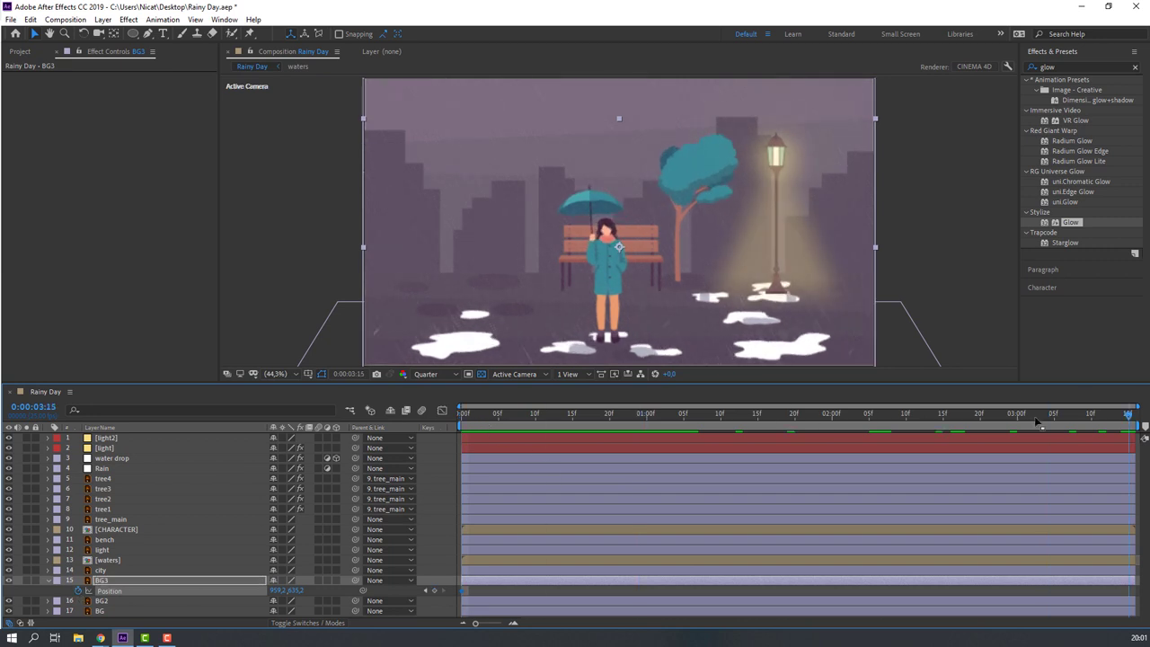
drag(296, 593, 318, 590)
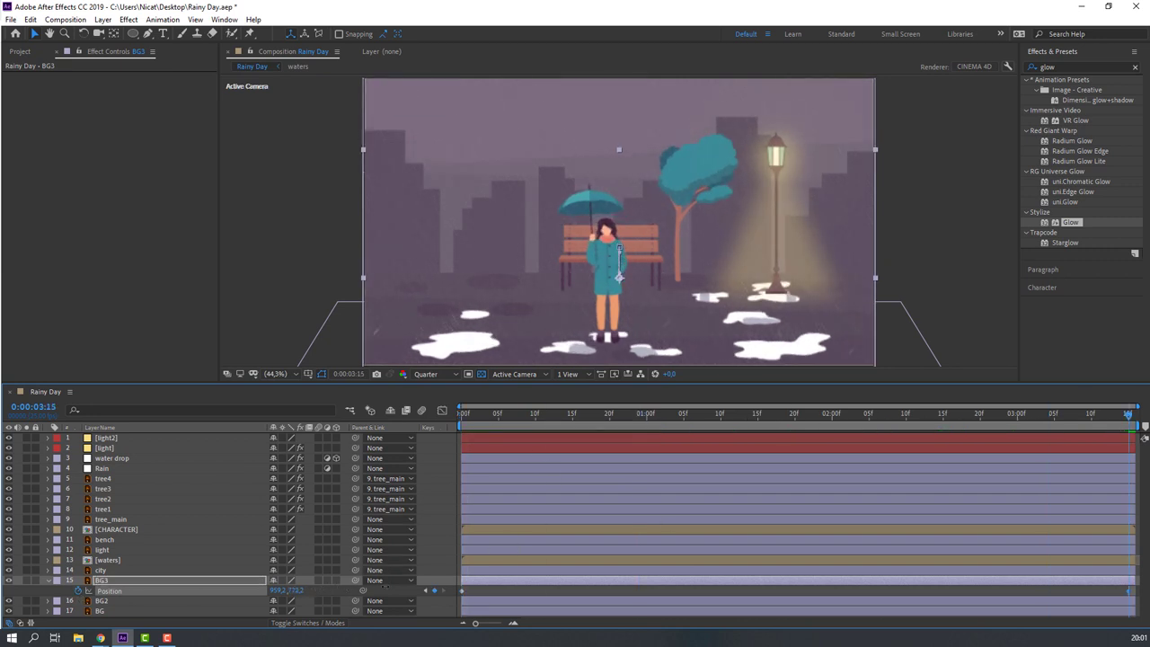
Keyframe the BG2 layer's Position at 0:00, set it to 959.2, 904.0 at 3:15, and preview the motion.
click(101, 601)
key(Home)
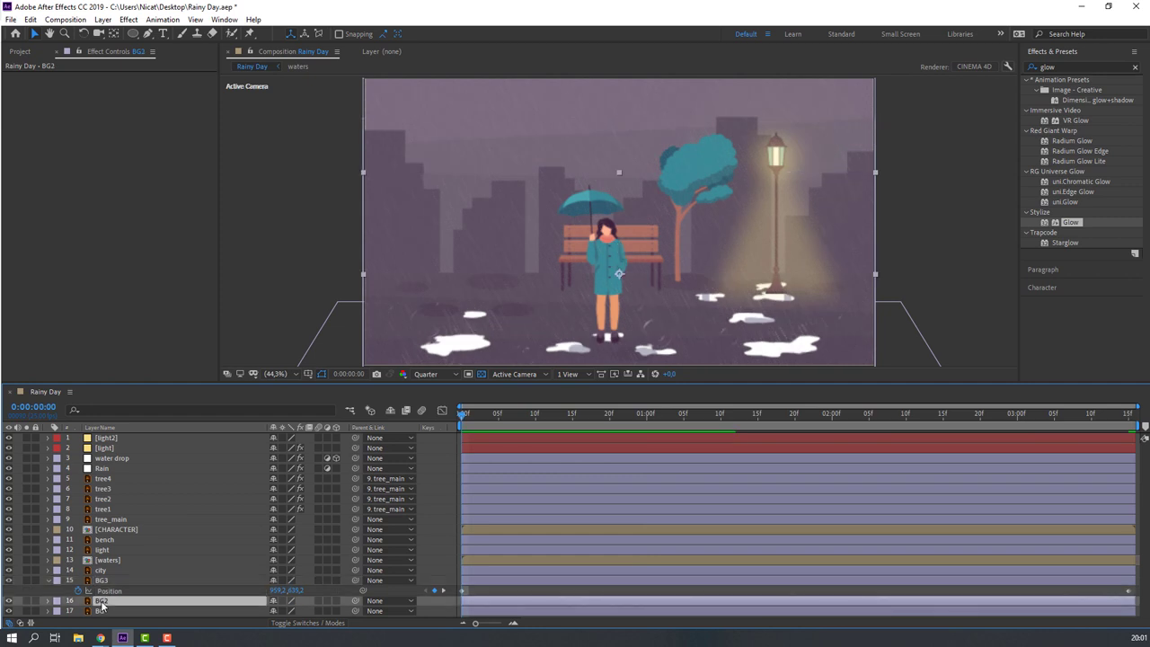
key(p)
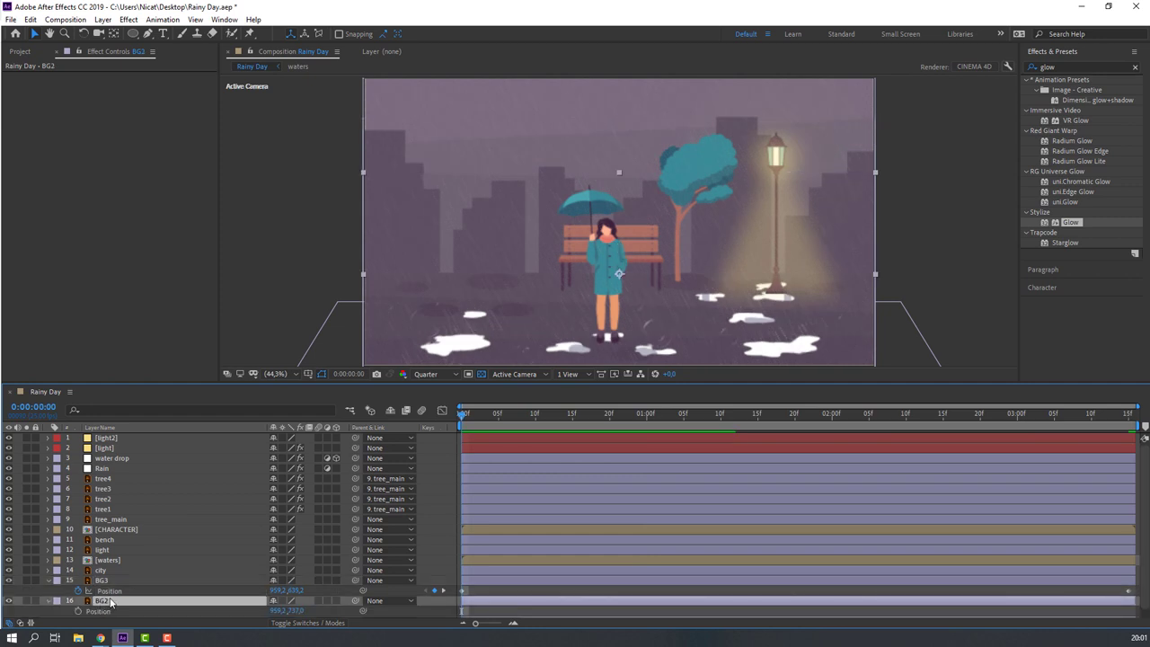
click(78, 611)
key(End)
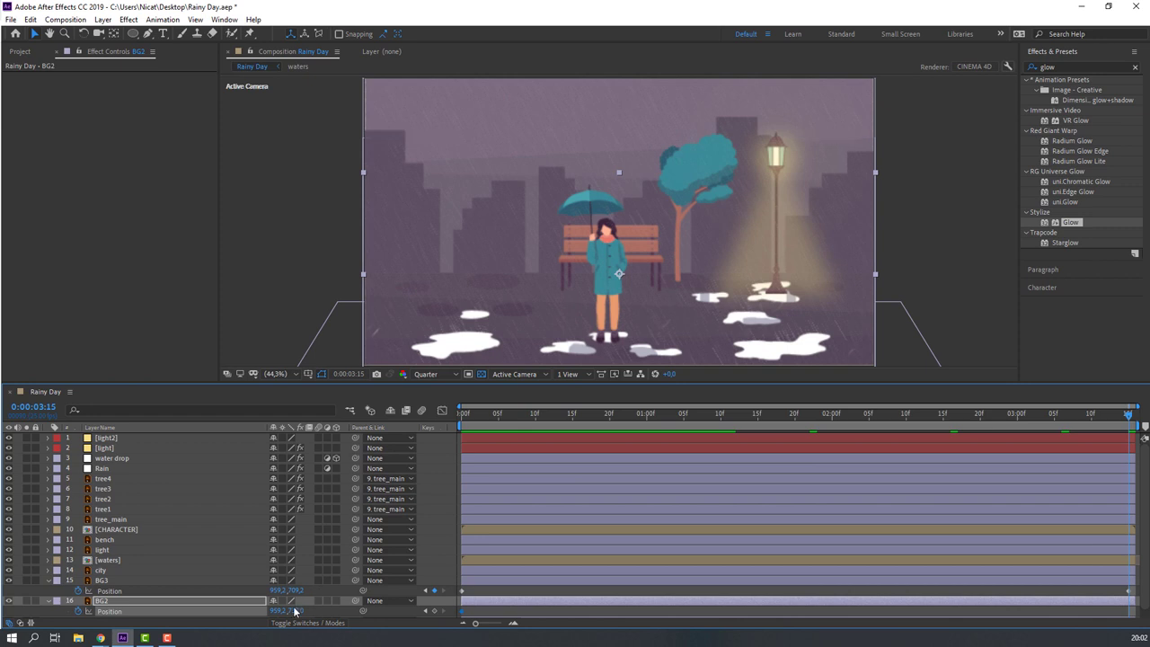
drag(296, 611, 337, 611)
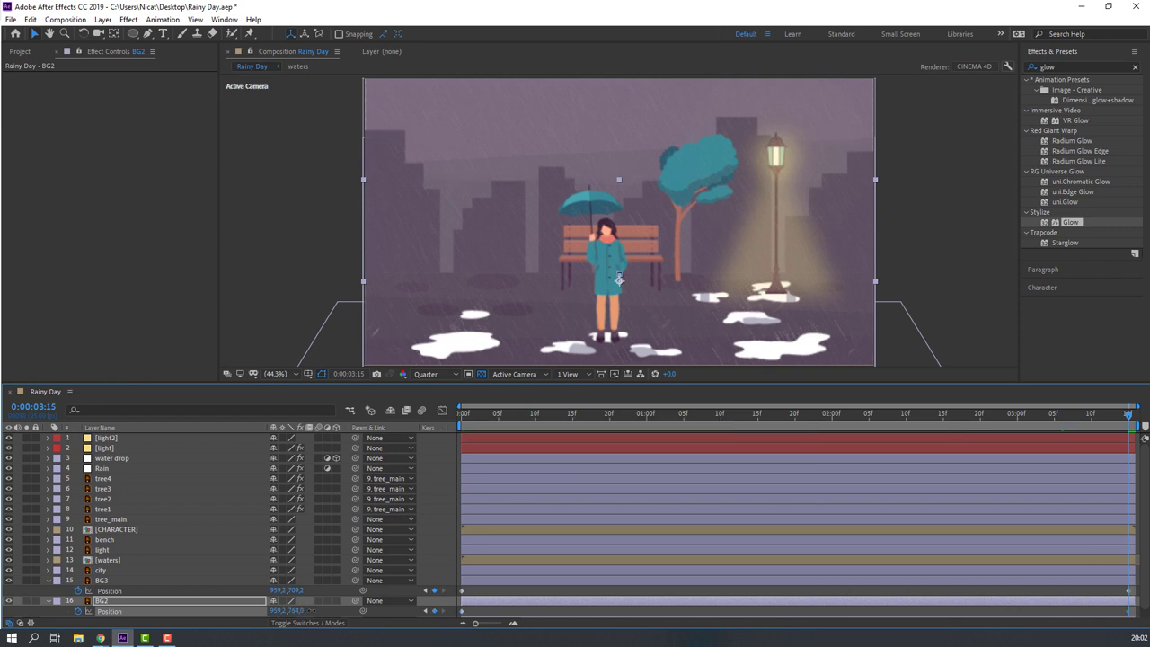
key(space)
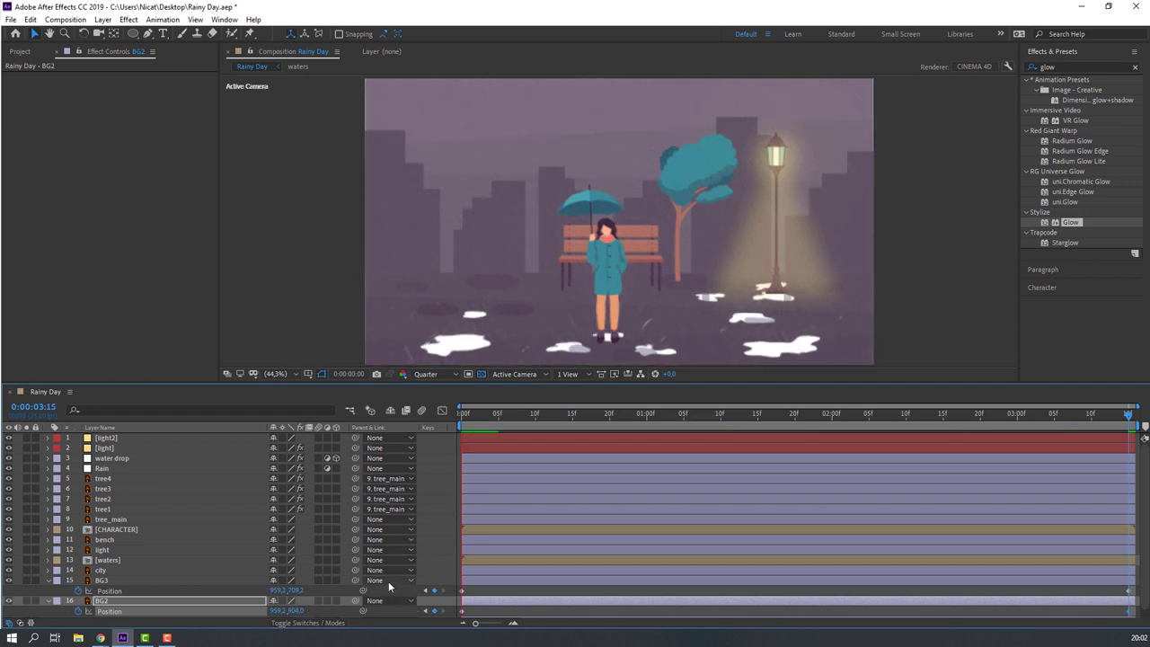
Add a Position keyframe to the city layer at 0:00.
drag(522, 418, 461, 419)
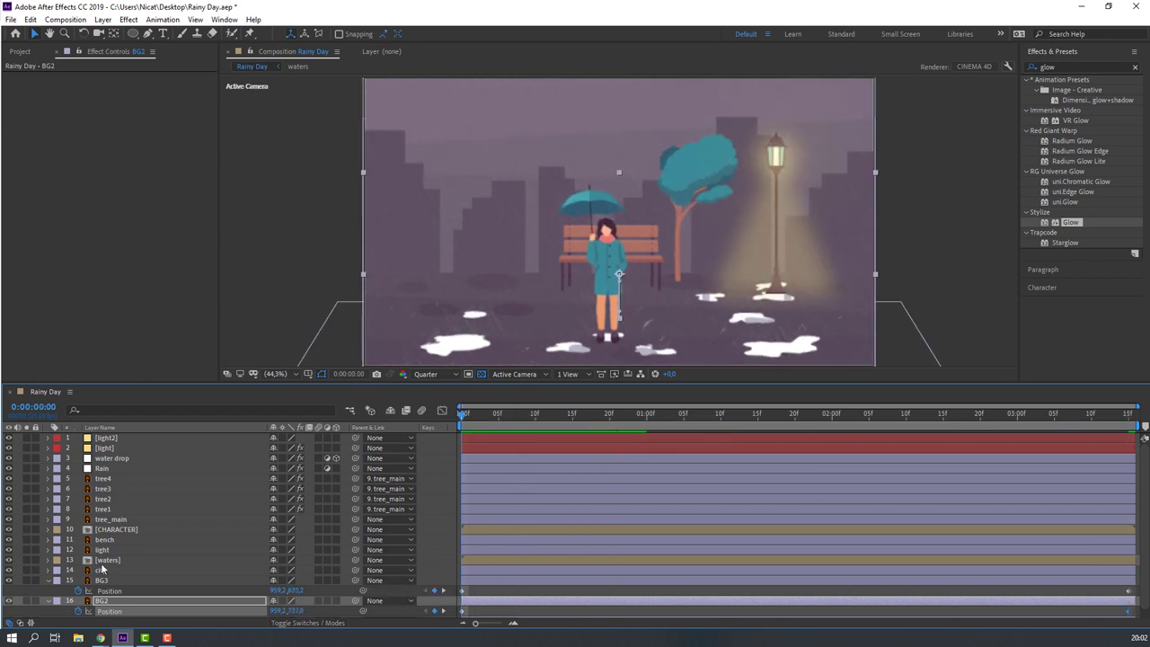
scroll(54, 607, down, 1)
click(100, 613)
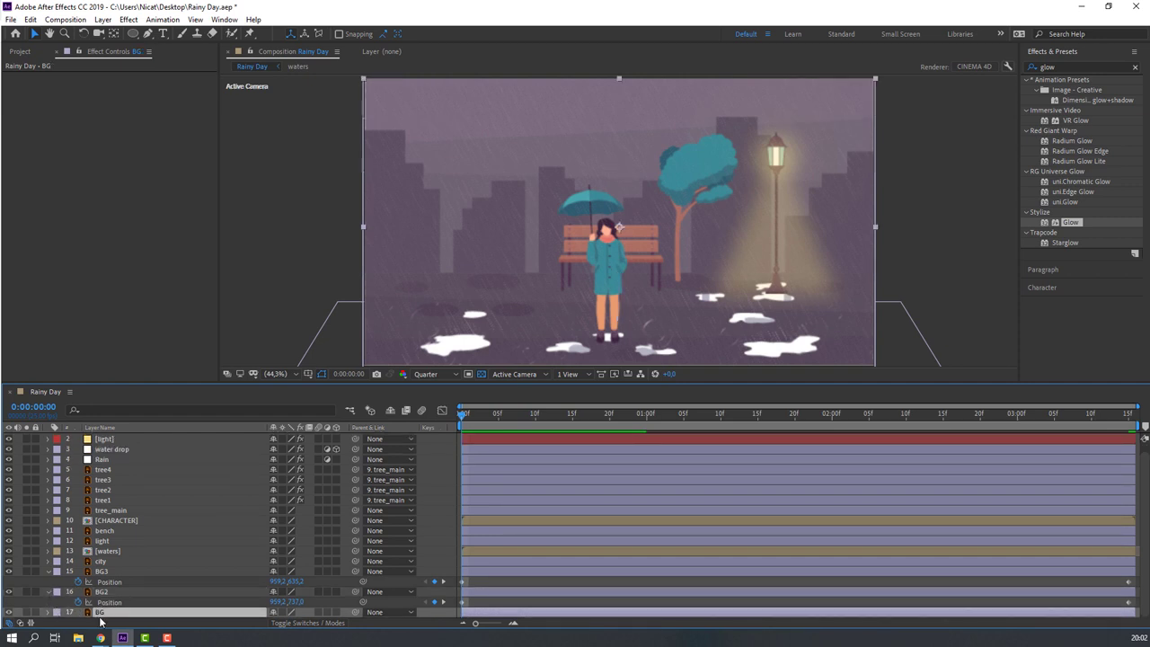
click(101, 561)
key(p)
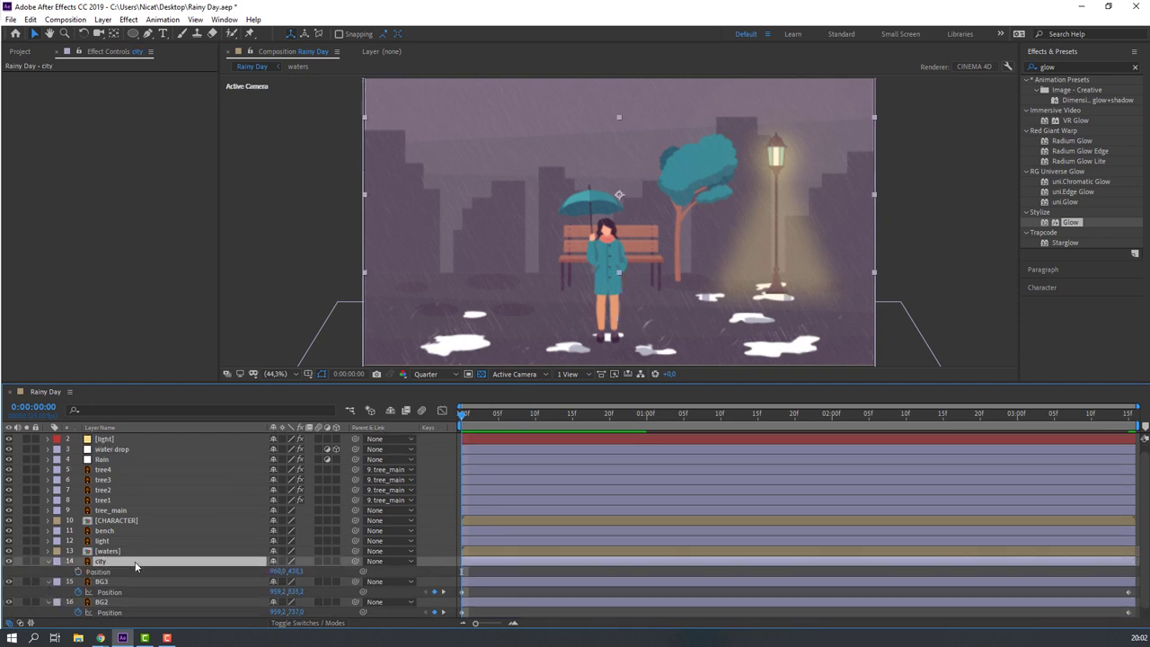
click(77, 572)
Set the city layer's Position to 960.0, 460.1 at 3:15 and move the layer below BG2 in the stack.
key(Page_Down)
key(Page_Down)
key(Page_Down)
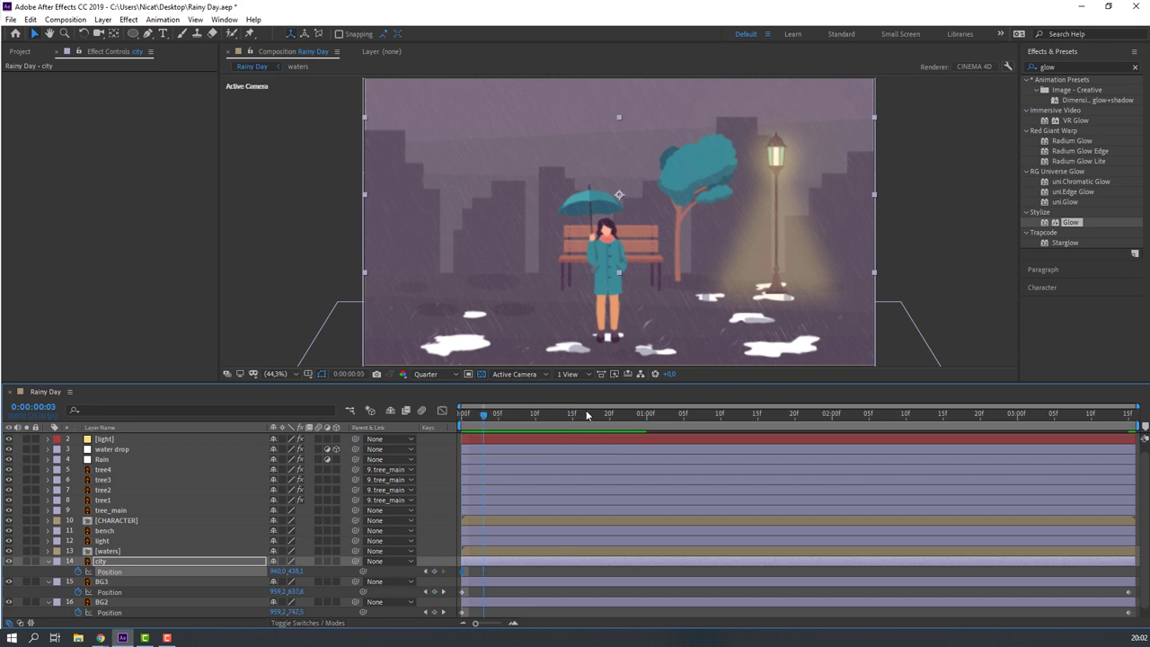
key(End)
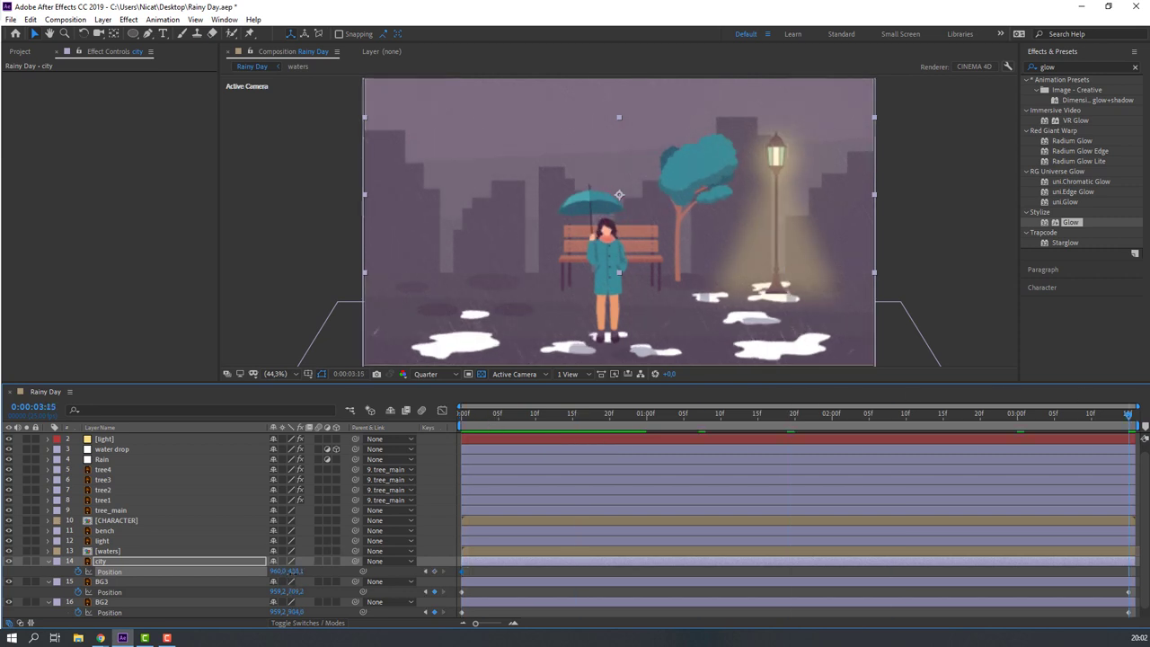
key(shift+Down)
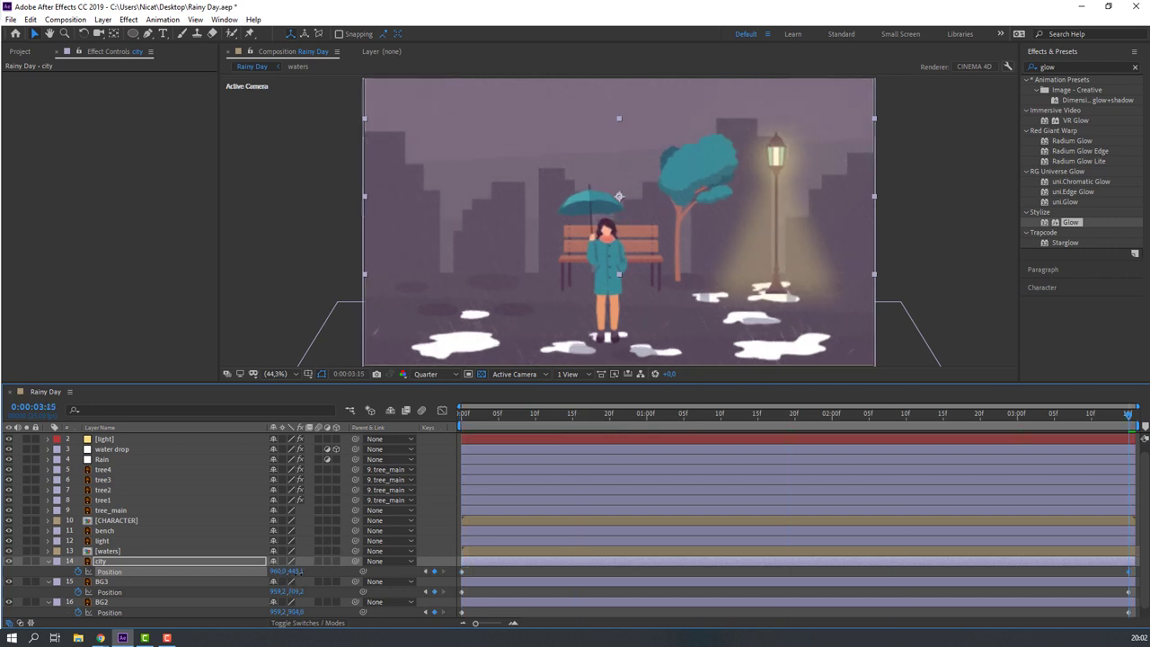
drag(297, 572, 309, 577)
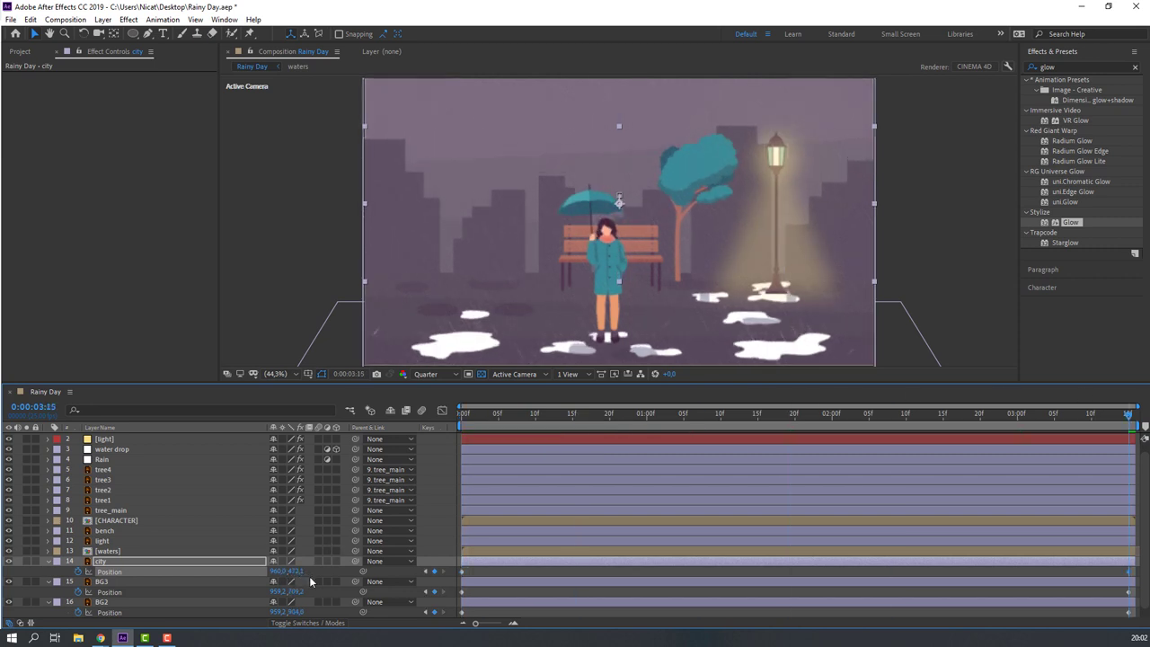
key(space)
key(ctrl+z)
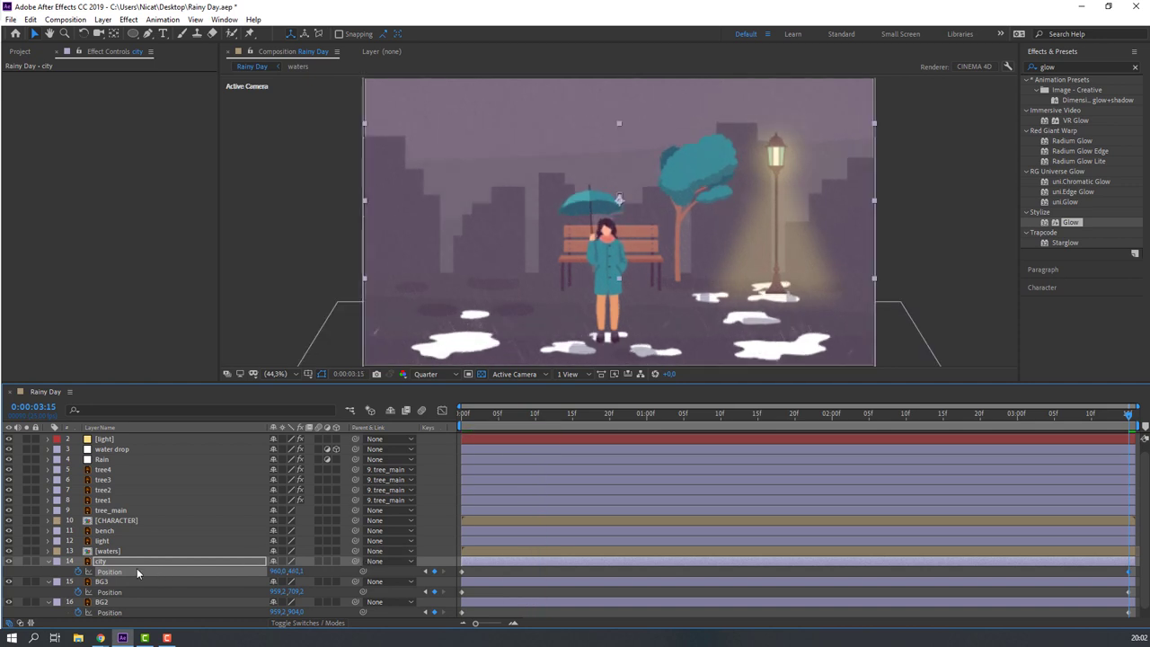
click(117, 564)
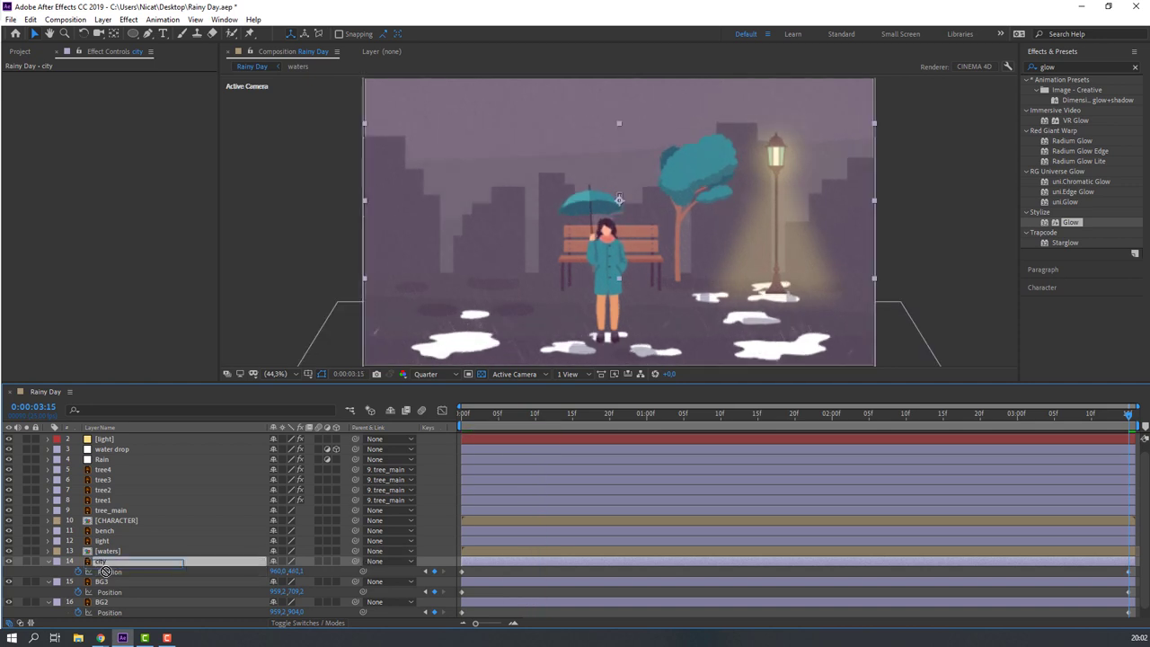
drag(105, 571, 112, 604)
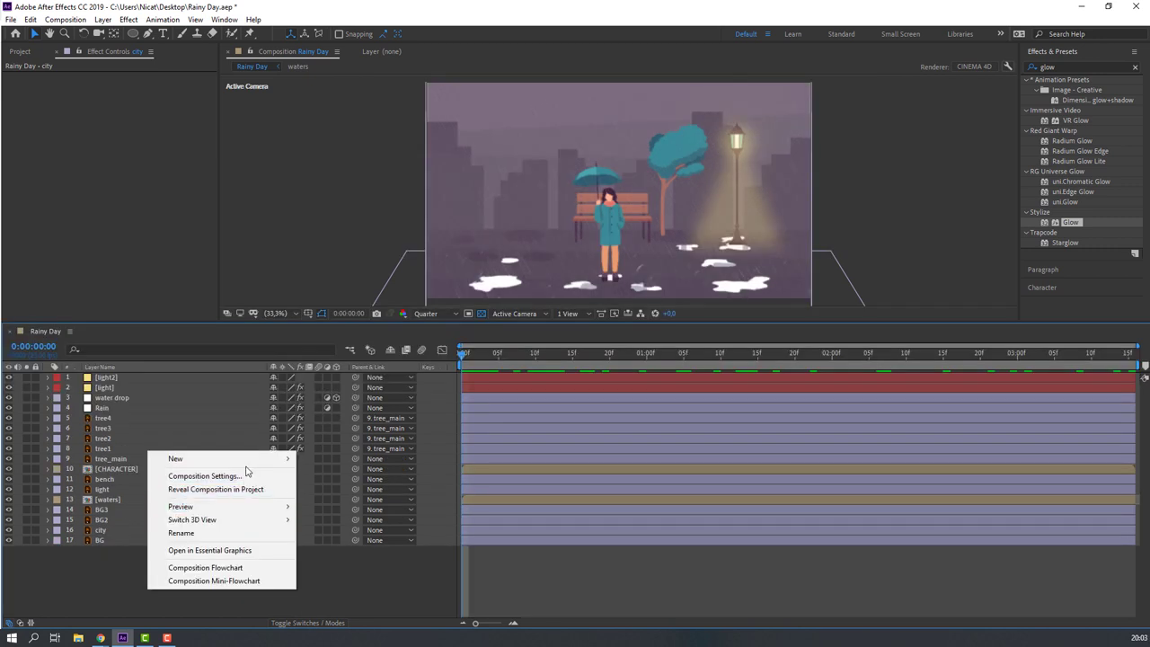
Add a null object to the Rainy Day composition.
mouse_move(198, 462)
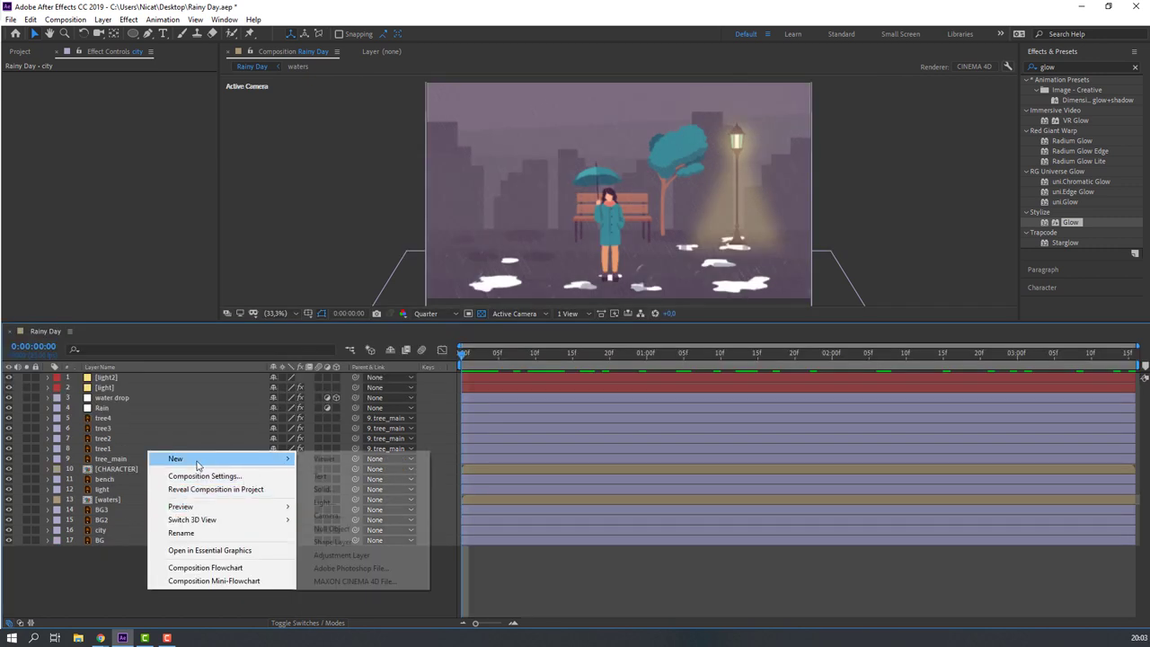
click(332, 528)
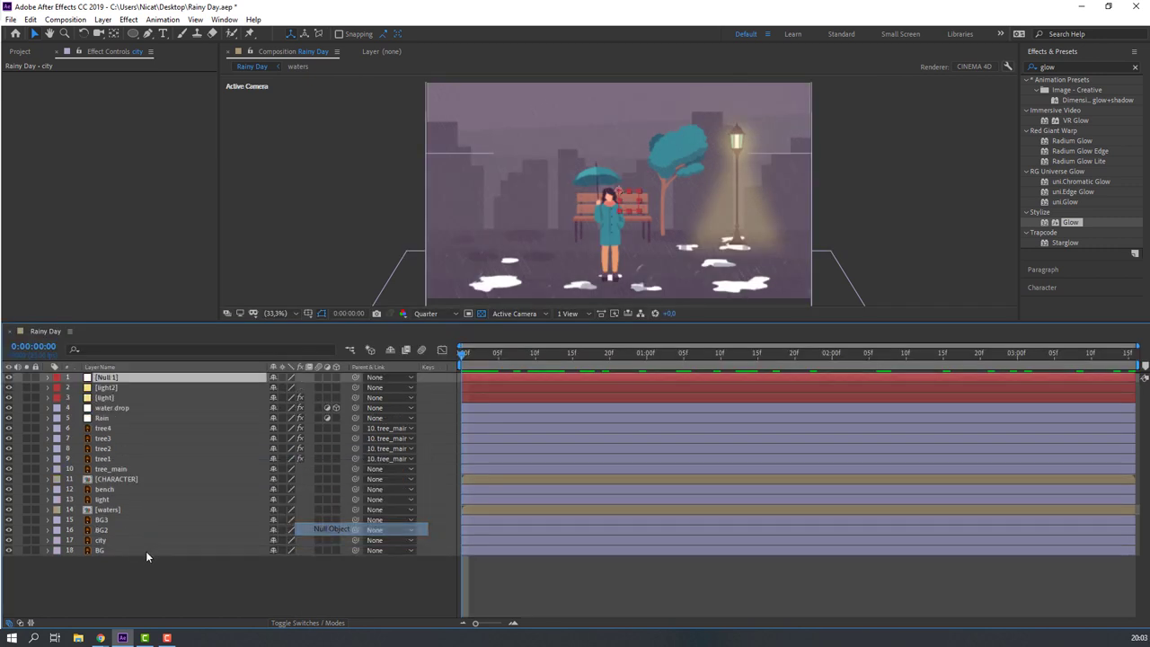
click(142, 593)
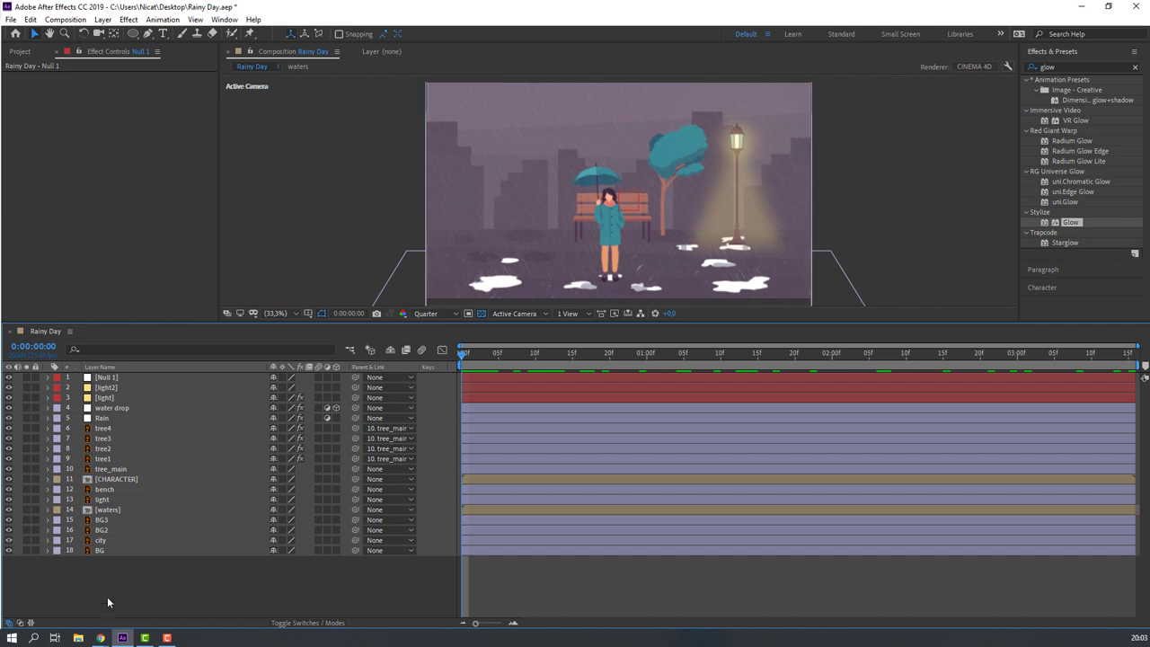
Parent every layer except tree1 through tree4 to Null 1.
drag(100, 610, 127, 468)
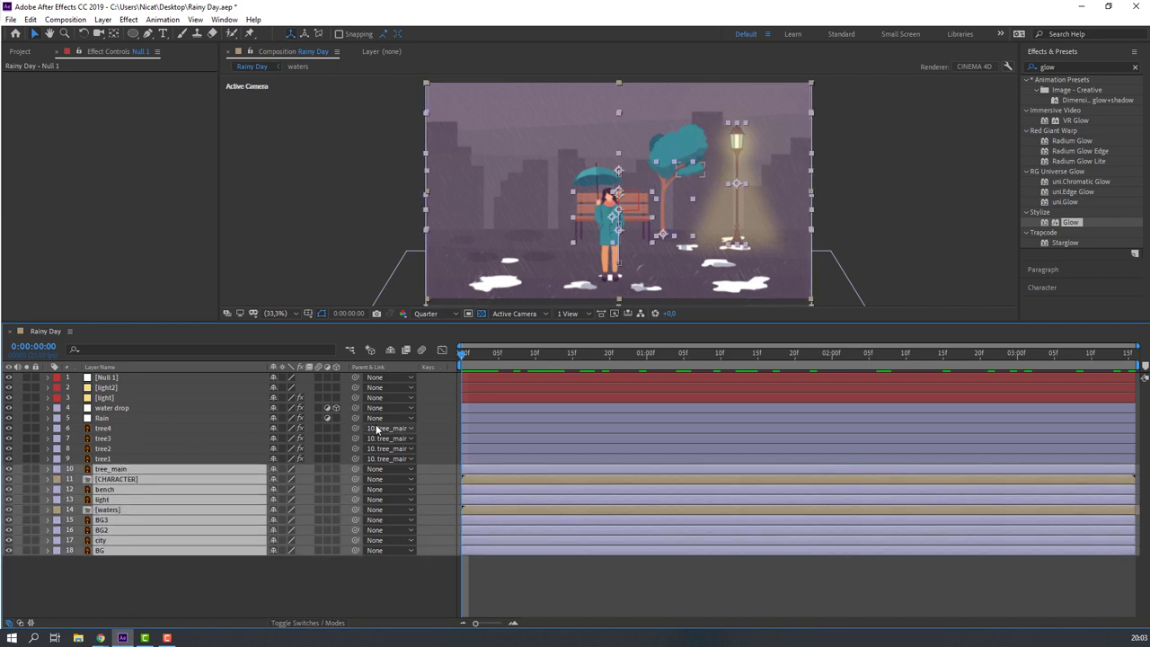
ctrl+click(104, 419)
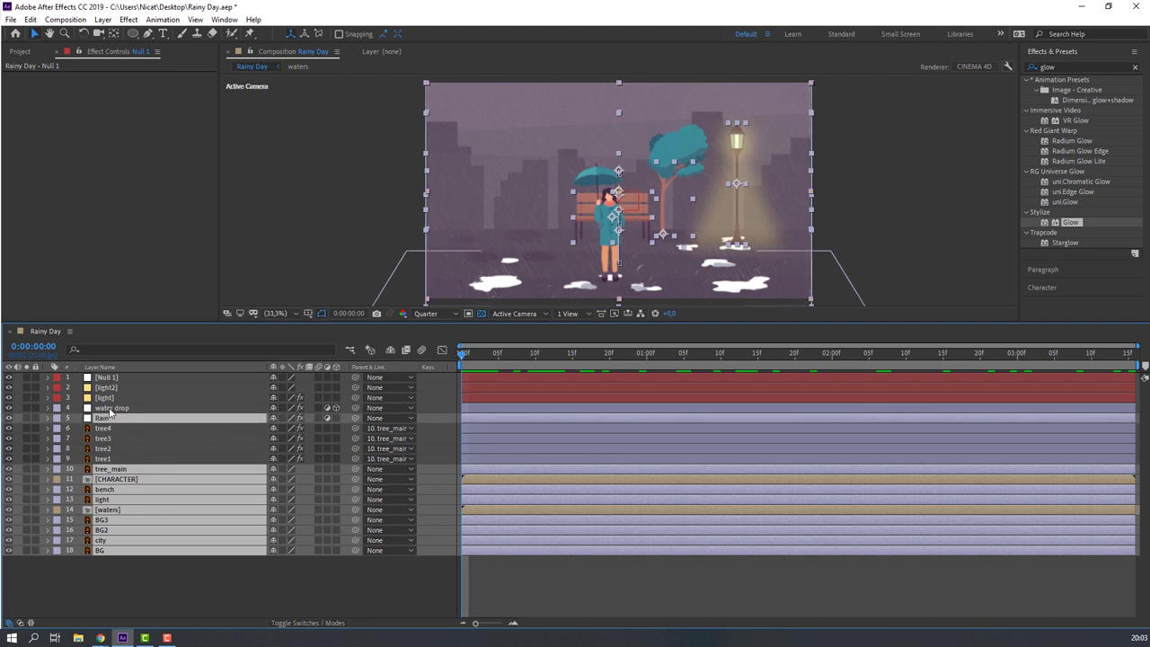
ctrl+click(105, 409)
ctrl+click(102, 397)
ctrl+click(105, 388)
drag(355, 387, 116, 383)
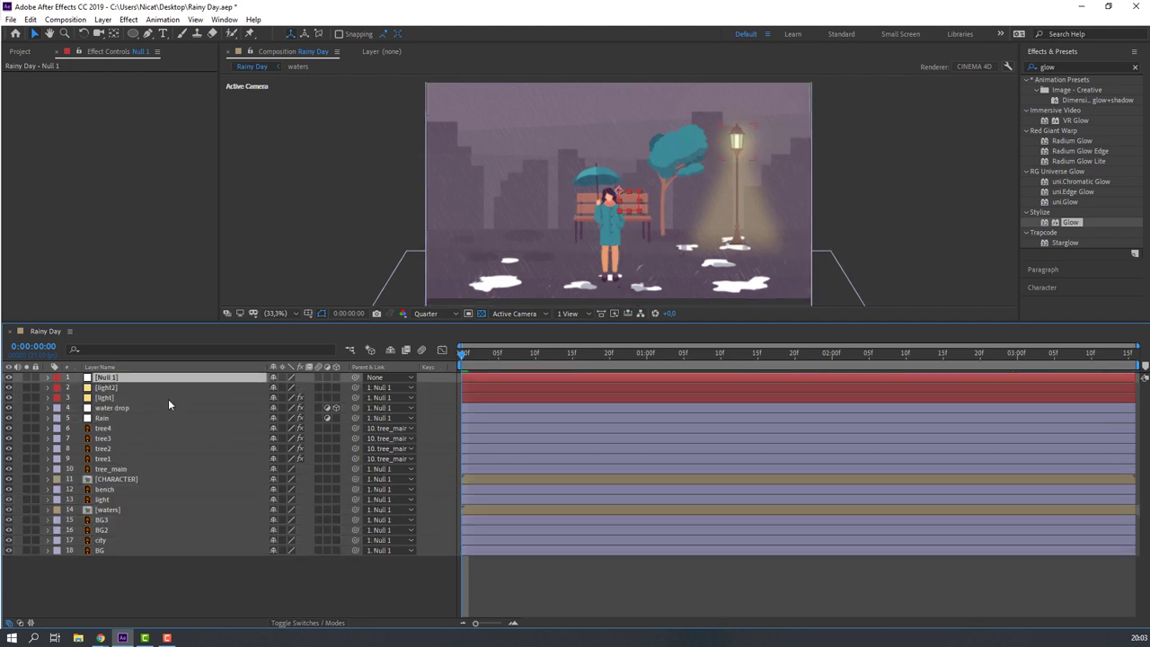
Keyframe Null 1's Scale at 0:00, set it to 114% at 3:15, and preview the zoom at a larger size.
key(s)
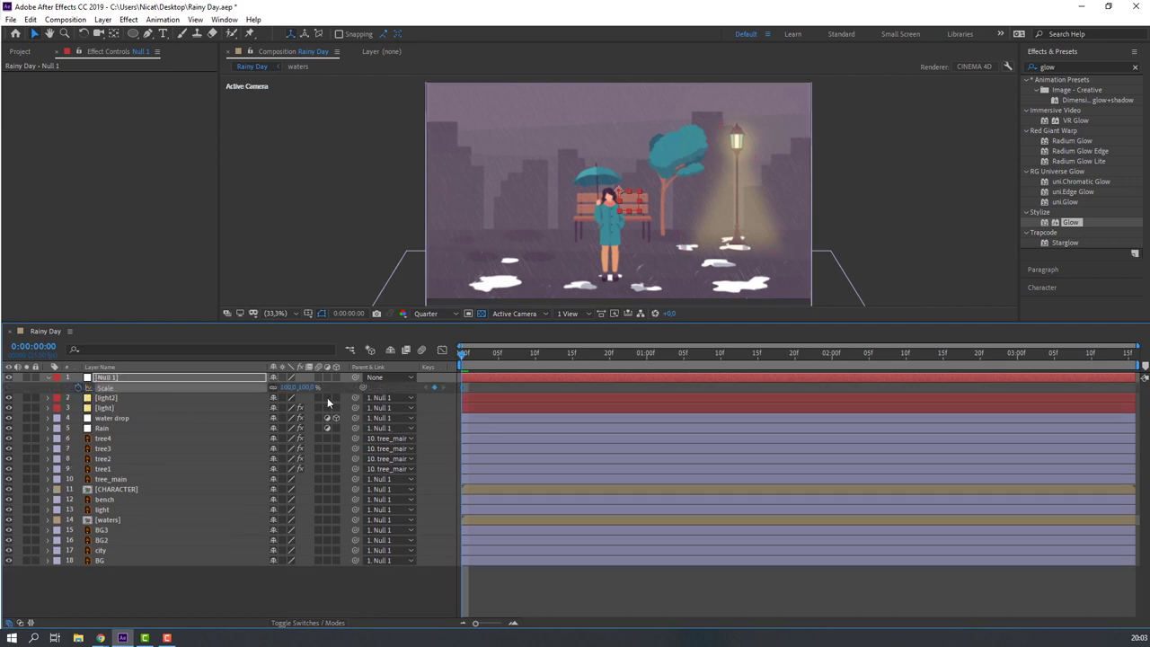
drag(465, 354, 1132, 354)
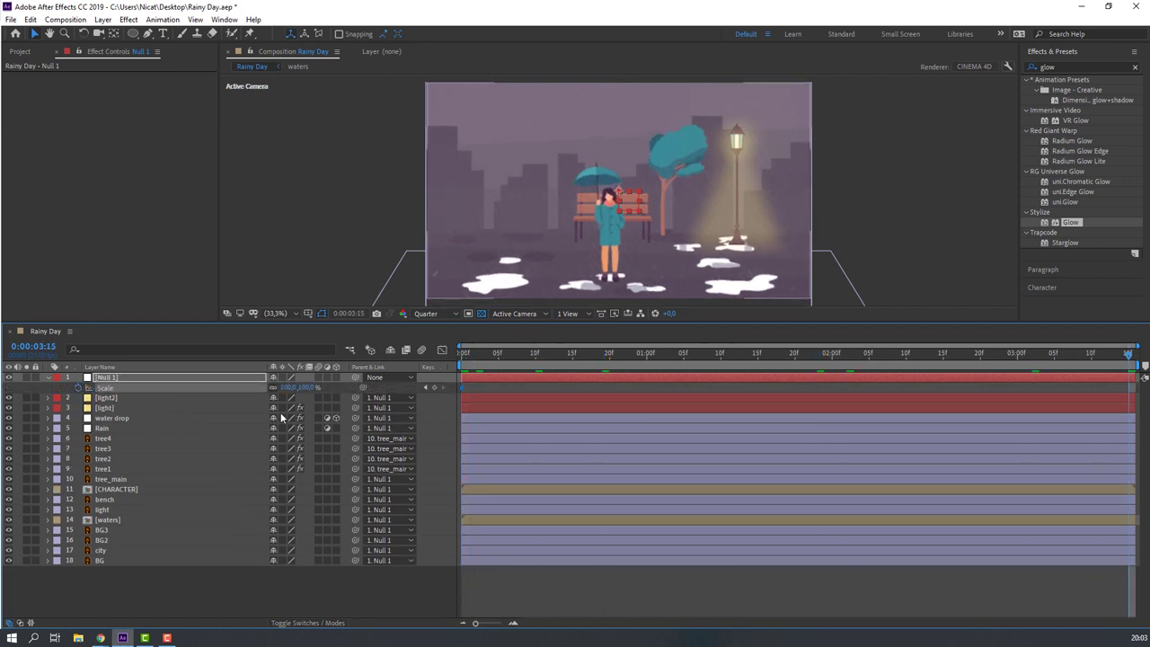
drag(286, 387, 319, 406)
key(space)
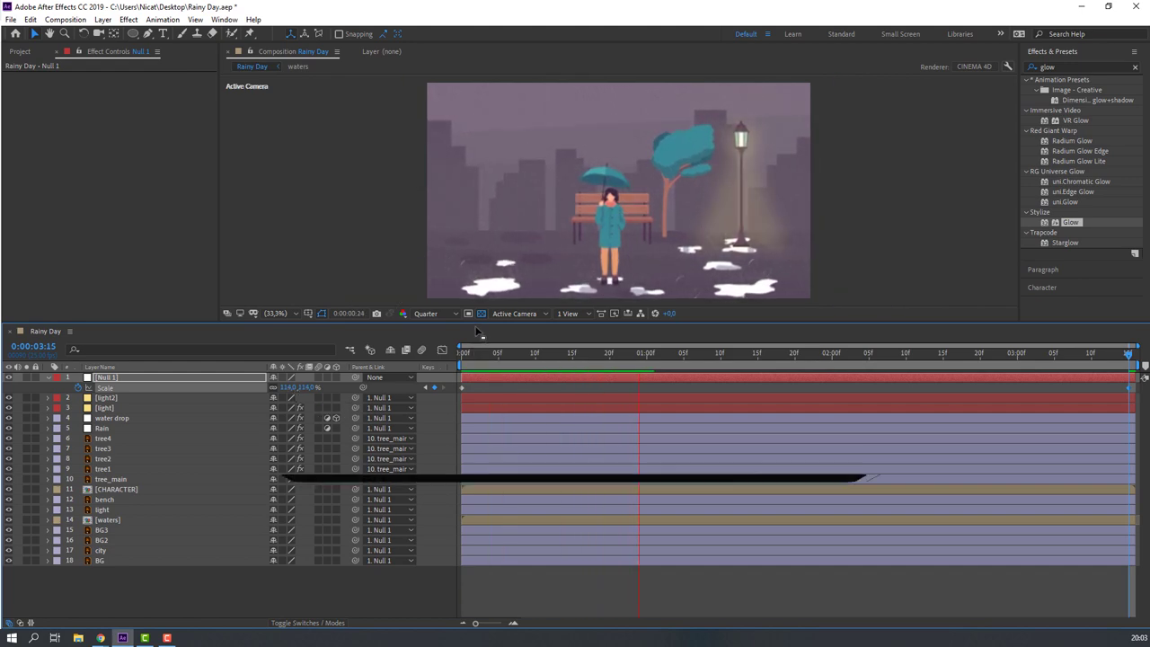
drag(475, 321, 475, 457)
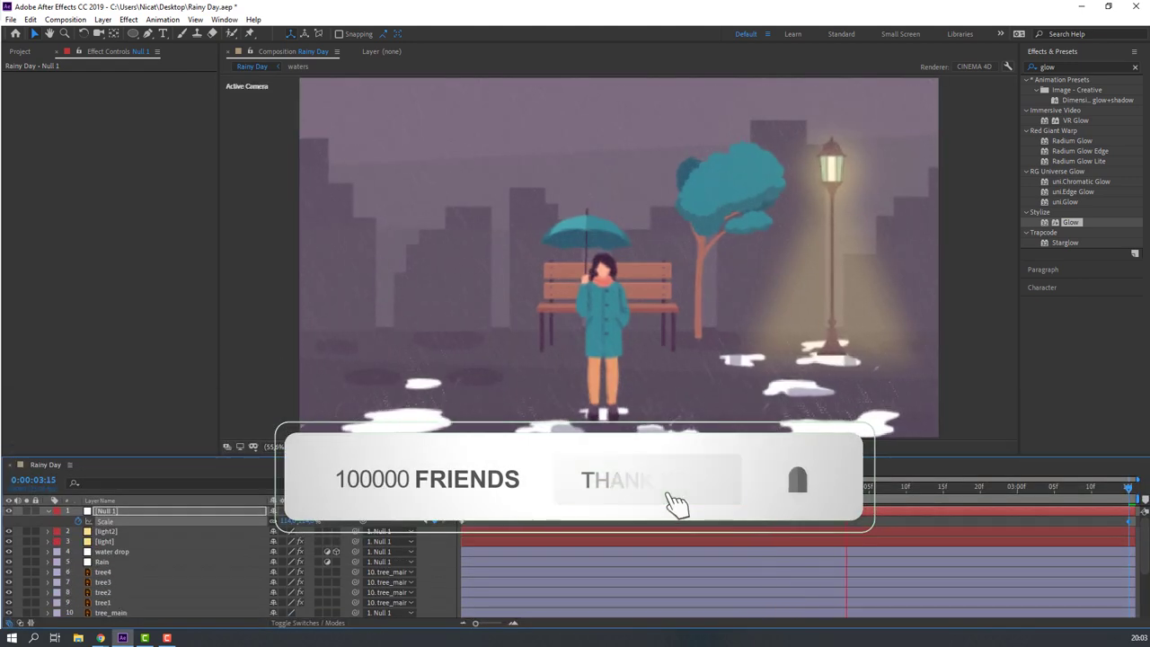